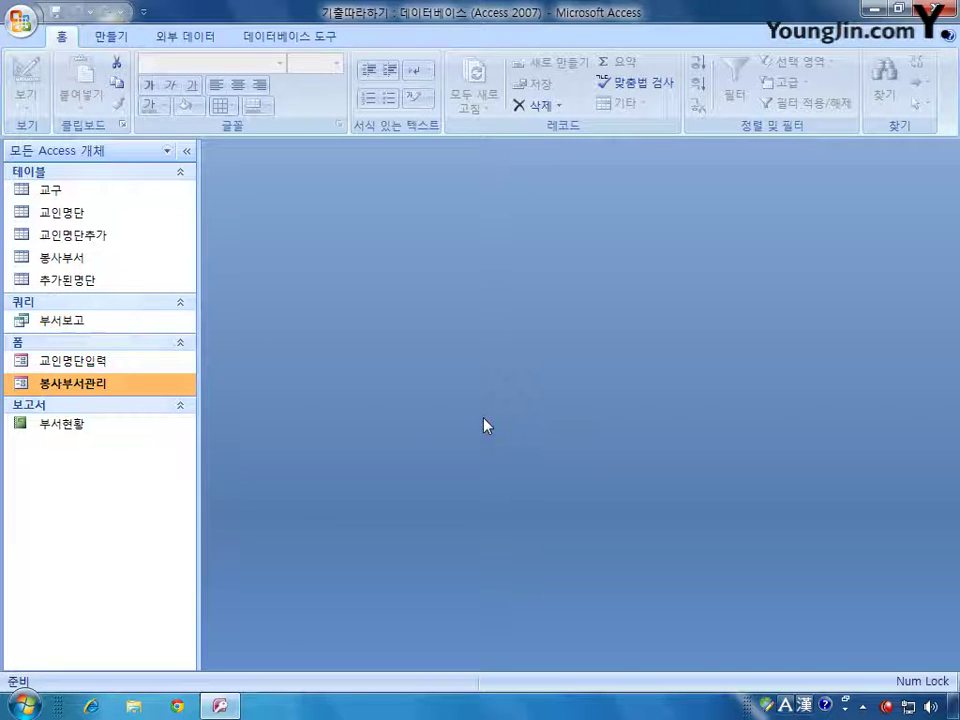
Open the 교인명단 table in Design View
{"action": "left_click", "coordinate": [64, 212]}
{"action": "right_click", "coordinate": [64, 212]}
{"action": "left_click", "coordinate": [135, 244]}
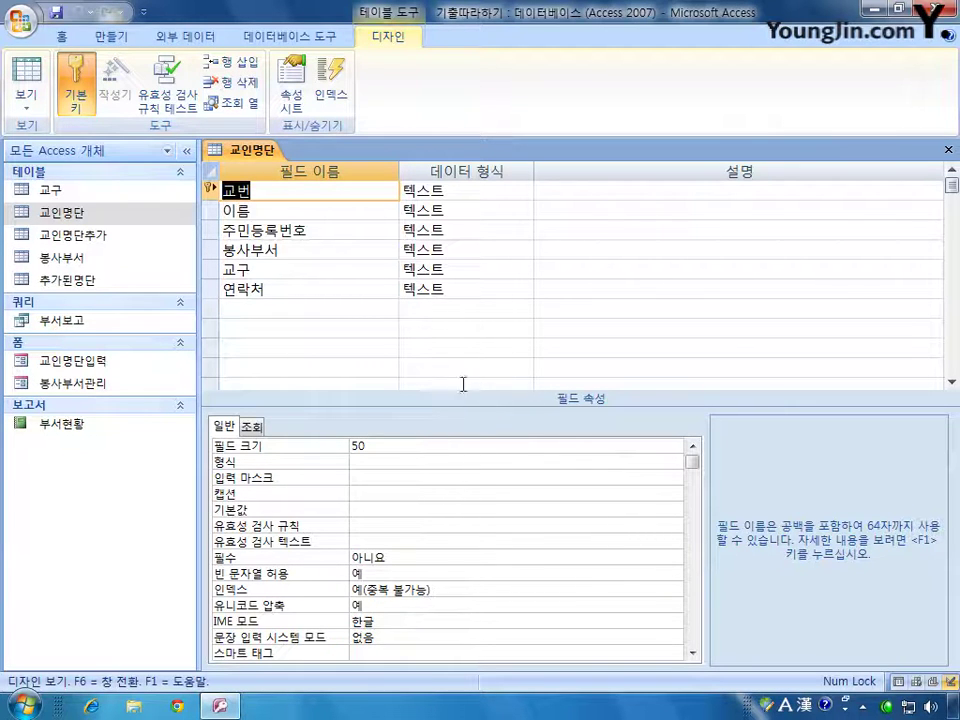
Review the document window options for the current database in the Access options, leaving the settings as they are
{"action": "left_click", "coordinate": [20, 20]}
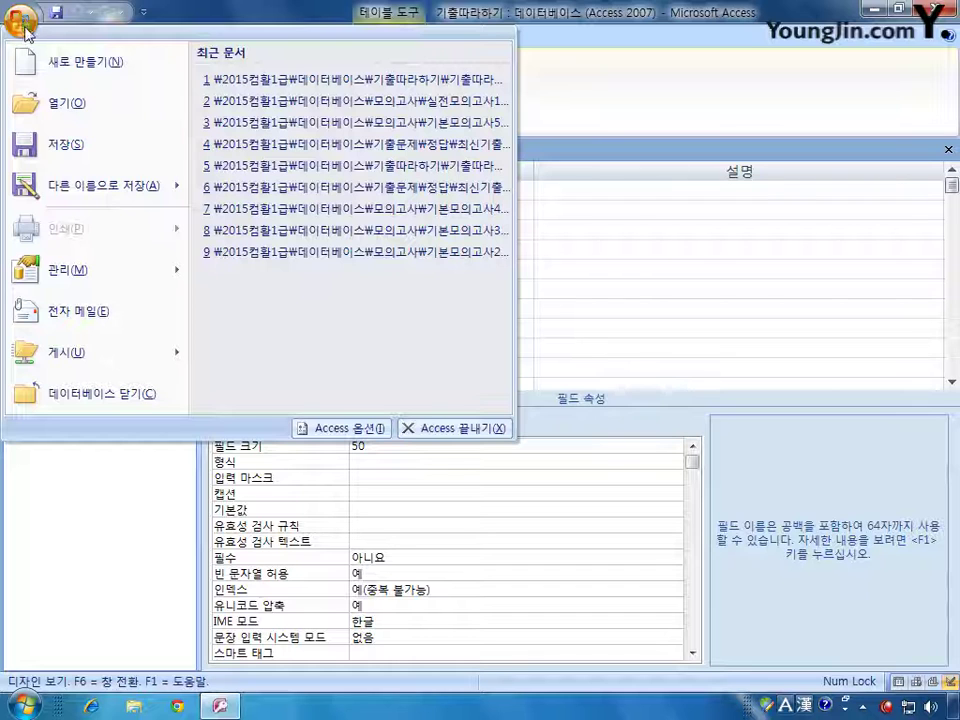
{"action": "left_click", "coordinate": [336, 428]}
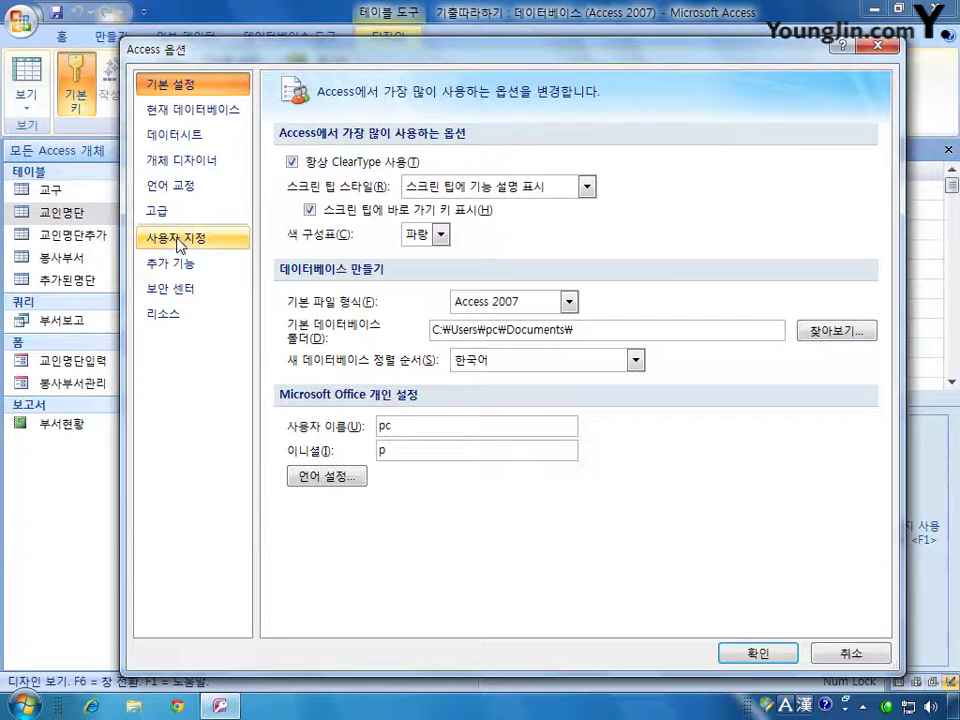
{"action": "left_click", "coordinate": [192, 121]}
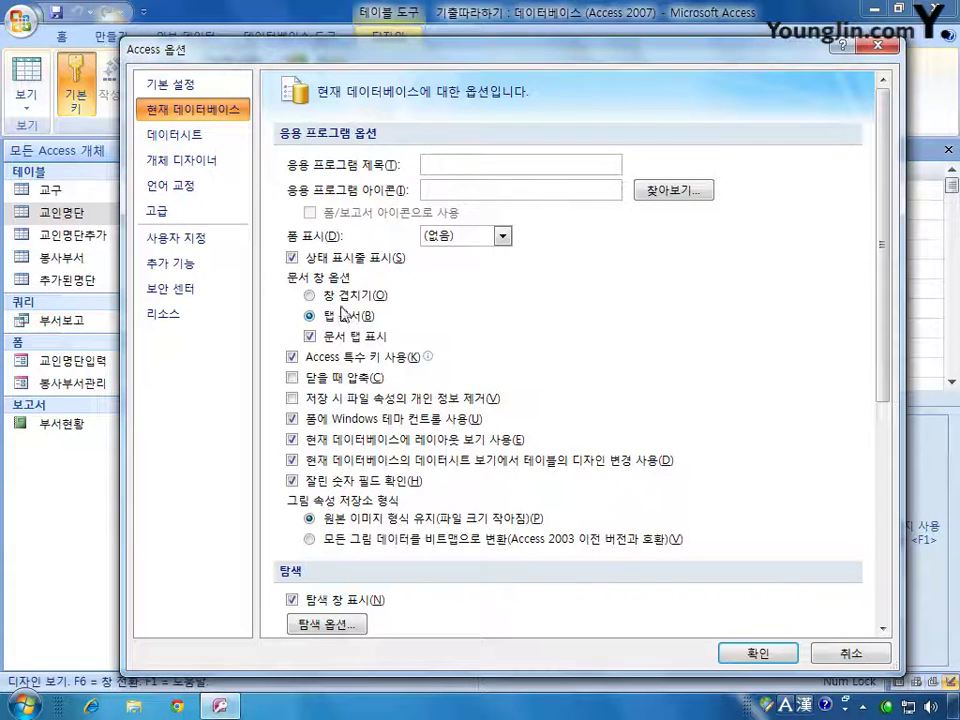
{"action": "left_click_drag", "start_coordinate": [806, 49], "coordinate": [808, 429]}
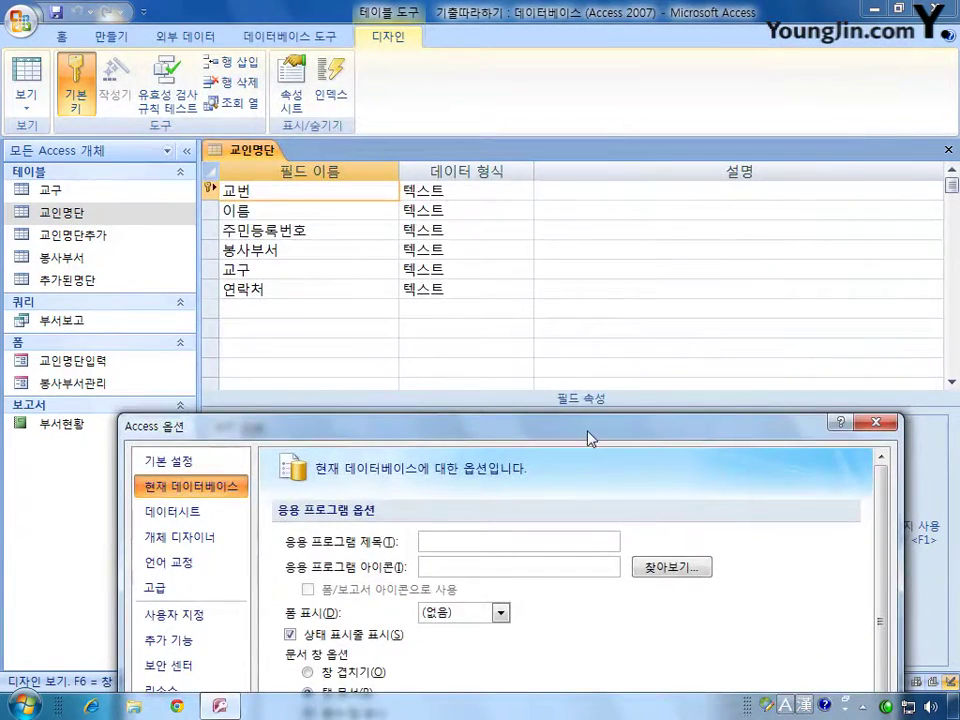
{"action": "left_click_drag", "start_coordinate": [589, 432], "coordinate": [600, 64]}
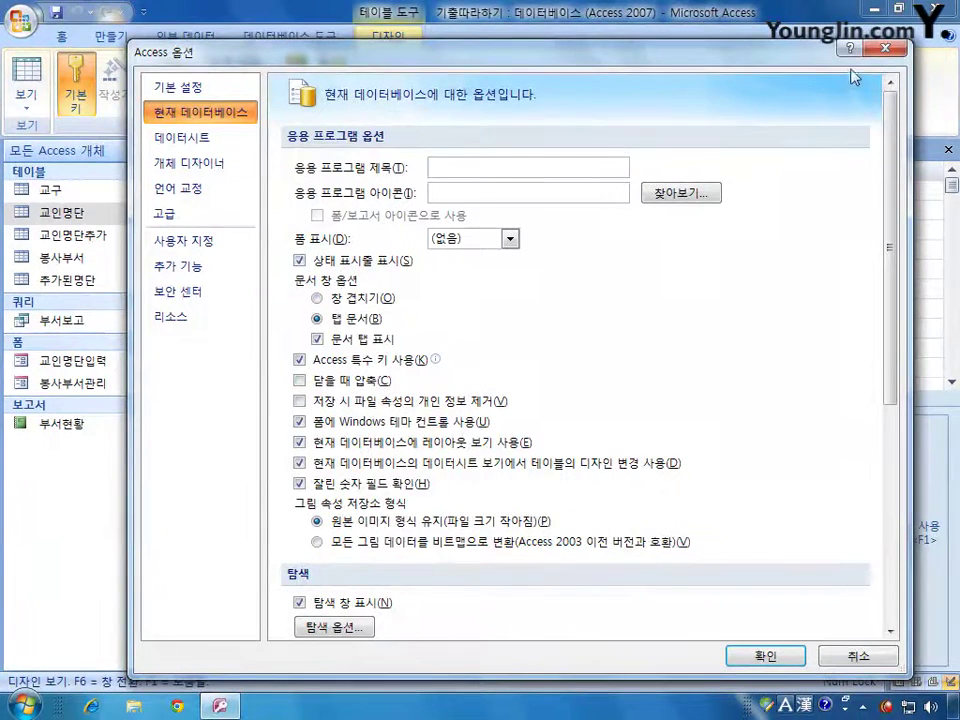
{"action": "key", "text": "Return"}
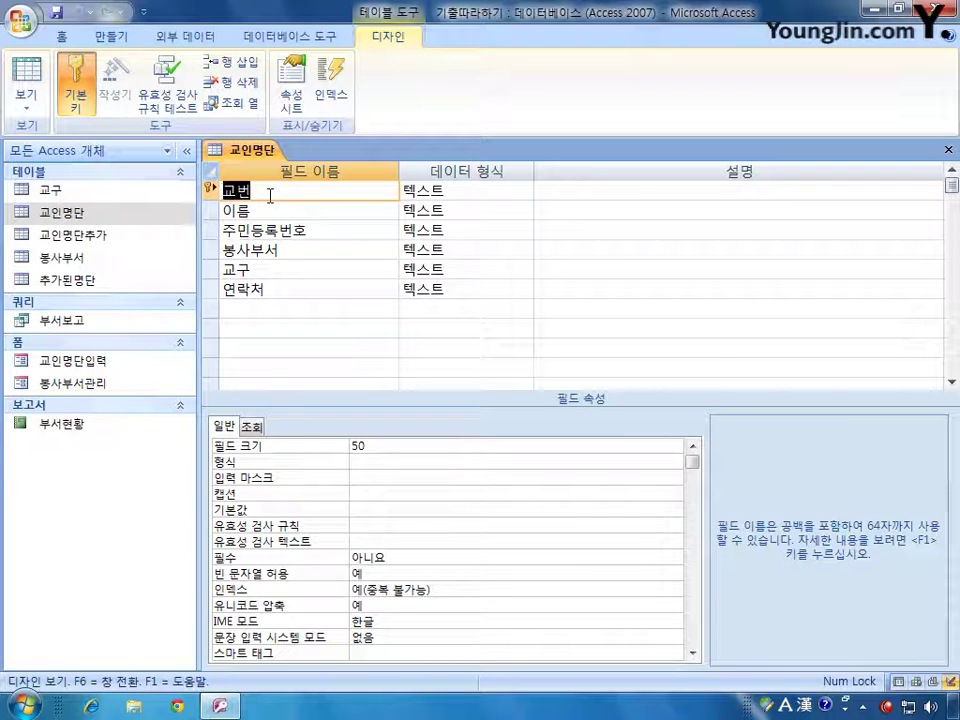
Set the 교번 field's size to 7 and its input mask to 00-0000;0;
{"action": "left_click", "coordinate": [393, 443]}
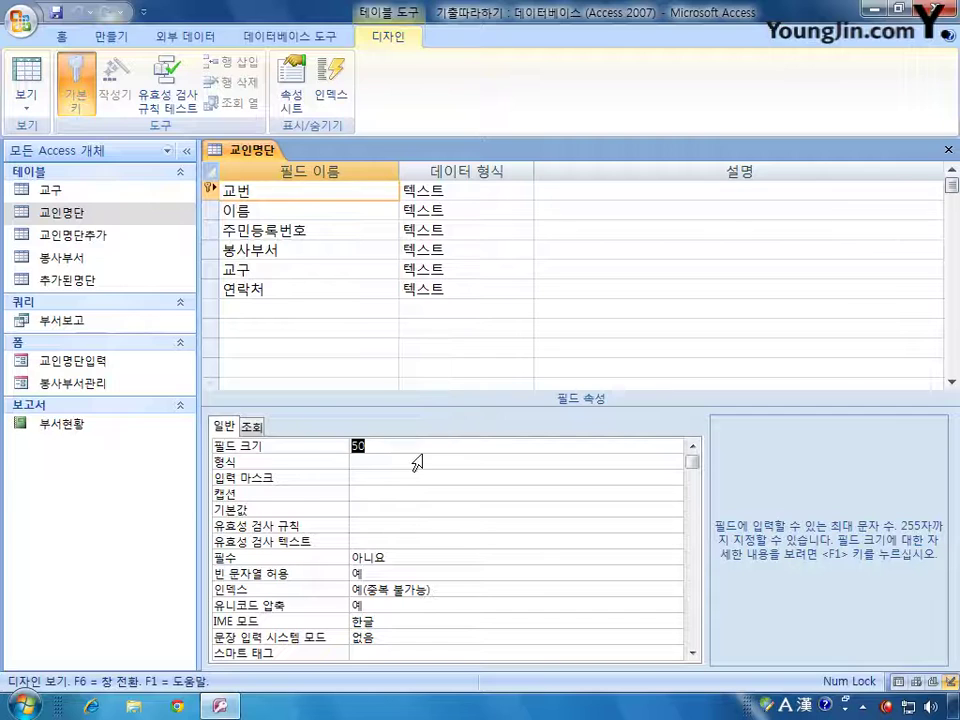
{"action": "type", "text": "7"}
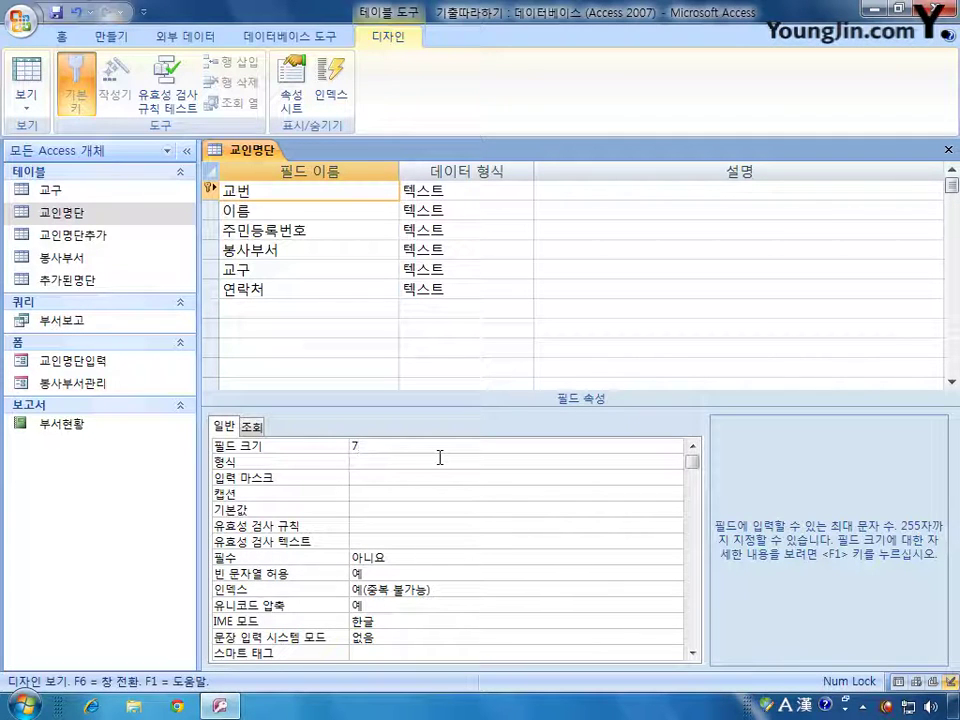
{"action": "left_click", "coordinate": [370, 482]}
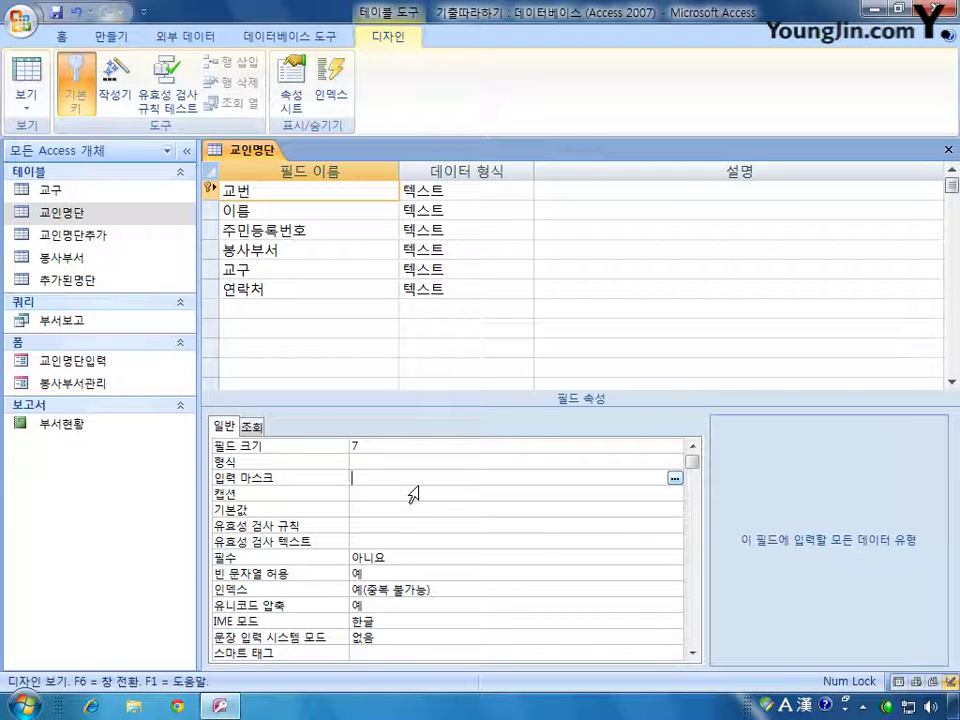
{"action": "type", "text": "00-0000"}
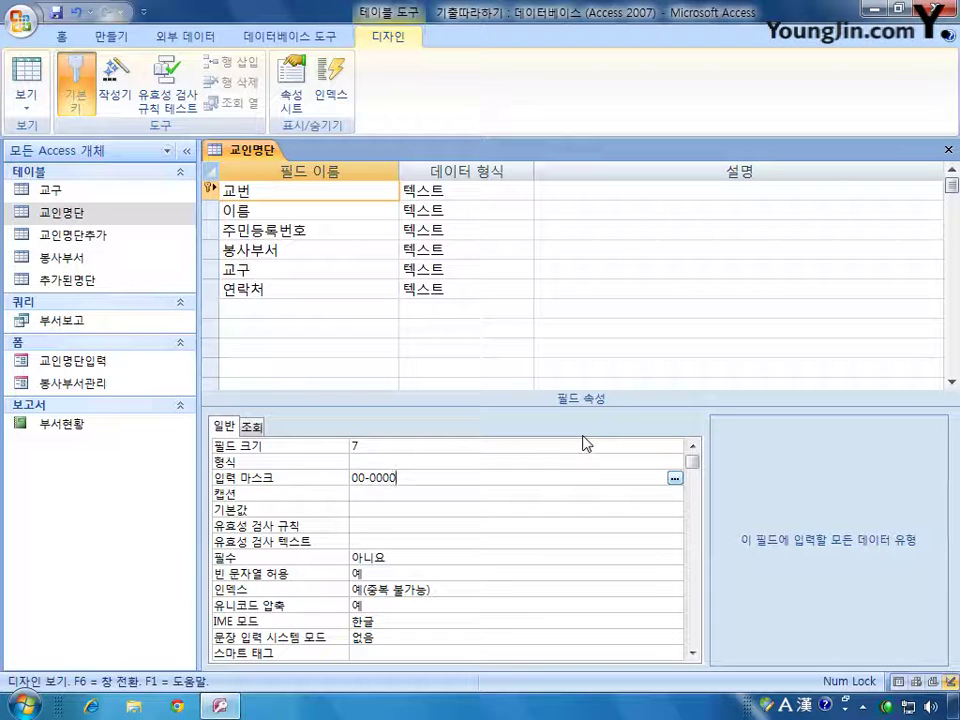
{"action": "type", "text": ";"}
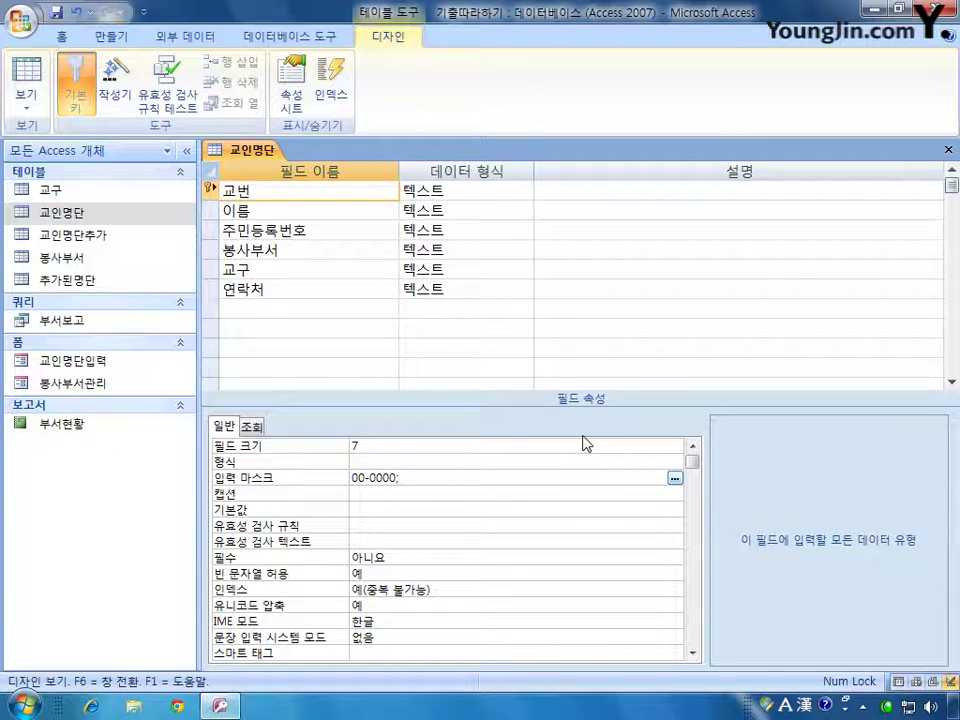
{"action": "key", "text": "BackSpace"}
{"action": "left_click_drag", "start_coordinate": [398, 477], "coordinate": [350, 477]}
{"action": "left_click", "coordinate": [416, 477]}
{"action": "type", "text": ";"}
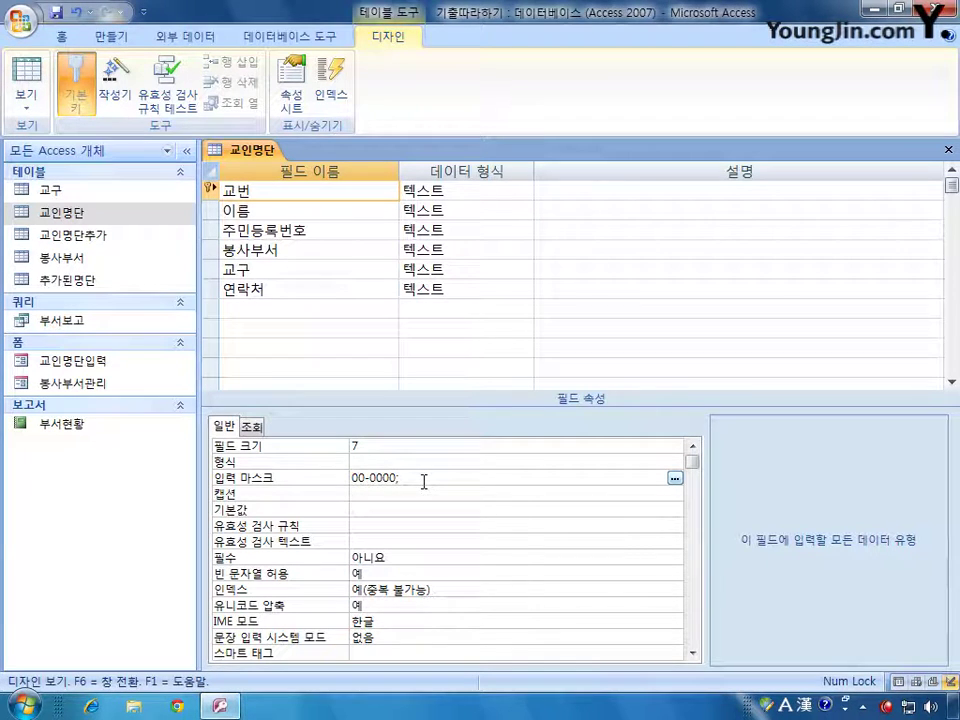
{"action": "key", "text": "BackSpace"}
{"action": "key", "text": "BackSpace"}
{"action": "type", "text": ";0;"}
Make the 이름 field required (예) and disallow zero-length strings (아니요)
{"action": "left_click", "coordinate": [212, 215]}
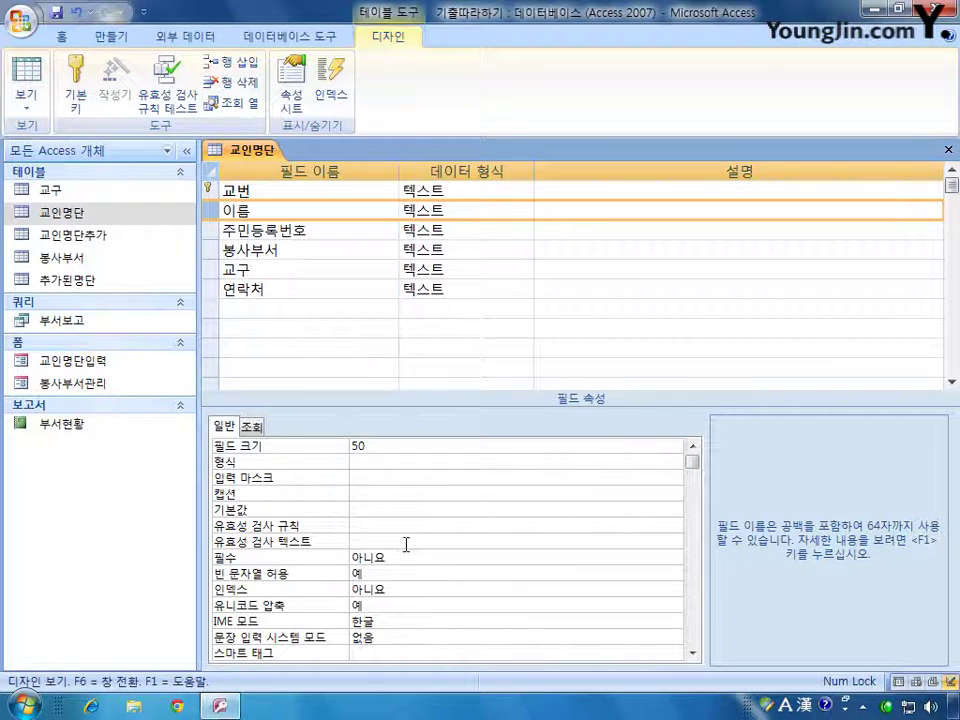
{"action": "left_click", "coordinate": [666, 557]}
{"action": "left_click", "coordinate": [676, 558]}
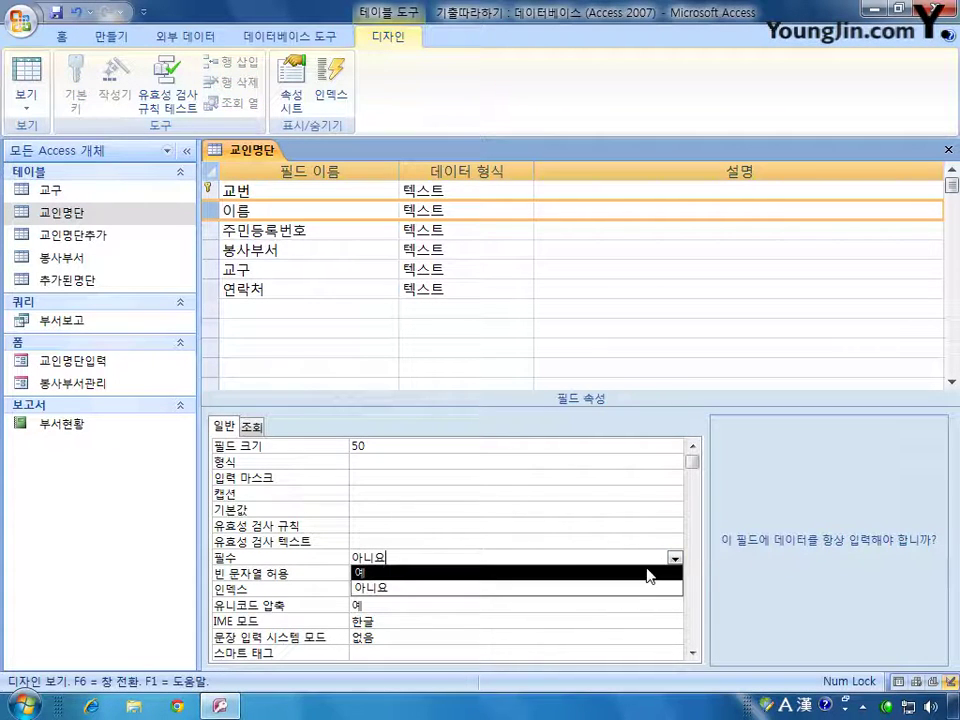
{"action": "left_click", "coordinate": [648, 573]}
{"action": "left_click", "coordinate": [454, 573]}
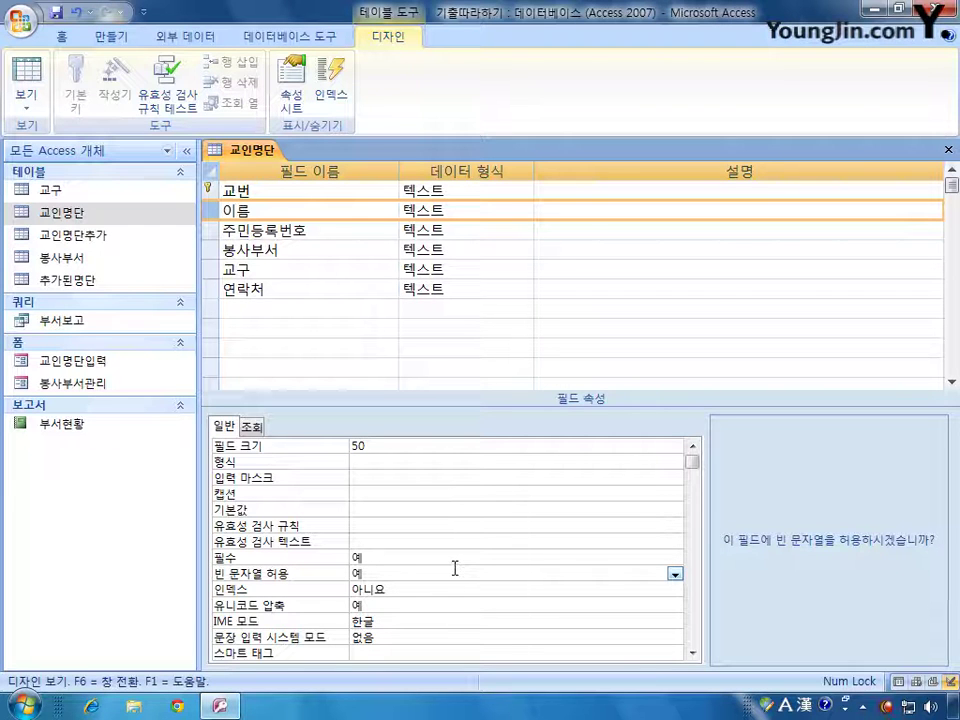
{"action": "left_click", "coordinate": [674, 576]}
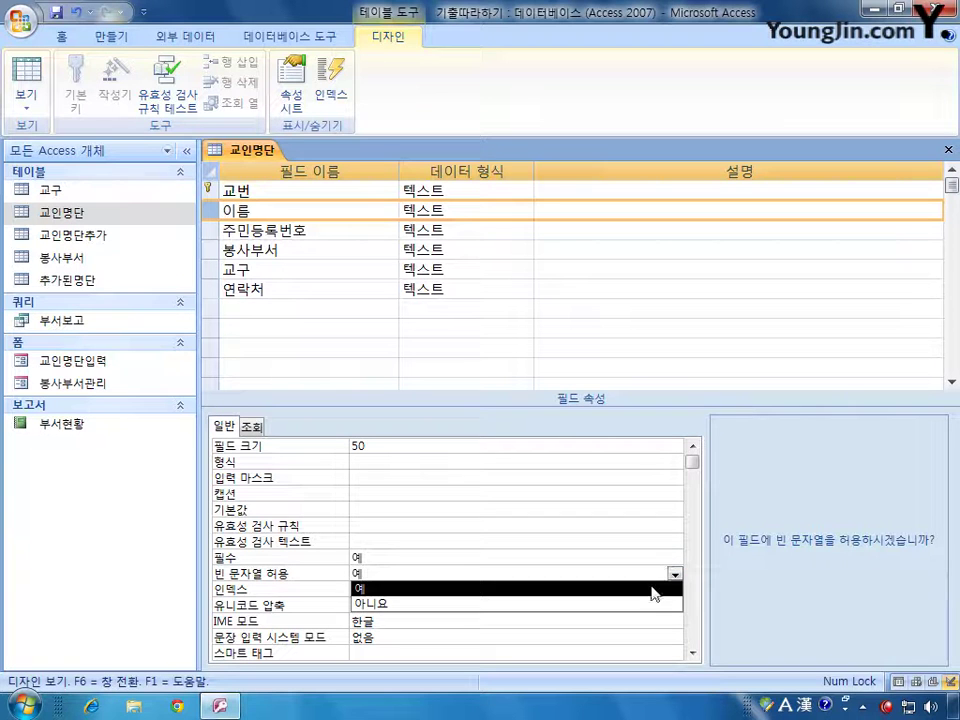
{"action": "left_click", "coordinate": [634, 605]}
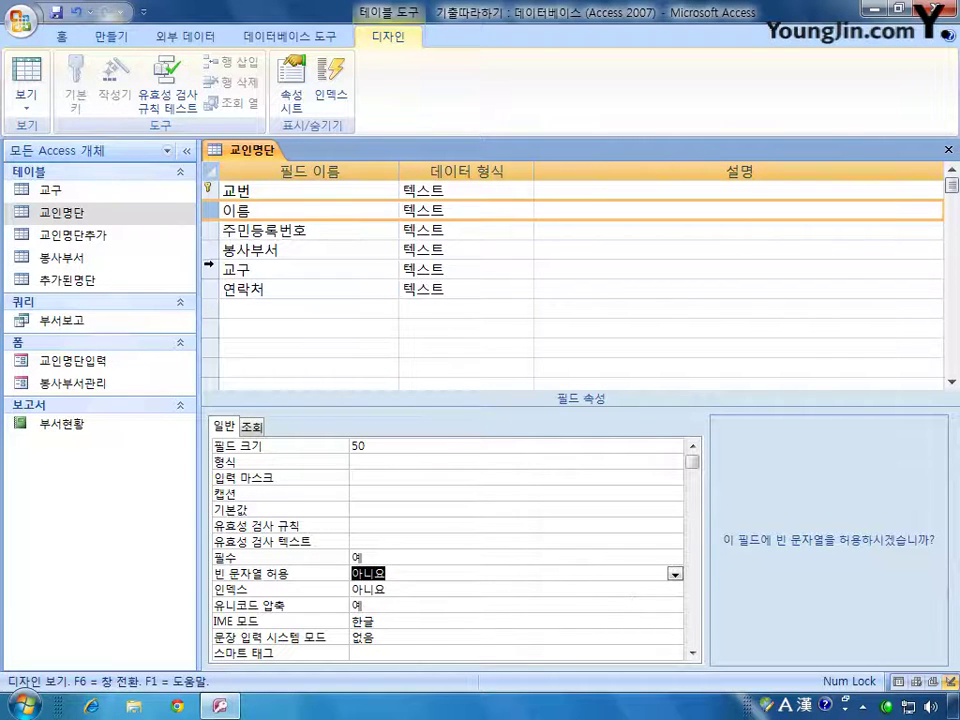
Give the 교구 field the validation rule len([교구])=1
{"action": "left_click", "coordinate": [235, 269]}
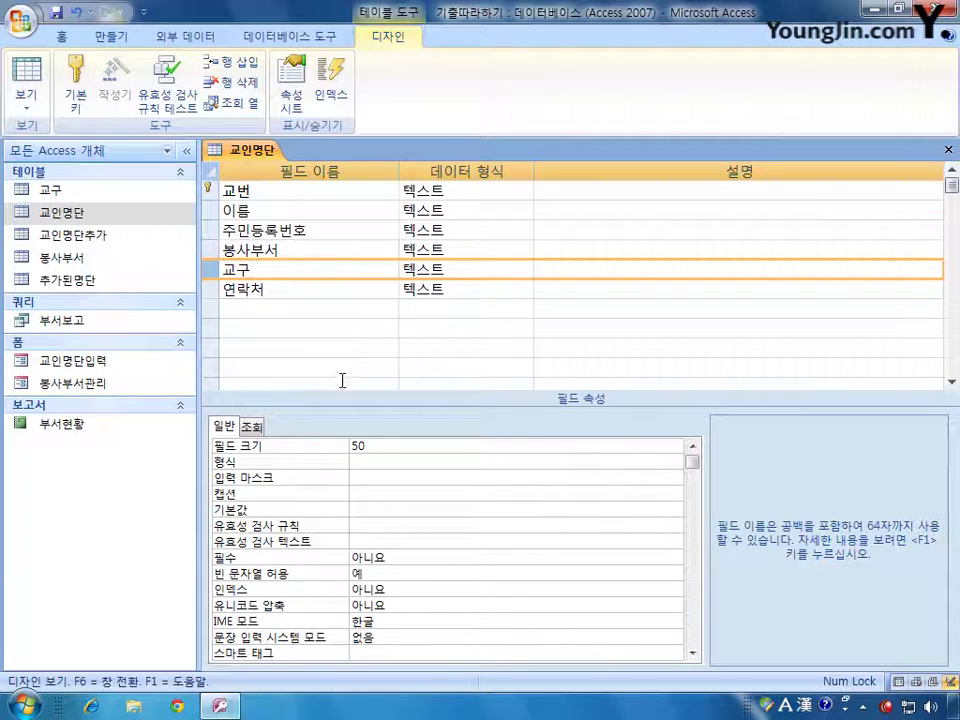
{"action": "left_click", "coordinate": [386, 524]}
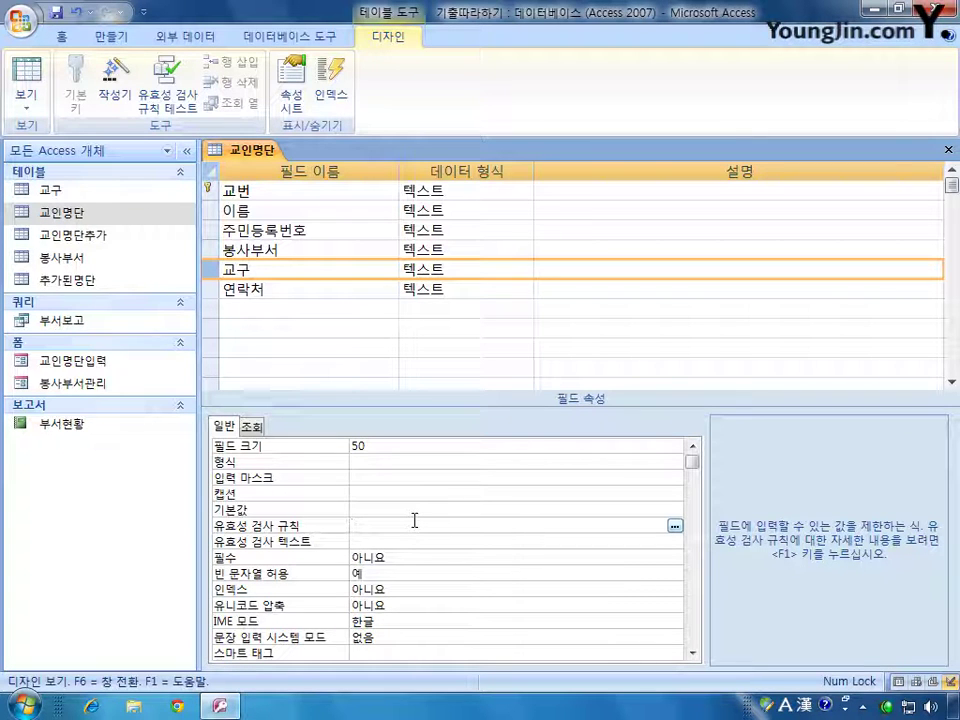
{"action": "type", "text": "e"}
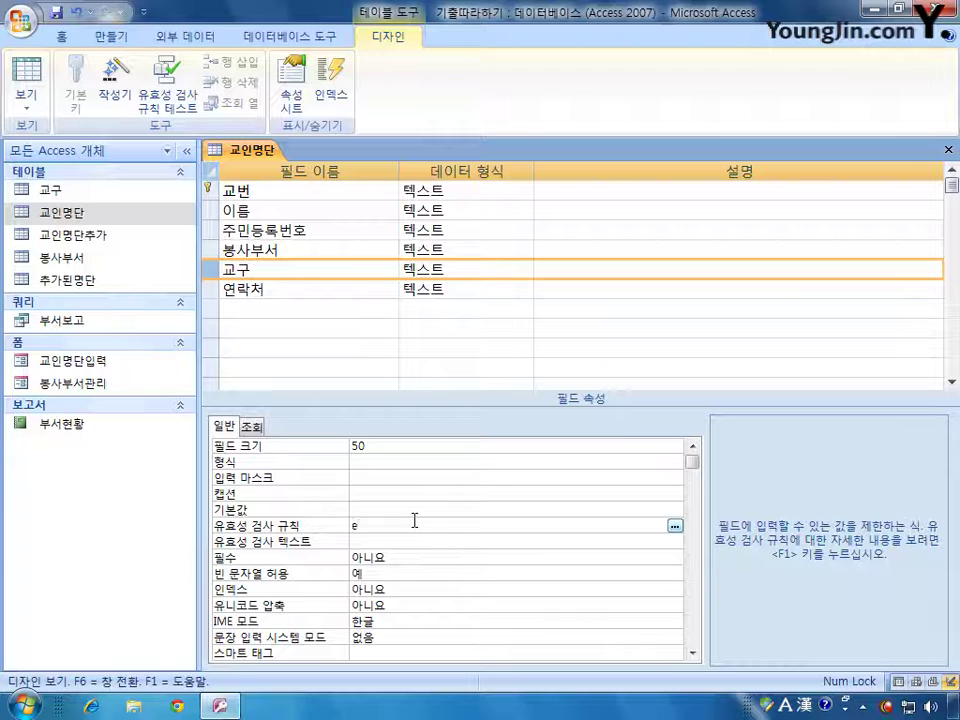
{"action": "key", "text": "BackSpace"}
{"action": "type", "text": "len"}
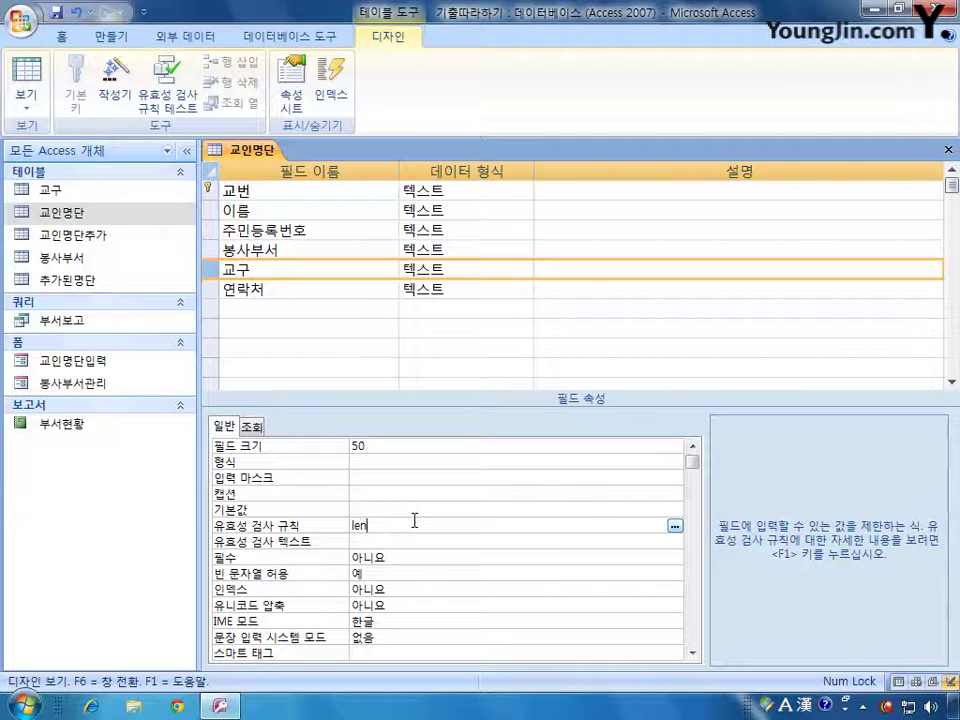
{"action": "type", "text": "("}
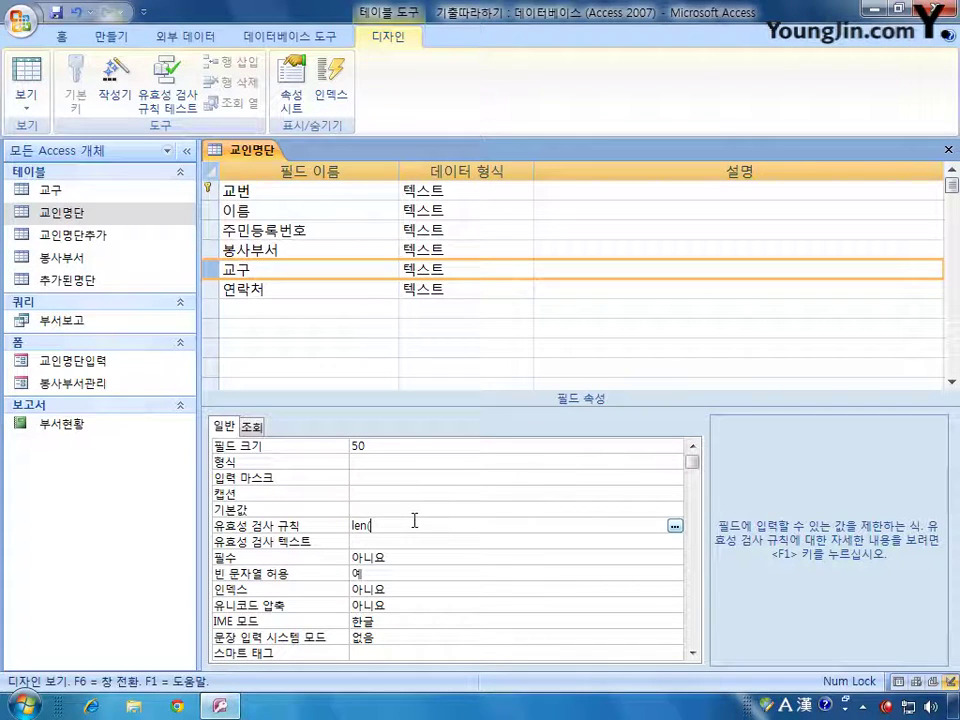
{"action": "type", "text": "["}
{"action": "key", "text": "Hangul"}
{"action": "type", "text": "교ㄱ"}
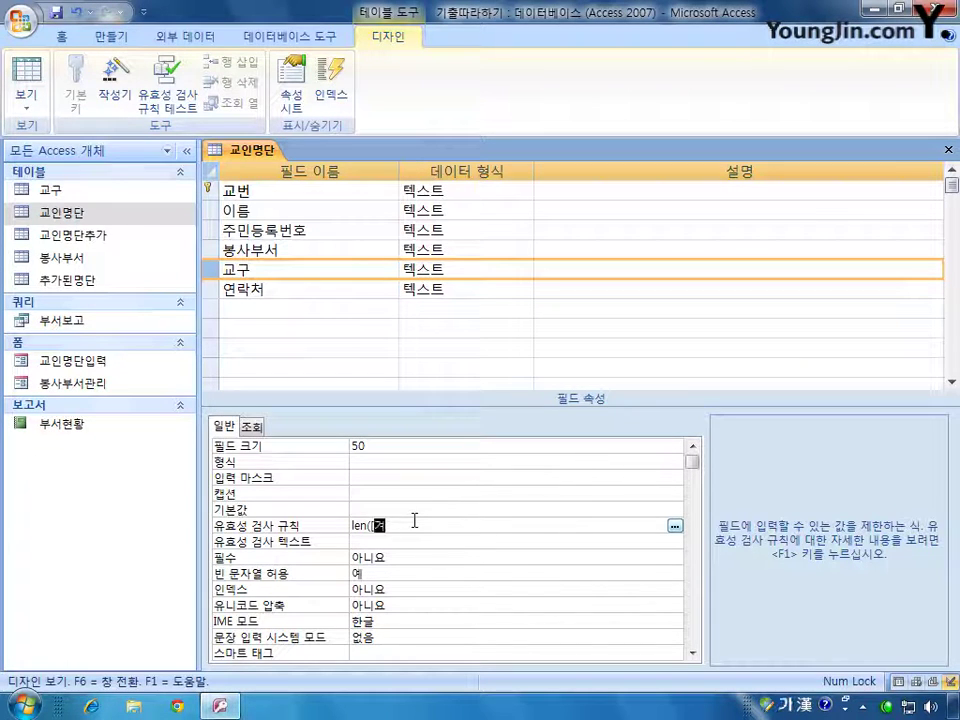
{"action": "key", "text": "BackSpace"}
{"action": "key", "text": "BackSpace"}
{"action": "key", "text": "BackSpace"}
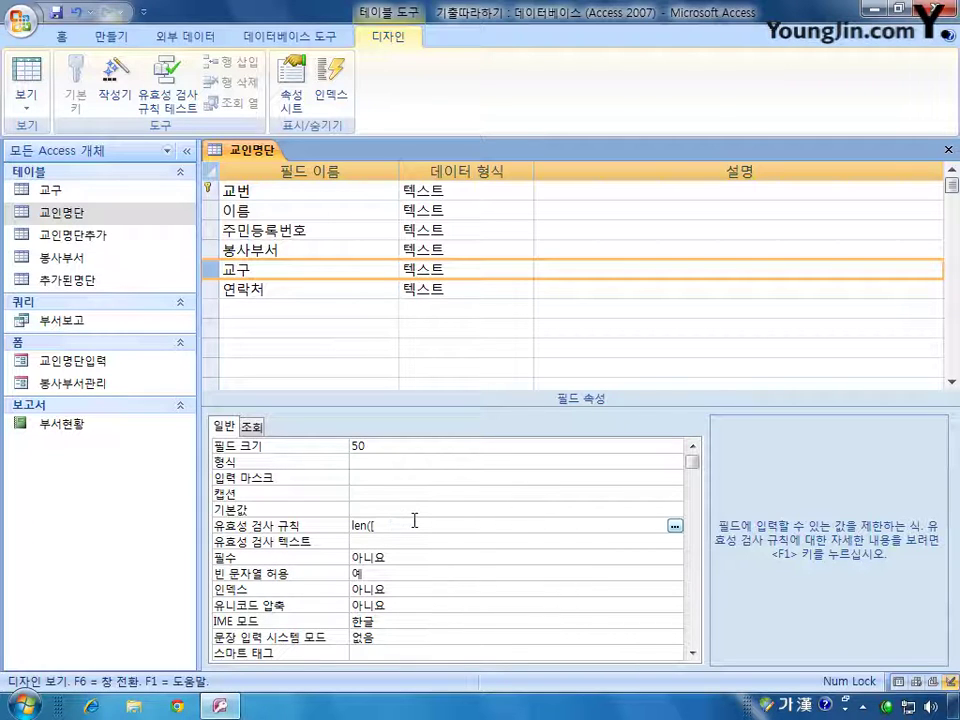
{"action": "type", "text": "교구"}
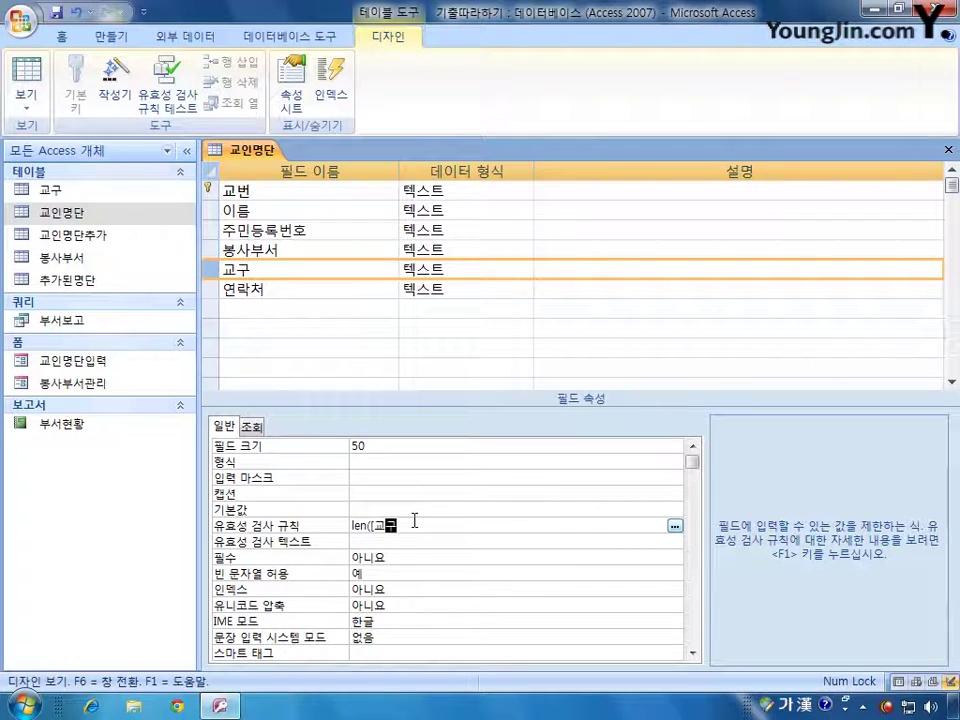
{"action": "type", "text": "]"}
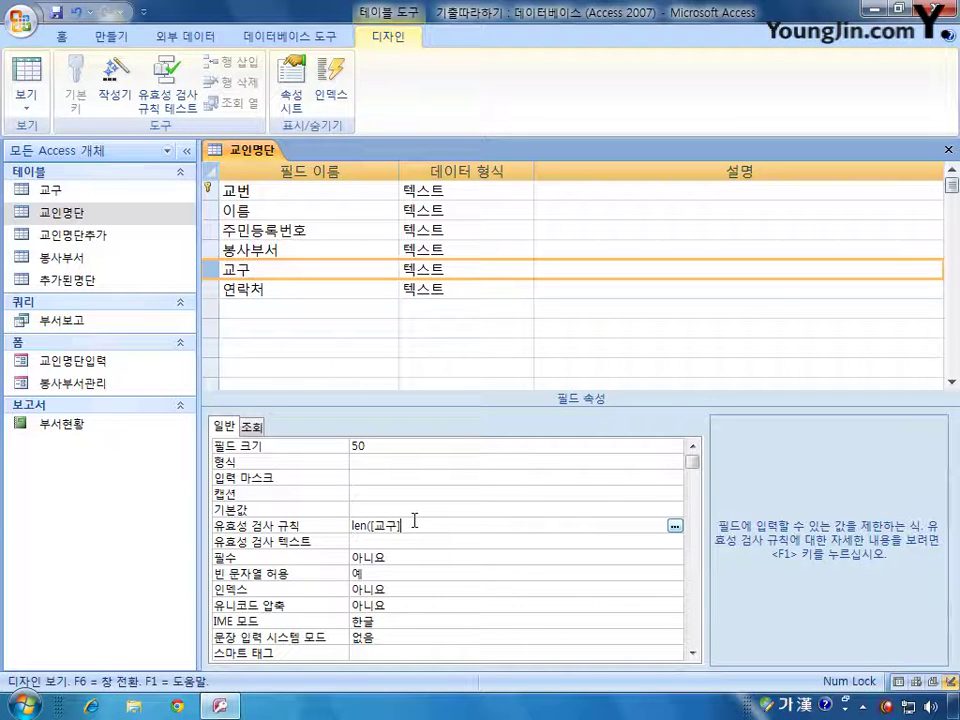
{"action": "type", "text": ")"}
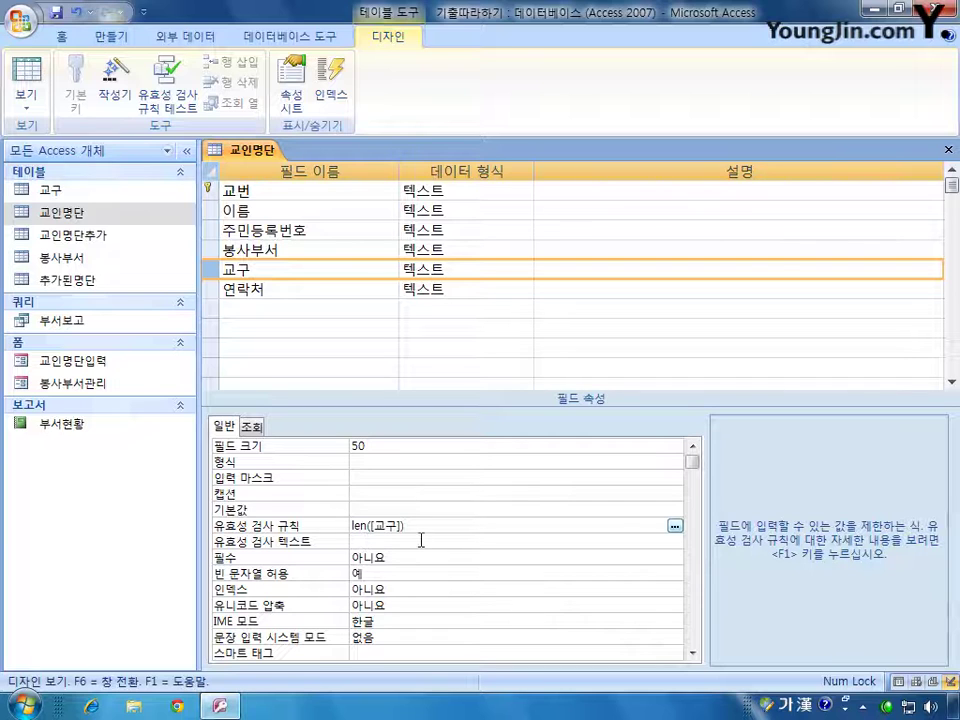
{"action": "type", "text": "=1"}
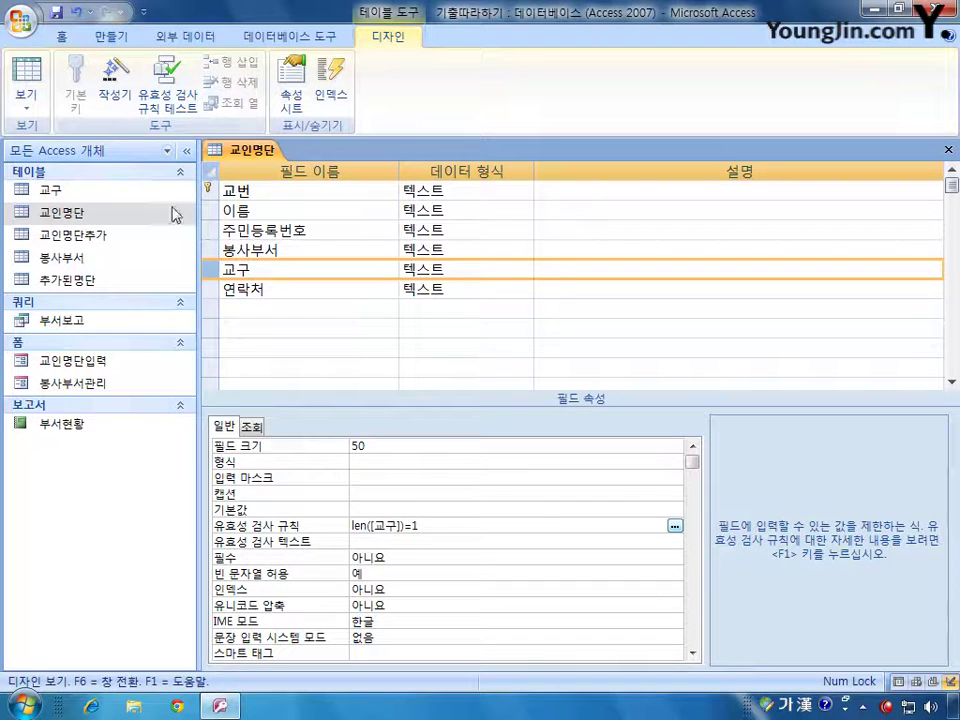
Set the 주민등록번호 field's index to 예(중복 불가능)
{"action": "left_click", "coordinate": [215, 230]}
{"action": "left_click", "coordinate": [215, 230]}
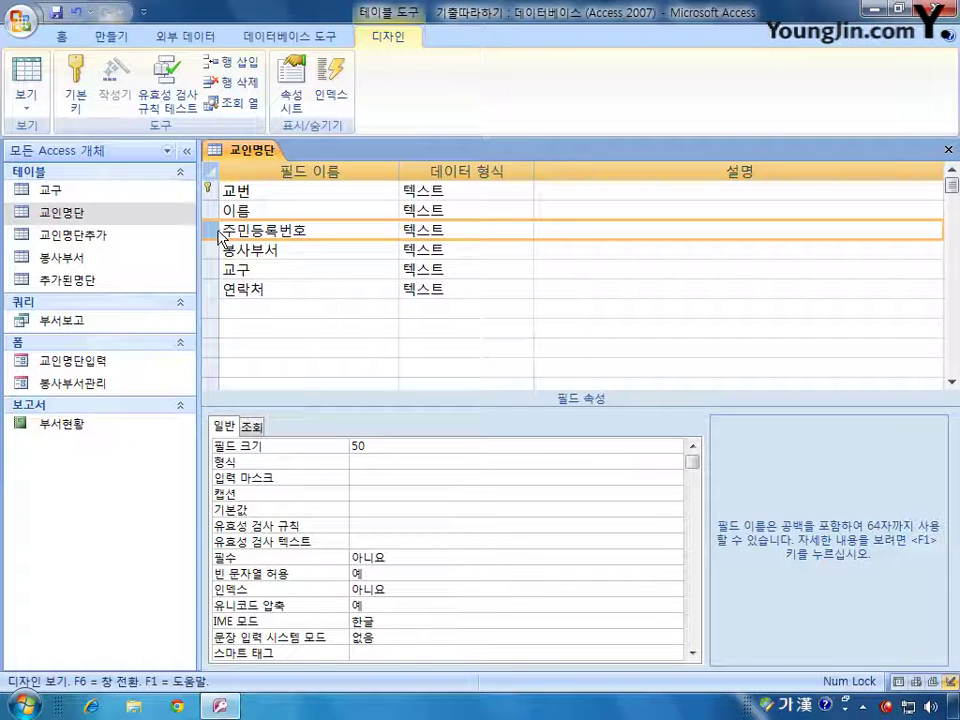
{"action": "left_click", "coordinate": [417, 590]}
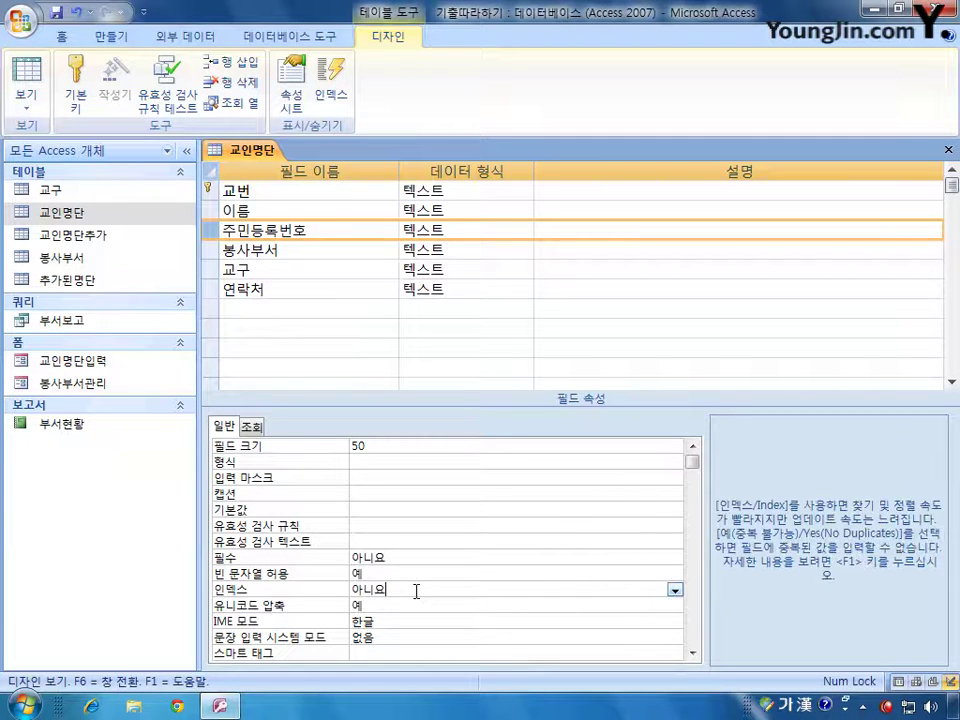
{"action": "left_click", "coordinate": [676, 590]}
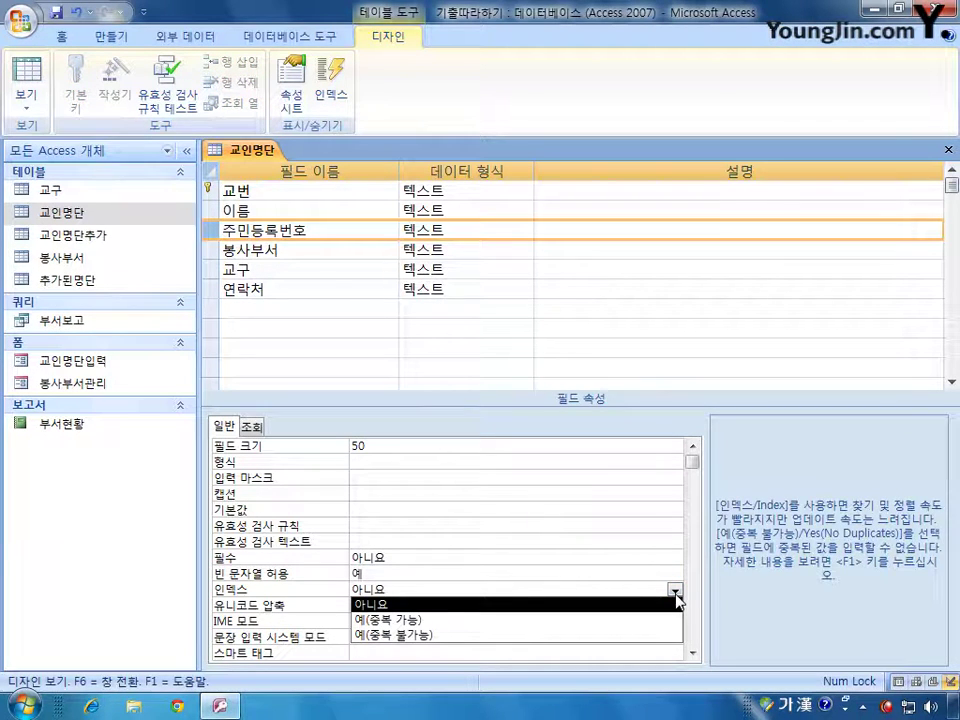
{"action": "left_click", "coordinate": [630, 635]}
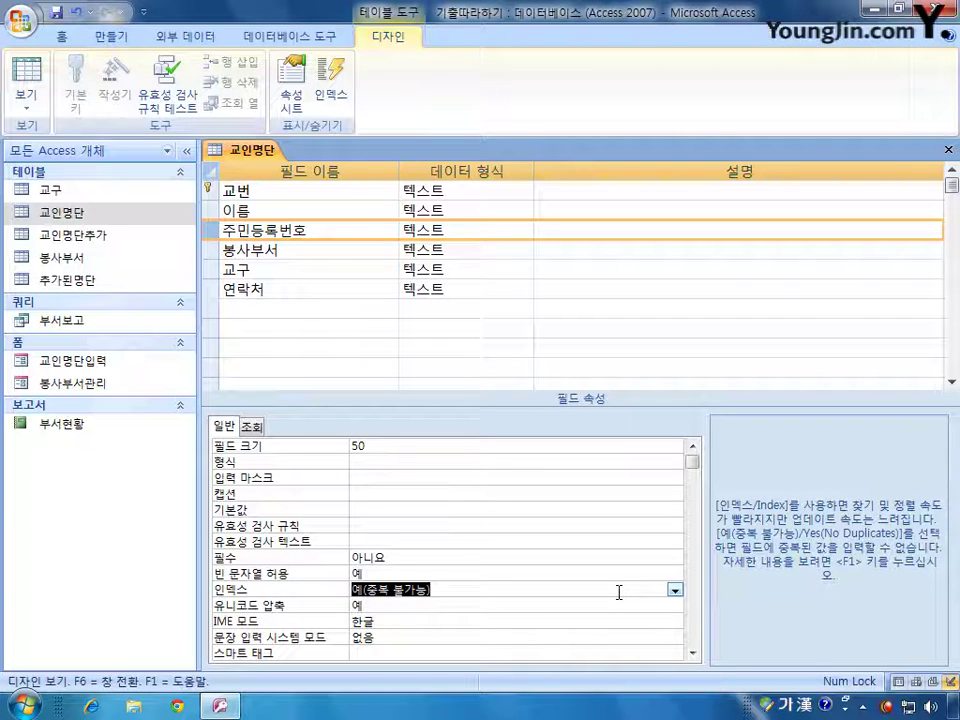
Add a 냉담자 field below 연락처 with the data type 예/아니요, and keep Yes/No as its format
{"action": "left_click", "coordinate": [235, 310]}
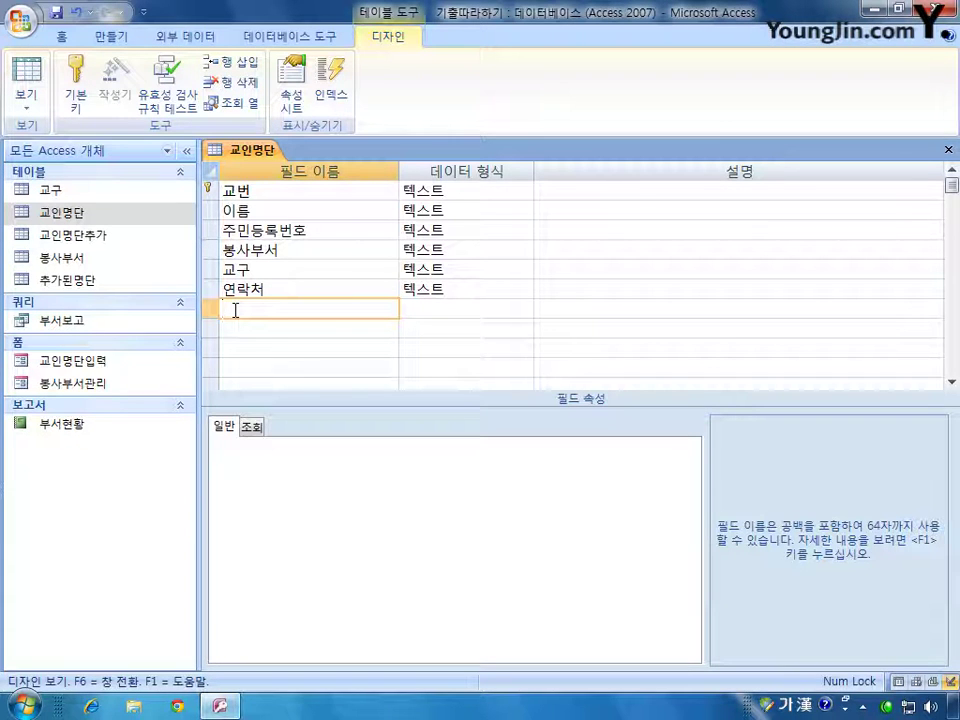
{"action": "type", "text": "내ㅇ담자"}
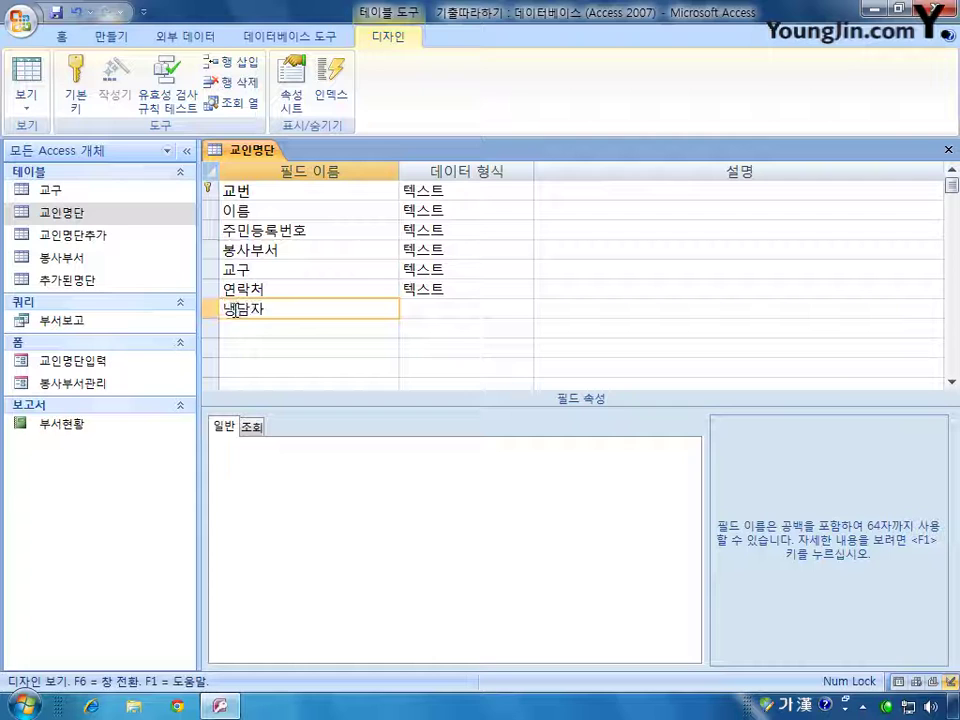
{"action": "left_click", "coordinate": [424, 306]}
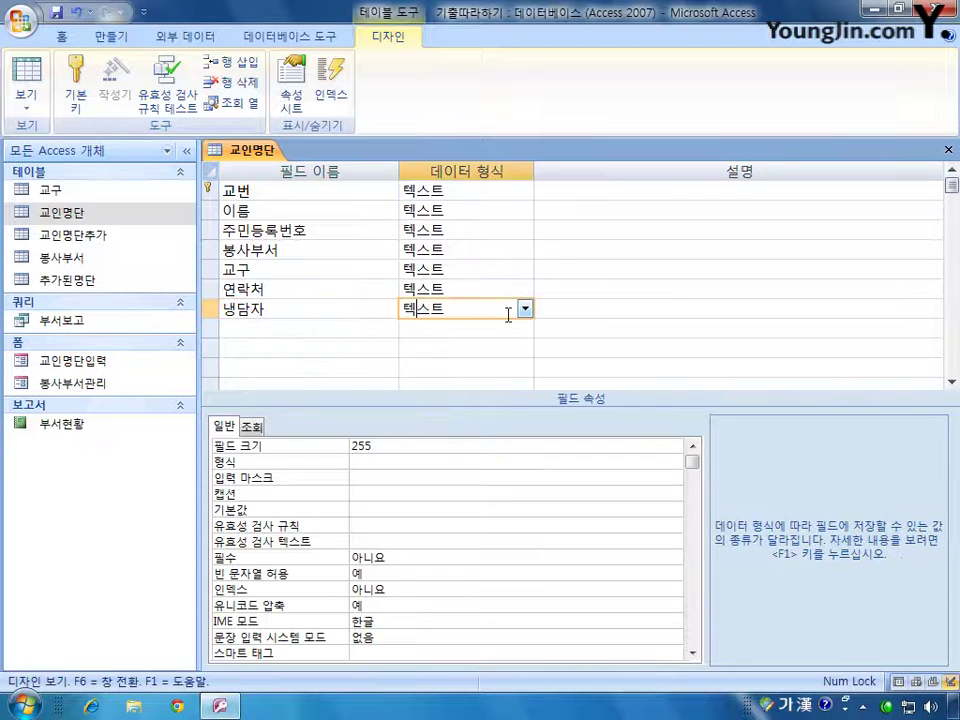
{"action": "left_click", "coordinate": [525, 309]}
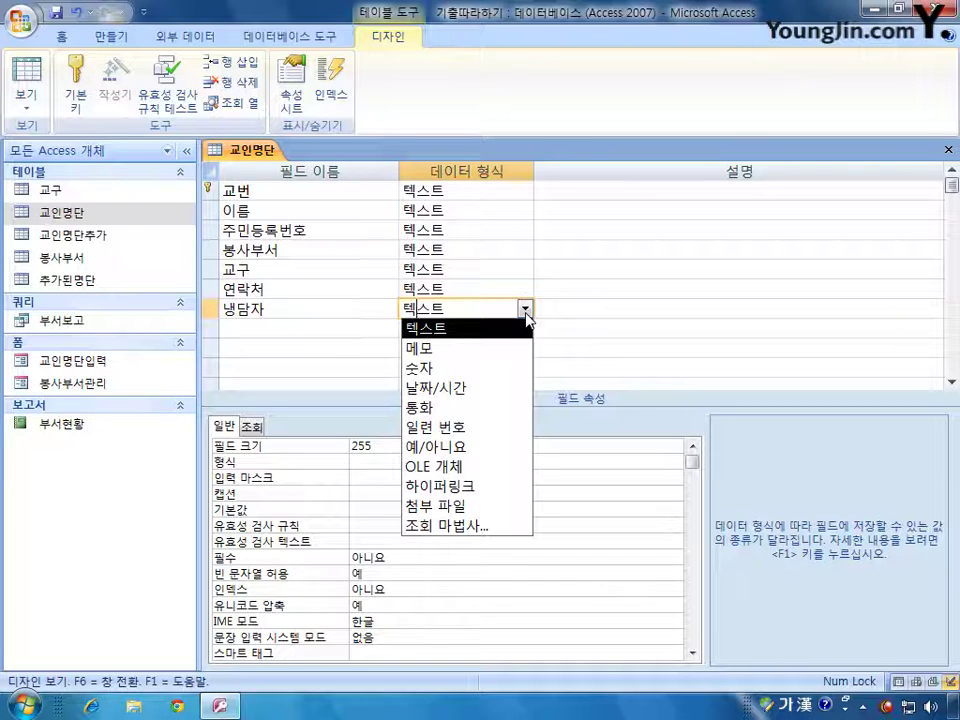
{"action": "left_click", "coordinate": [485, 448]}
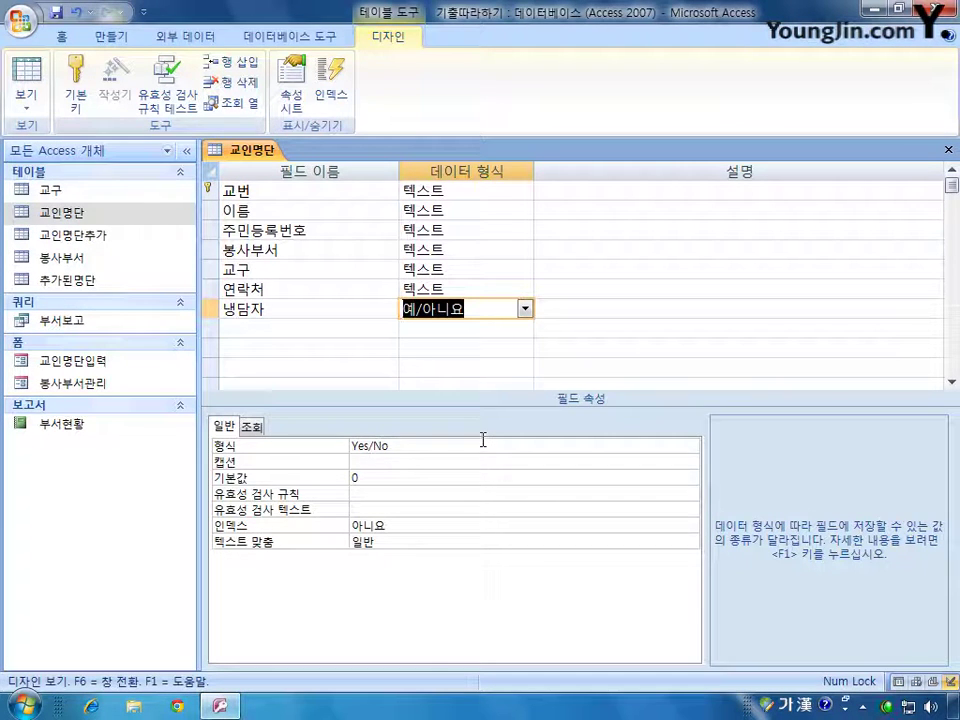
{"action": "left_click", "coordinate": [415, 446]}
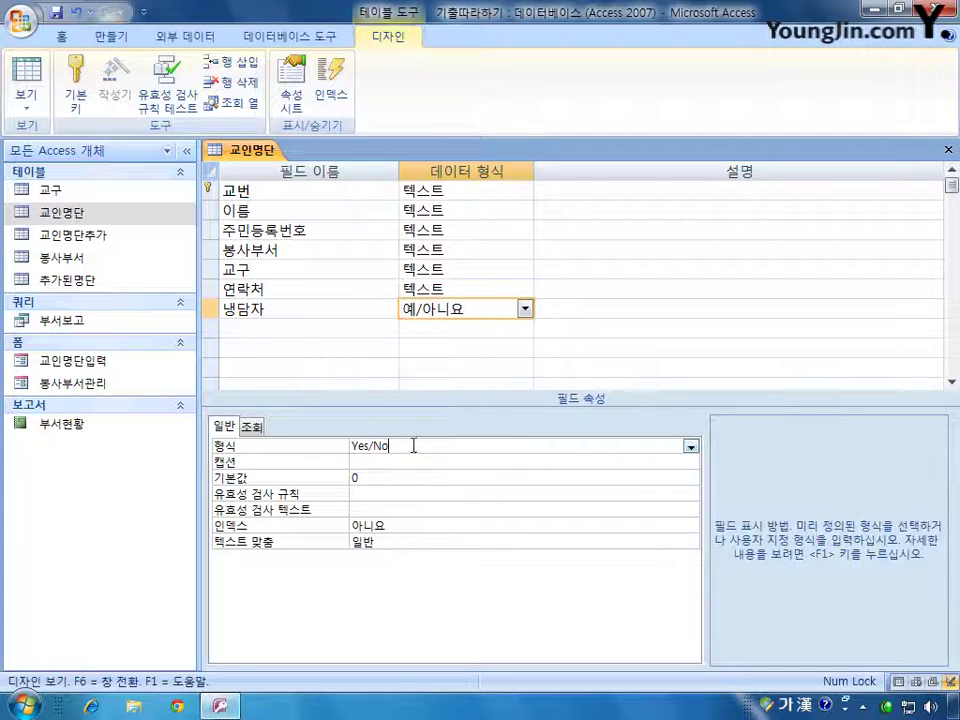
{"action": "left_click", "coordinate": [690, 447]}
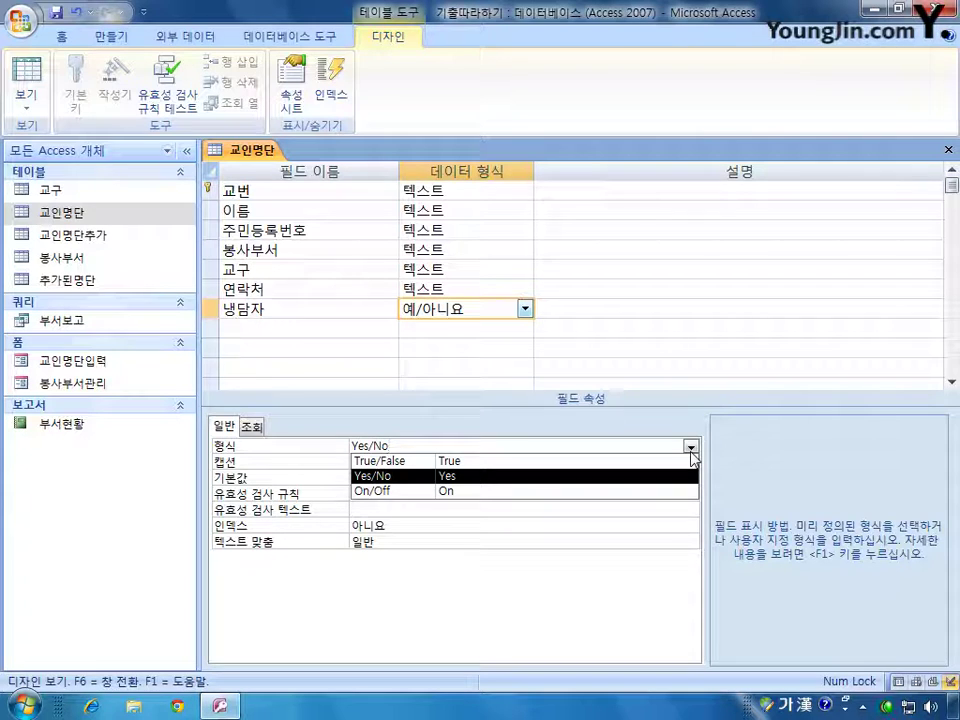
{"action": "left_click", "coordinate": [690, 447]}
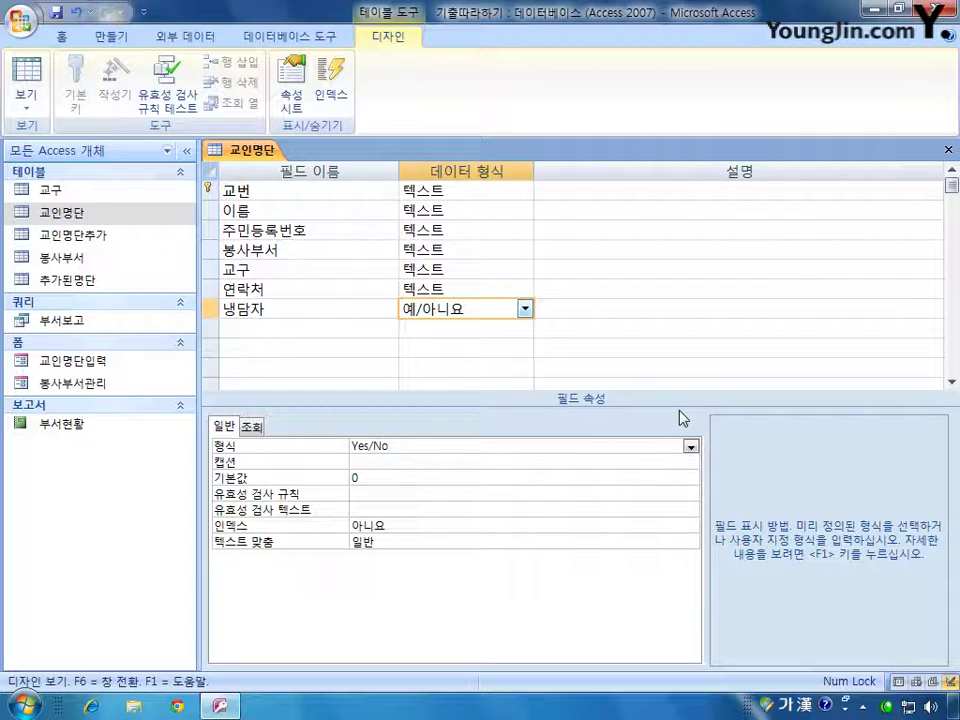
Close the 교인명단 design, saving the changes, accepting the shortened field size and testing existing data against the new rules
{"action": "left_click", "coordinate": [949, 152]}
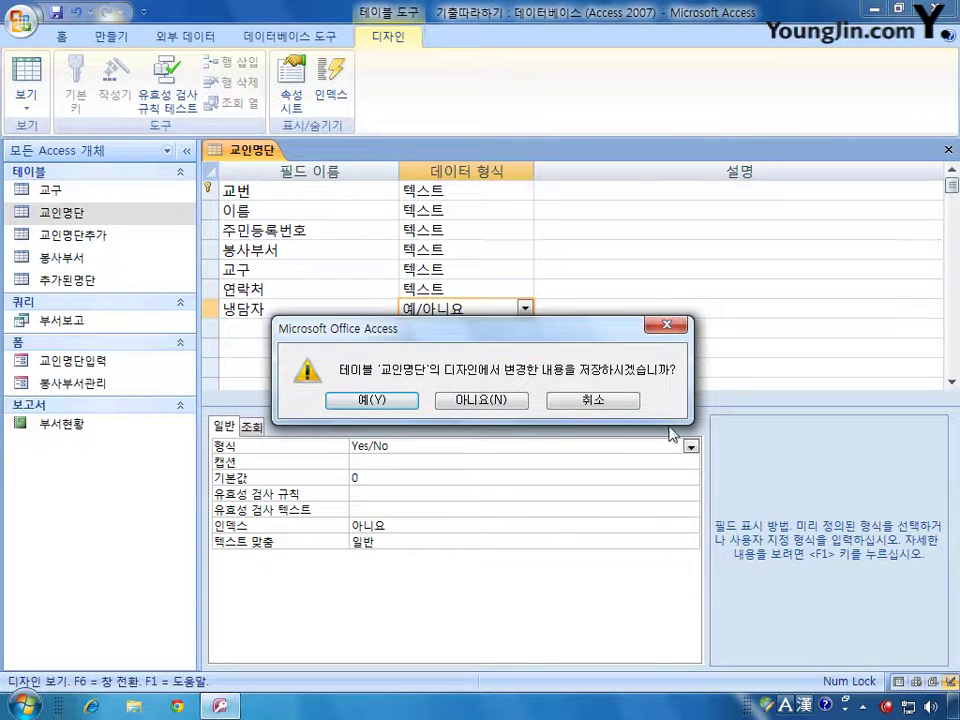
{"action": "left_click", "coordinate": [382, 400]}
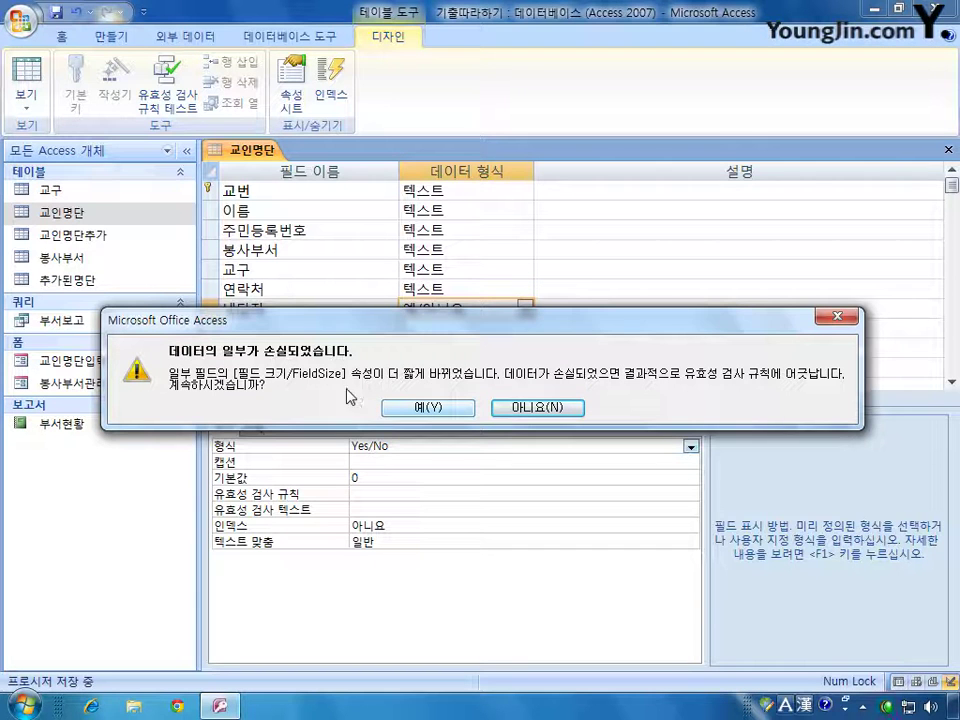
{"action": "left_click", "coordinate": [426, 412]}
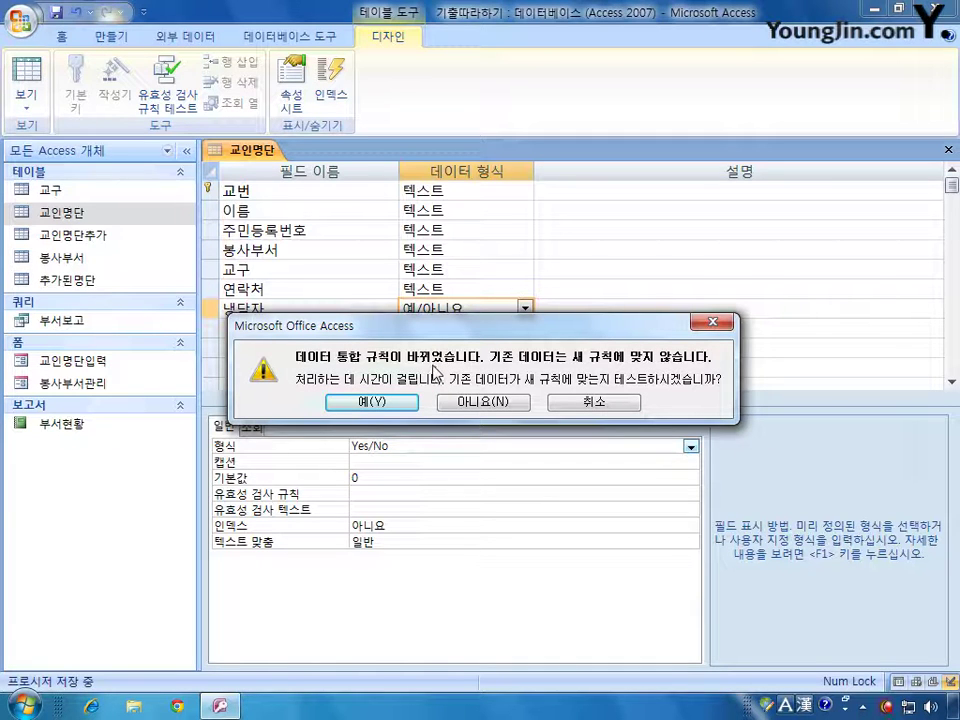
{"action": "left_click", "coordinate": [371, 402]}
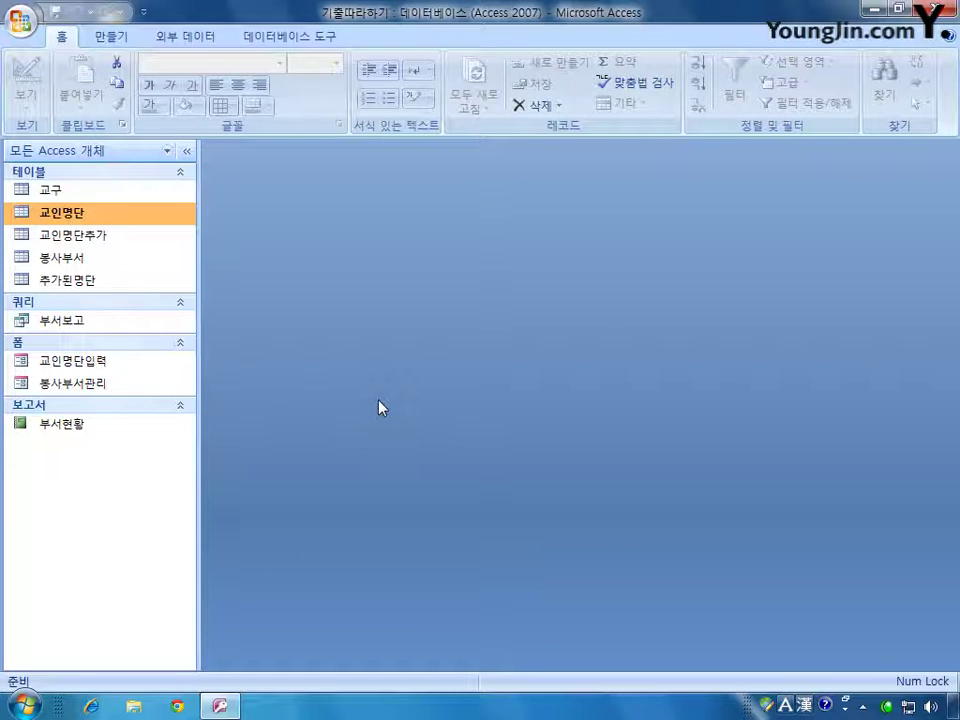
Open the 교인명단추가 and 추가된명단 tables and compare their records and fields
{"action": "double_click", "coordinate": [96, 236]}
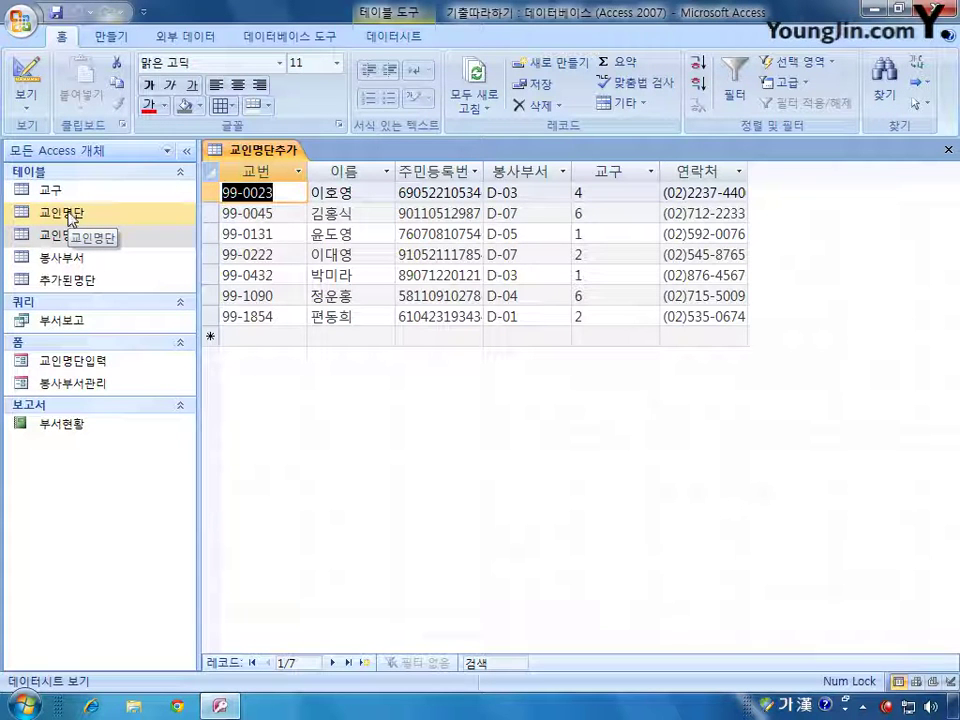
{"action": "left_click", "coordinate": [75, 283]}
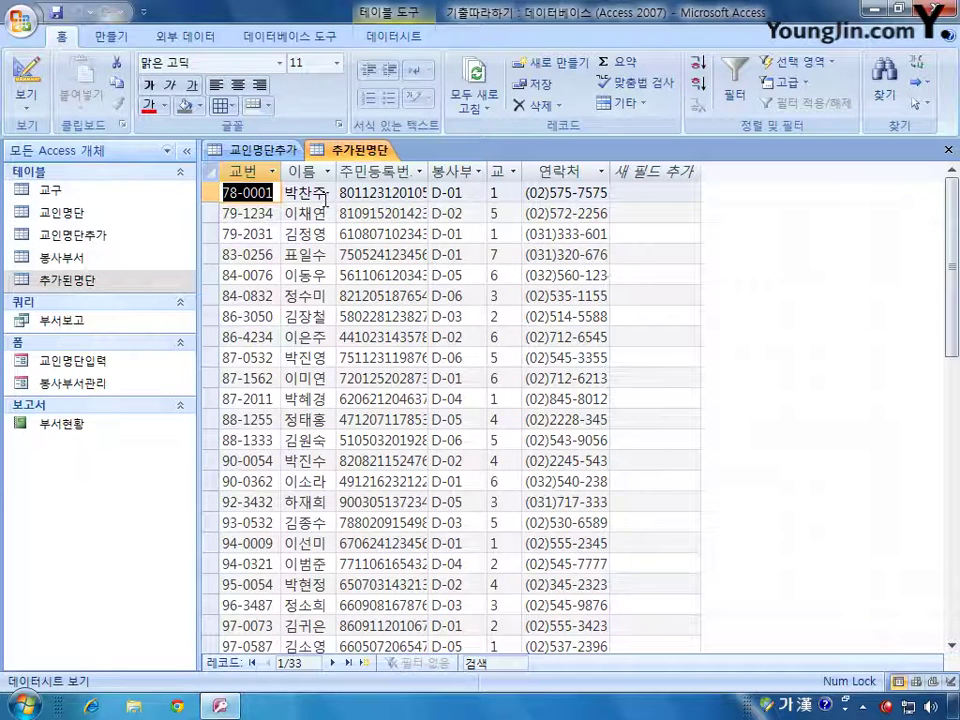
{"action": "left_click", "coordinate": [250, 149]}
{"action": "left_click", "coordinate": [360, 150]}
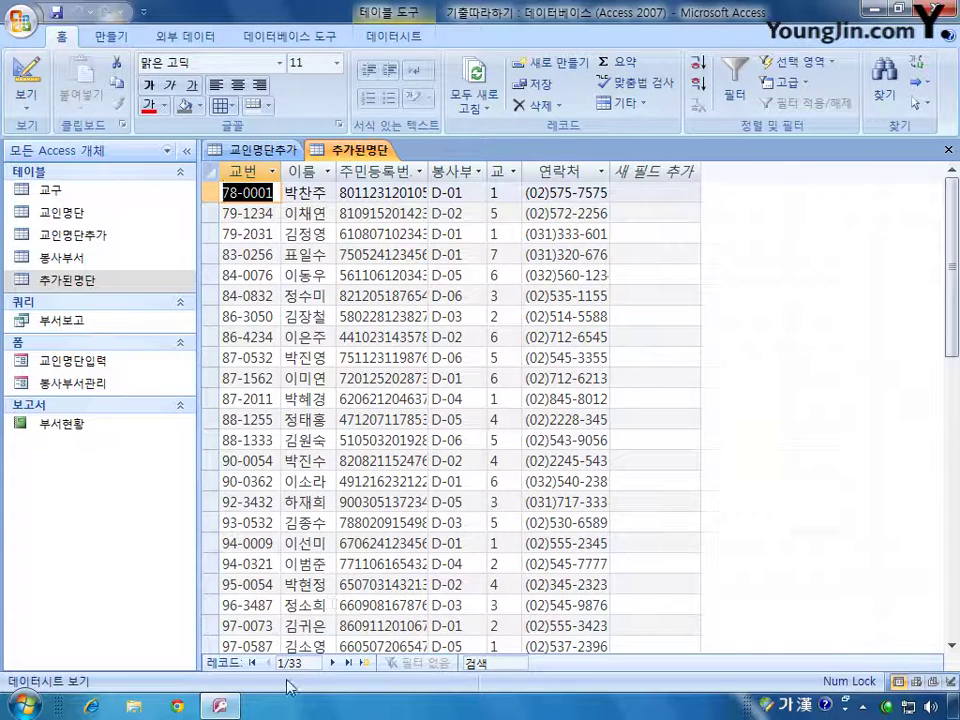
{"action": "left_click", "coordinate": [240, 147]}
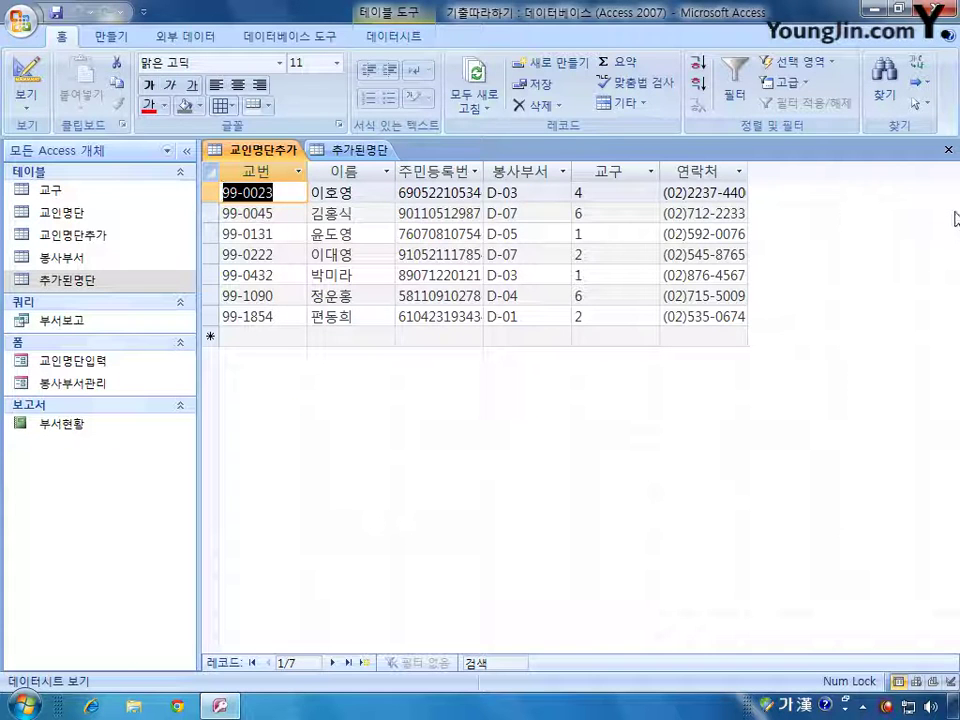
{"action": "left_click", "coordinate": [316, 150]}
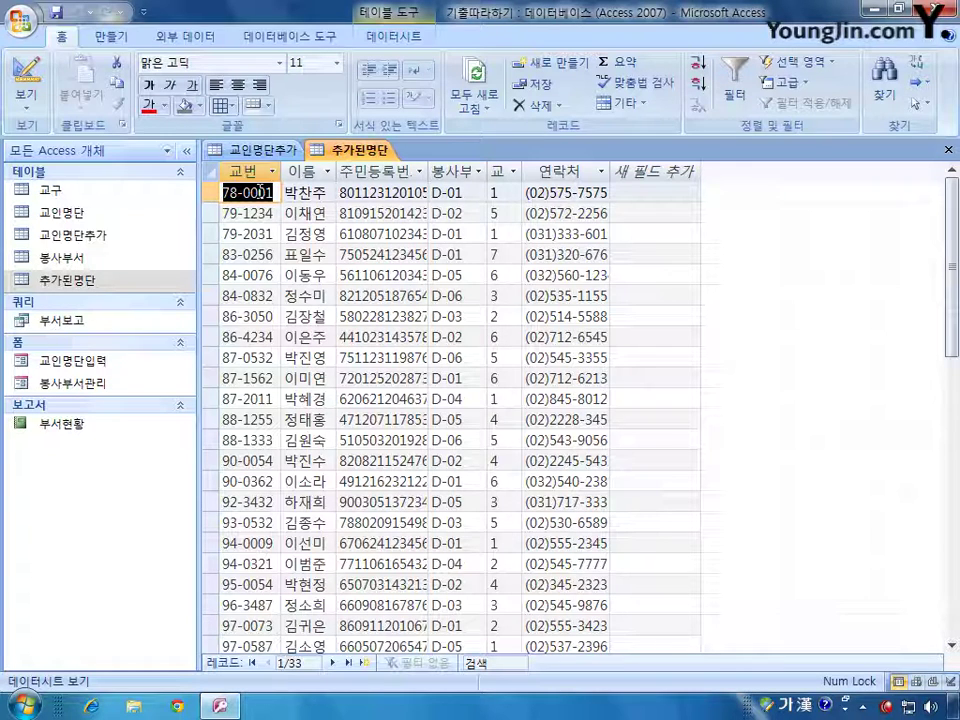
{"action": "left_click", "coordinate": [260, 151]}
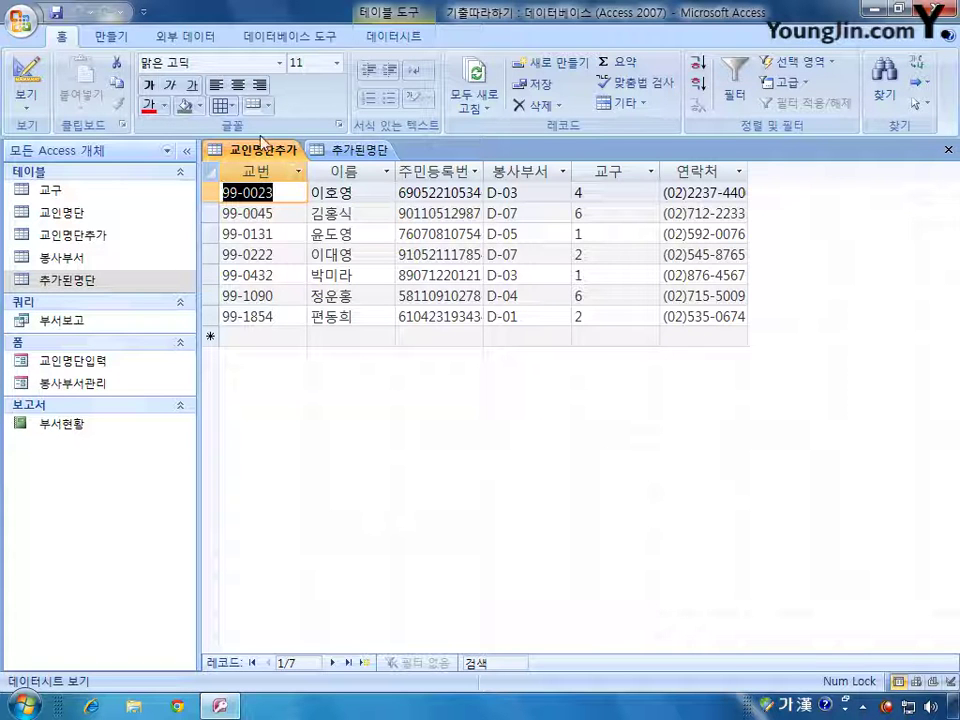
{"action": "left_click", "coordinate": [360, 151]}
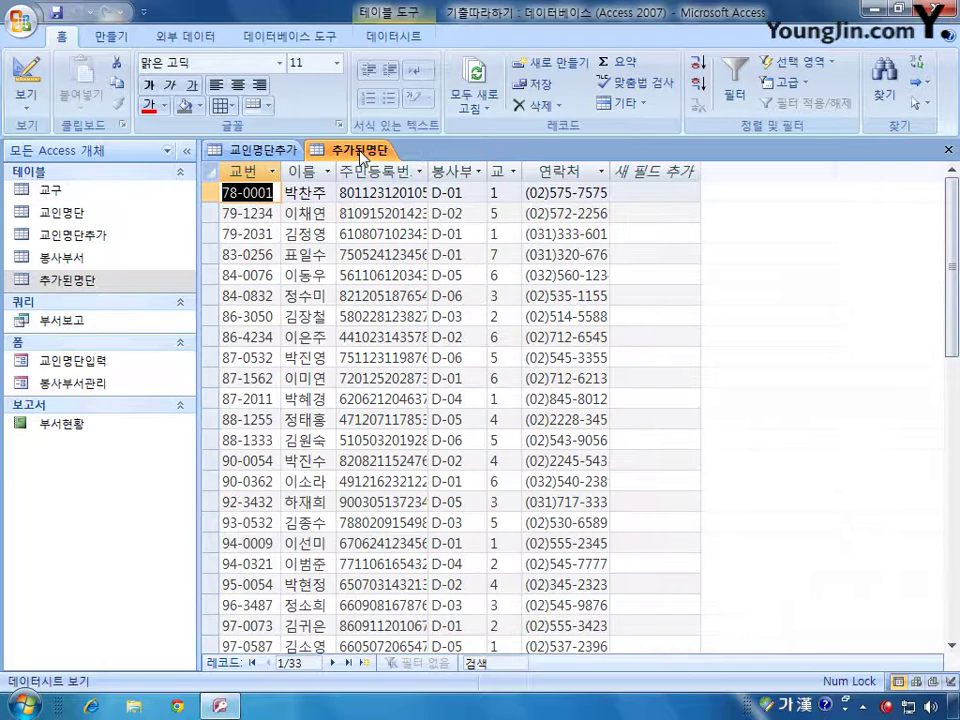
{"action": "left_click", "coordinate": [250, 150]}
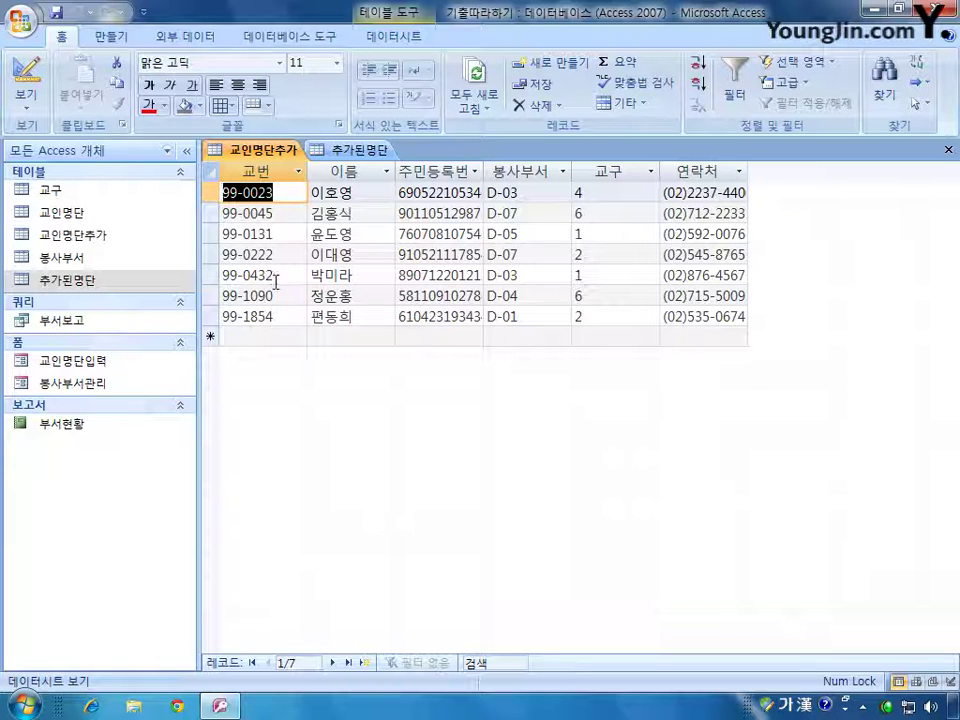
Create a new query in design view based on the 교인명단추가 table and enlarge its field list to fit all fields
{"action": "left_click", "coordinate": [112, 40]}
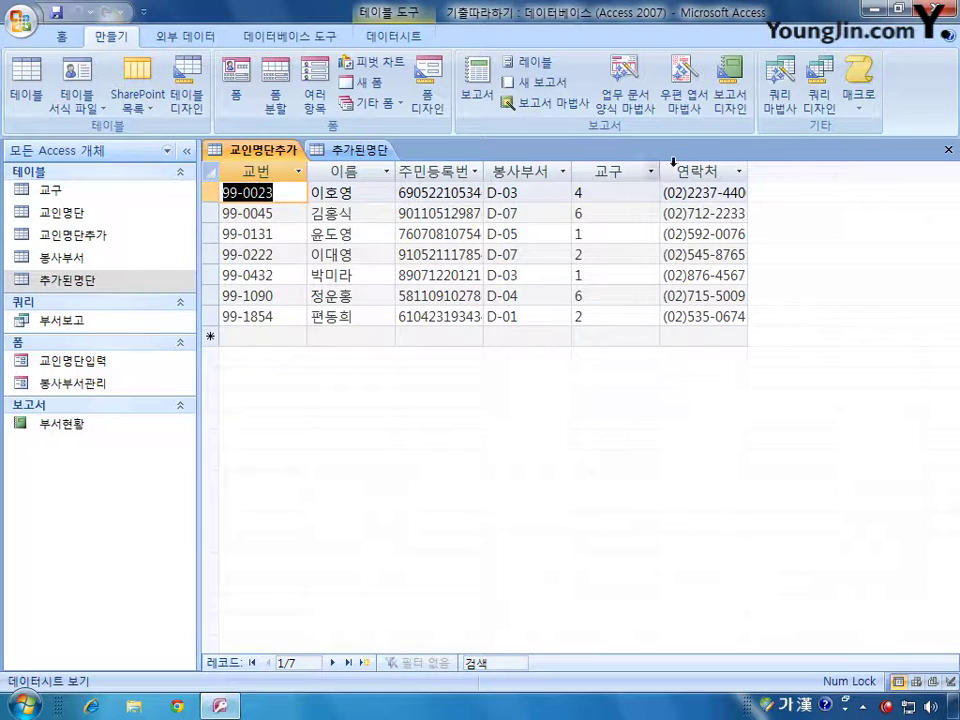
{"action": "left_click", "coordinate": [826, 100]}
{"action": "left_click_drag", "start_coordinate": [508, 398], "coordinate": [586, 251]}
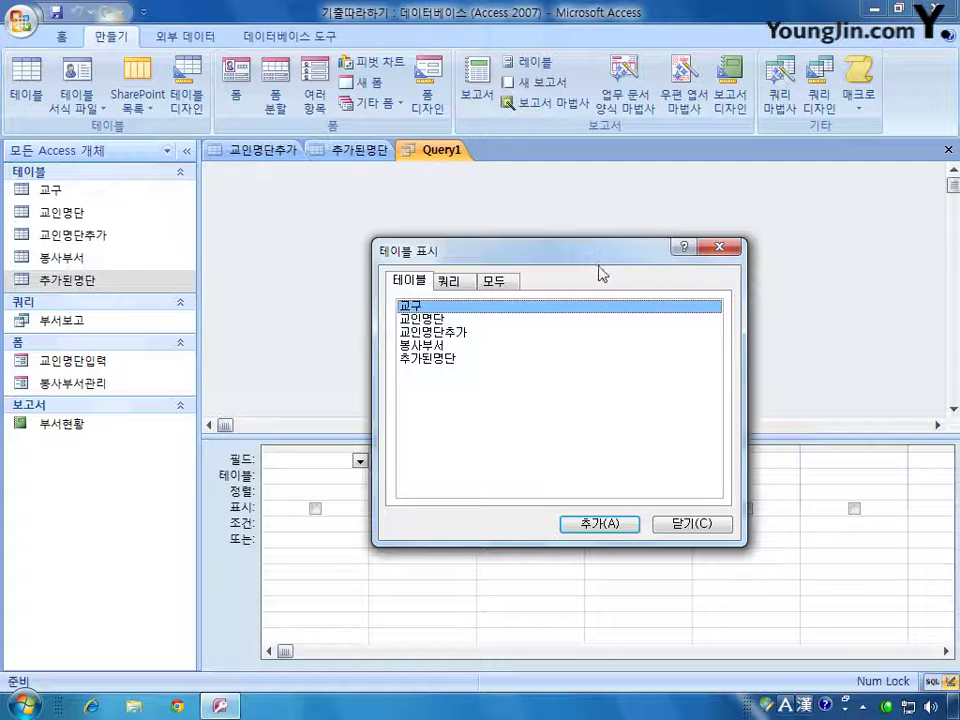
{"action": "left_click", "coordinate": [462, 334]}
{"action": "left_click", "coordinate": [588, 522]}
{"action": "left_click", "coordinate": [690, 526]}
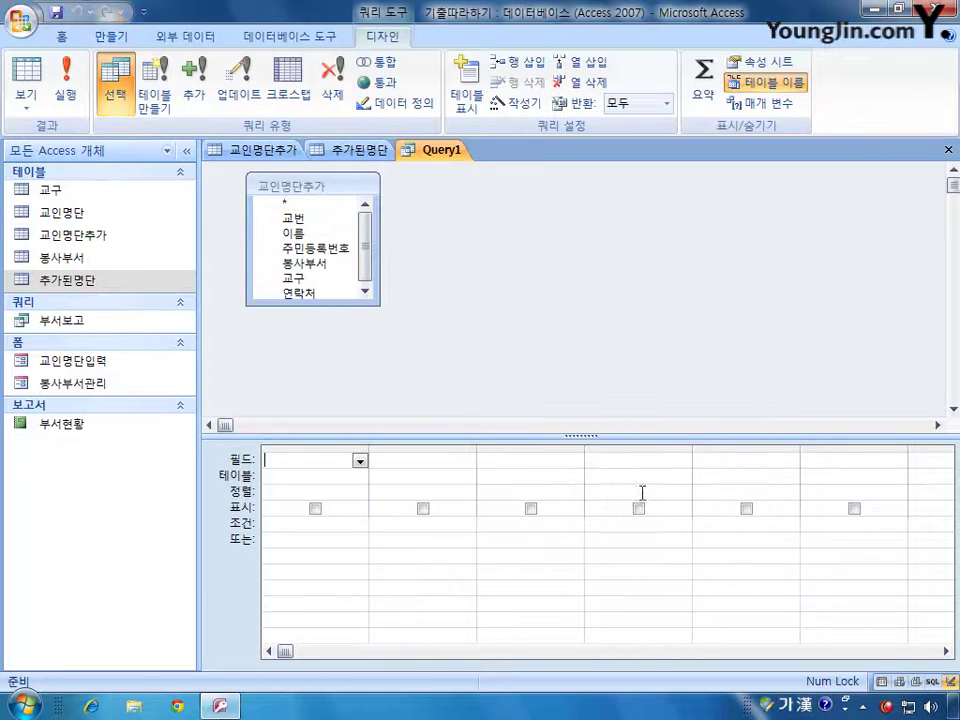
{"action": "left_click_drag", "start_coordinate": [330, 305], "coordinate": [330, 330]}
Change the query type to an append query (추가 쿼리) targeting the 추가된명단 table in the current database
{"action": "right_click", "coordinate": [478, 270]}
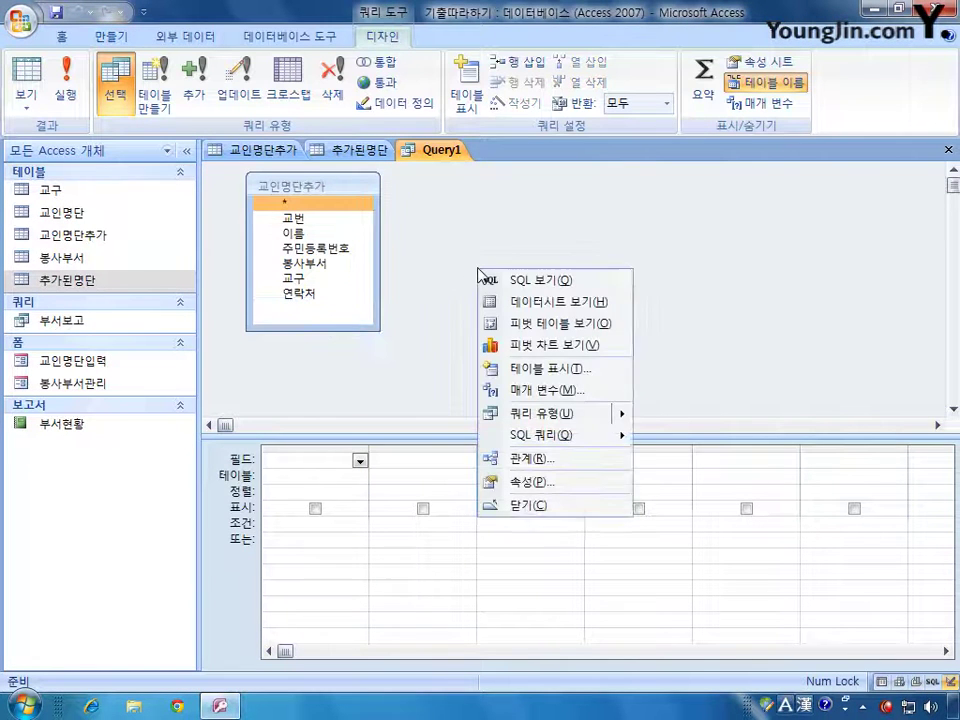
{"action": "mouse_move", "coordinate": [565, 420]}
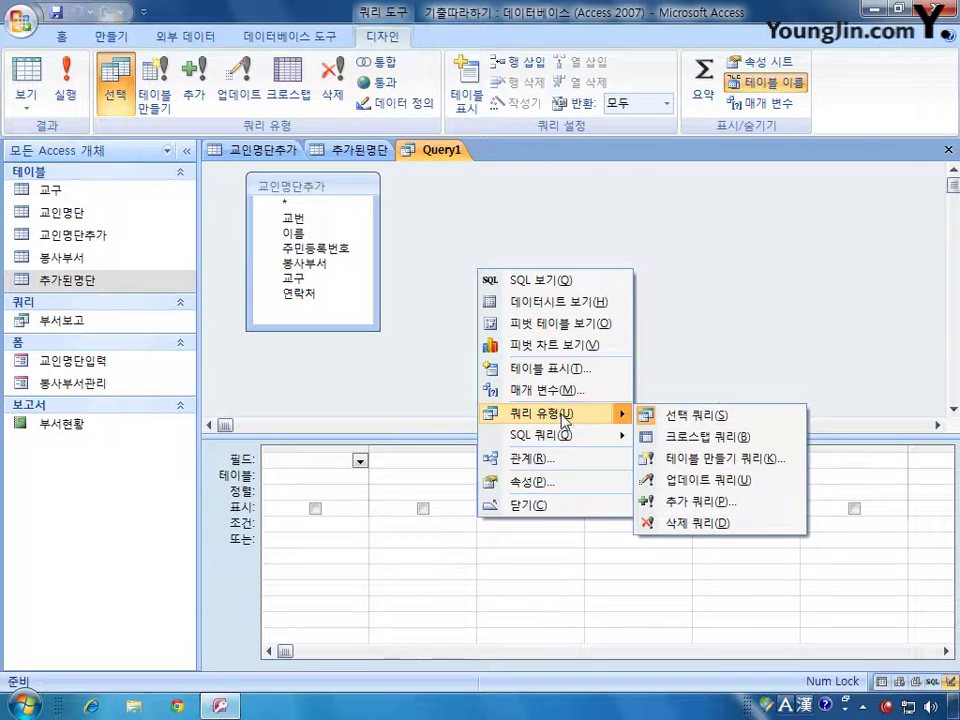
{"action": "left_click", "coordinate": [700, 502]}
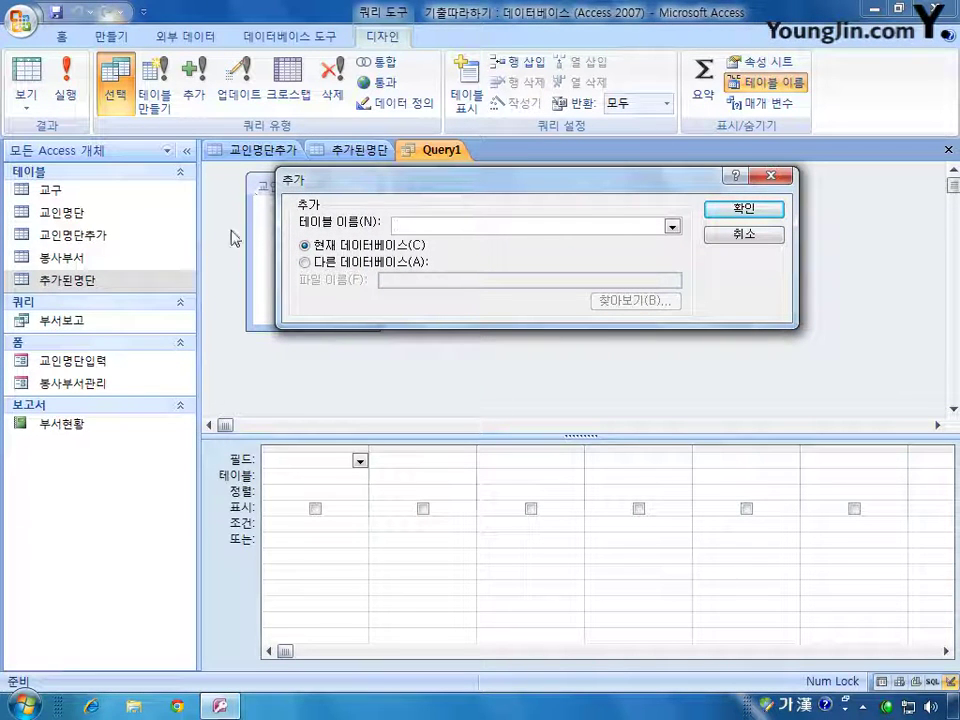
{"action": "left_click", "coordinate": [673, 227]}
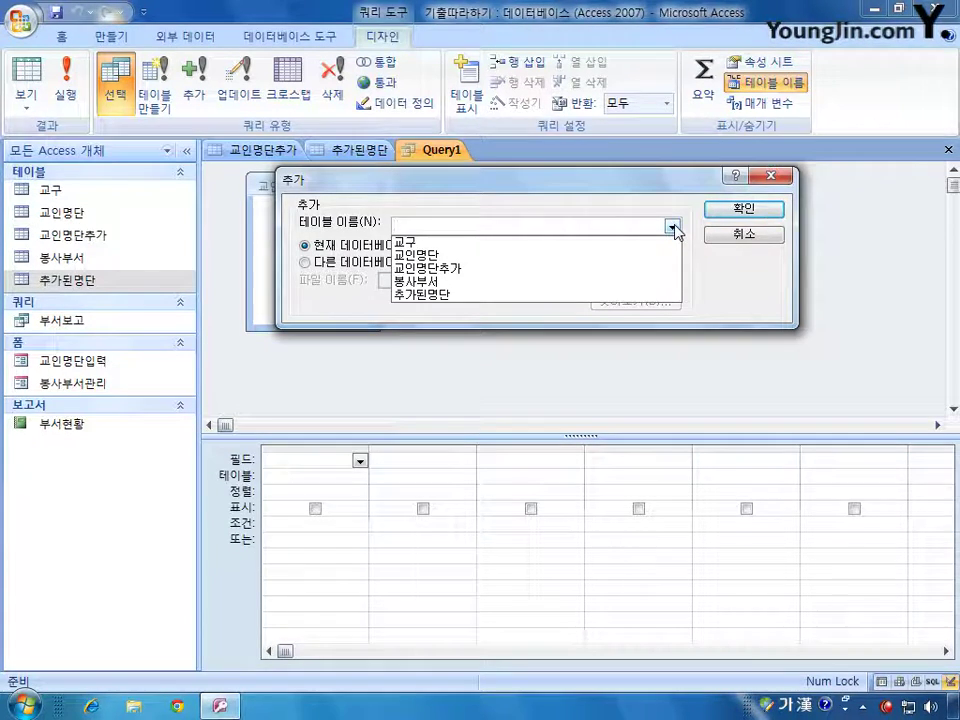
{"action": "left_click", "coordinate": [565, 294]}
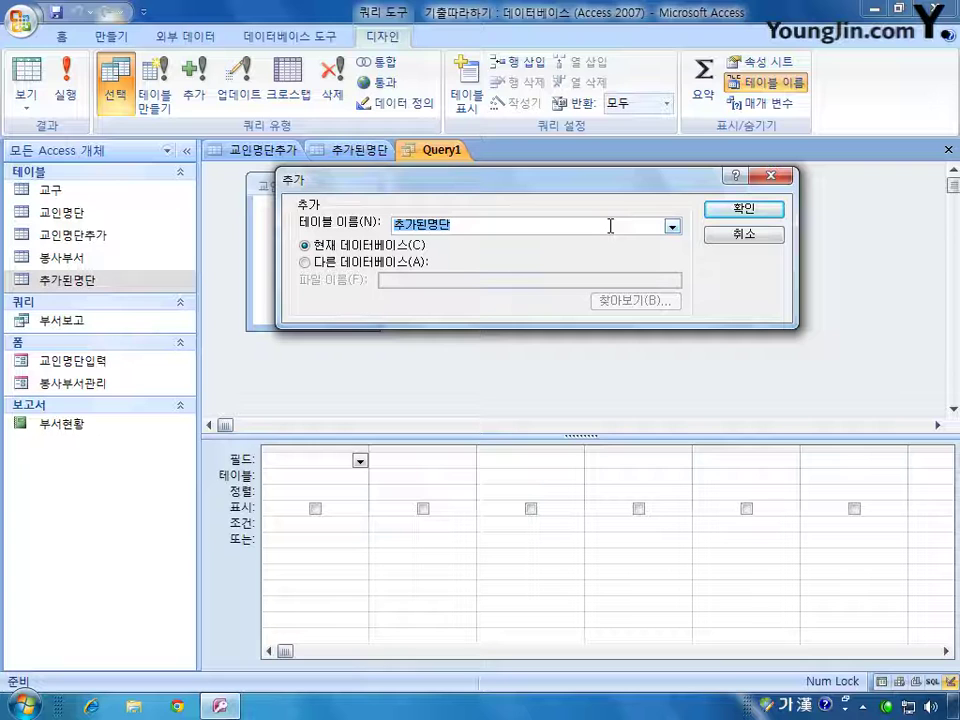
{"action": "left_click", "coordinate": [718, 210]}
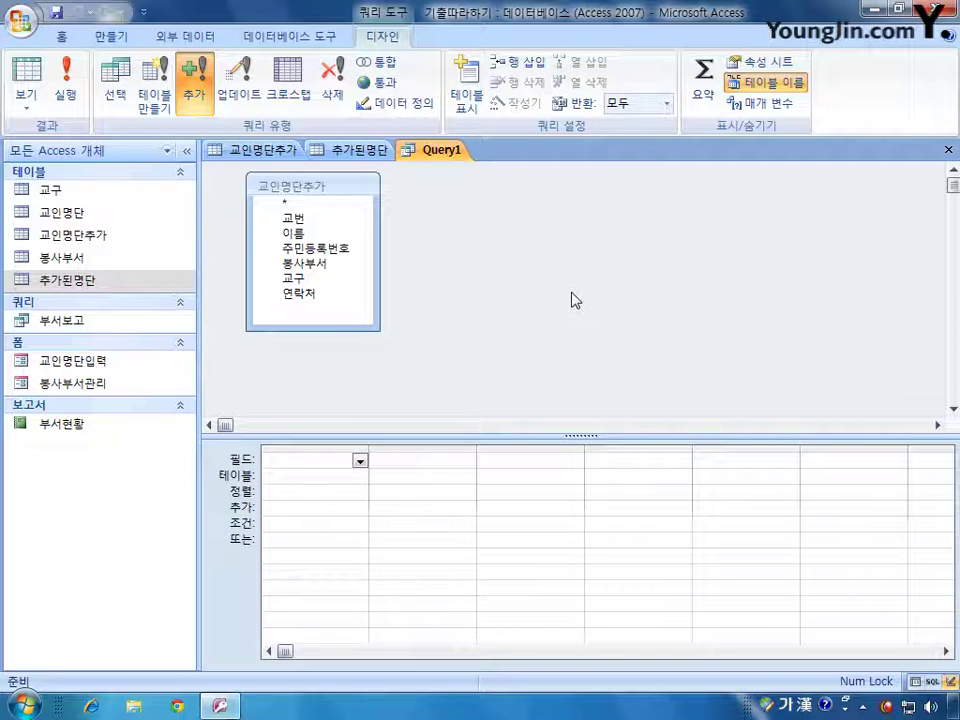
Check the query's source fields against the columns of the 추가된명단 and 교인명단추가 tables
{"action": "left_click", "coordinate": [370, 265]}
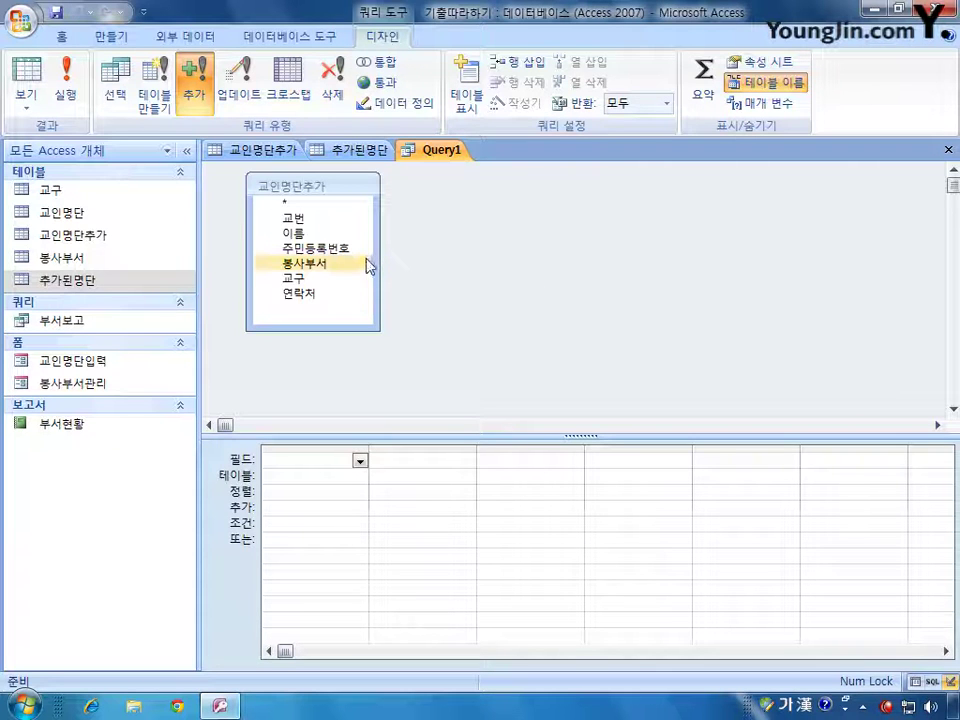
{"action": "left_click", "coordinate": [364, 250]}
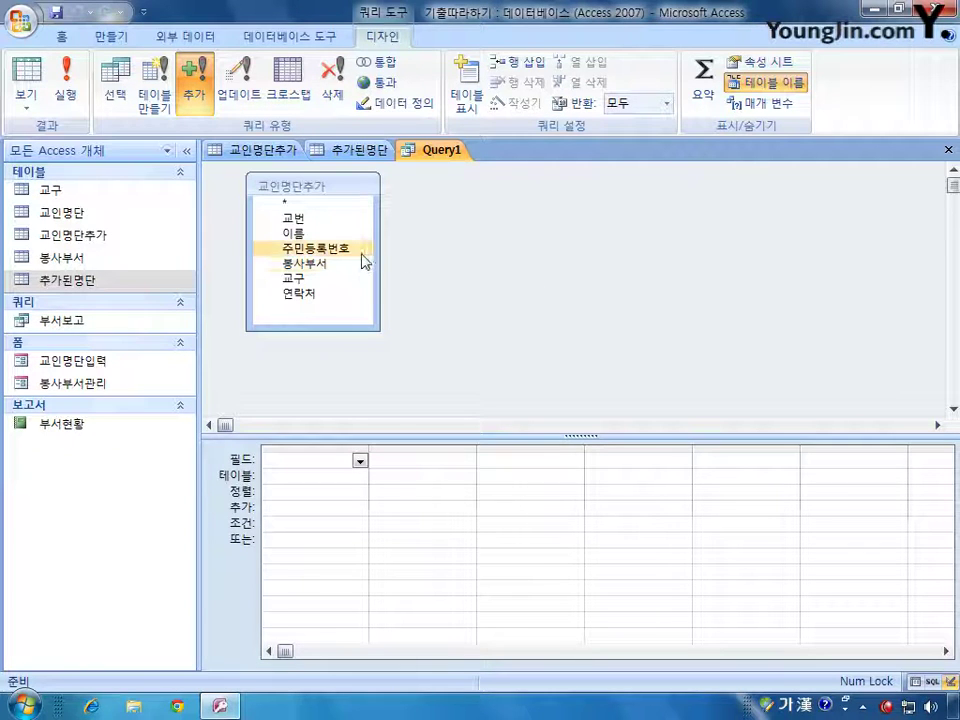
{"action": "left_click", "coordinate": [357, 152]}
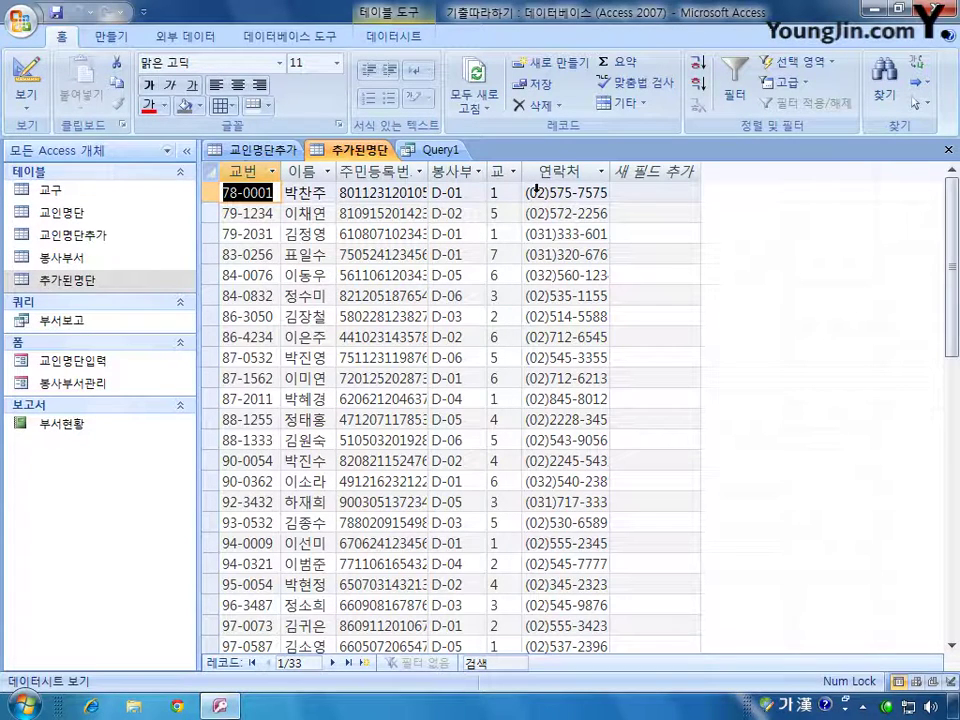
{"action": "left_click", "coordinate": [256, 150]}
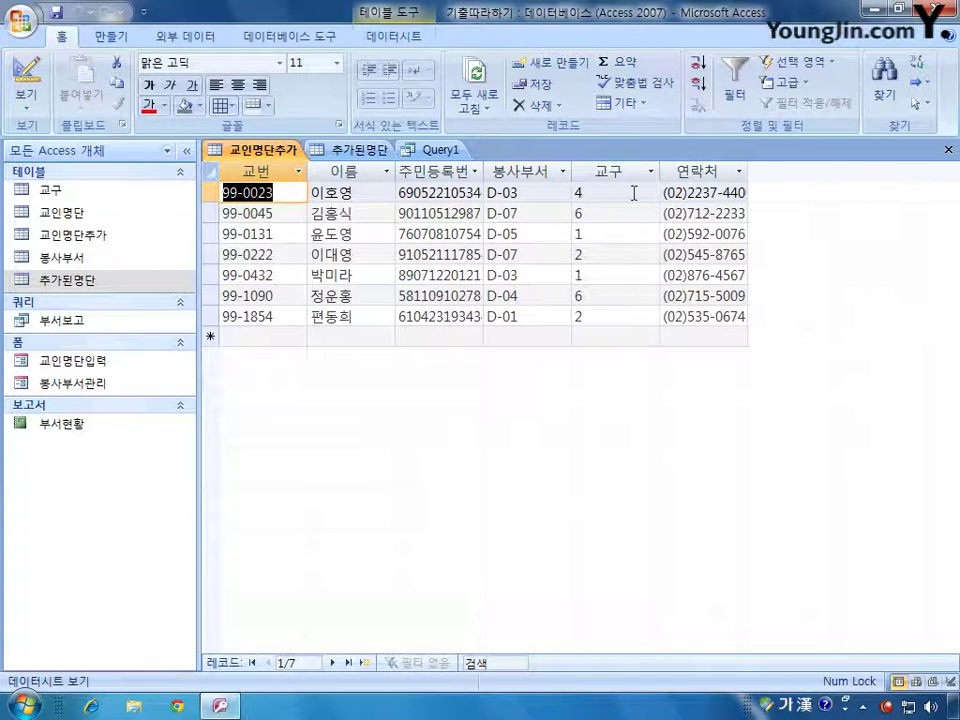
{"action": "left_click", "coordinate": [350, 151]}
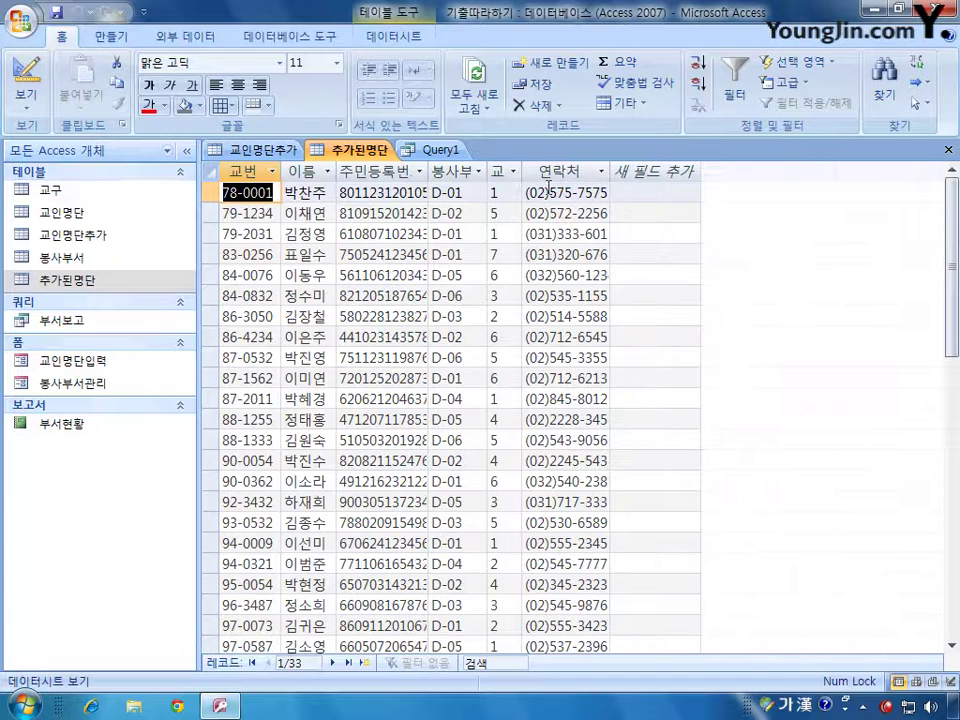
{"action": "left_click", "coordinate": [253, 150]}
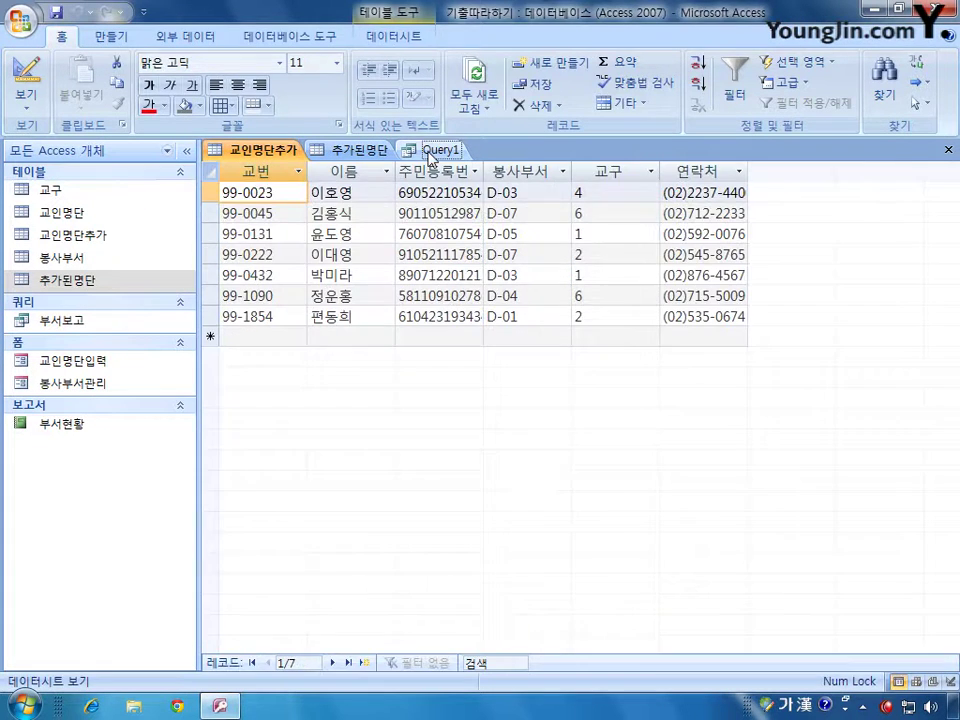
Add the 교번, 이름, 주민등록번호, 봉사부서, 교구 and 연락처 fields of 교인명단추가 to the Query1 design grid
{"action": "left_click", "coordinate": [435, 150]}
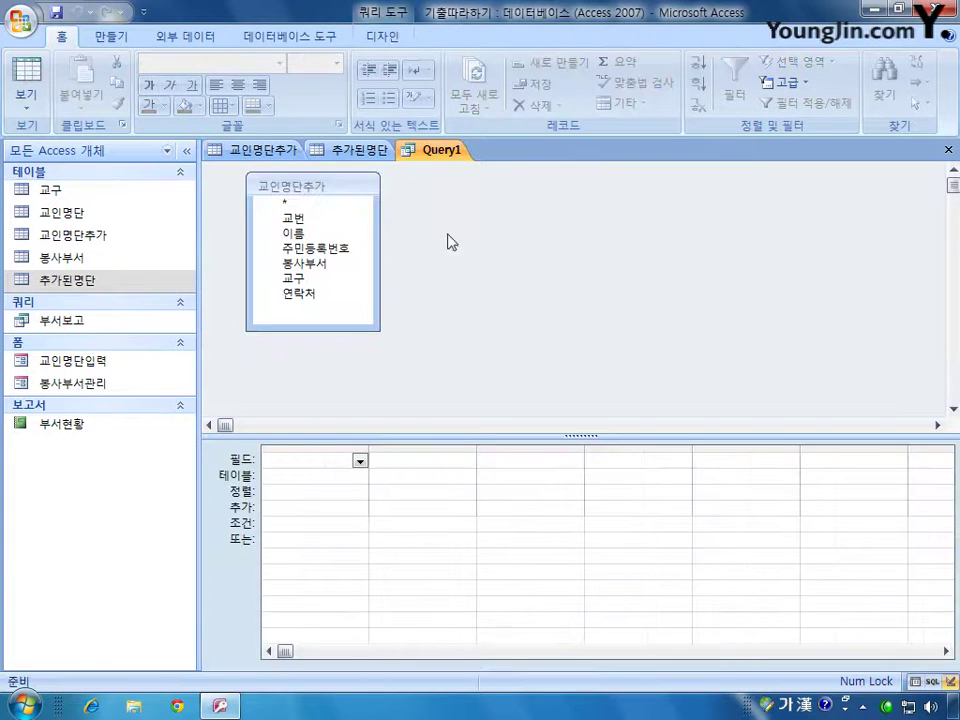
{"action": "double_click", "coordinate": [306, 222]}
{"action": "double_click", "coordinate": [307, 236]}
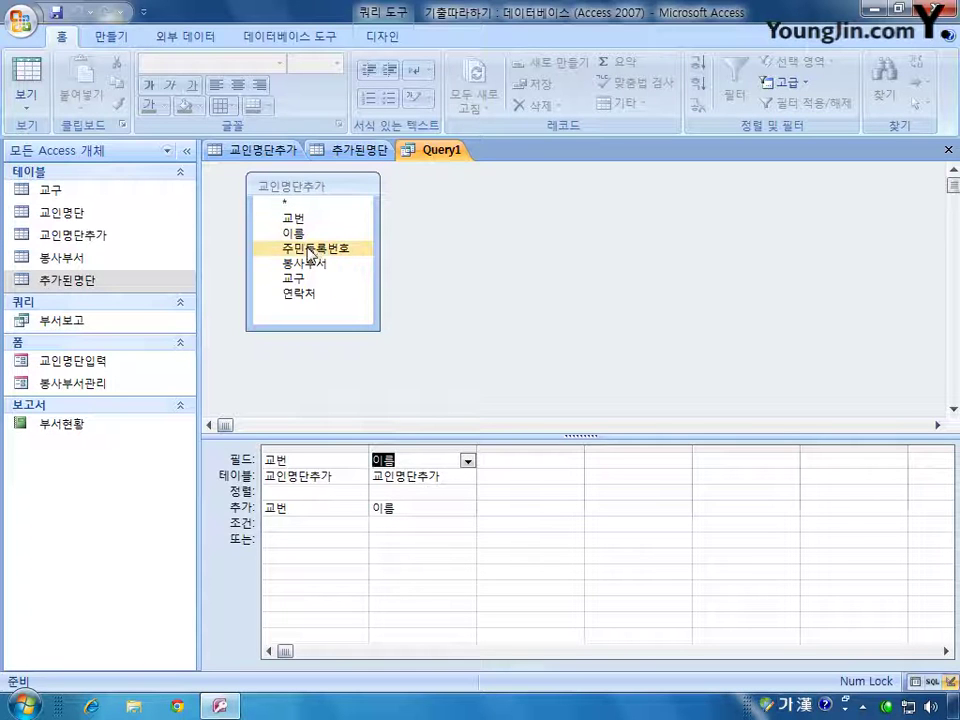
{"action": "double_click", "coordinate": [308, 250]}
{"action": "double_click", "coordinate": [306, 264]}
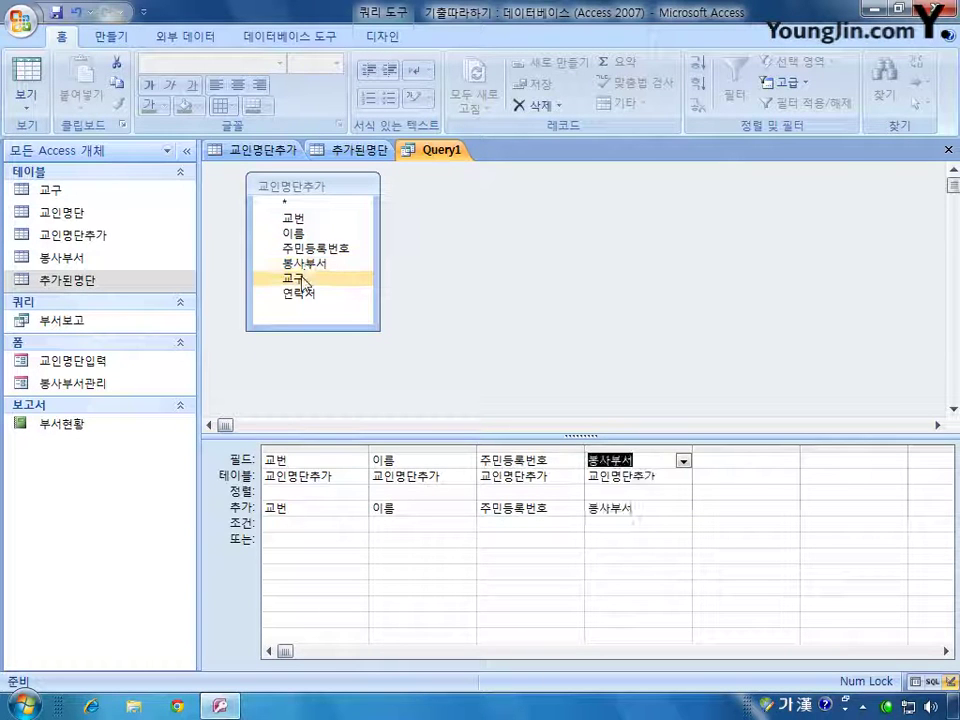
{"action": "double_click", "coordinate": [306, 279]}
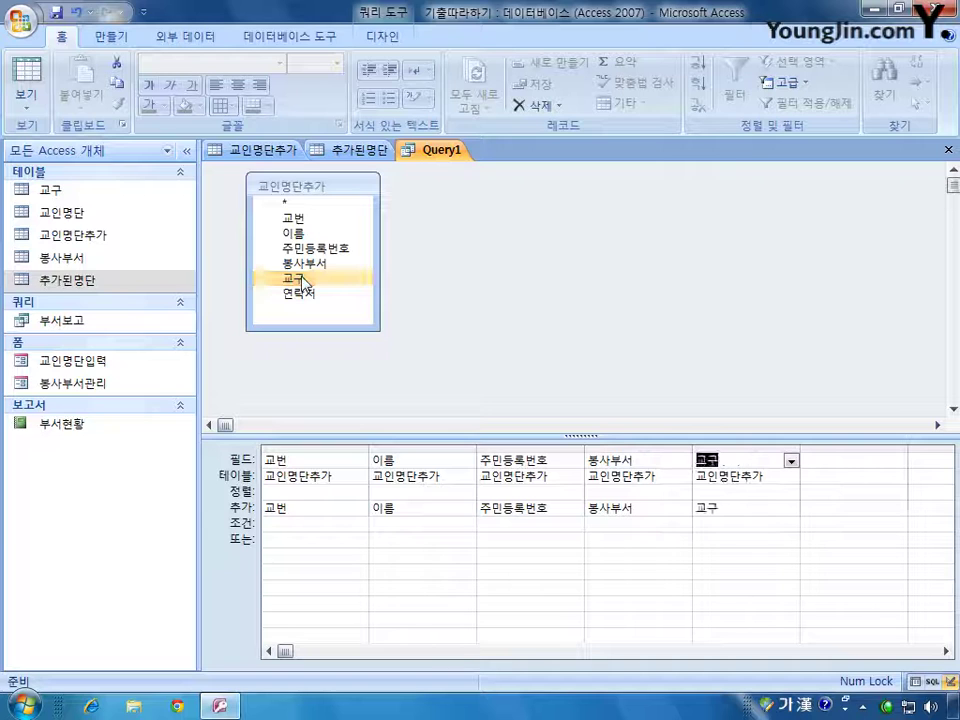
{"action": "double_click", "coordinate": [305, 294]}
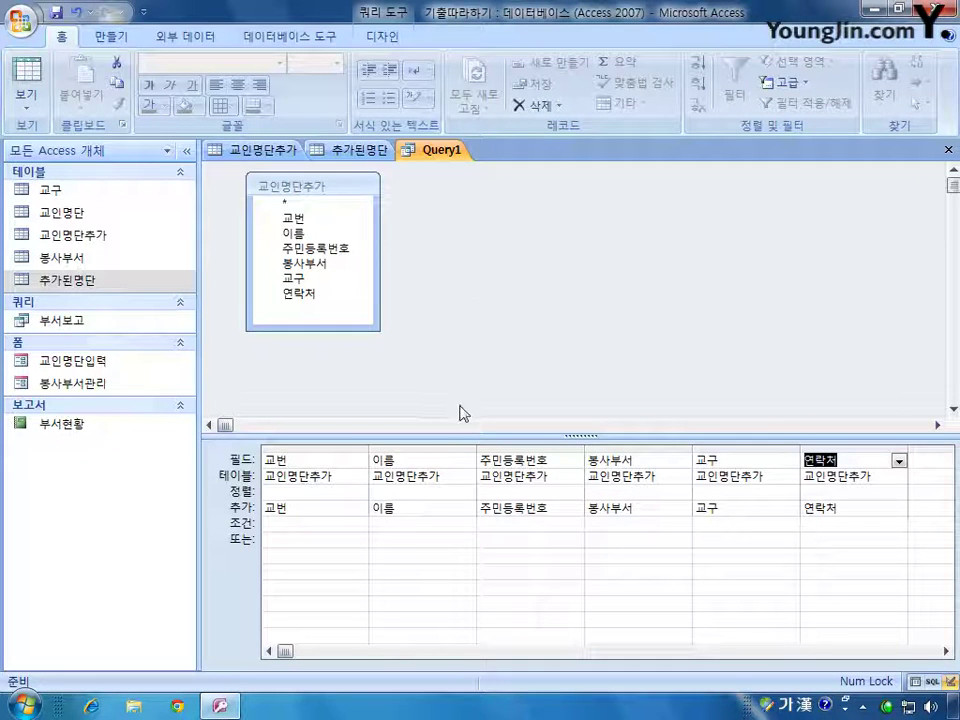
Begin the criterion of the 교번 field with "not in" and widen its column in the design grid
{"action": "left_click", "coordinate": [285, 527]}
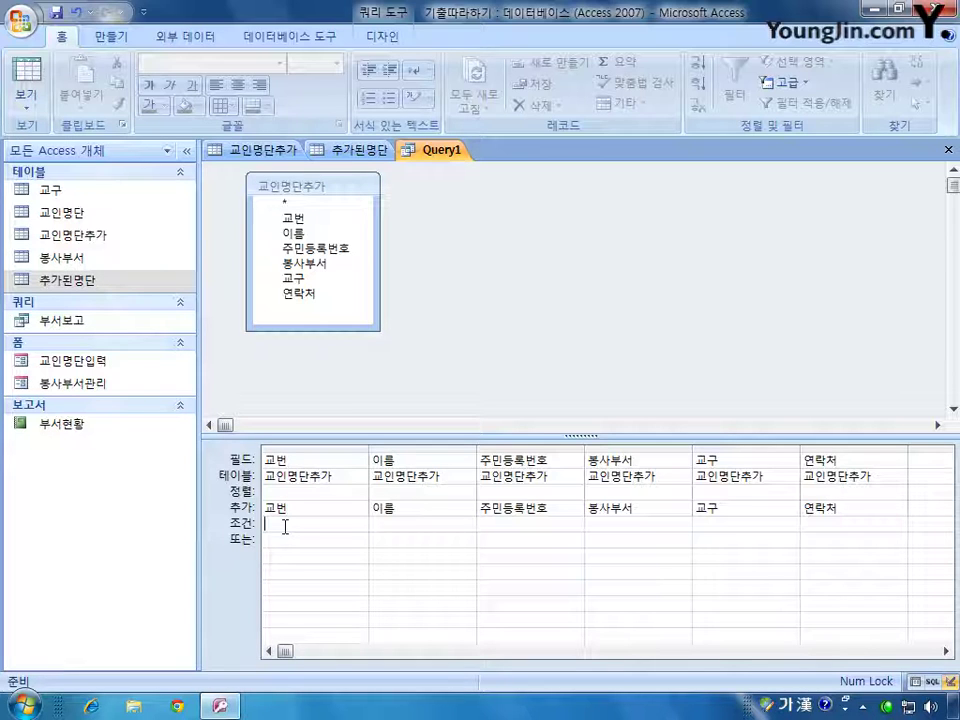
{"action": "key", "text": "Hangul"}
{"action": "type", "text": "not"}
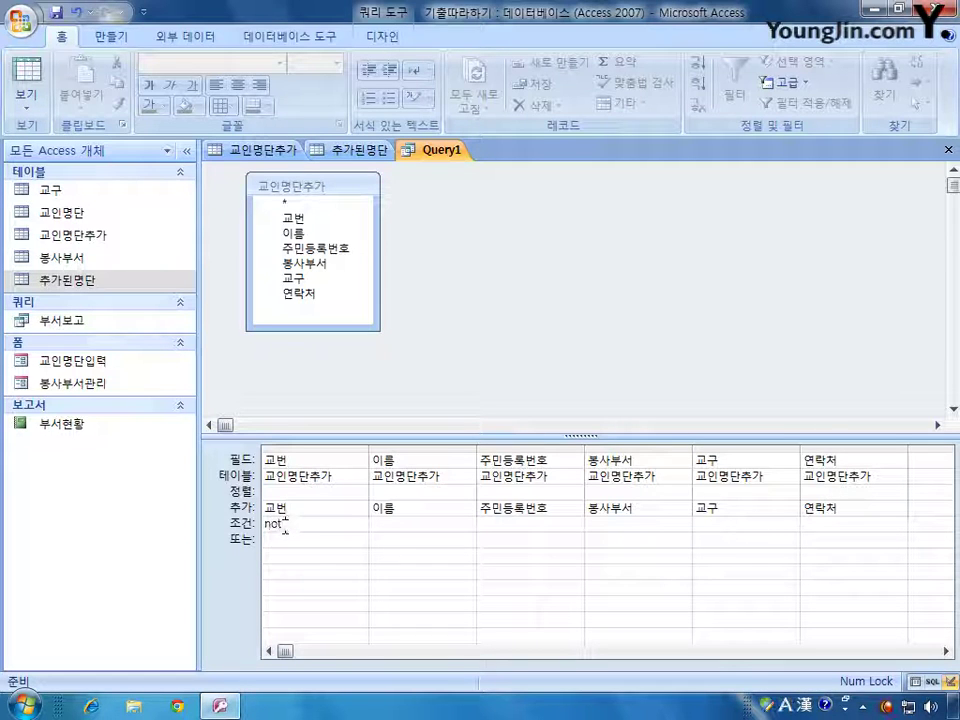
{"action": "type", "text": " in"}
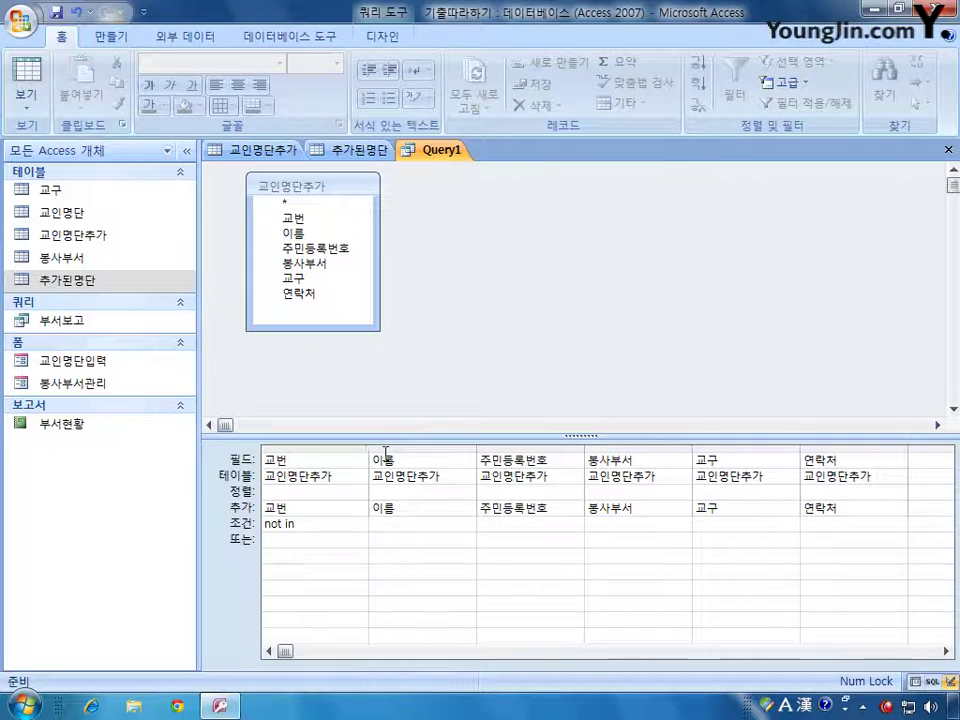
{"action": "double_click", "coordinate": [369, 446]}
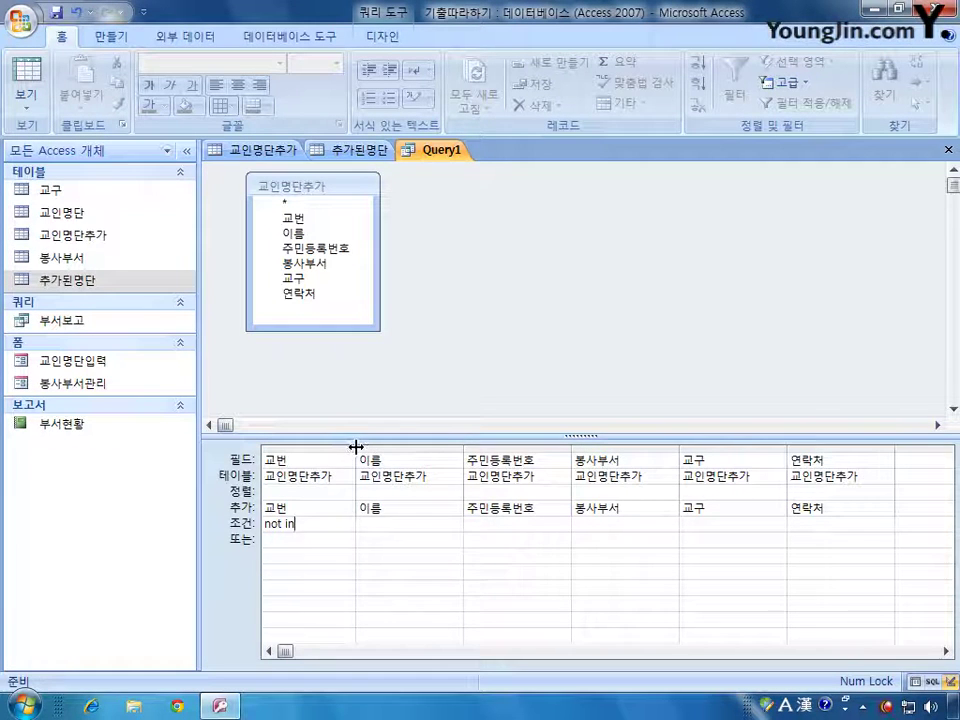
{"action": "left_click_drag", "start_coordinate": [356, 445], "coordinate": [432, 446]}
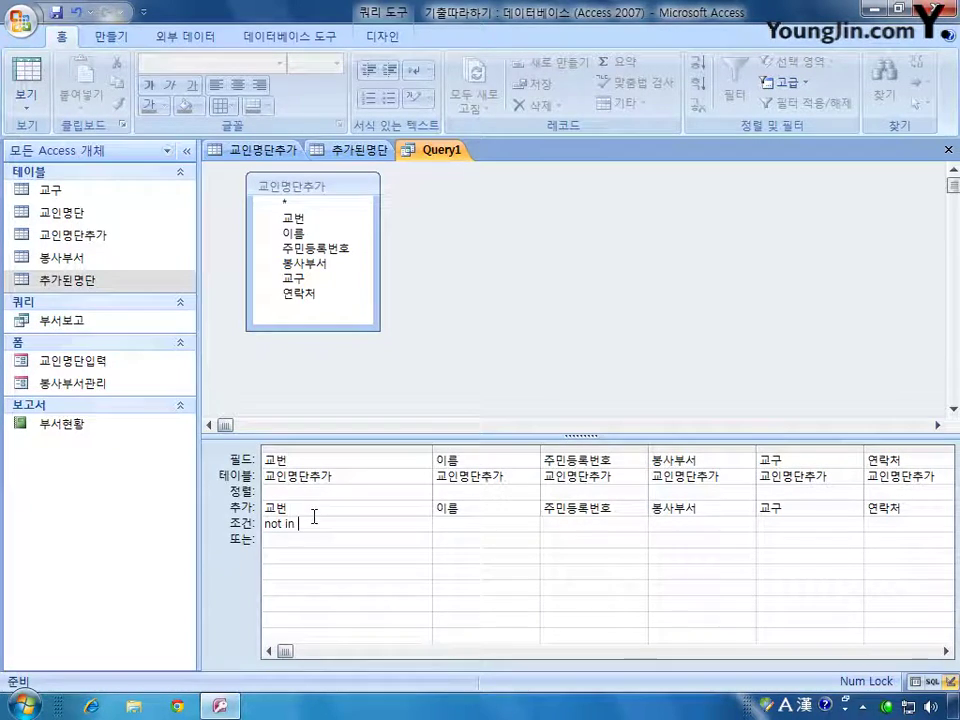
Complete the 교번 criterion as Not In (select 교번 from 추가된명단) and fit the column width to its text
{"action": "key", "text": "Left"}
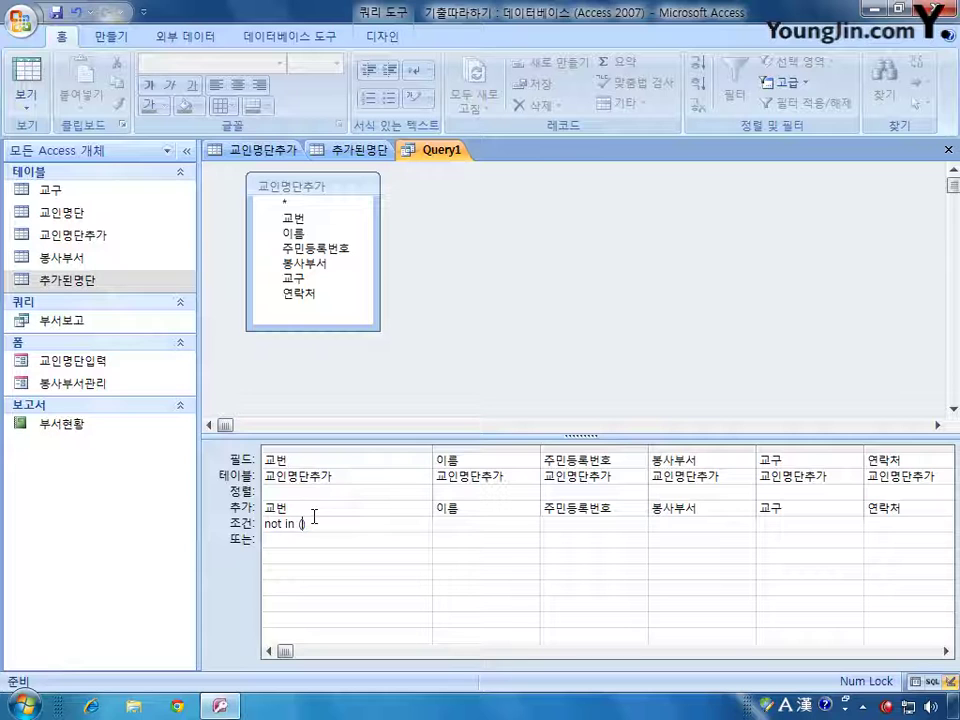
{"action": "type", "text": "sel"}
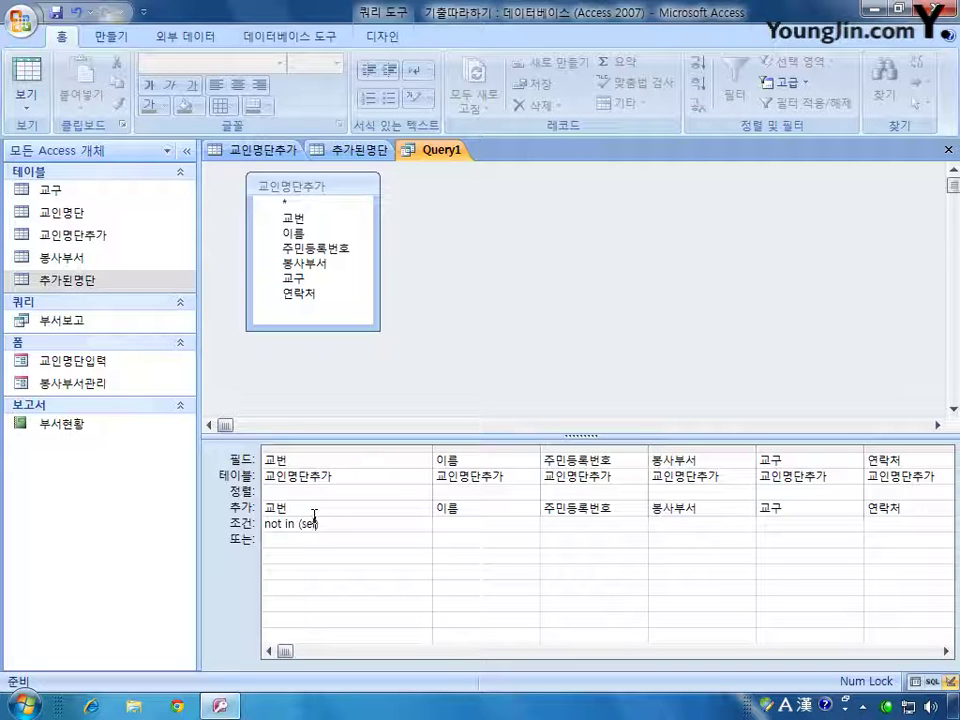
{"action": "type", "text": "ect 고번"}
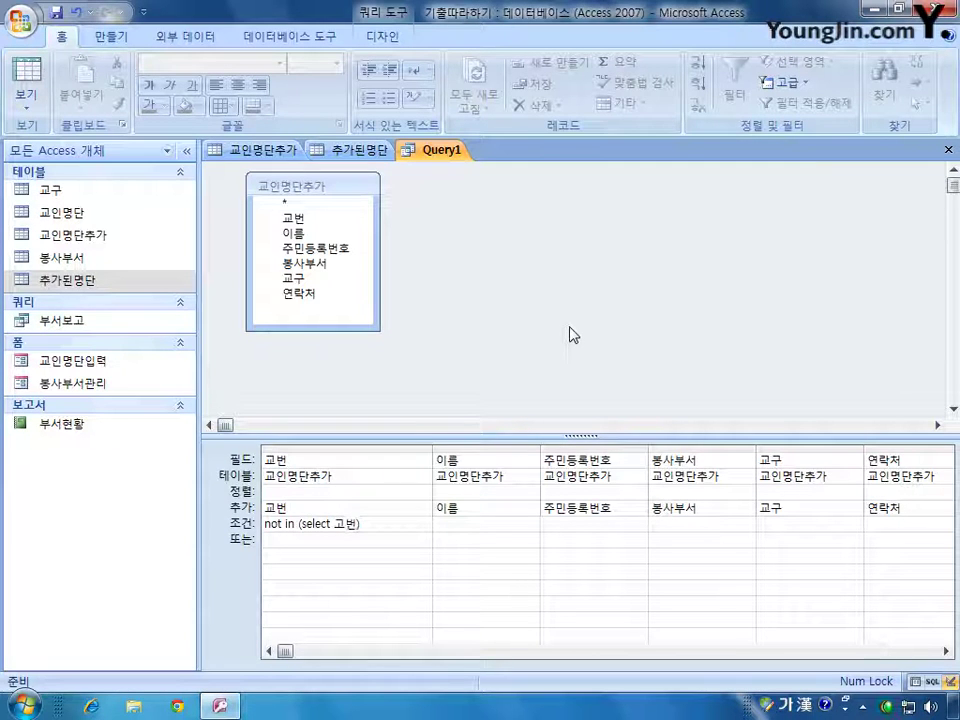
{"action": "key", "text": "BackSpace"}
{"action": "key", "text": "BackSpace"}
{"action": "key", "text": "BackSpace"}
{"action": "type", "text": "ㄱ소"}
{"action": "key", "text": "BackSpace"}
{"action": "key", "text": "BackSpace"}
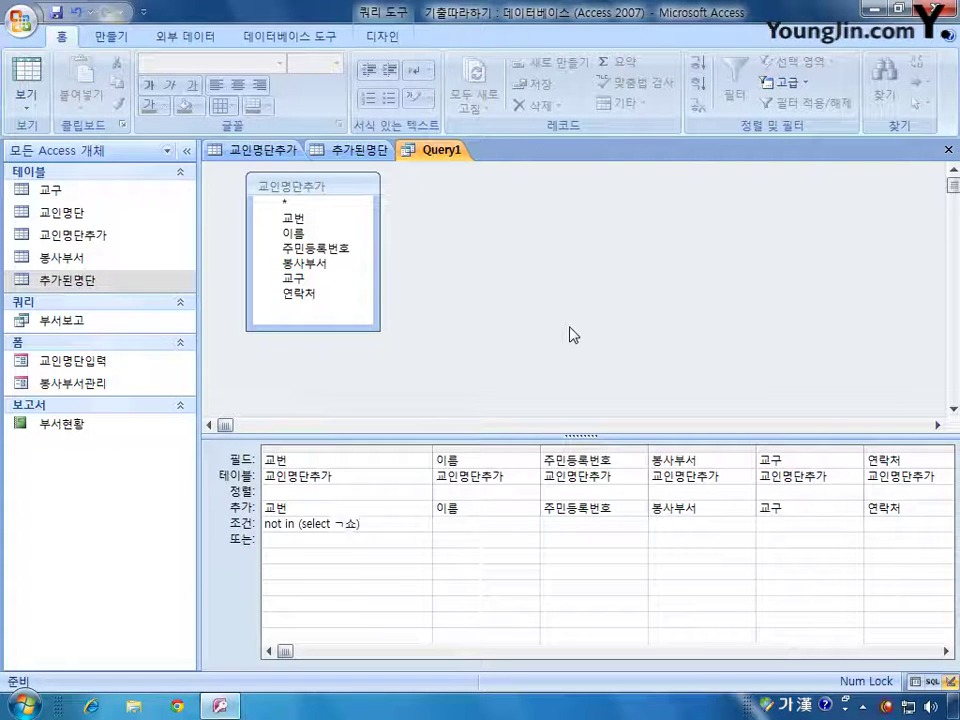
{"action": "type", "text": "고번"}
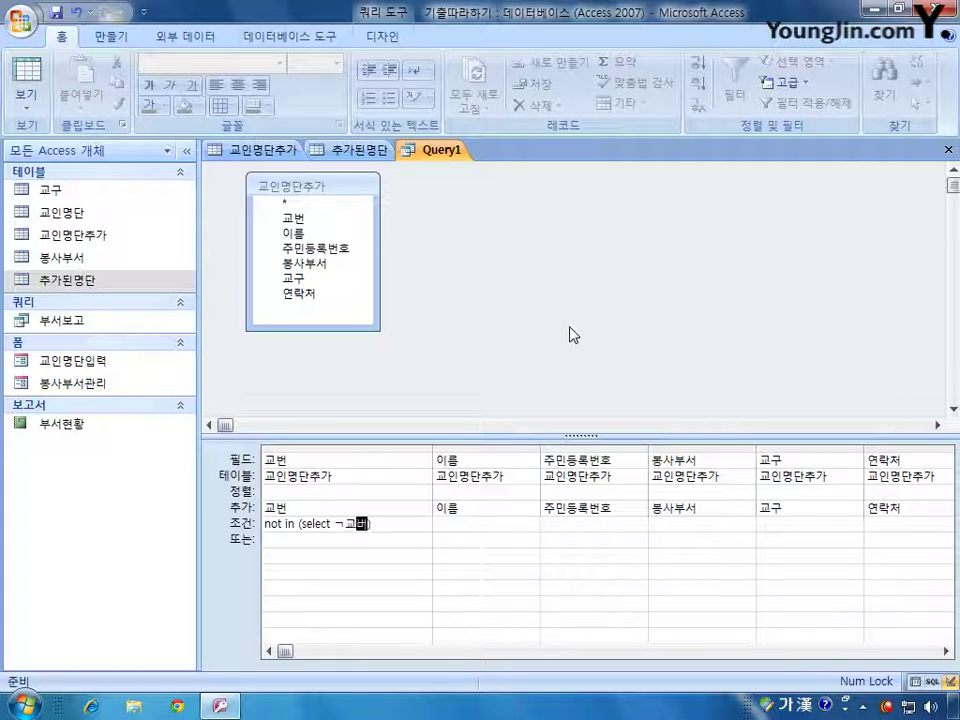
{"action": "key", "text": "BackSpace"}
{"action": "key", "text": "BackSpace"}
{"action": "key", "text": "BackSpace"}
{"action": "key", "text": "BackSpace"}
{"action": "type", "text": "ㄱ고번 f"}
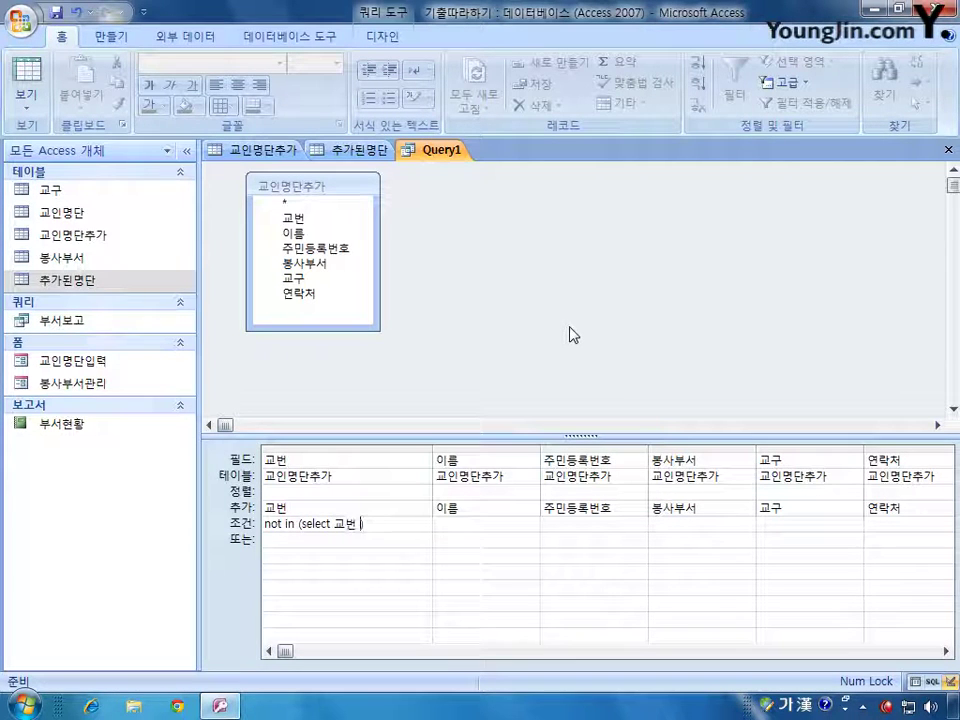
{"action": "type", "text": "rom )"}
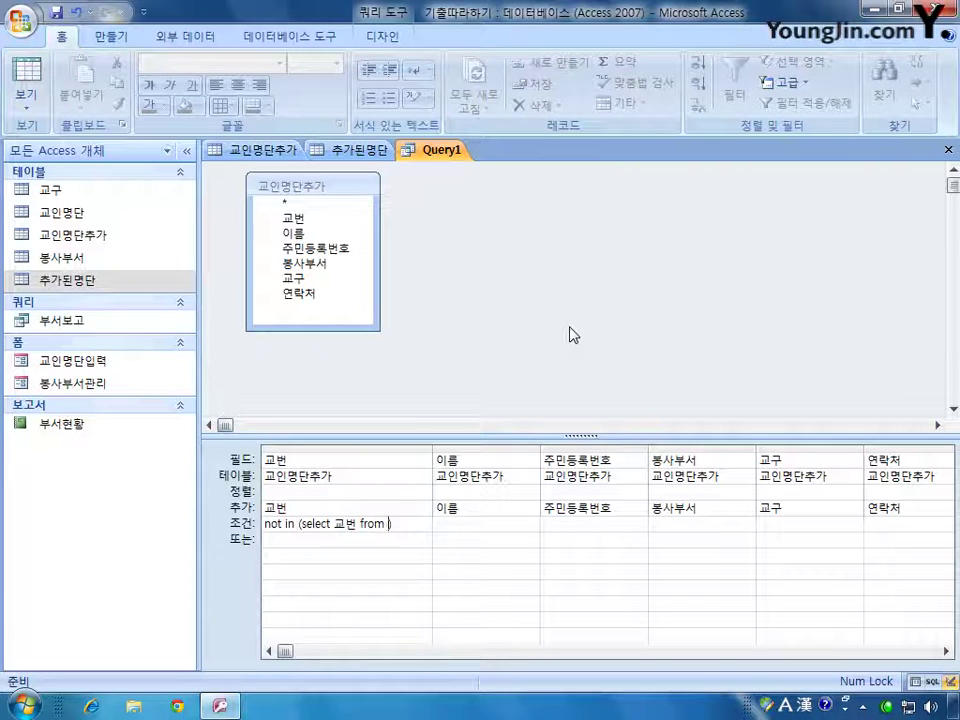
{"action": "key", "text": "Left"}
{"action": "type", "text": "c"}
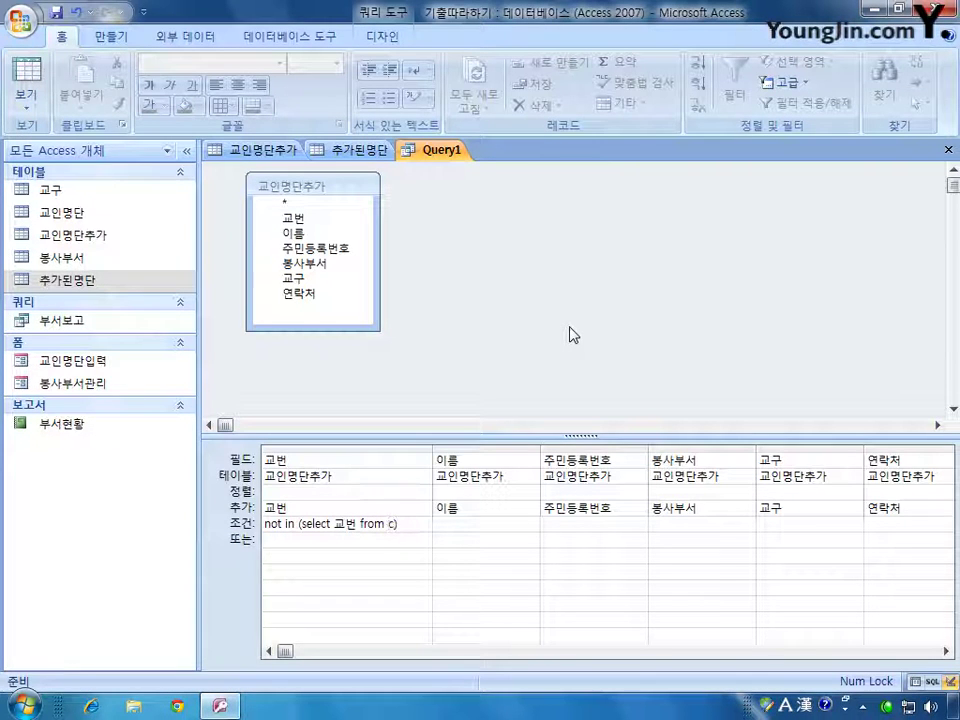
{"action": "key", "text": "BackSpace"}
{"action": "key", "text": "Hangul"}
{"action": "type", "text": "추가된"}
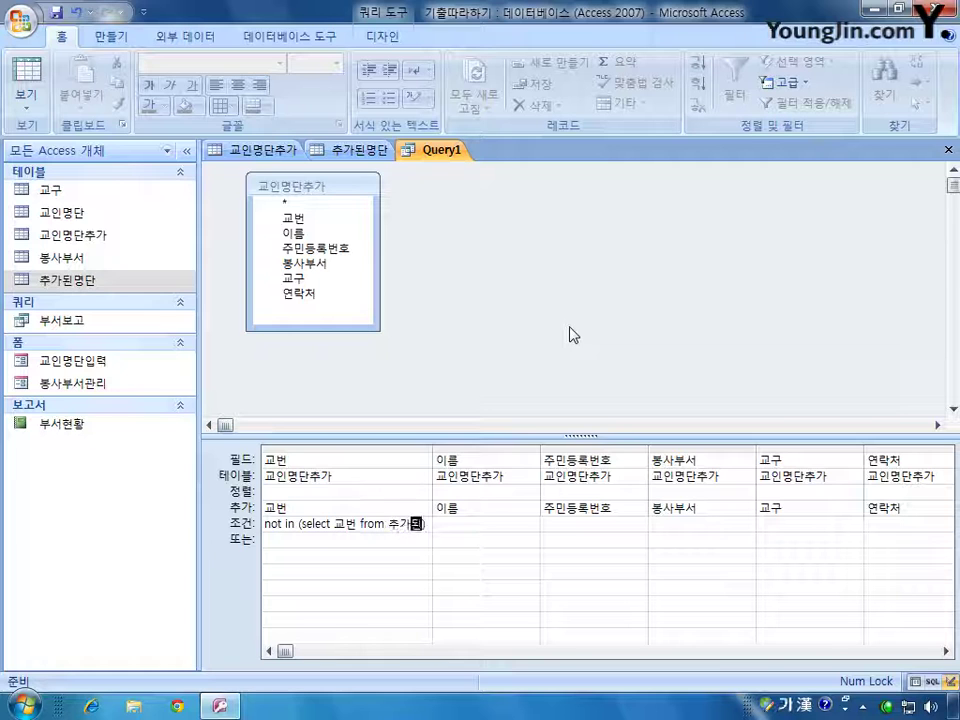
{"action": "type", "text": "명단"}
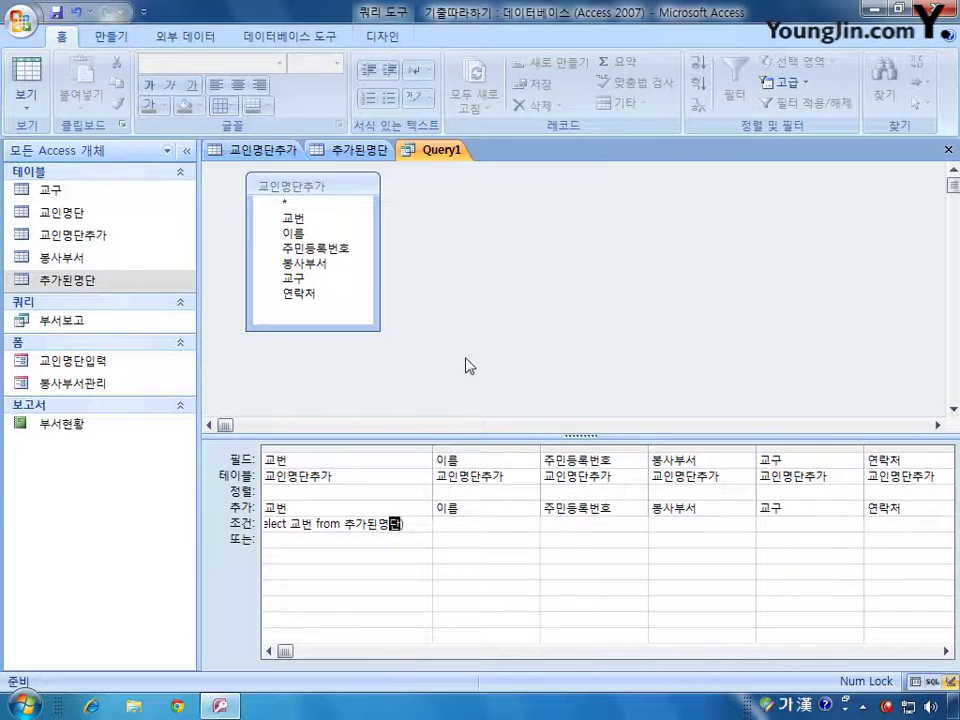
{"action": "left_click", "coordinate": [367, 537]}
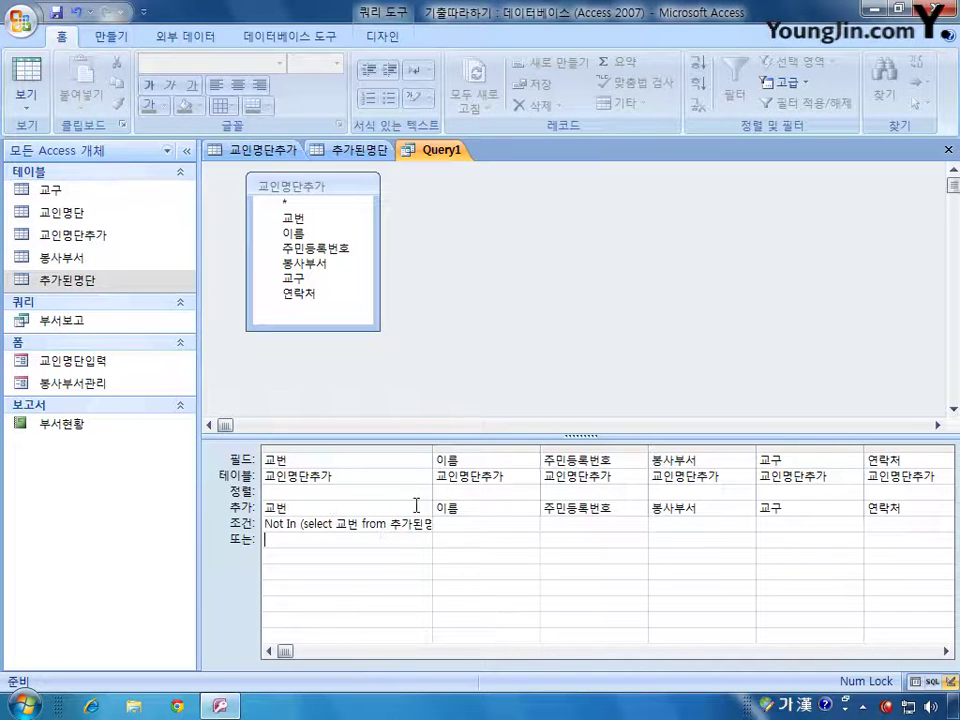
{"action": "double_click", "coordinate": [431, 451]}
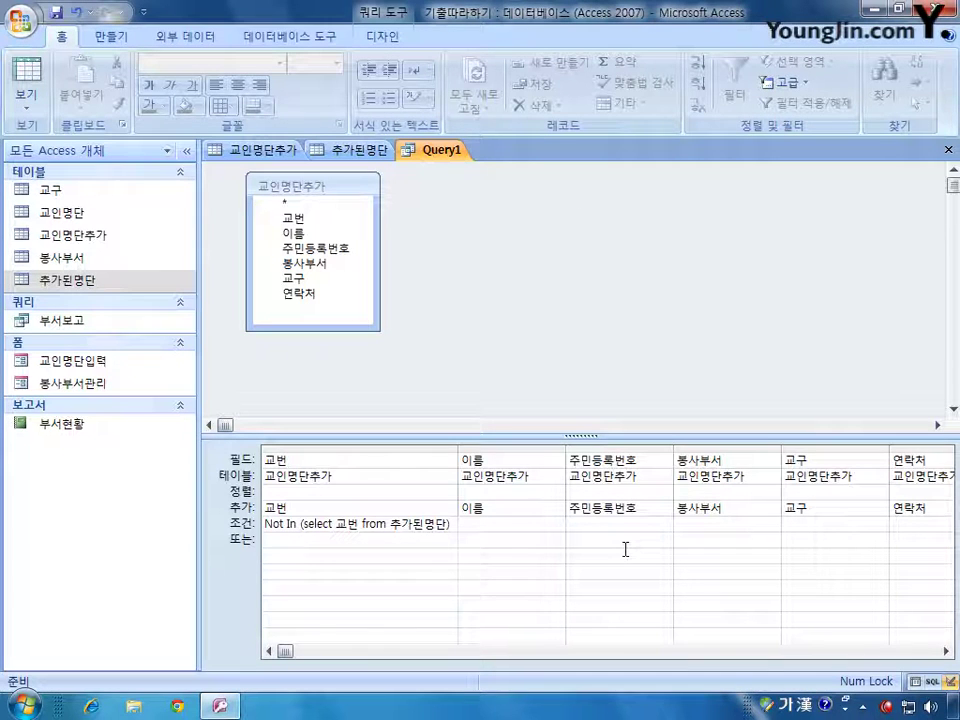
Close the append query and save it under the name 교인명단추가질의
{"action": "left_click", "coordinate": [948, 149]}
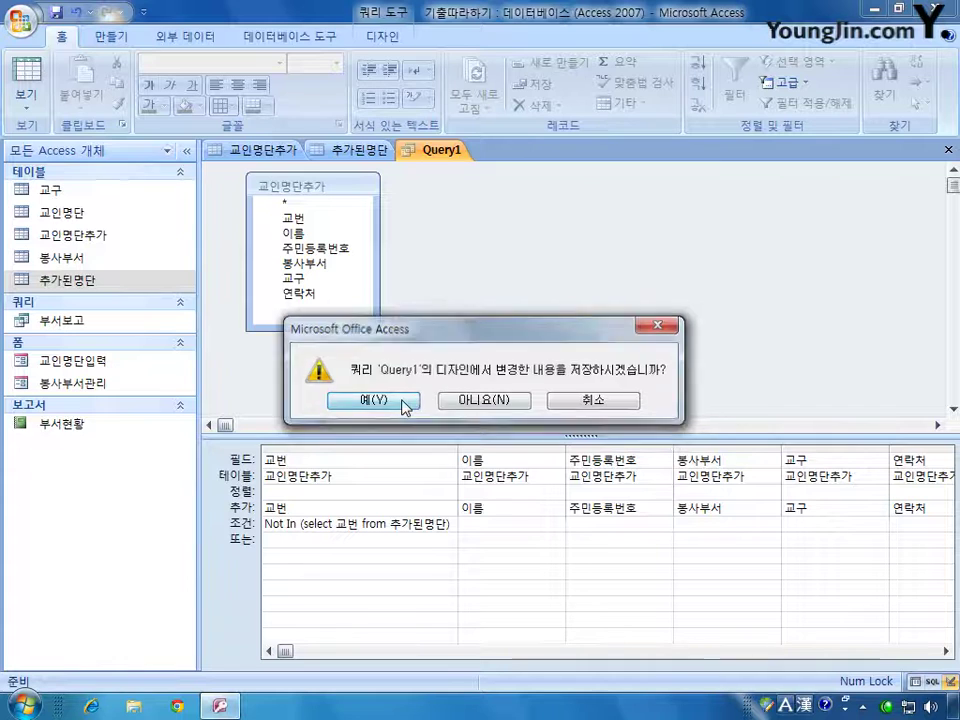
{"action": "left_click", "coordinate": [401, 400]}
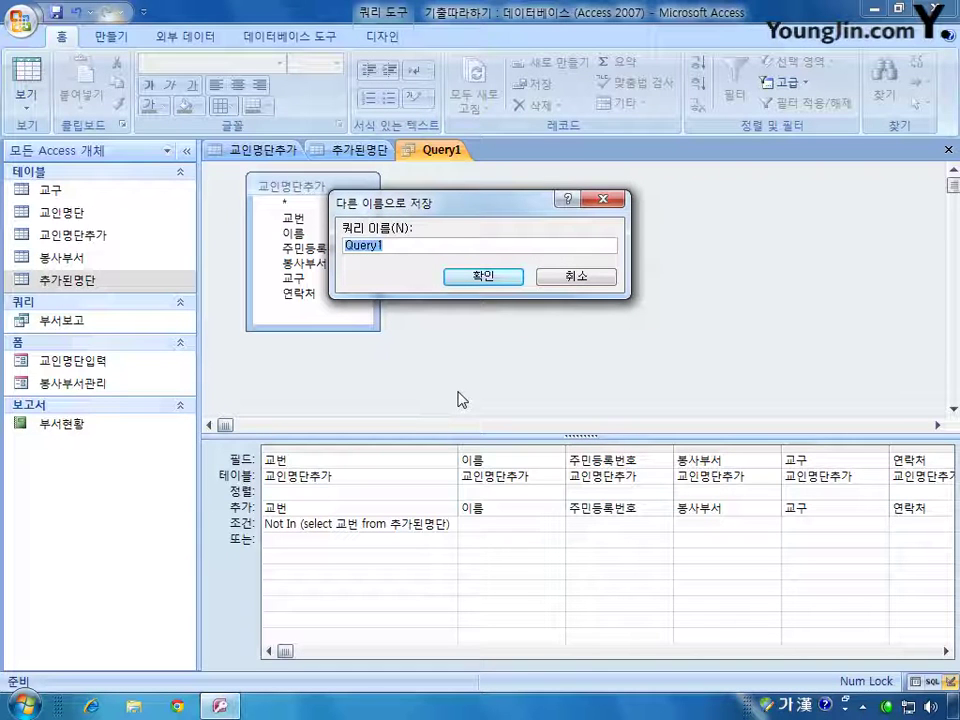
{"action": "type", "text": "교인"}
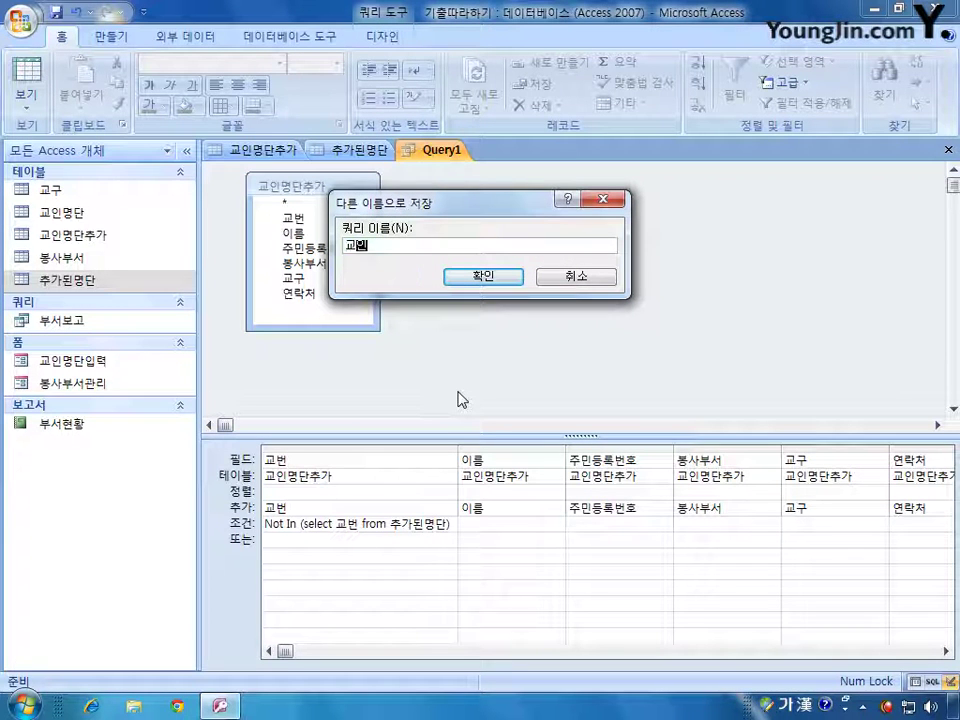
{"action": "type", "text": "명ㄷ단추가쿼리"}
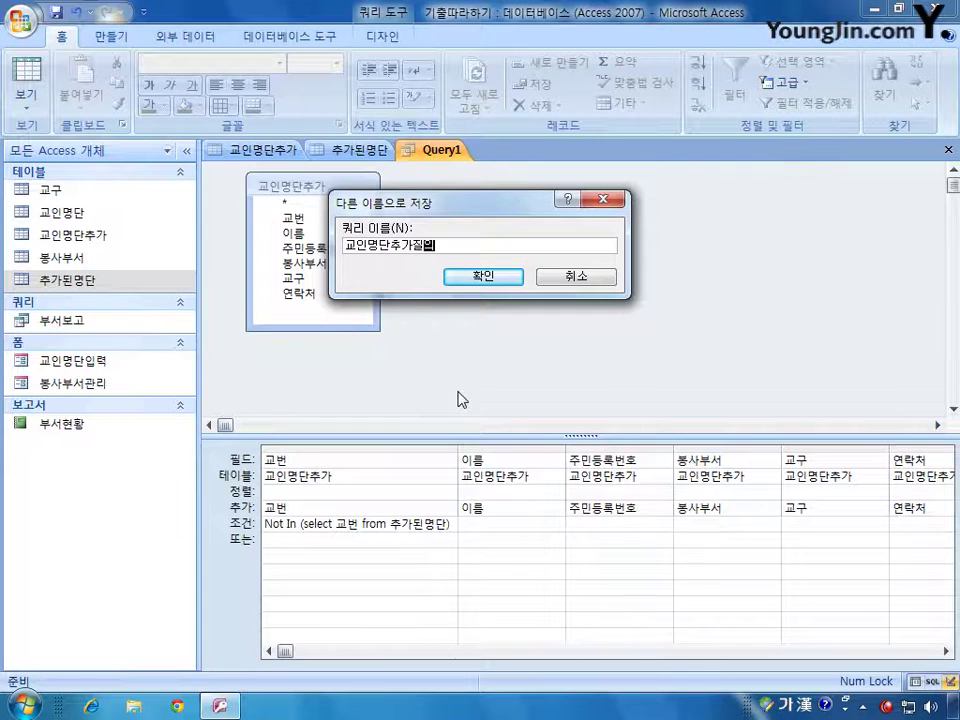
{"action": "key", "text": "Return"}
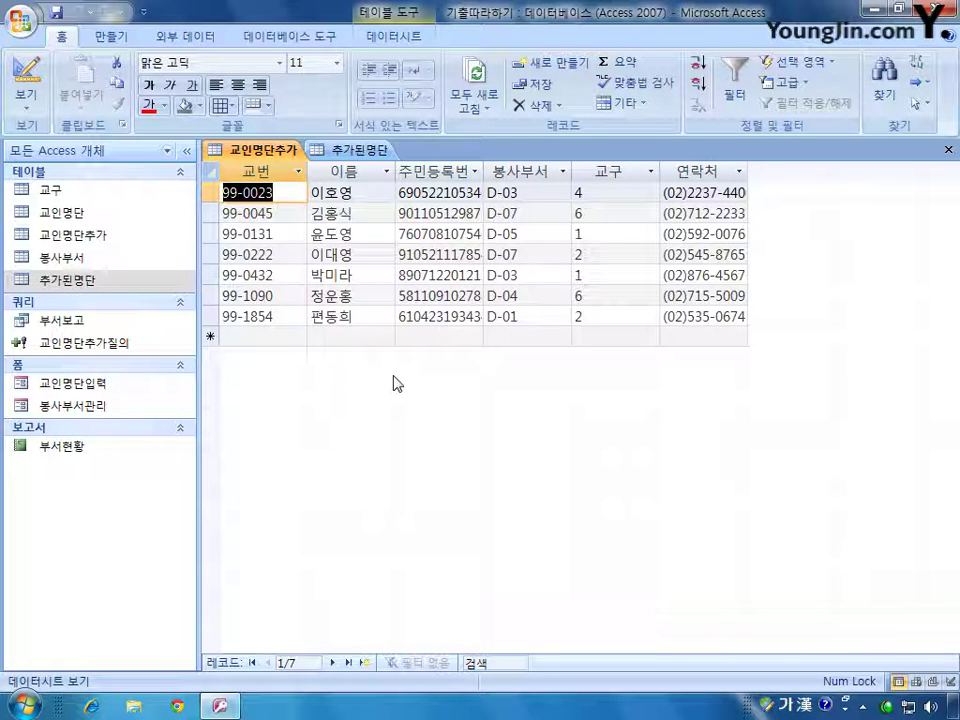
{"action": "double_click", "coordinate": [127, 345]}
{"action": "left_click", "coordinate": [365, 426]}
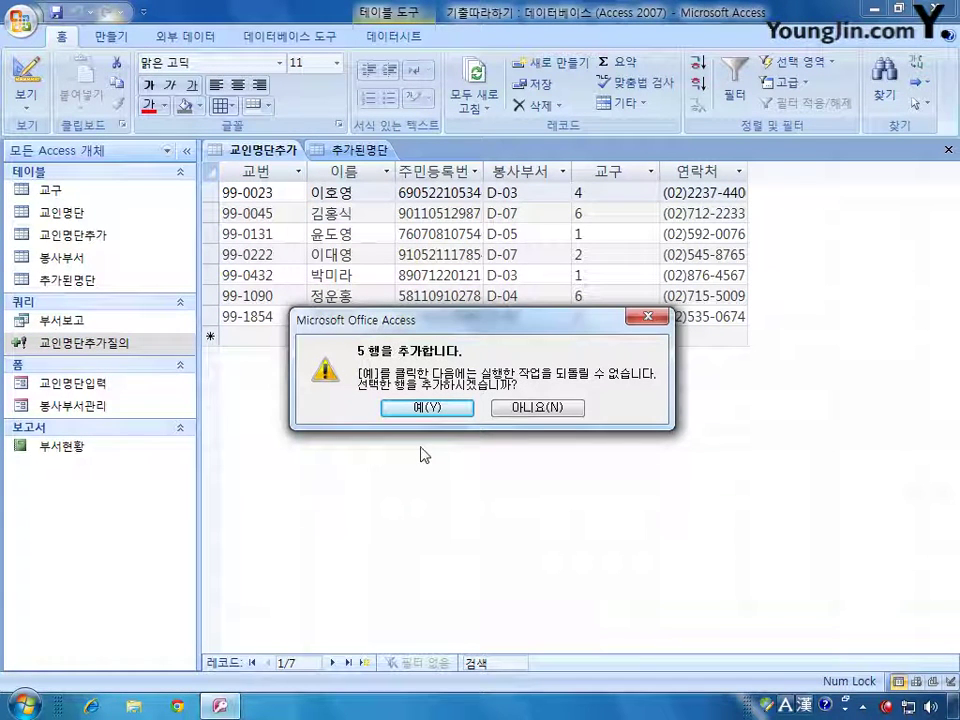
{"action": "left_click", "coordinate": [537, 414]}
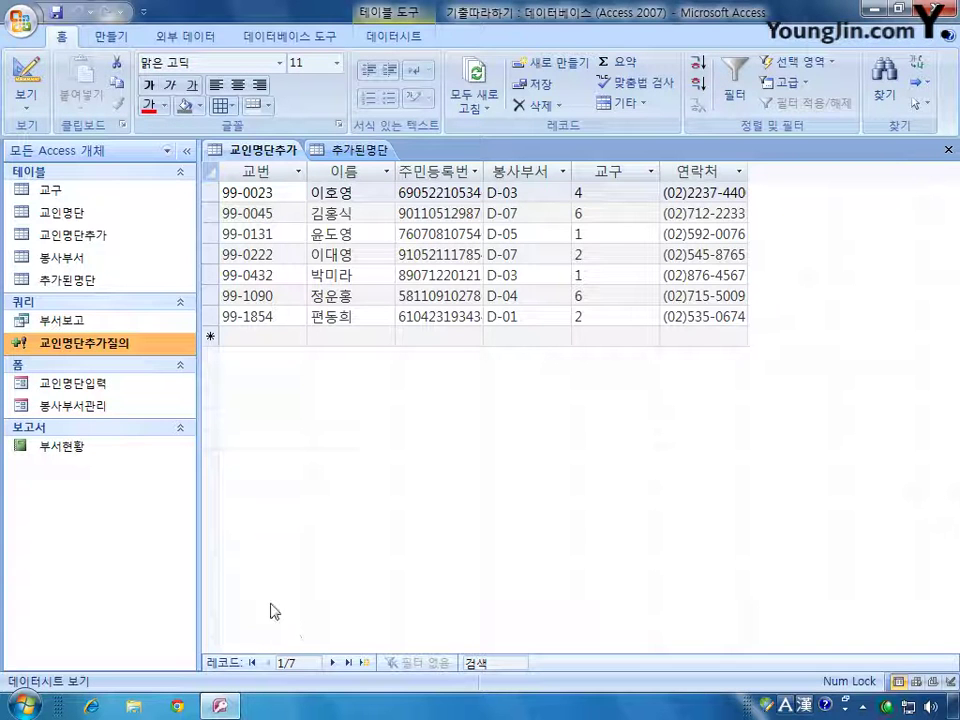
Run the 교인명단추가질의 append query and accept adding the rows to the 추가된명단 table
{"action": "double_click", "coordinate": [110, 342]}
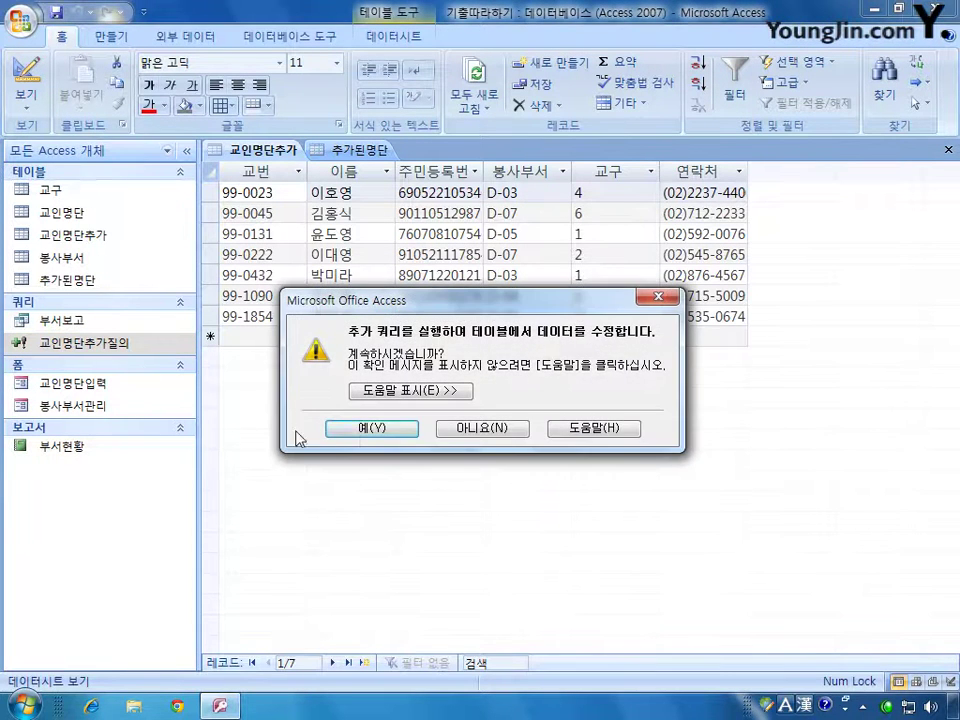
{"action": "left_click", "coordinate": [360, 430]}
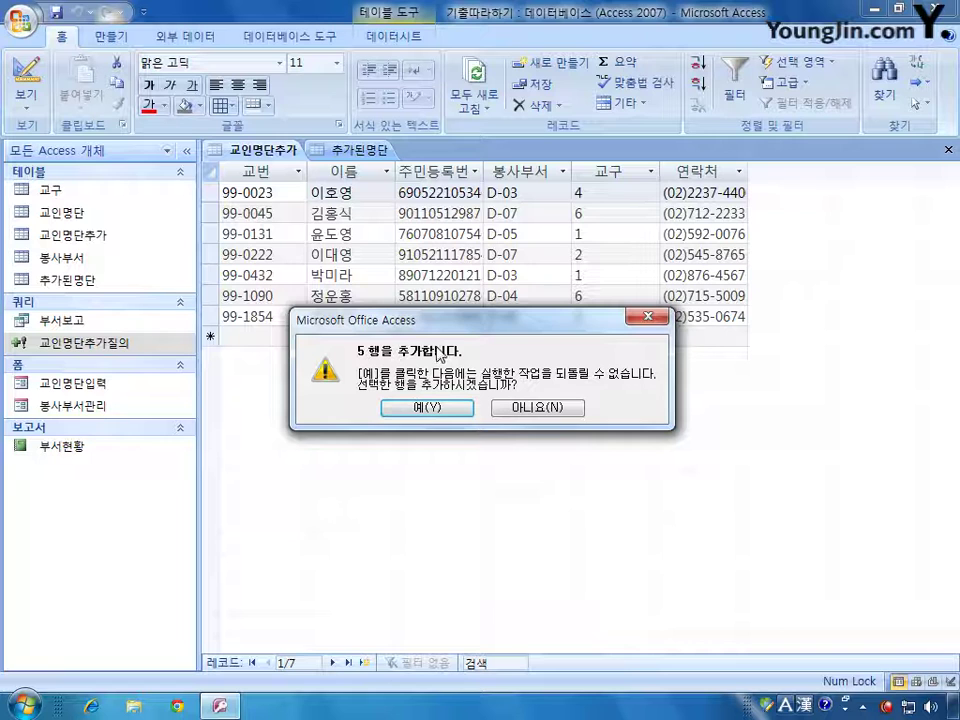
{"action": "left_click", "coordinate": [428, 408]}
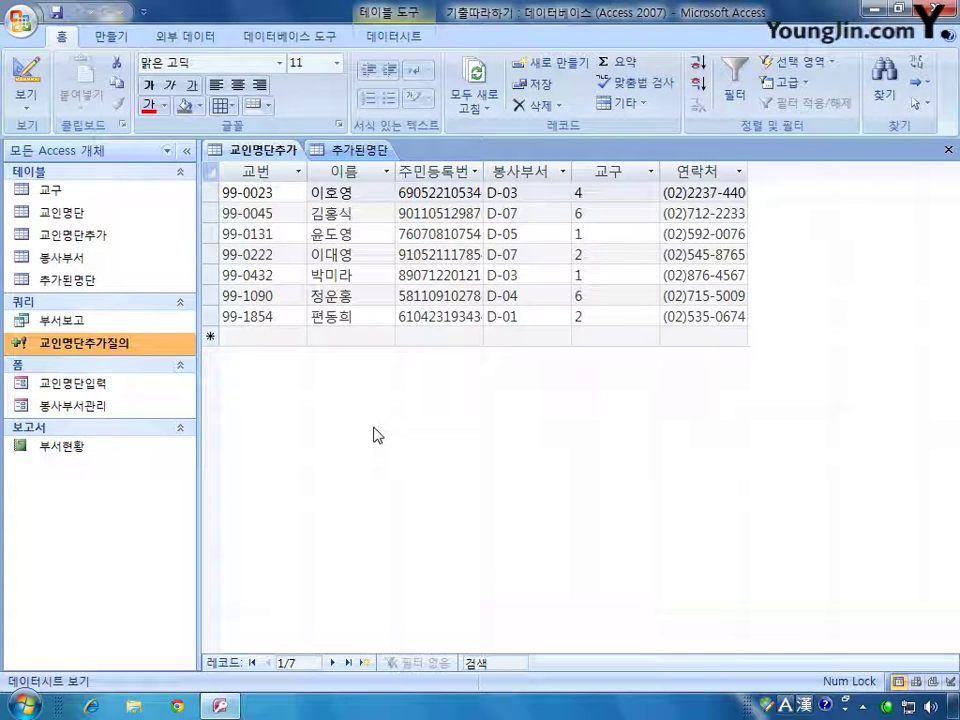
Bring up the 추가된명단 table, then close it along with the 교인명단추가 table
{"action": "left_click", "coordinate": [357, 151]}
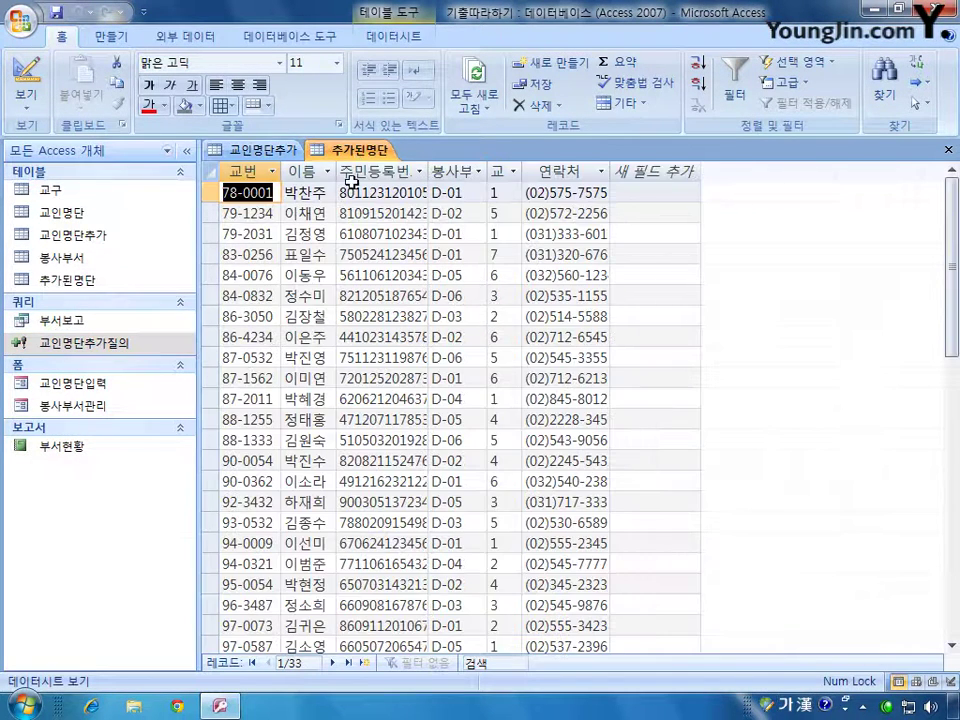
{"action": "left_click", "coordinate": [950, 151]}
{"action": "left_click", "coordinate": [950, 151]}
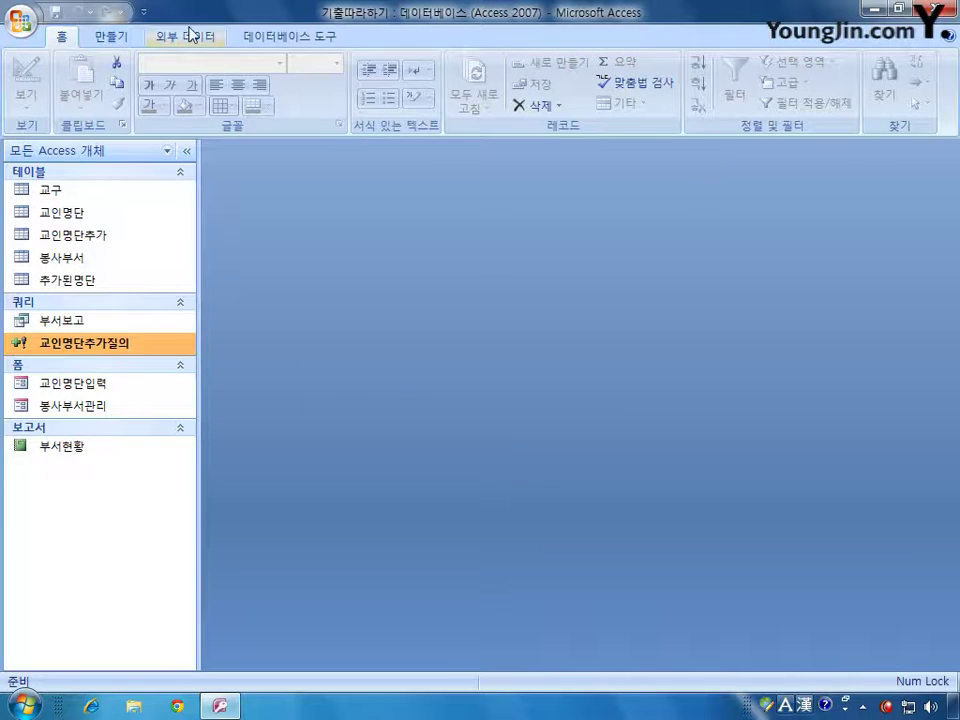
Bring up the relationships window and enlarge the 교인명단 field list until all its fields show
{"action": "left_click", "coordinate": [111, 40]}
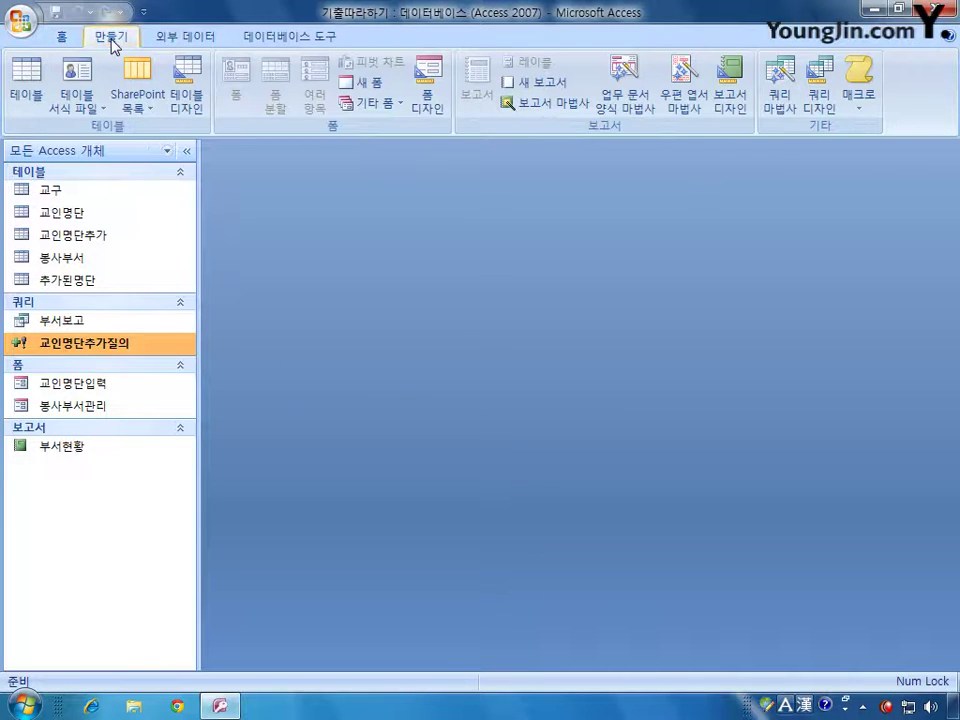
{"action": "left_click", "coordinate": [248, 38]}
{"action": "left_click", "coordinate": [265, 85]}
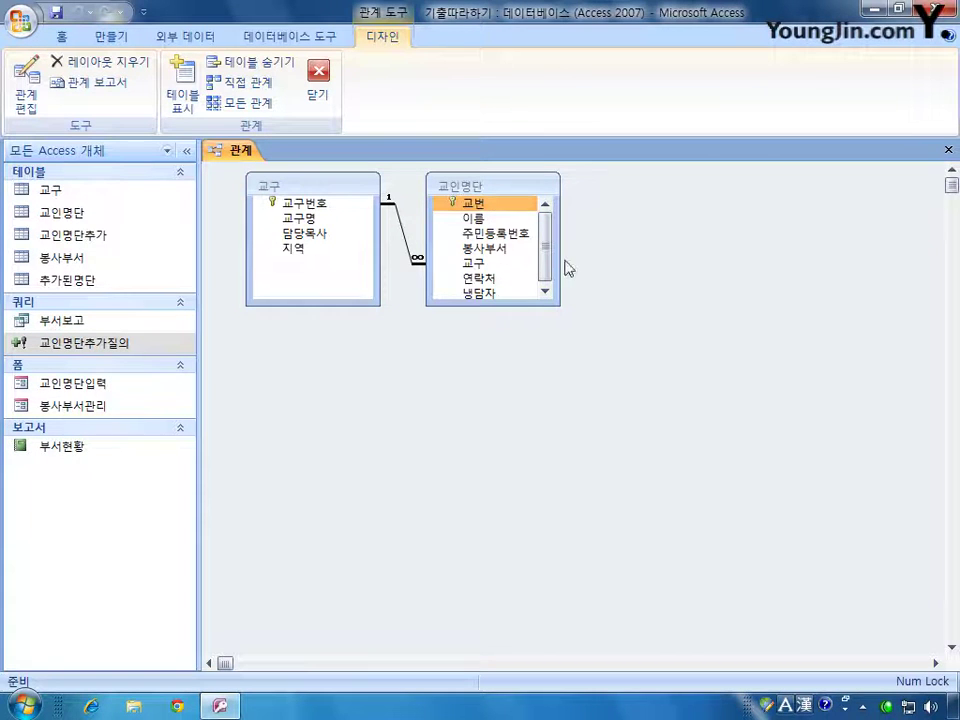
{"action": "left_click_drag", "start_coordinate": [521, 306], "coordinate": [535, 339]}
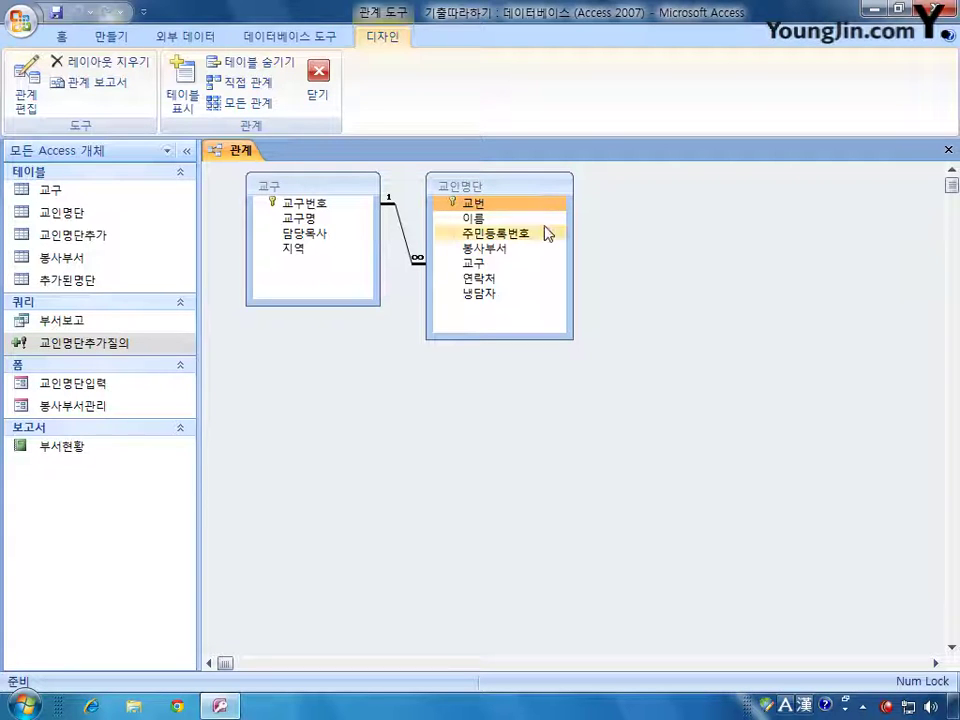
{"action": "left_click", "coordinate": [502, 256]}
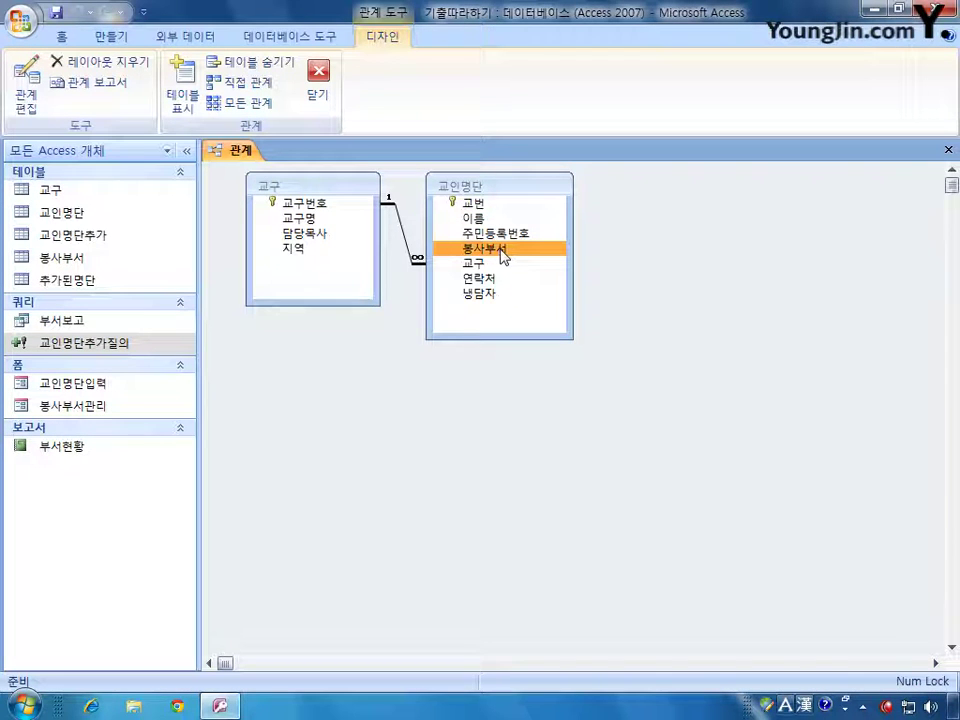
Add the 봉사부서 table to the relationships layout
{"action": "right_click", "coordinate": [624, 250]}
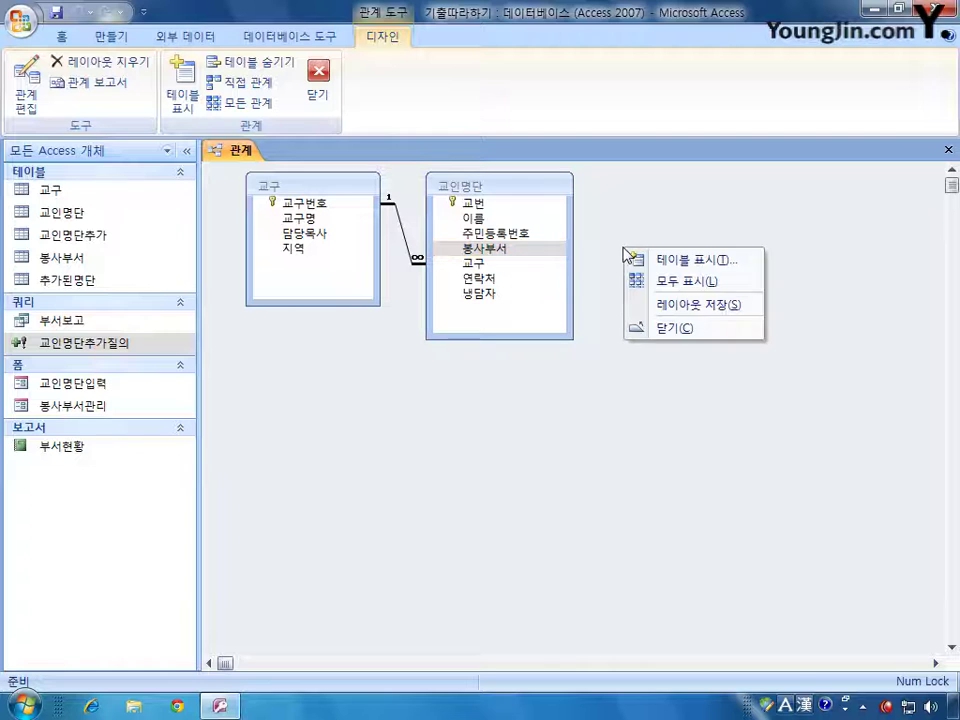
{"action": "left_click", "coordinate": [656, 259]}
{"action": "left_click", "coordinate": [355, 230]}
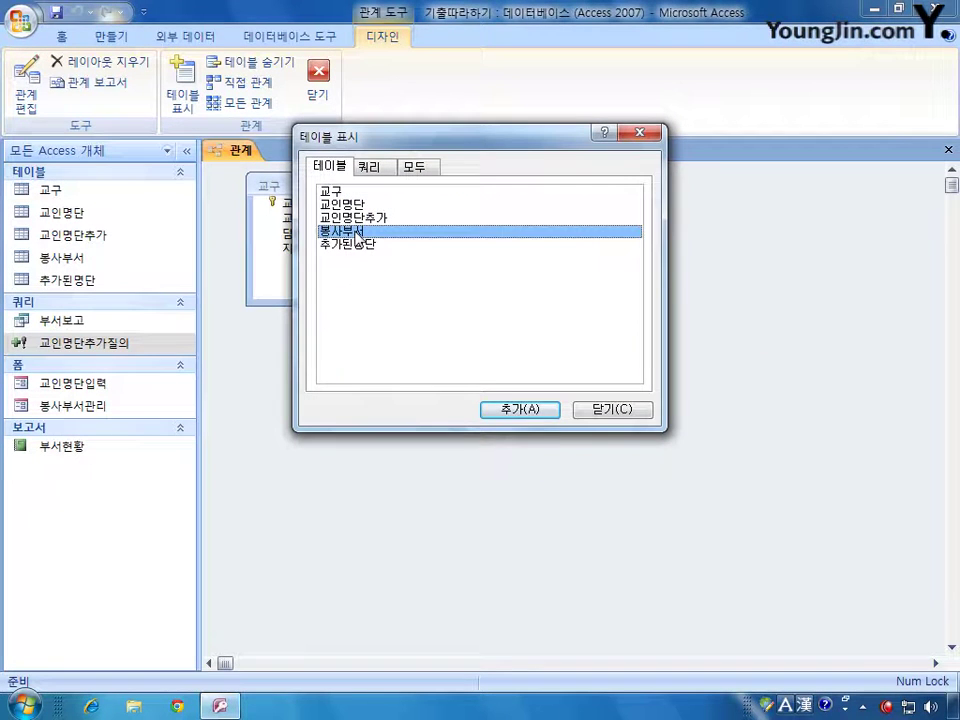
{"action": "left_click", "coordinate": [520, 410]}
{"action": "left_click", "coordinate": [630, 411]}
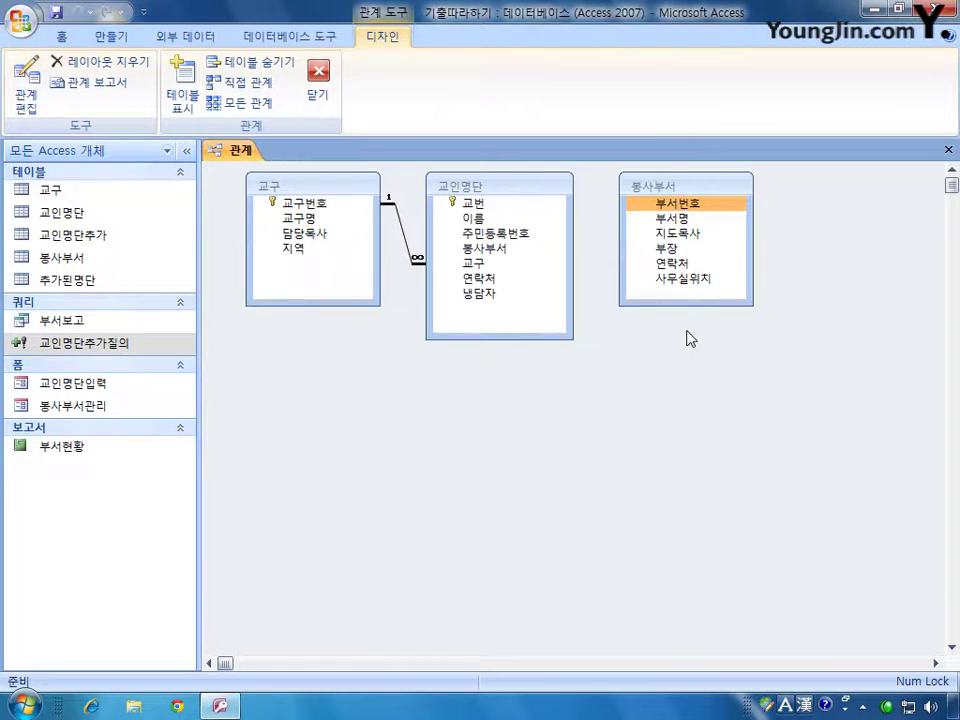
Try to relate 교인명단's 봉사부서 field to 봉사부서's 부서번호 field with referential integrity enforced
{"action": "left_click", "coordinate": [512, 258]}
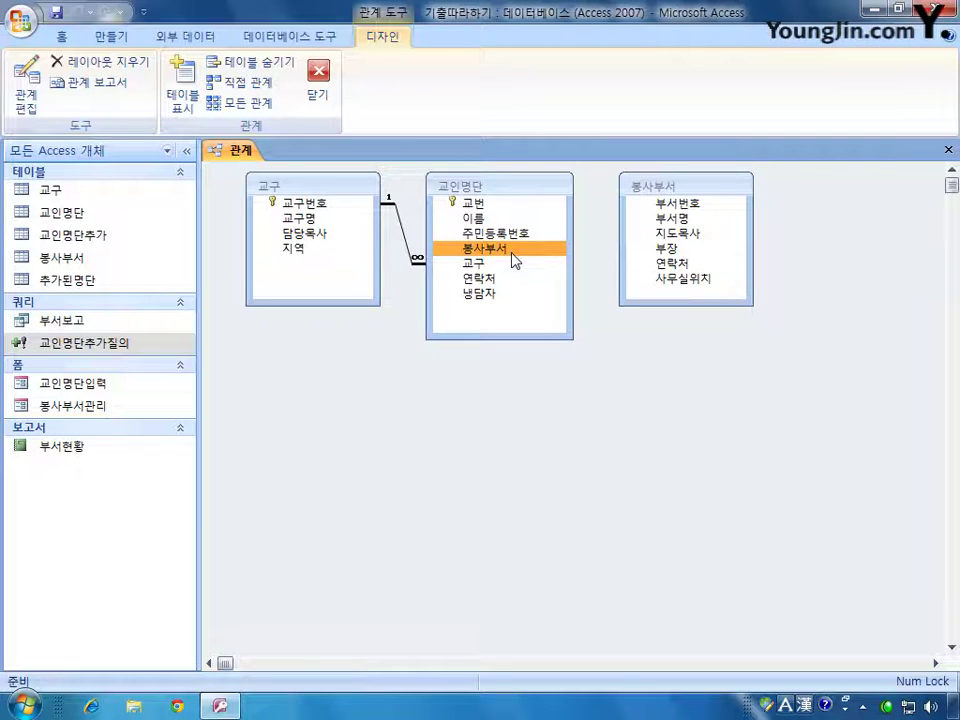
{"action": "left_click_drag", "start_coordinate": [515, 260], "coordinate": [686, 211]}
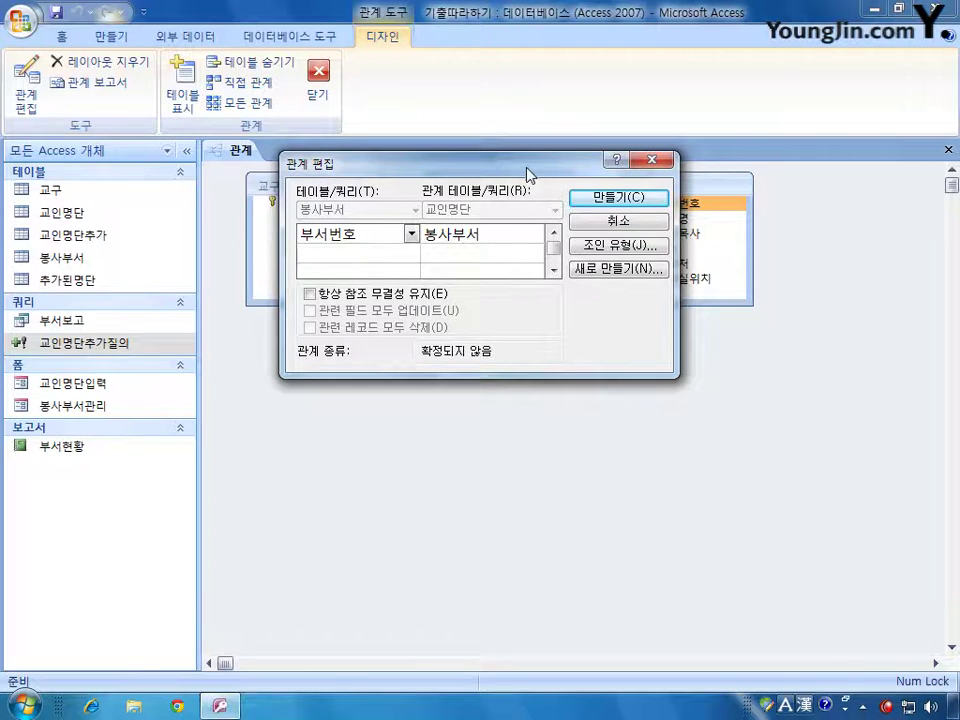
{"action": "left_click_drag", "start_coordinate": [529, 171], "coordinate": [564, 382]}
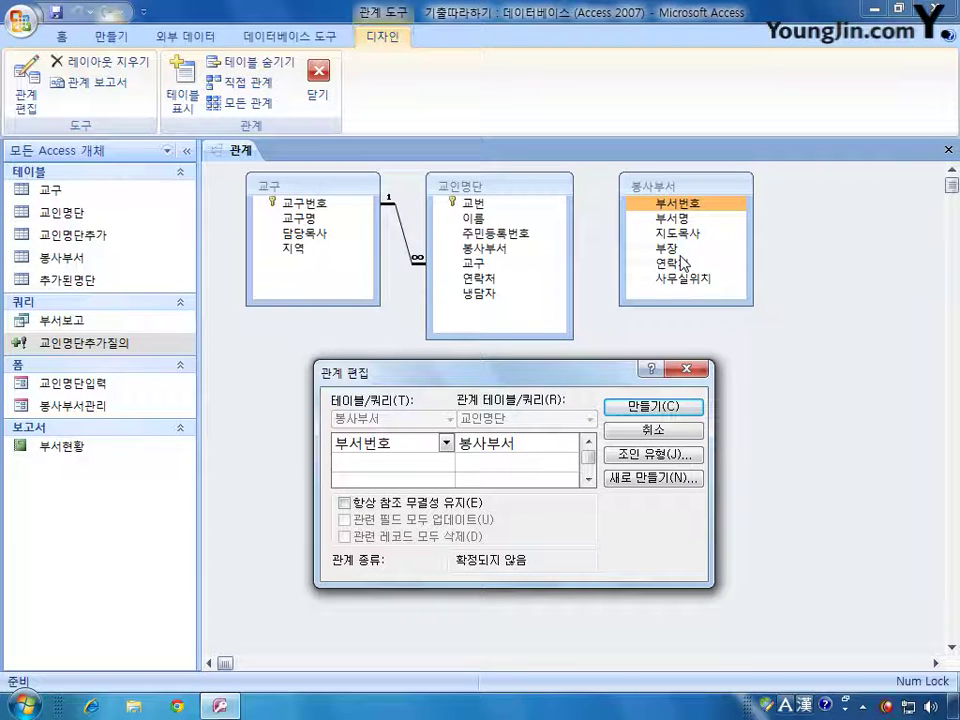
{"action": "left_click", "coordinate": [345, 504]}
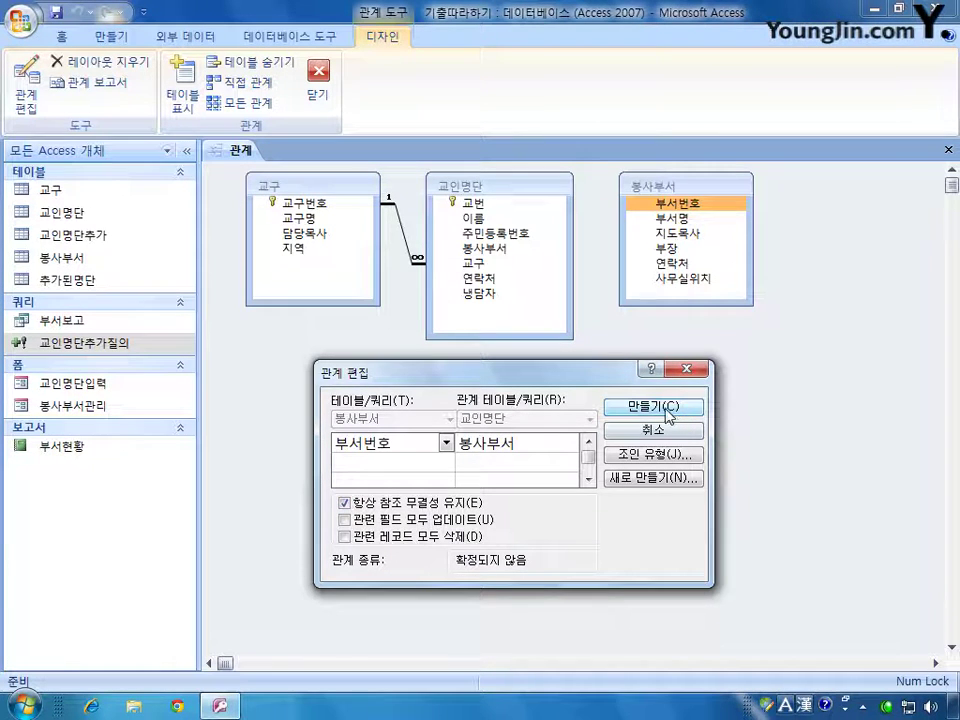
{"action": "left_click", "coordinate": [667, 409]}
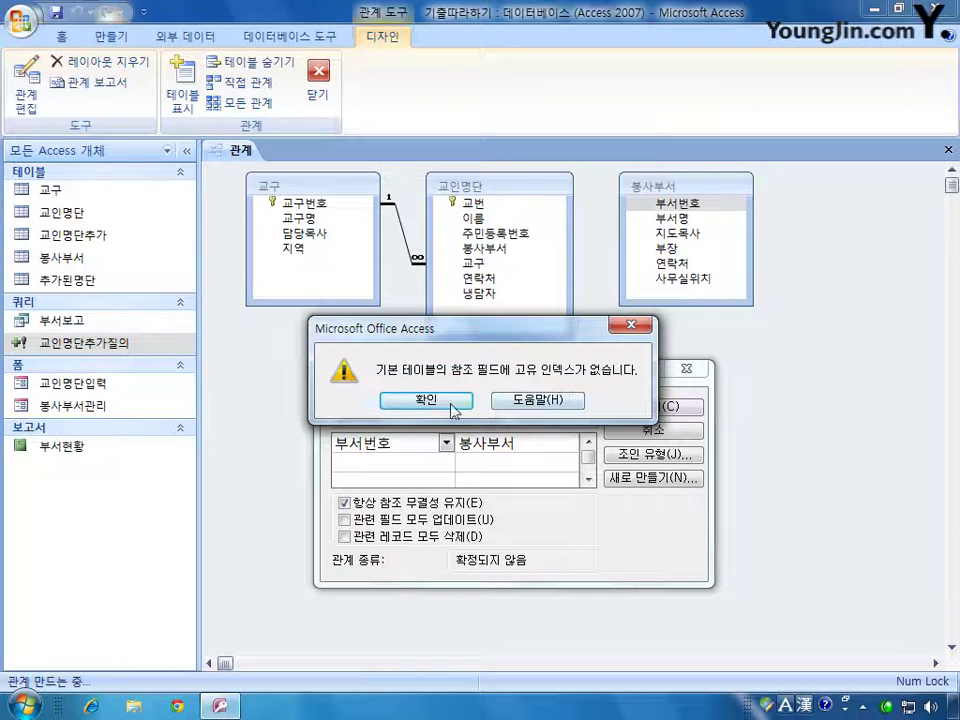
{"action": "left_click_drag", "start_coordinate": [568, 336], "coordinate": [568, 304]}
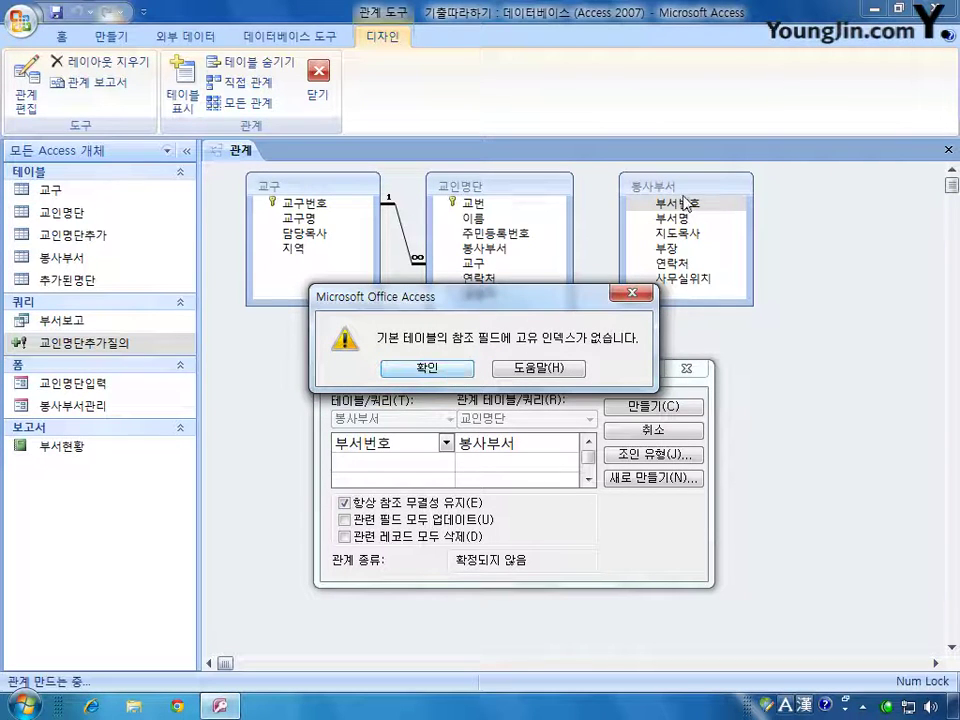
{"action": "left_click", "coordinate": [452, 369]}
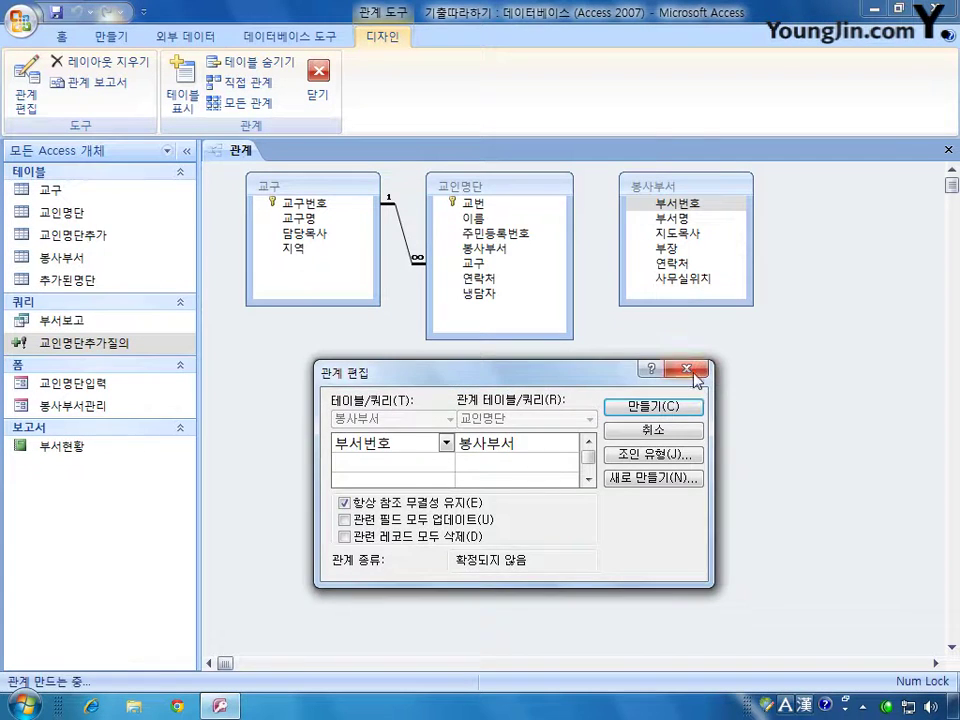
{"action": "key", "text": "Escape"}
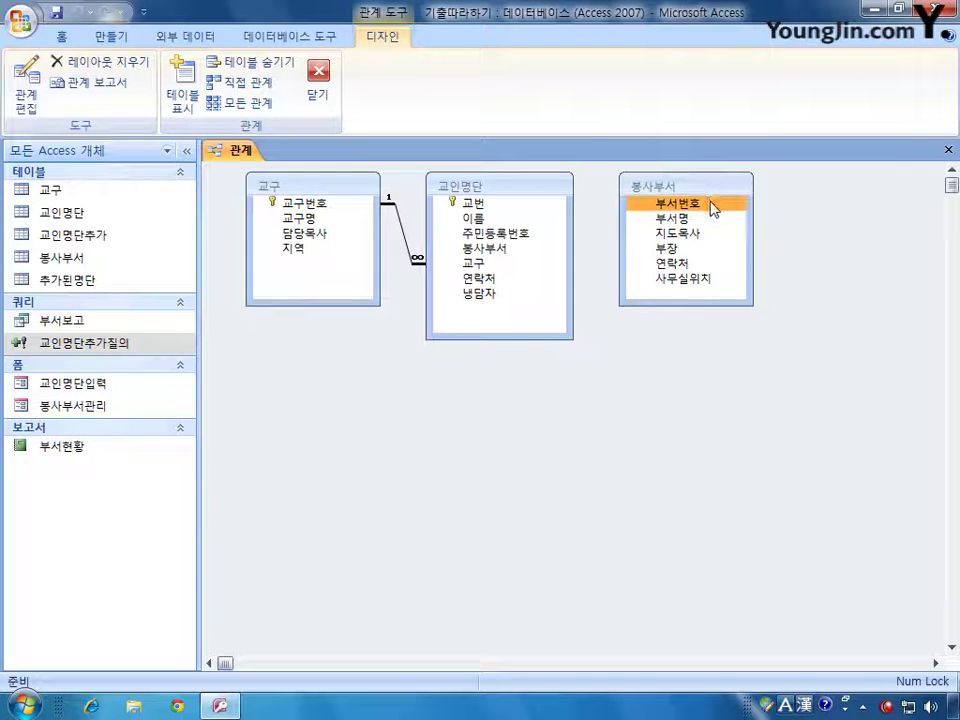
Make 부서번호 the primary key of the 봉사부서 table in its design, then close and save the table
{"action": "right_click", "coordinate": [715, 209]}
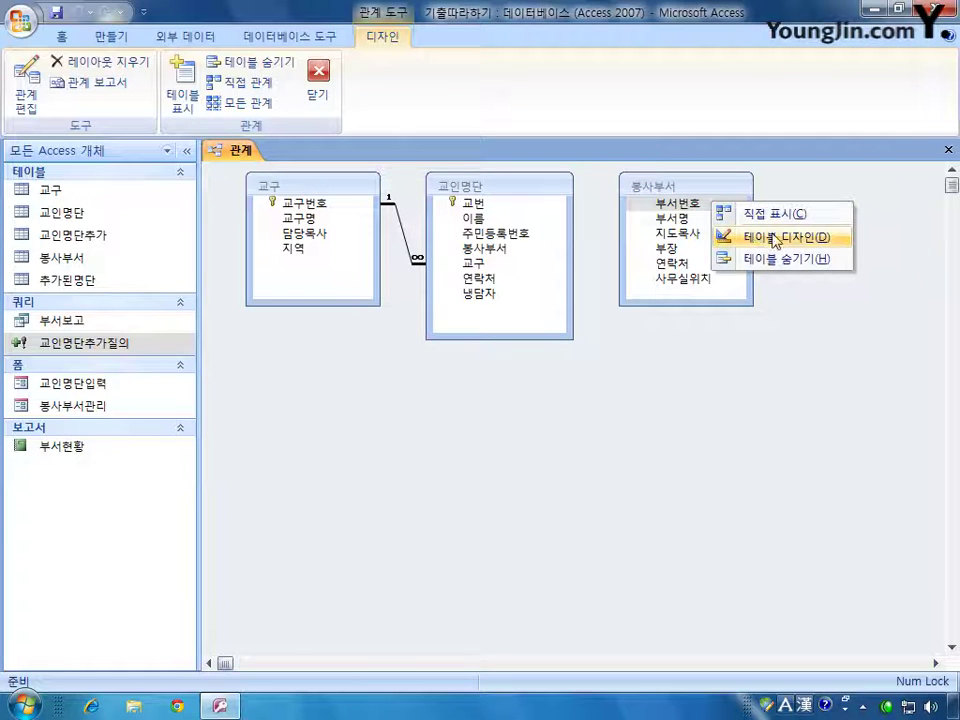
{"action": "left_click", "coordinate": [806, 240]}
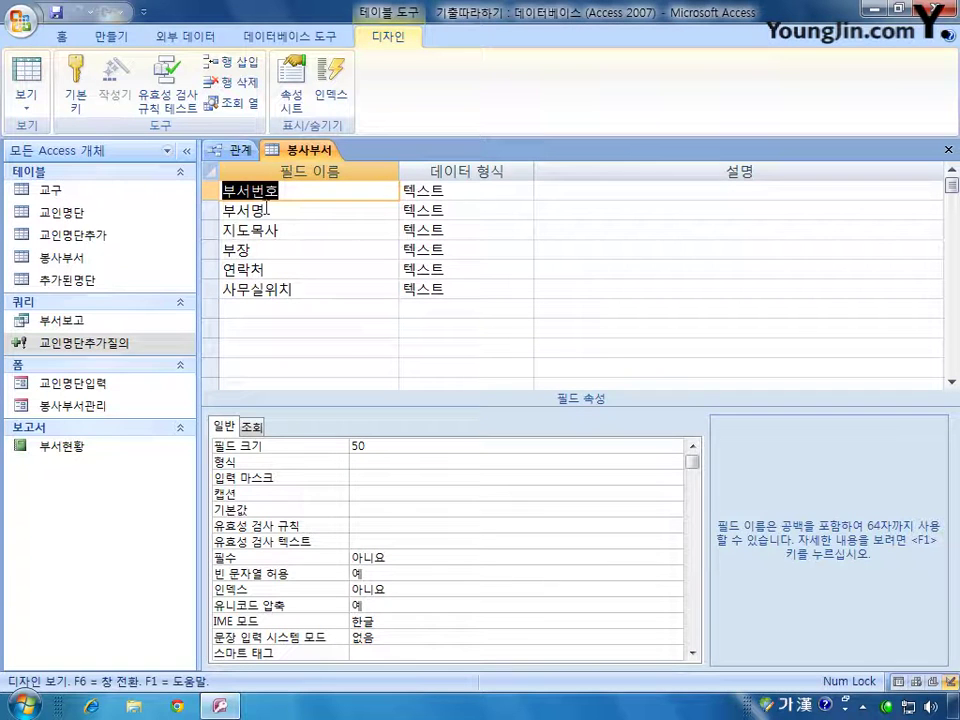
{"action": "left_click", "coordinate": [75, 85]}
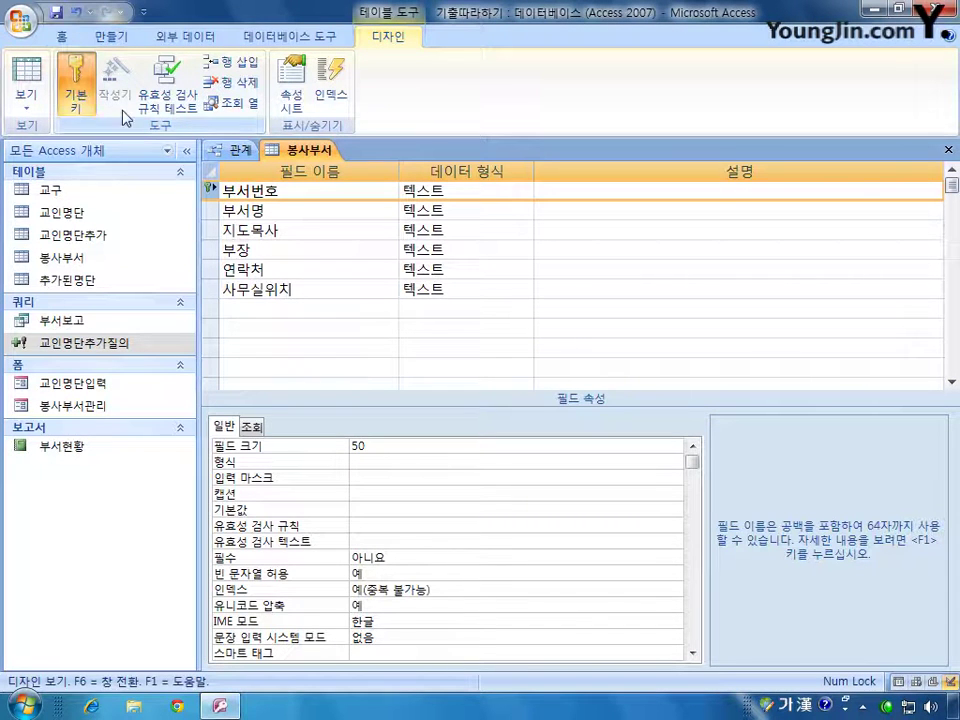
{"action": "left_click", "coordinate": [948, 149]}
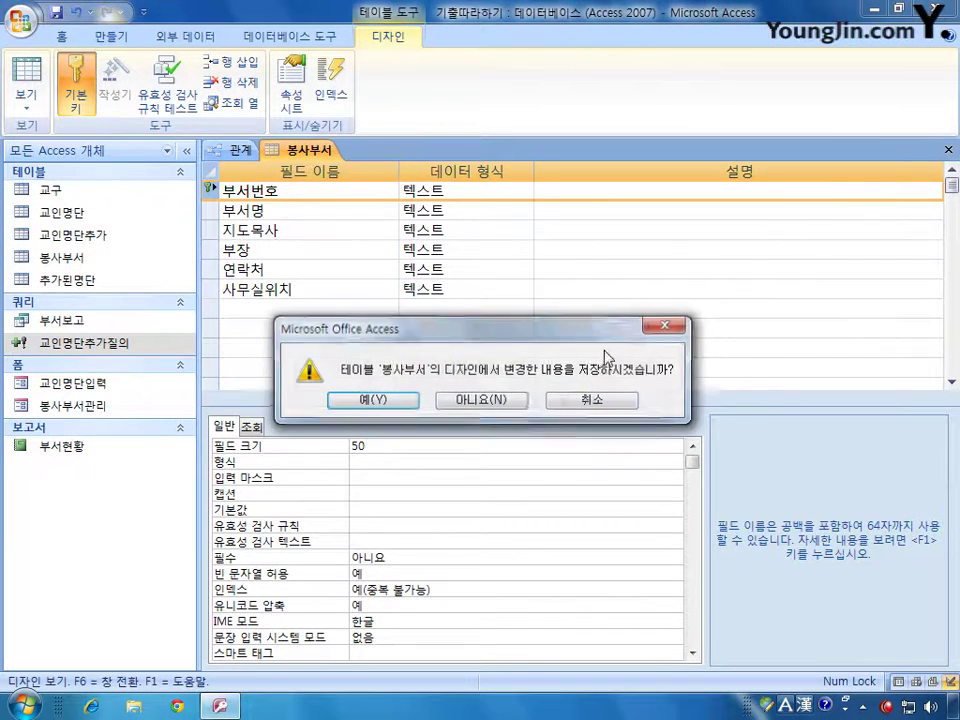
{"action": "left_click", "coordinate": [405, 411]}
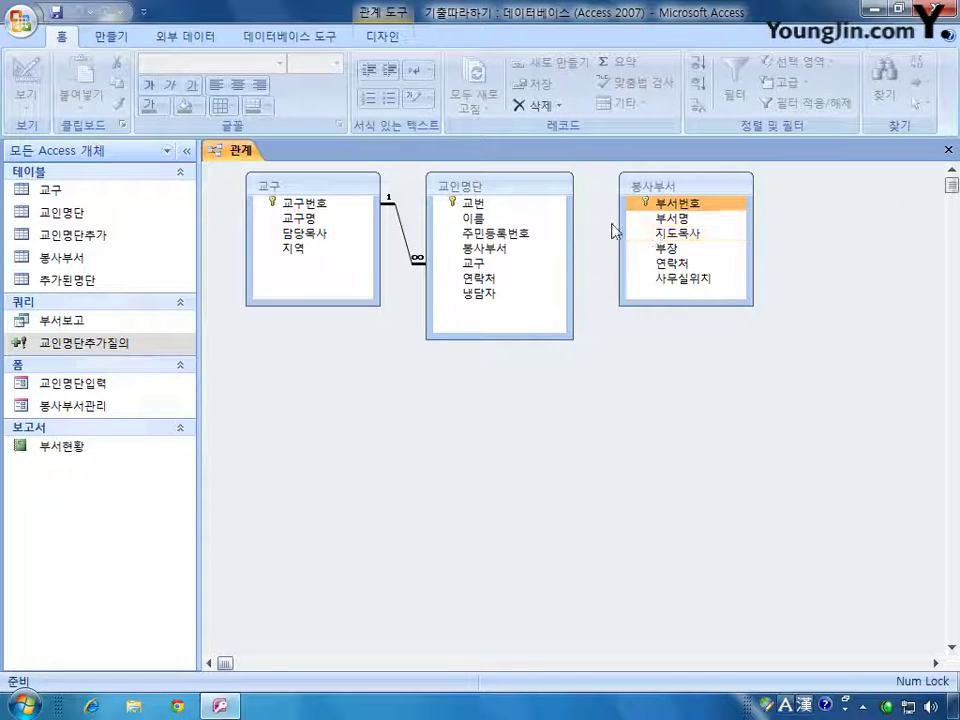
Relate 교인명단's 봉사부서 field to 봉사부서's 부서번호 with referential integrity enforced, then close and save the relationships layout
{"action": "left_click", "coordinate": [501, 249]}
{"action": "mouse_move", "coordinate": [501, 254]}
{"action": "left_mouse_down"}
{"action": "mouse_move", "coordinate": [665, 203]}
{"action": "mouse_move", "coordinate": [683, 208]}
{"action": "mouse_move", "coordinate": [549, 257]}
{"action": "mouse_move", "coordinate": [505, 258]}
{"action": "left_mouse_up"}
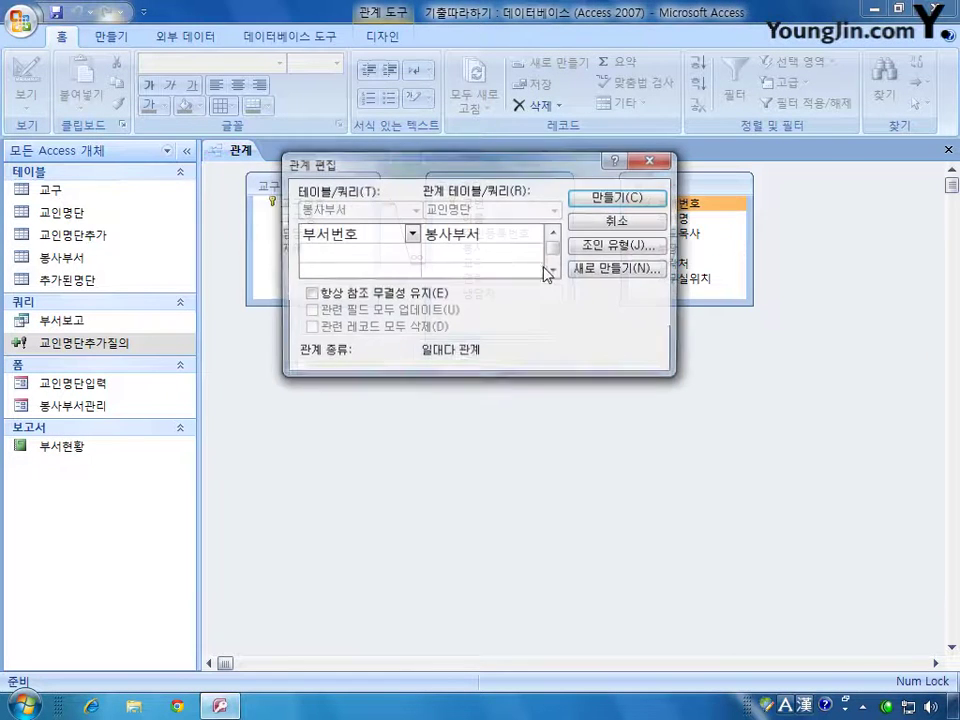
{"action": "left_click", "coordinate": [310, 294]}
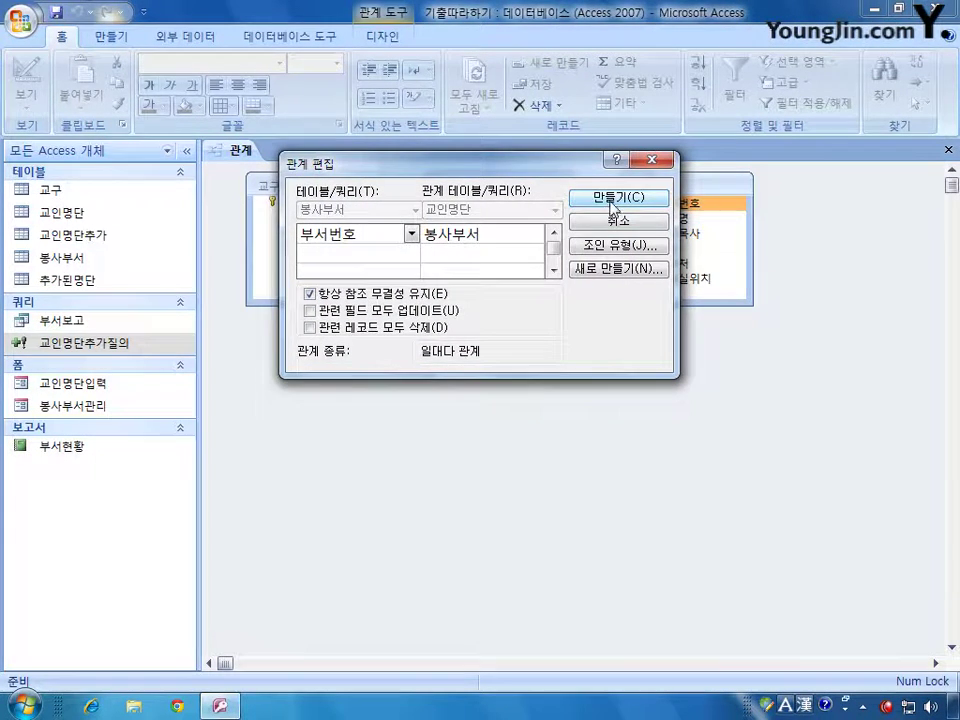
{"action": "left_click", "coordinate": [609, 199]}
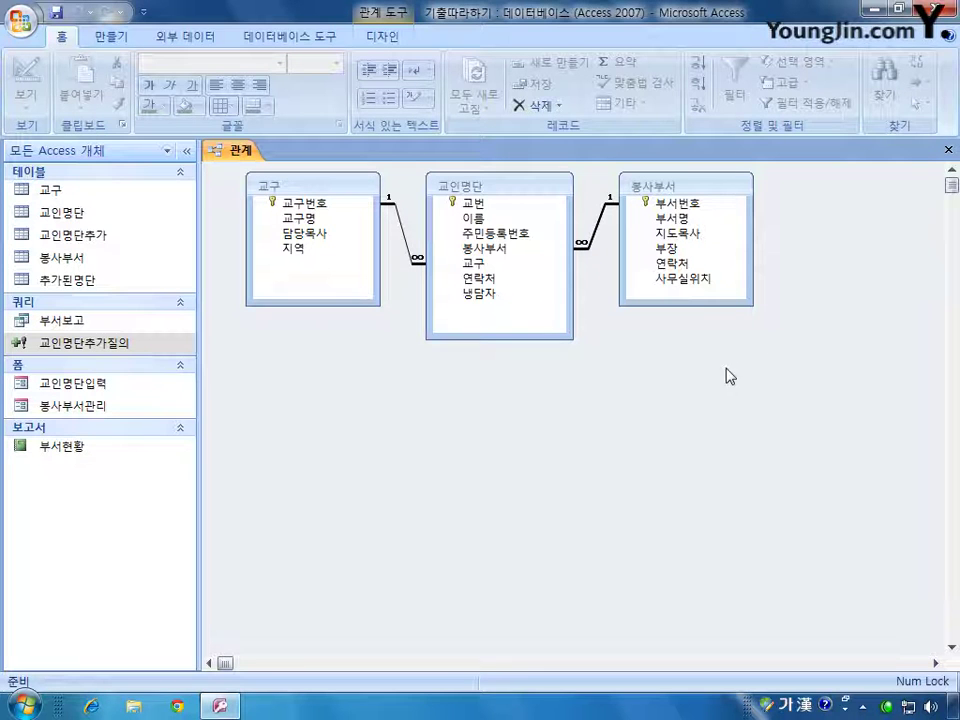
{"action": "left_click", "coordinate": [946, 150]}
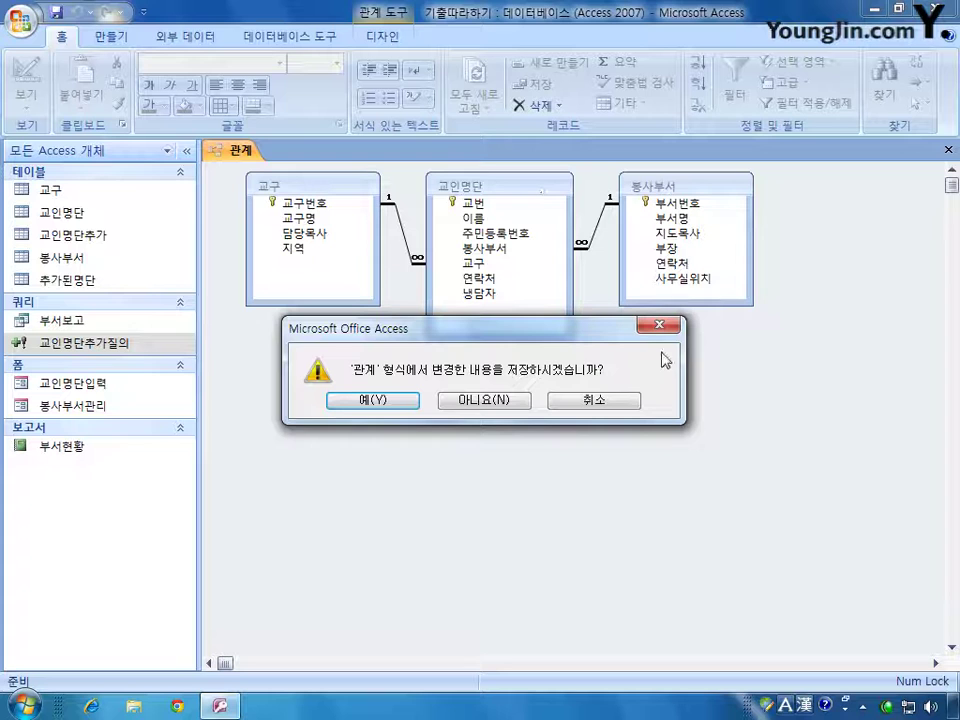
{"action": "left_click", "coordinate": [384, 401]}
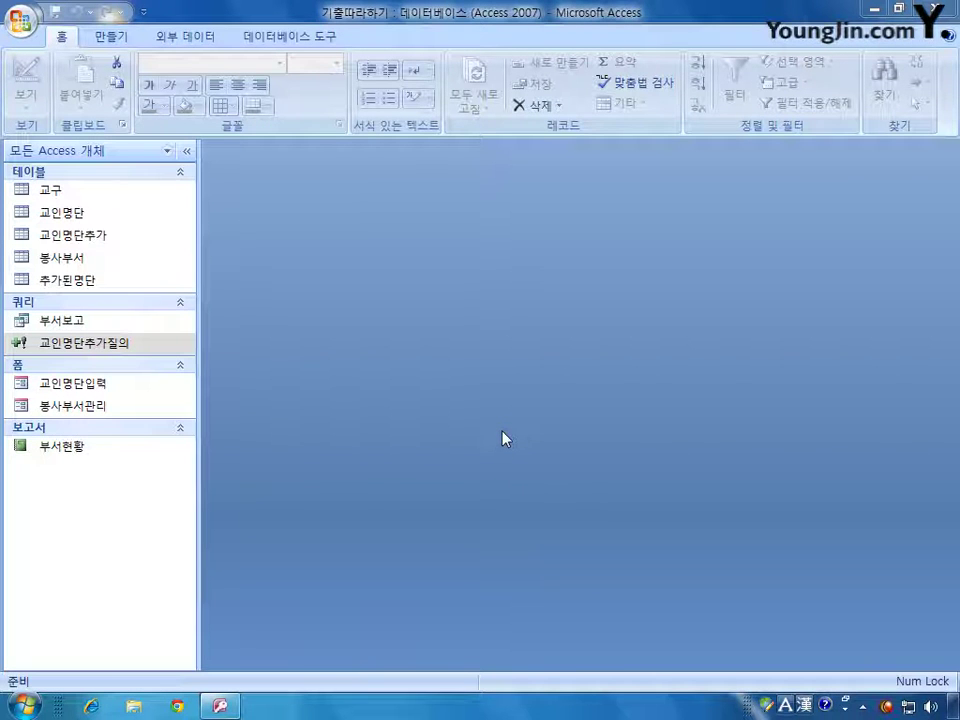
Open the 봉사부서관리 form in design view and expand its form header to about 1 cm high
{"action": "right_click", "coordinate": [122, 407]}
{"action": "left_click", "coordinate": [205, 463]}
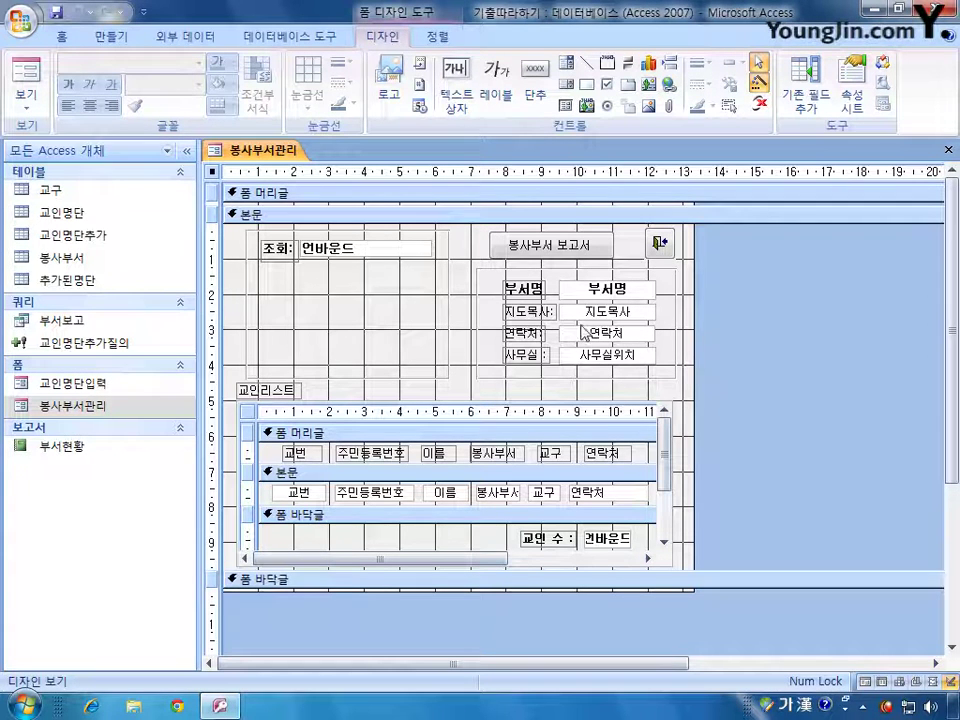
{"action": "left_click", "coordinate": [506, 211]}
{"action": "left_click_drag", "start_coordinate": [505, 206], "coordinate": [510, 243]}
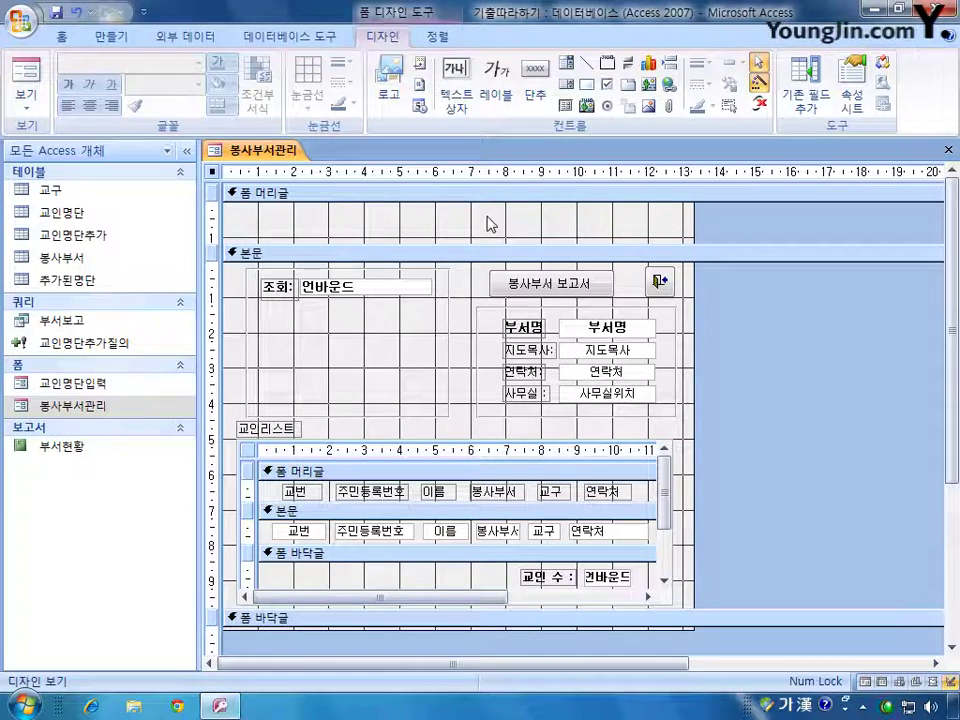
Add a label about 6.8 cm wide and 0.8 cm high reading 봉사부서 관리 in the form header
{"action": "left_click", "coordinate": [503, 95]}
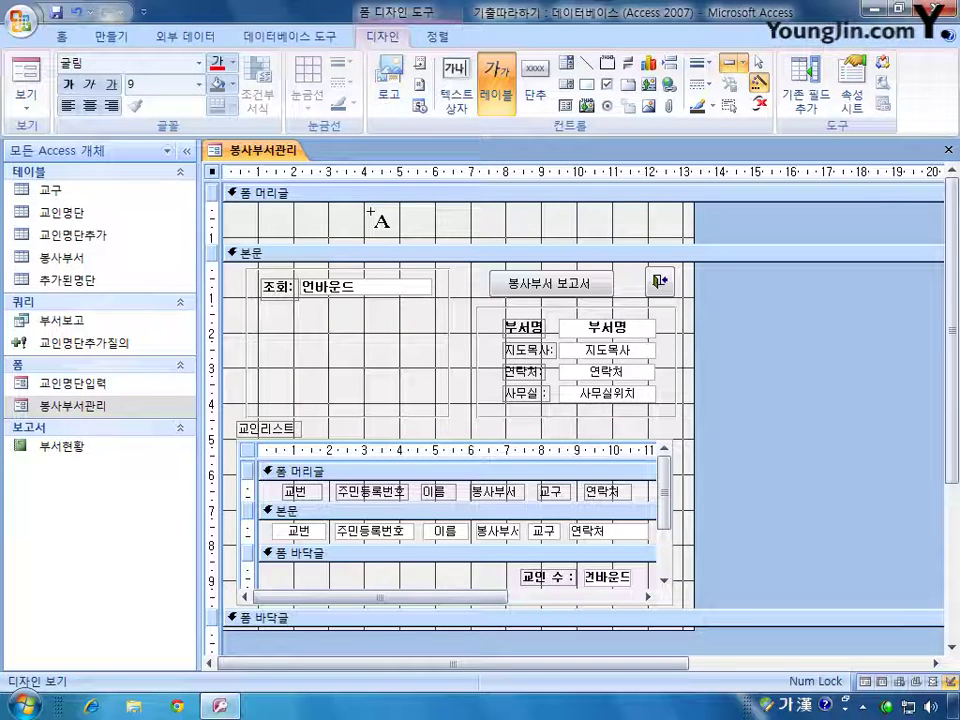
{"action": "left_click_drag", "start_coordinate": [357, 209], "coordinate": [598, 236]}
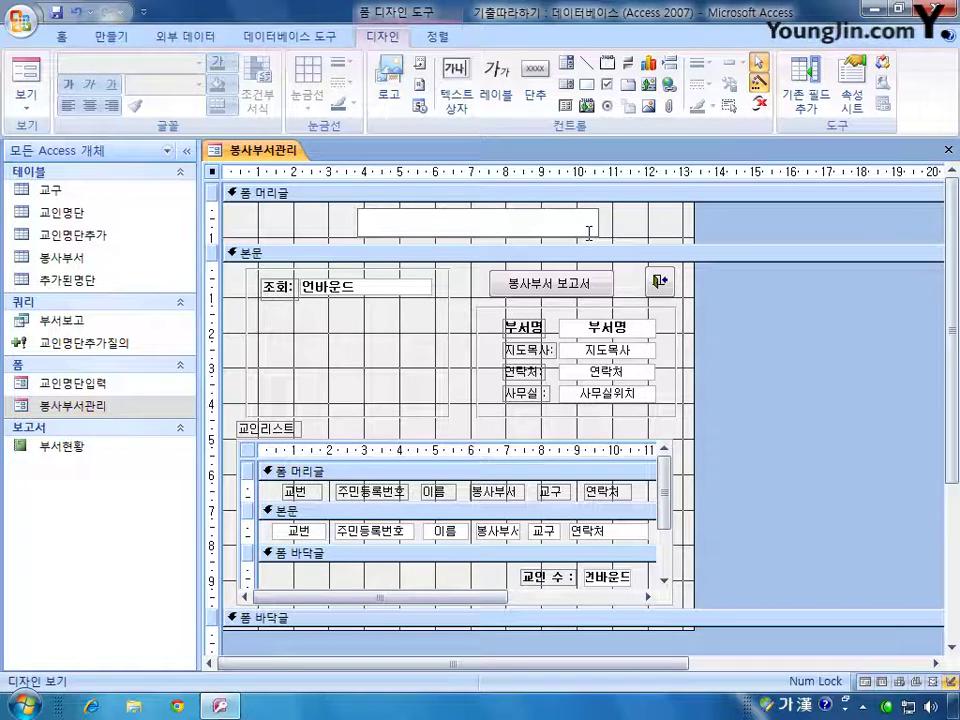
{"action": "type", "text": "봉사"}
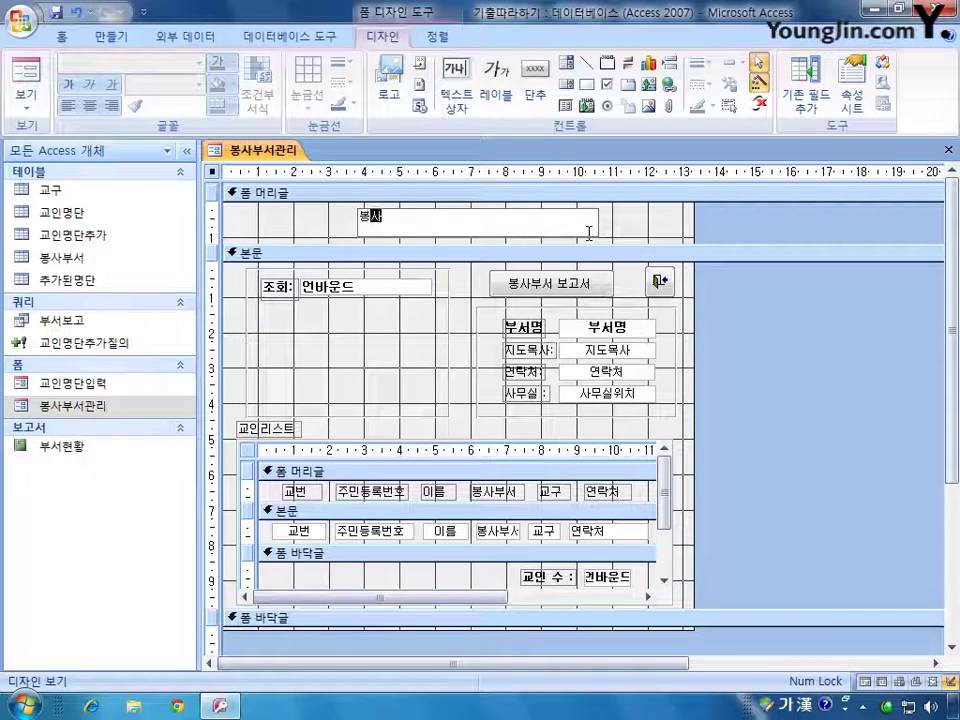
{"action": "type", "text": "부서 관리"}
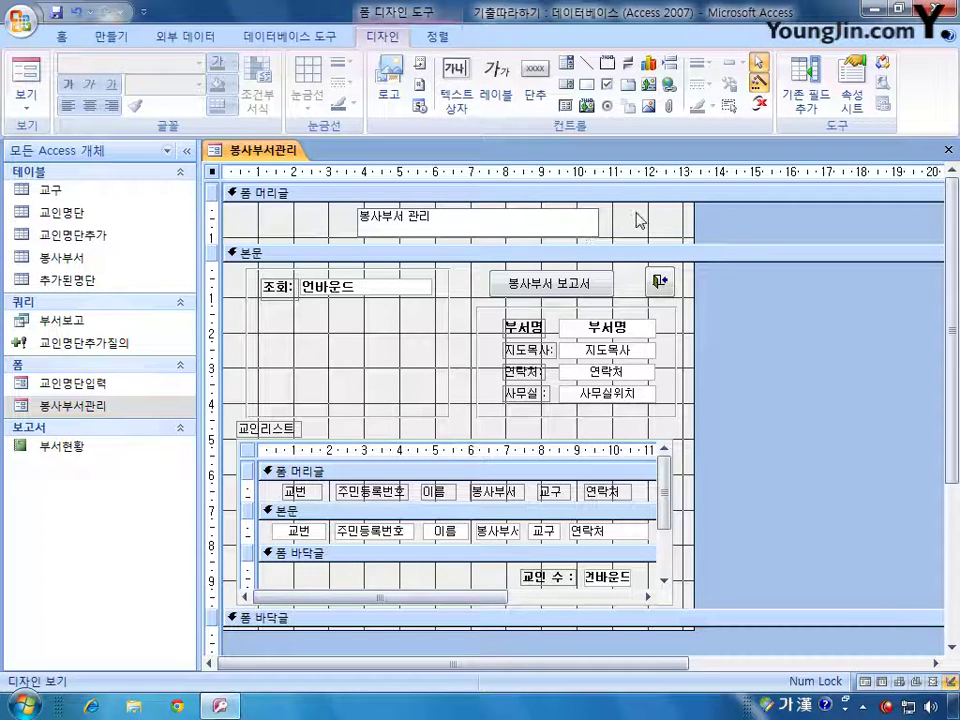
{"action": "left_click", "coordinate": [634, 216]}
Rename the 봉사부서 관리 title label in the form header as LBL제목 in its properties
{"action": "double_click", "coordinate": [567, 213]}
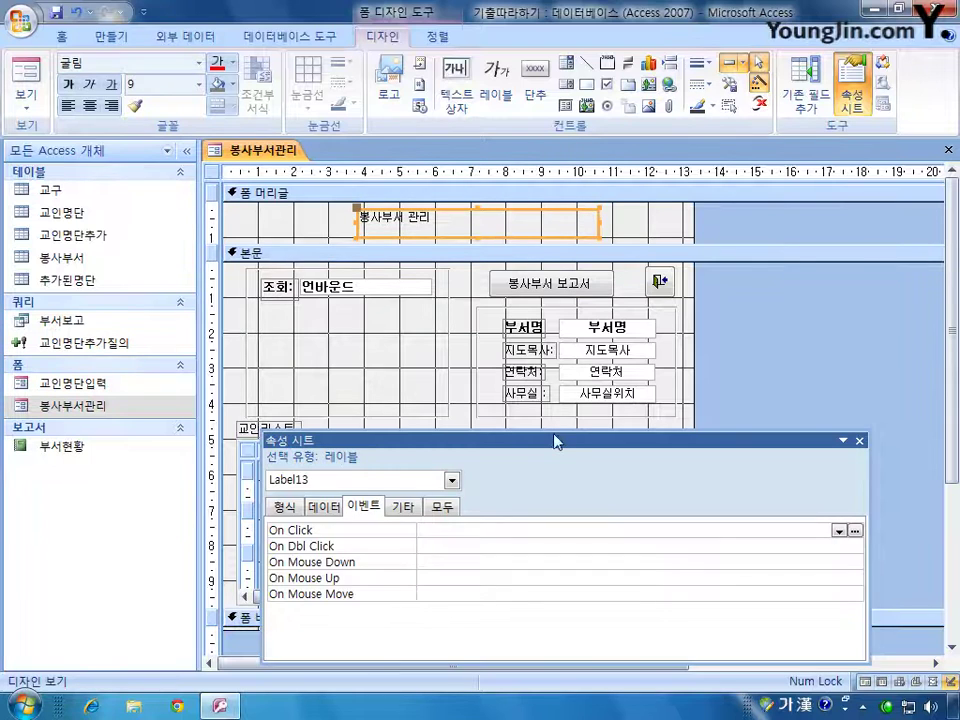
{"action": "left_click_drag", "start_coordinate": [512, 441], "coordinate": [955, 256]}
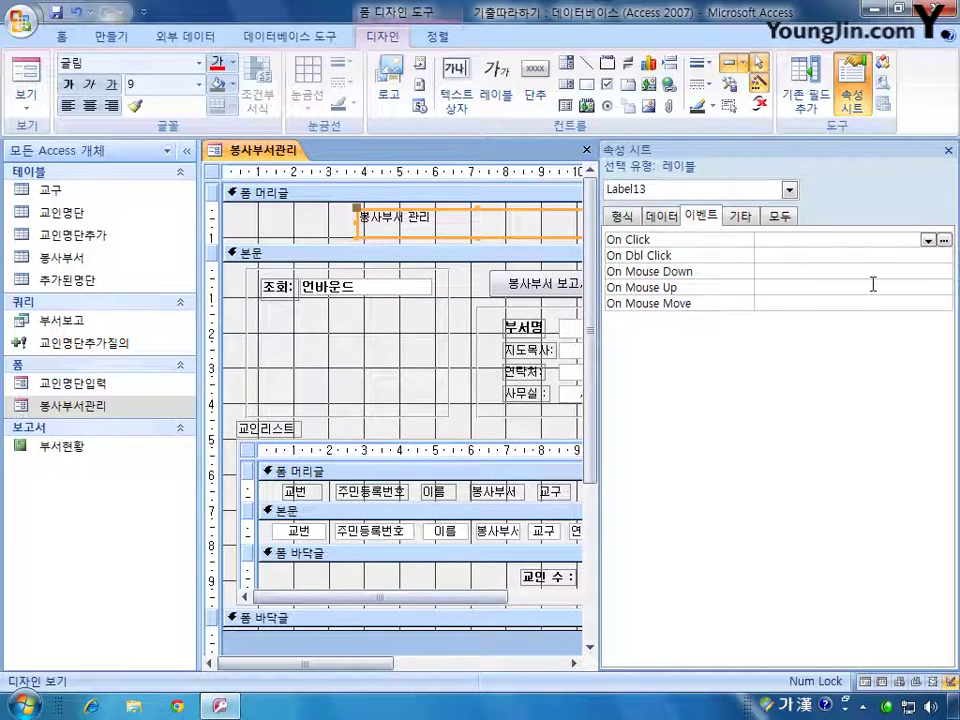
{"action": "left_click_drag", "start_coordinate": [864, 154], "coordinate": [724, 298]}
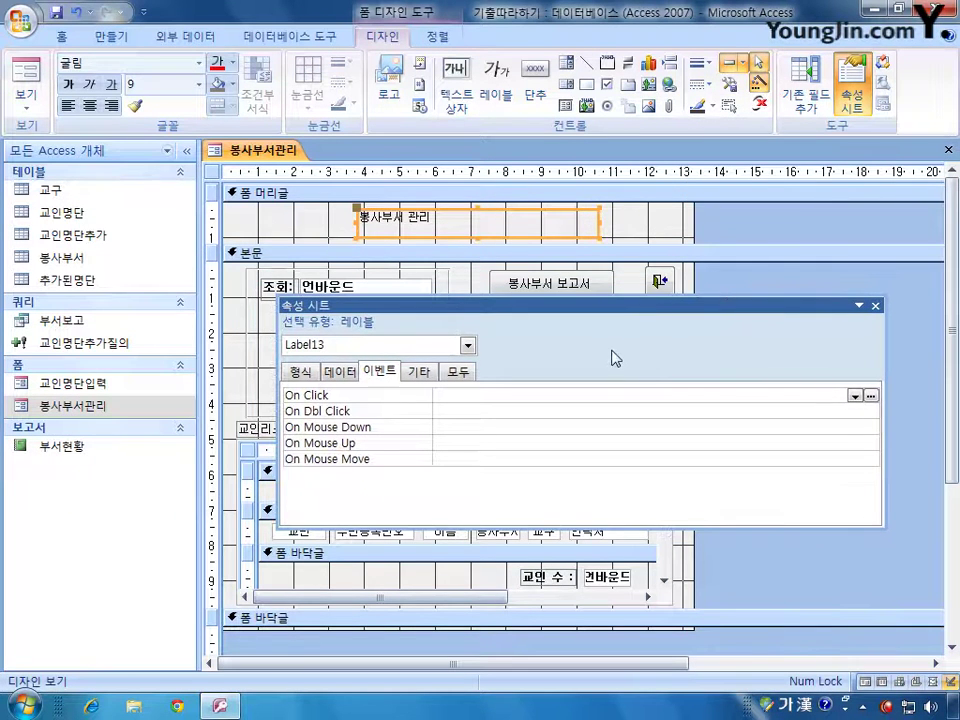
{"action": "left_click", "coordinate": [458, 371]}
{"action": "left_click", "coordinate": [486, 395]}
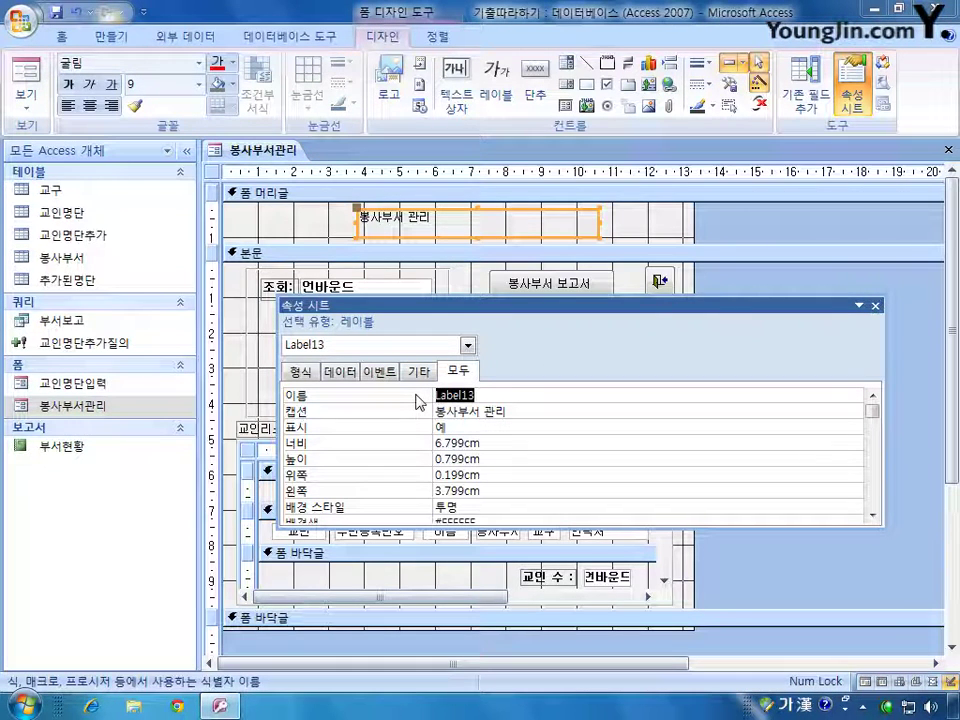
{"action": "key", "text": "Delete"}
{"action": "key", "text": "Hangul"}
{"action": "type", "text": "LBL"}
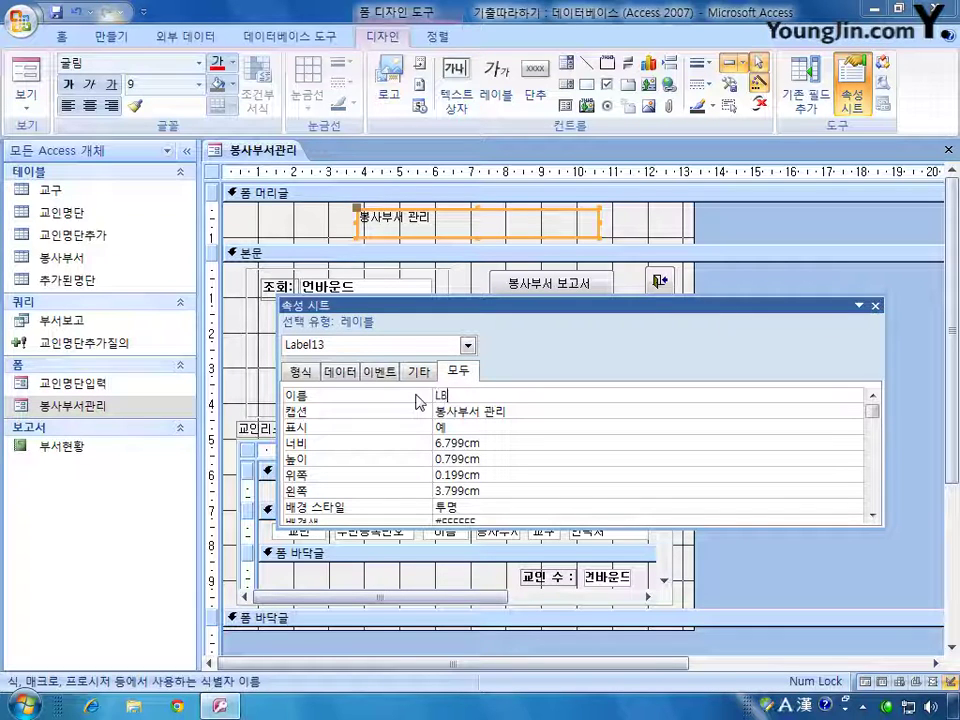
{"action": "key", "text": "Hangul"}
{"action": "type", "text": "제목"}
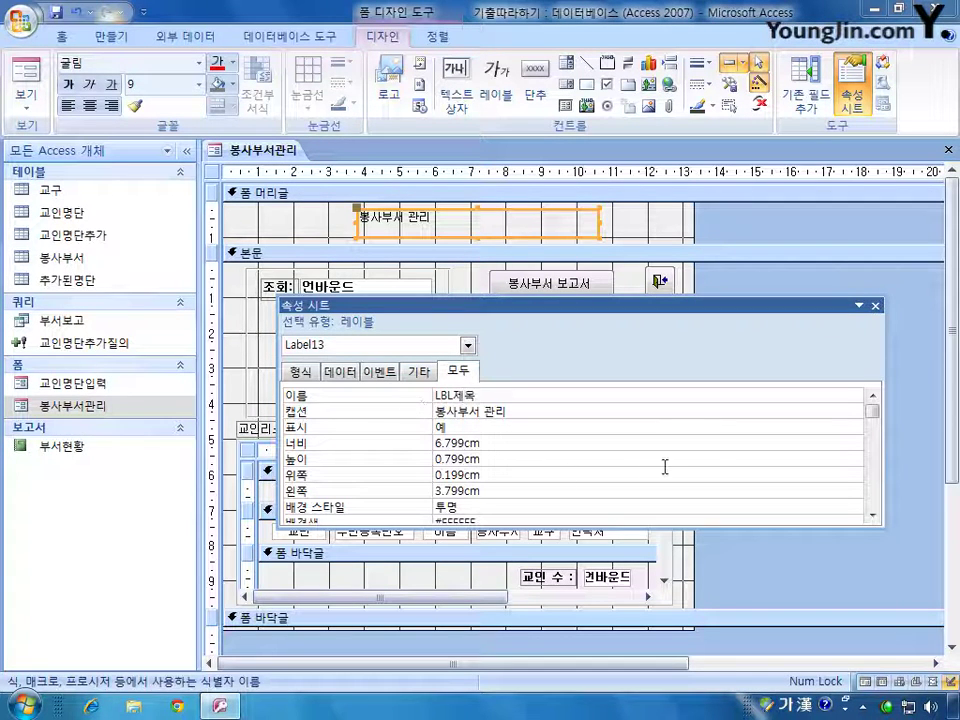
Set the title label's font size to 18 and its font weight to 굵게, then close its properties
{"action": "left_click", "coordinate": [873, 515]}
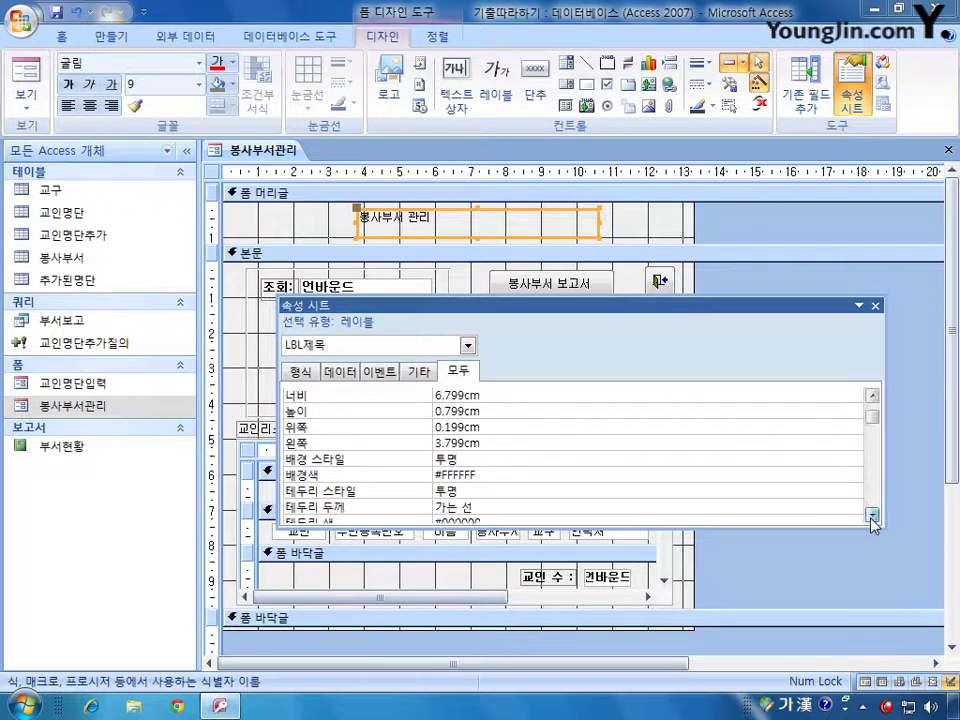
{"action": "left_click", "coordinate": [873, 515]}
{"action": "left_click", "coordinate": [873, 515]}
{"action": "left_click", "coordinate": [873, 515]}
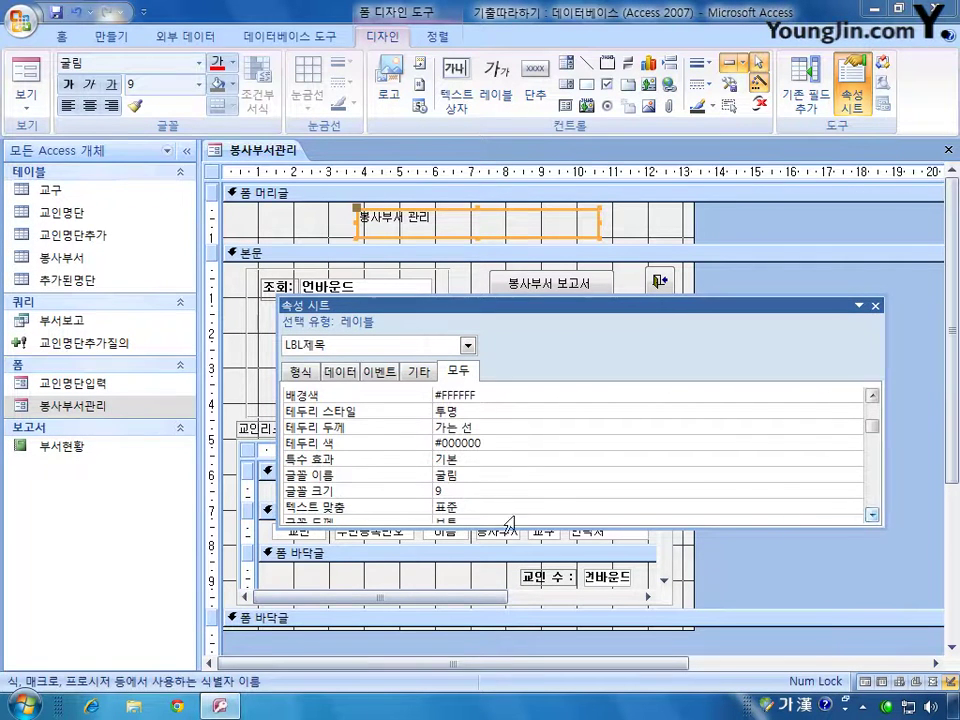
{"action": "left_click", "coordinate": [455, 491]}
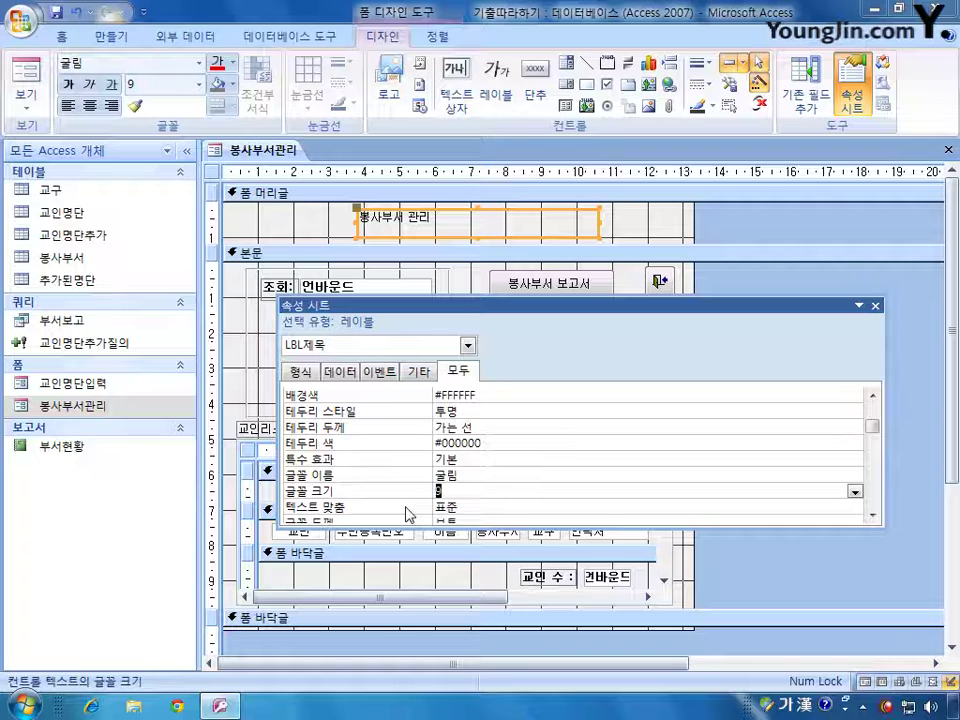
{"action": "type", "text": "10"}
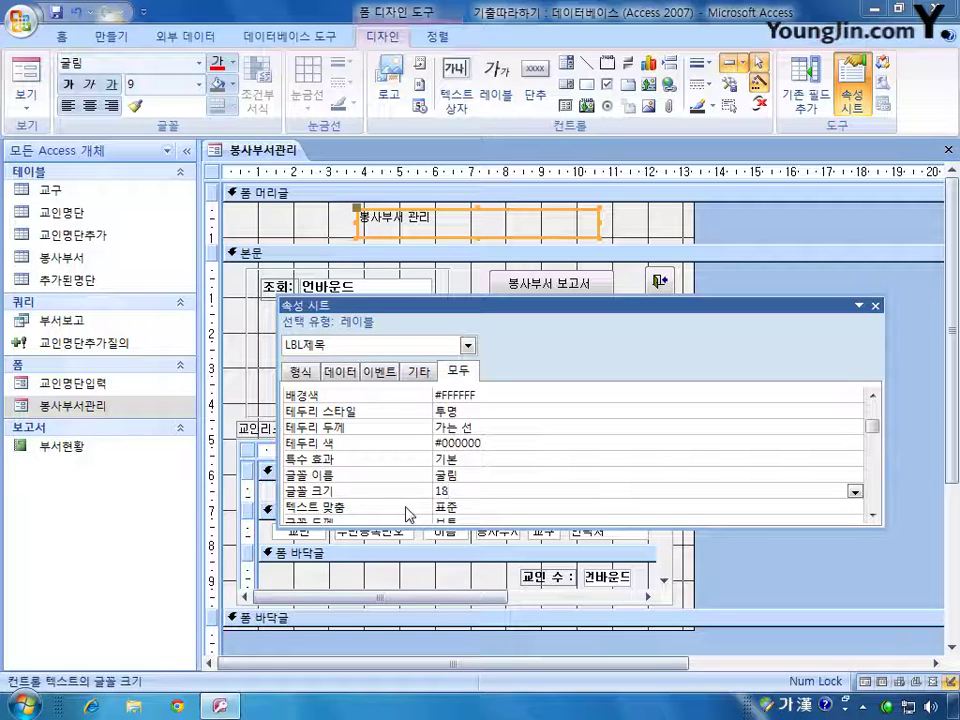
{"action": "left_click", "coordinate": [492, 518]}
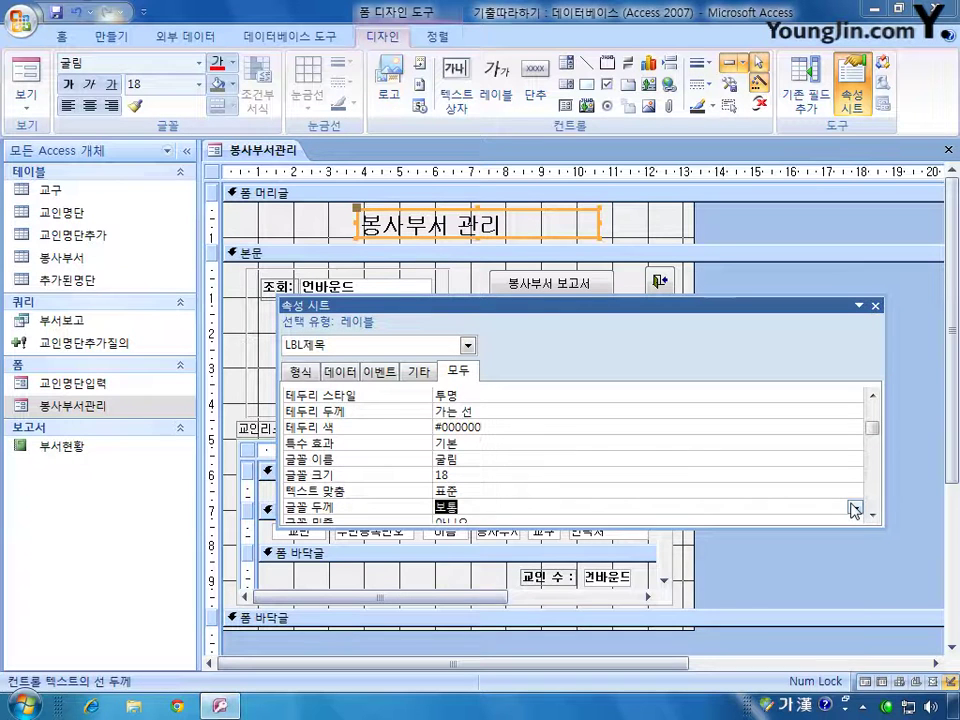
{"action": "left_click", "coordinate": [855, 509]}
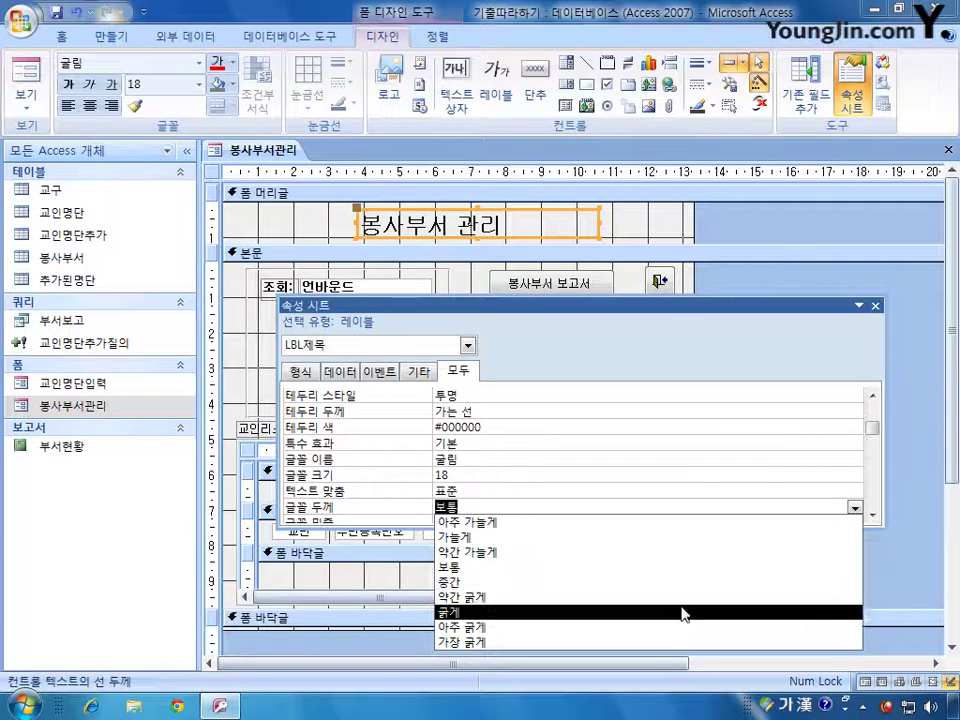
{"action": "left_click", "coordinate": [683, 612]}
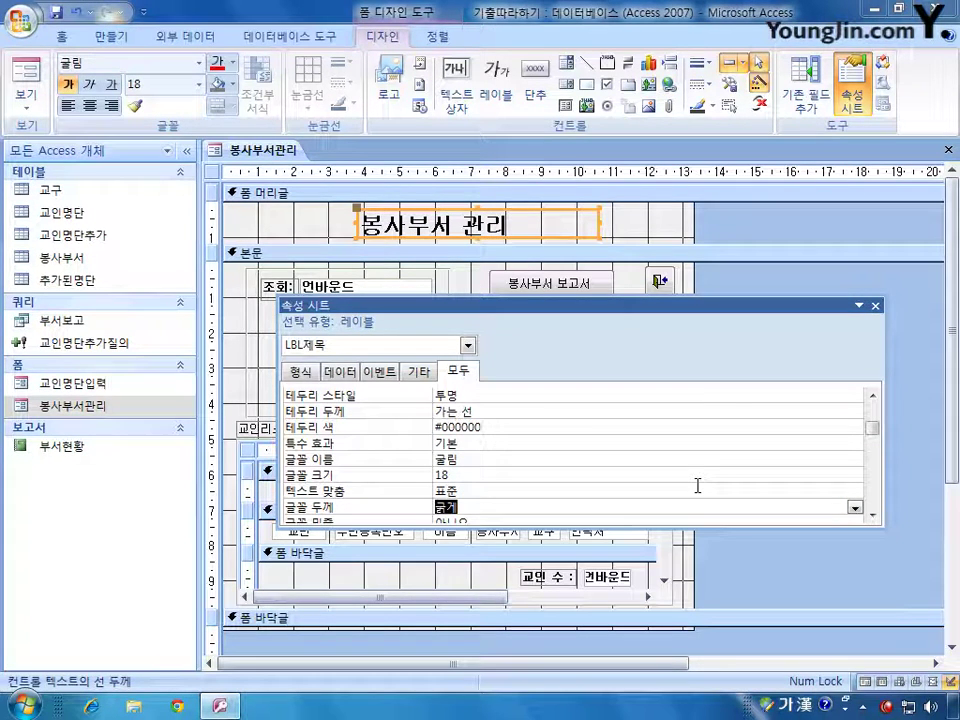
{"action": "left_click", "coordinate": [875, 306]}
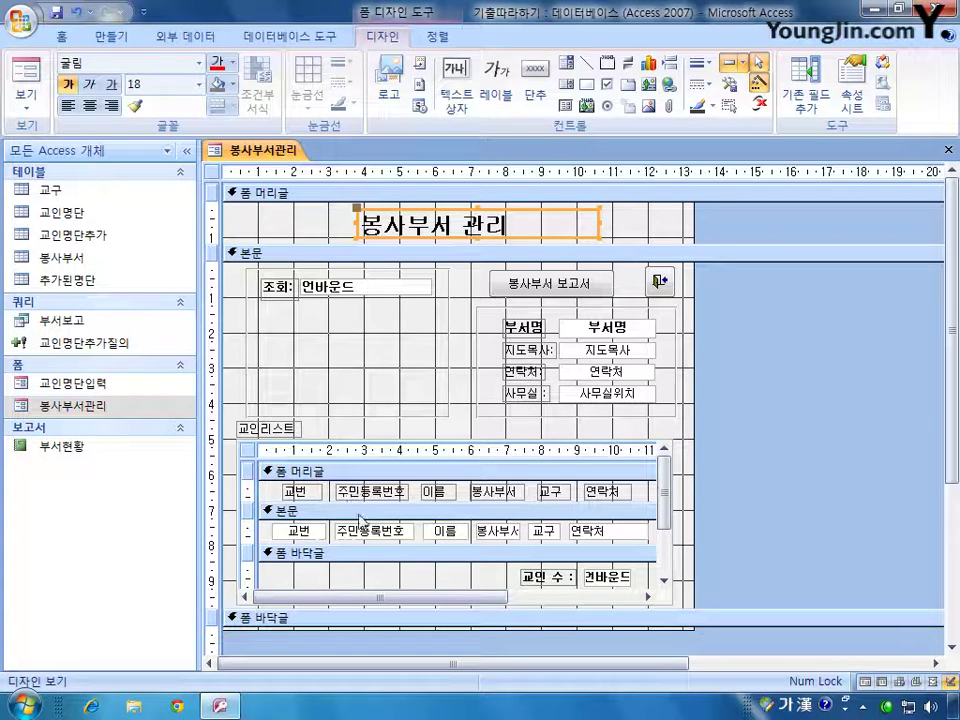
Examine the record sources of the main form and its subform, and the key fields relating their tables in the relationships layout
{"action": "double_click", "coordinate": [211, 172]}
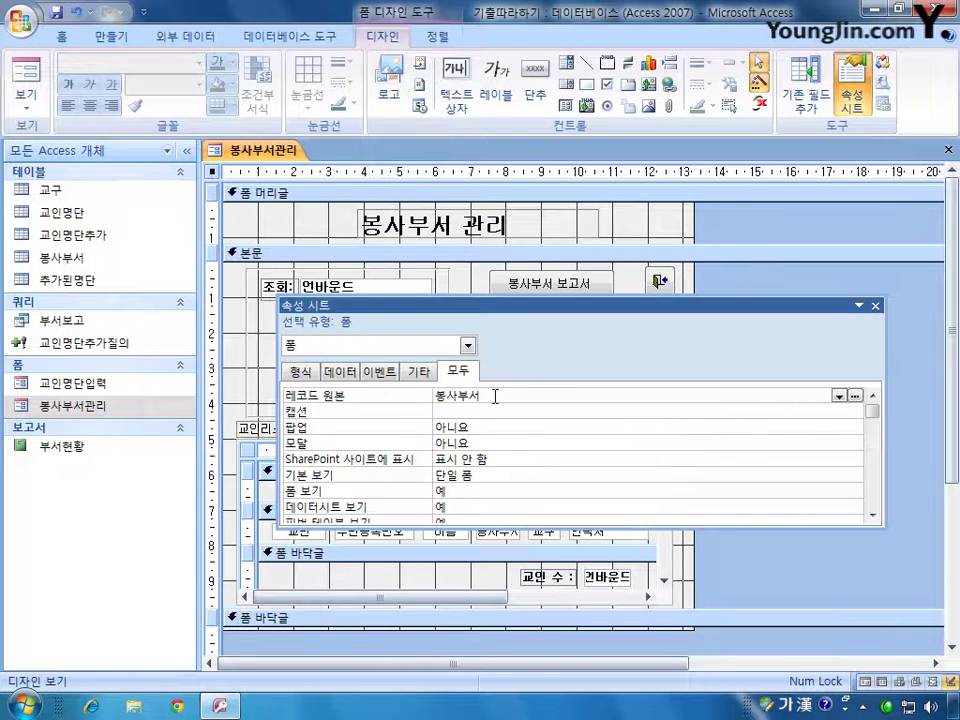
{"action": "left_click", "coordinate": [60, 258]}
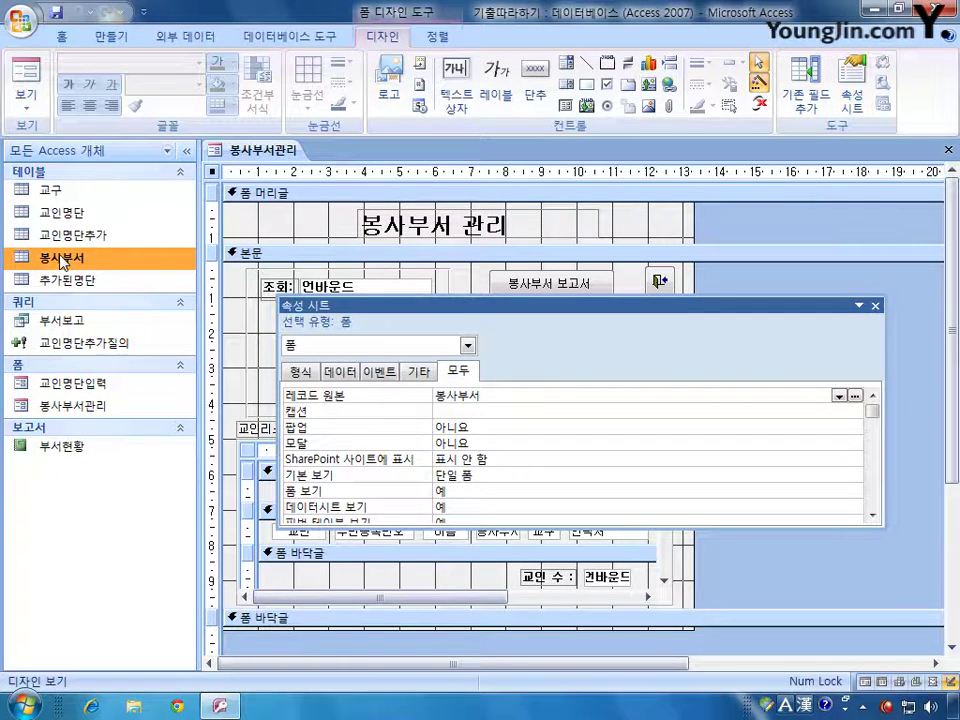
{"action": "left_click", "coordinate": [875, 306]}
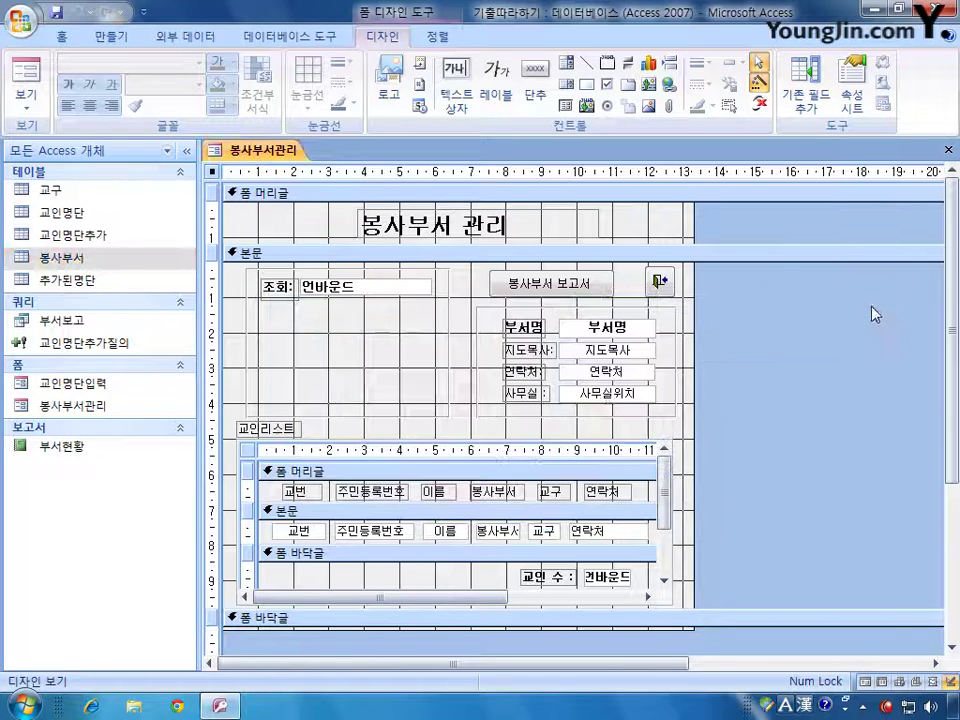
{"action": "left_click", "coordinate": [248, 451]}
{"action": "double_click", "coordinate": [248, 453]}
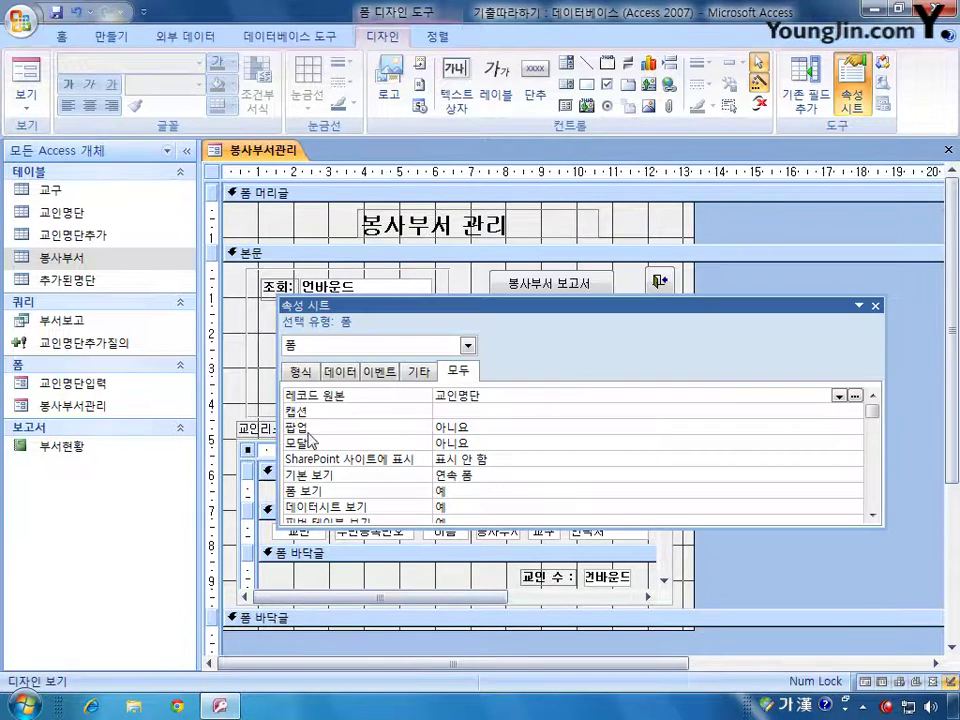
{"action": "left_click", "coordinate": [875, 306]}
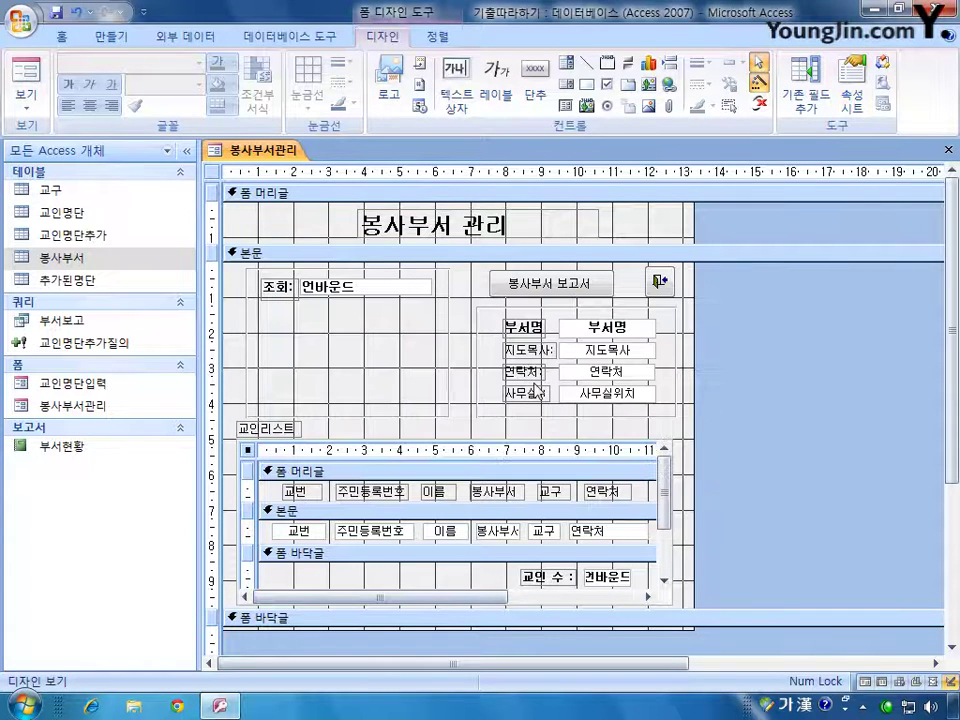
{"action": "left_click", "coordinate": [178, 36]}
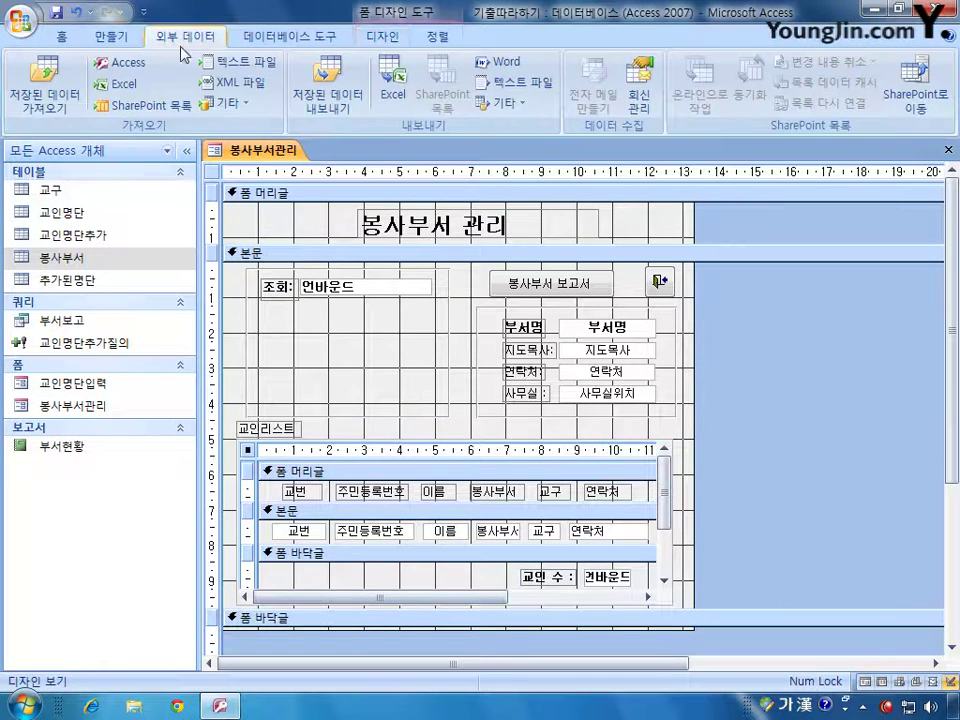
{"action": "left_click", "coordinate": [290, 36]}
{"action": "left_click", "coordinate": [268, 88]}
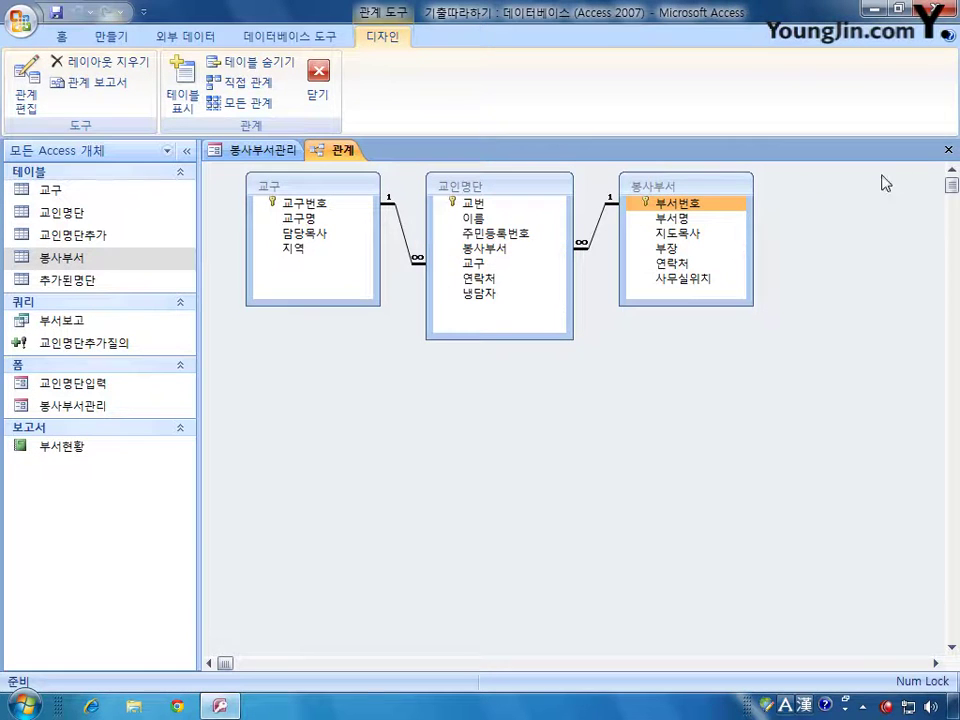
{"action": "left_click", "coordinate": [948, 150]}
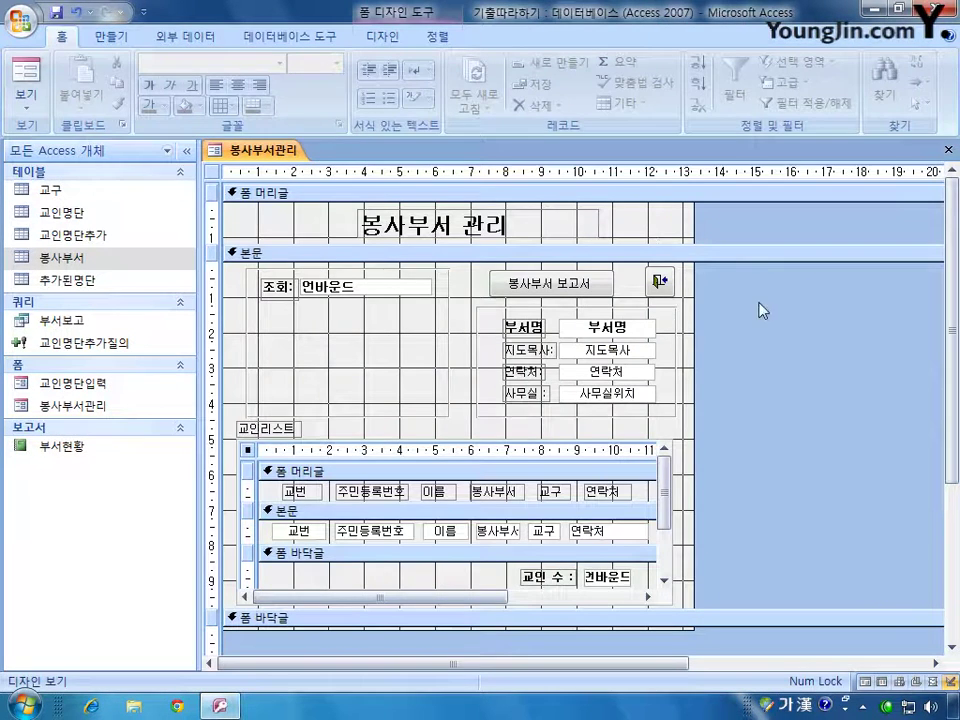
Link the 교인명단 subform to the main form with 부서번호 as master field and 봉사부서 as child field, then close its properties
{"action": "right_click", "coordinate": [422, 447]}
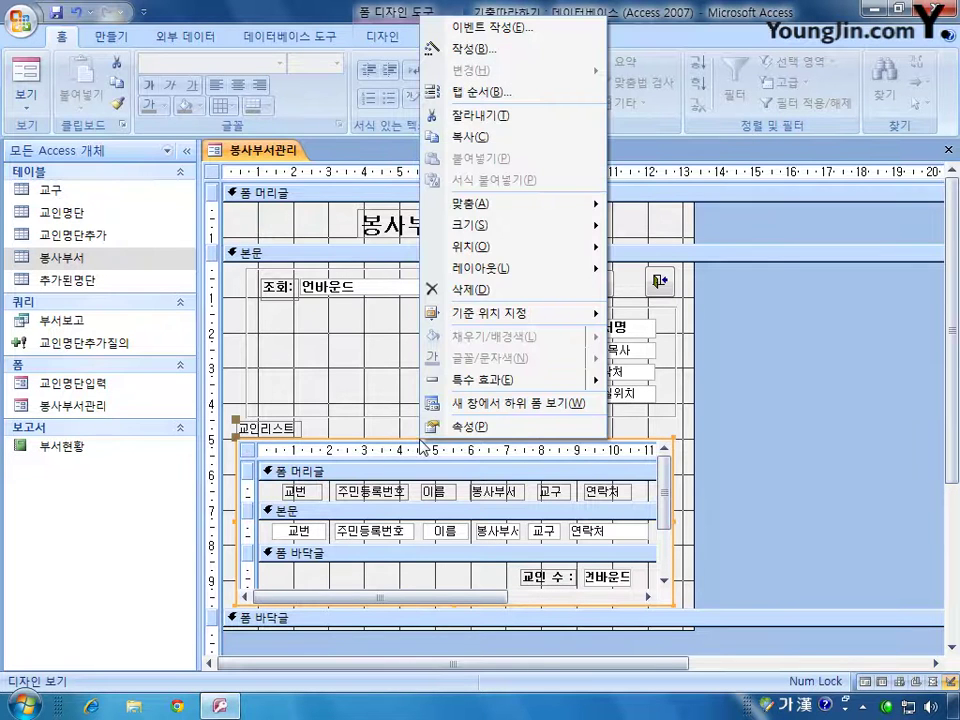
{"action": "left_click", "coordinate": [393, 445]}
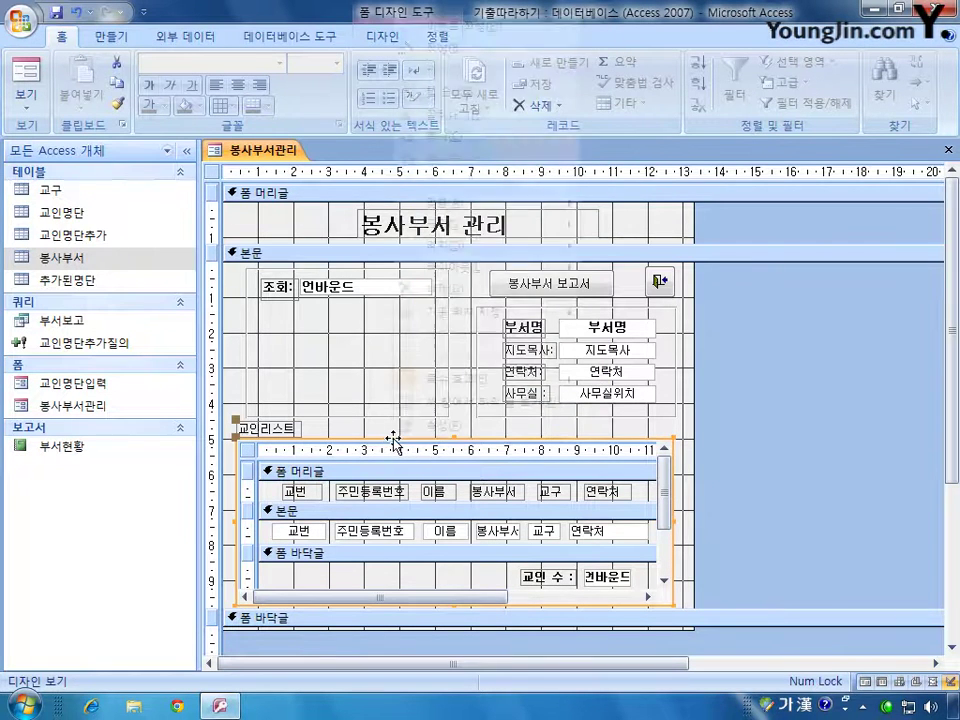
{"action": "right_click", "coordinate": [392, 441]}
{"action": "left_click", "coordinate": [433, 426]}
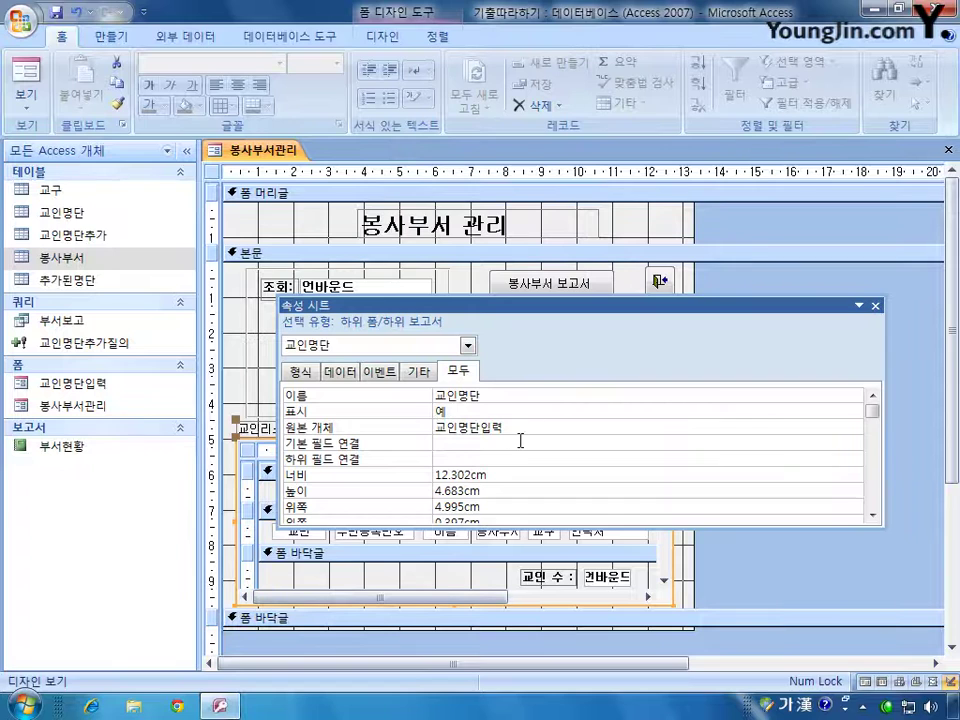
{"action": "left_click", "coordinate": [490, 446]}
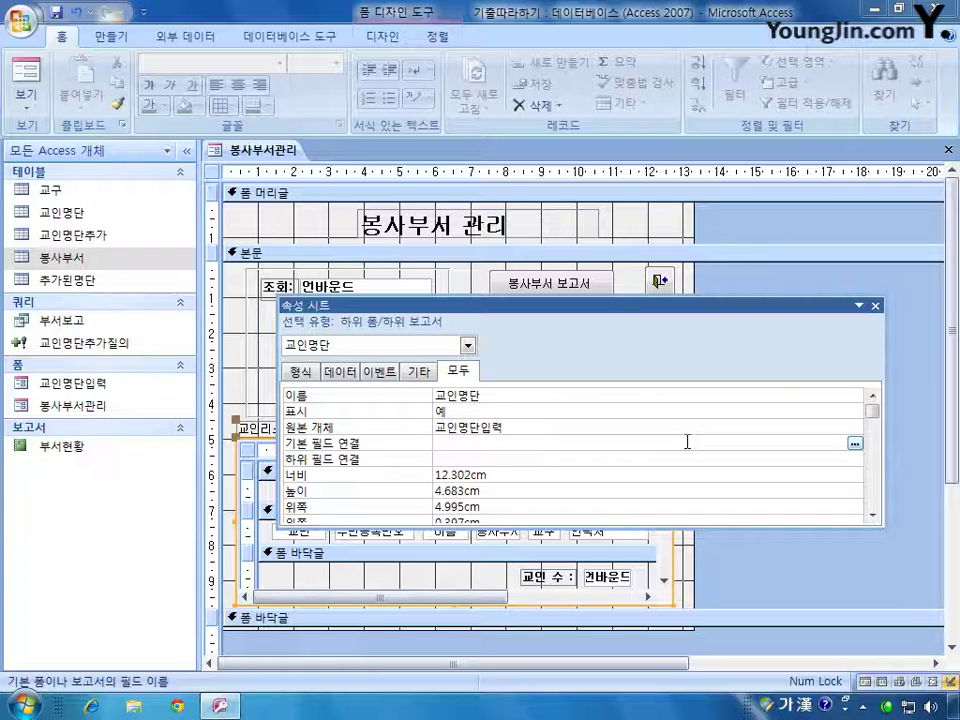
{"action": "left_click", "coordinate": [854, 443]}
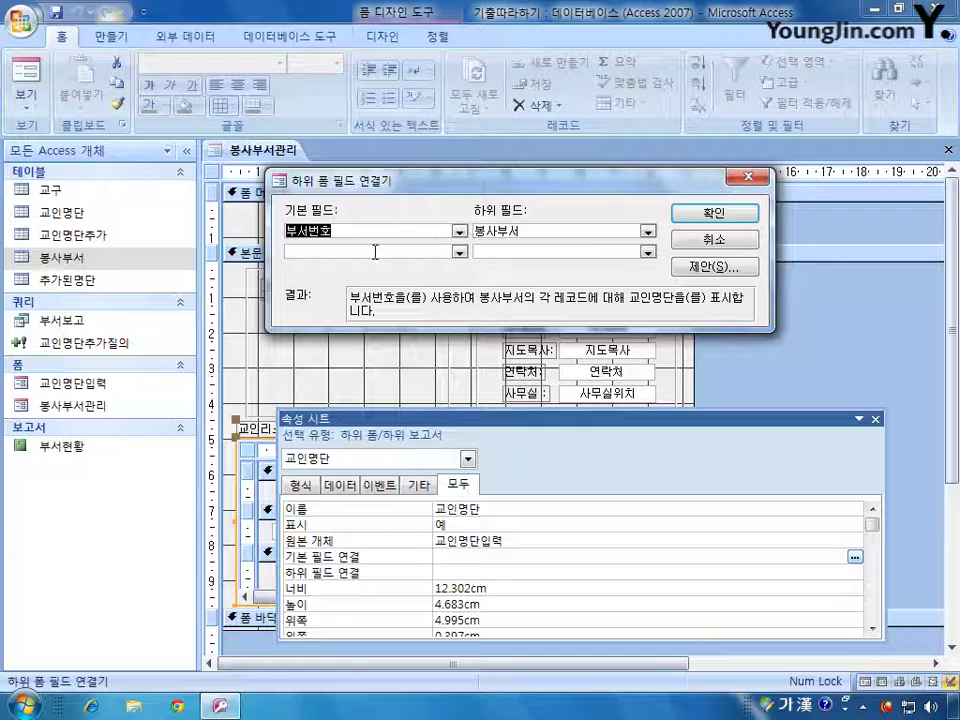
{"action": "left_click", "coordinate": [718, 213]}
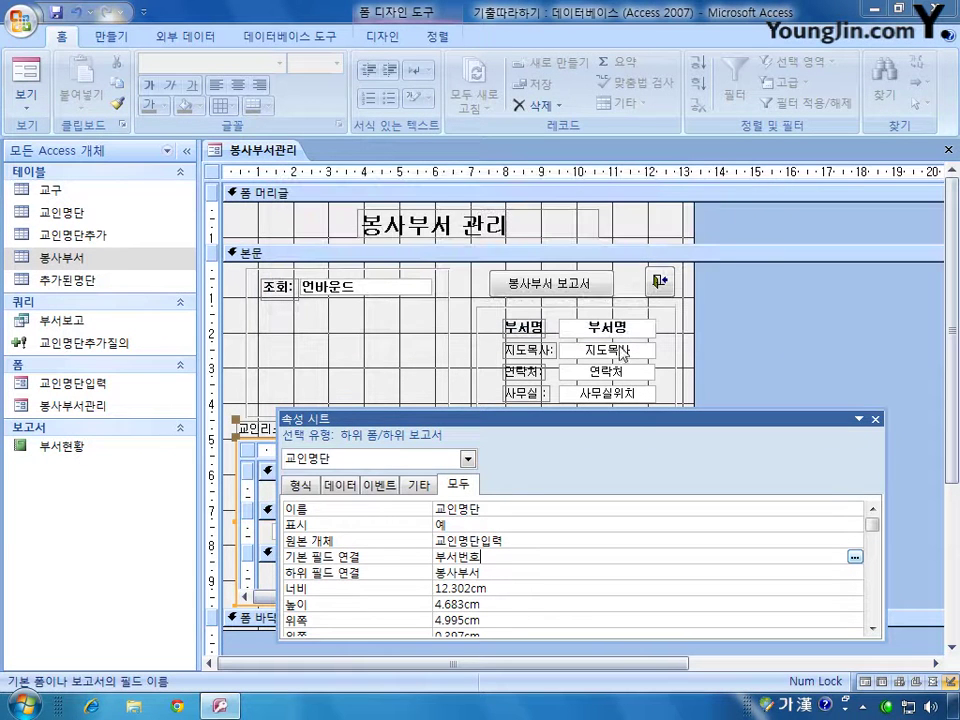
{"action": "left_click", "coordinate": [536, 572]}
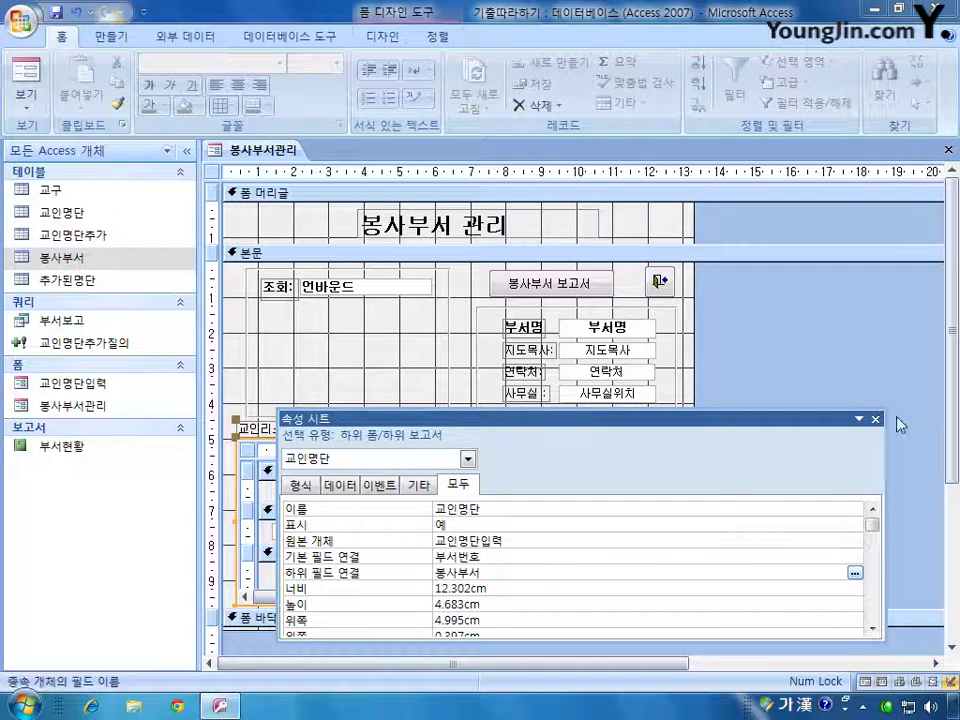
{"action": "left_click", "coordinate": [876, 419]}
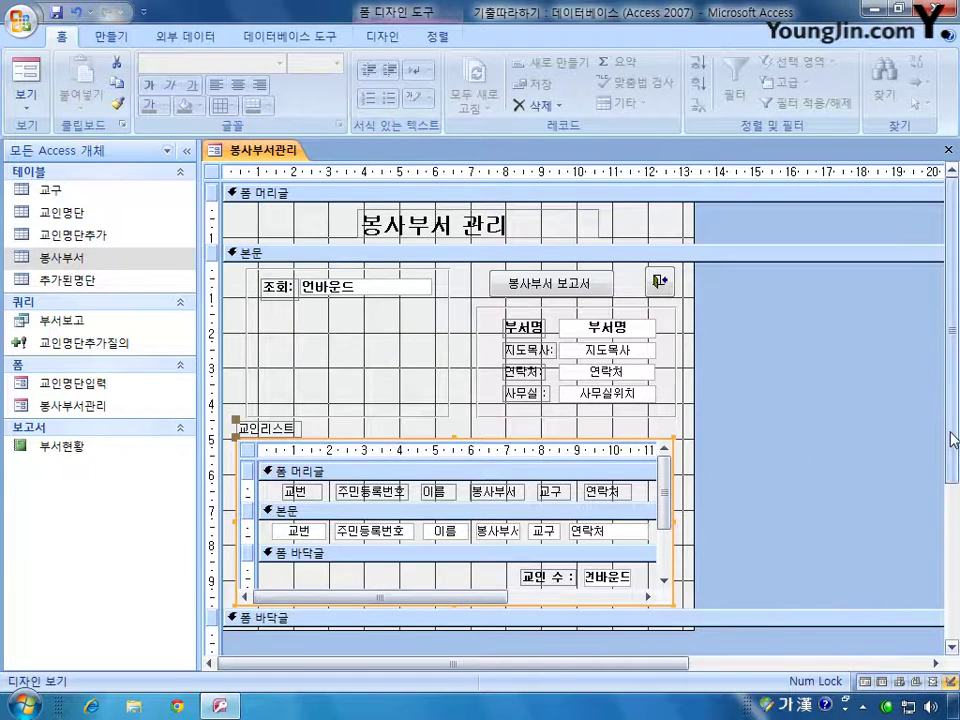
Move the 이름 label in the subform's header left until it lines up with the left edge of the 주민등록번호 label
{"action": "scroll", "coordinate": [935, 490], "scroll_direction": "down", "scroll_amount": 3}
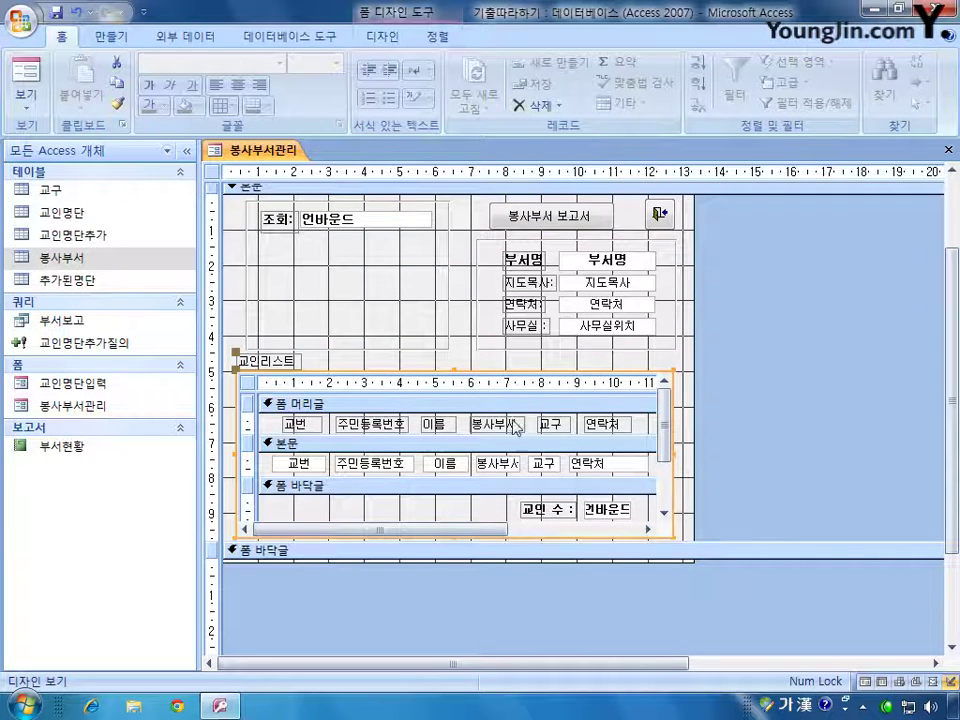
{"action": "left_click", "coordinate": [447, 467]}
{"action": "left_click", "coordinate": [388, 463]}
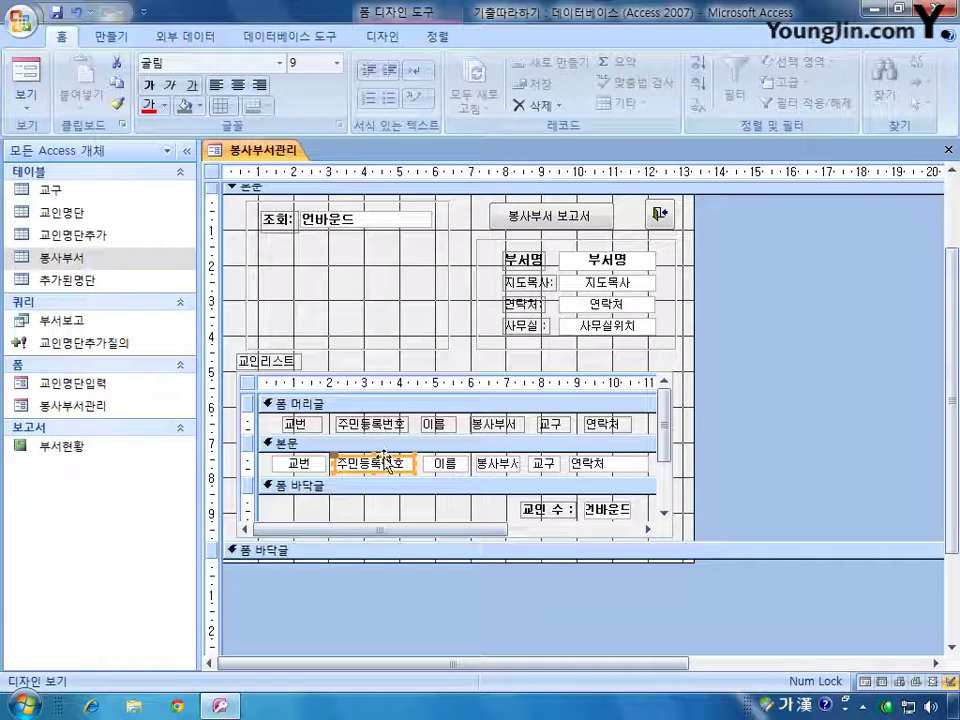
{"action": "left_click", "coordinate": [448, 424]}
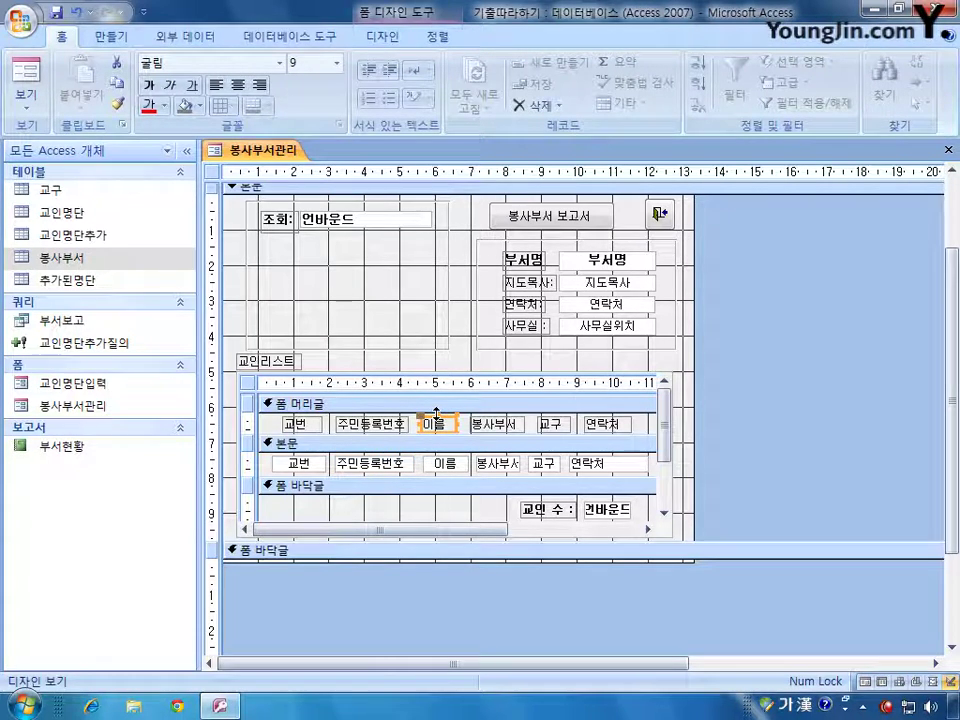
{"action": "key", "text": "Left"}
{"action": "key", "text": "Left"}
{"action": "key", "text": "Left"}
{"action": "key", "text": "Left"}
{"action": "key", "text": "Left"}
{"action": "key", "text": "Left"}
{"action": "key", "text": "Left"}
{"action": "key", "text": "Left"}
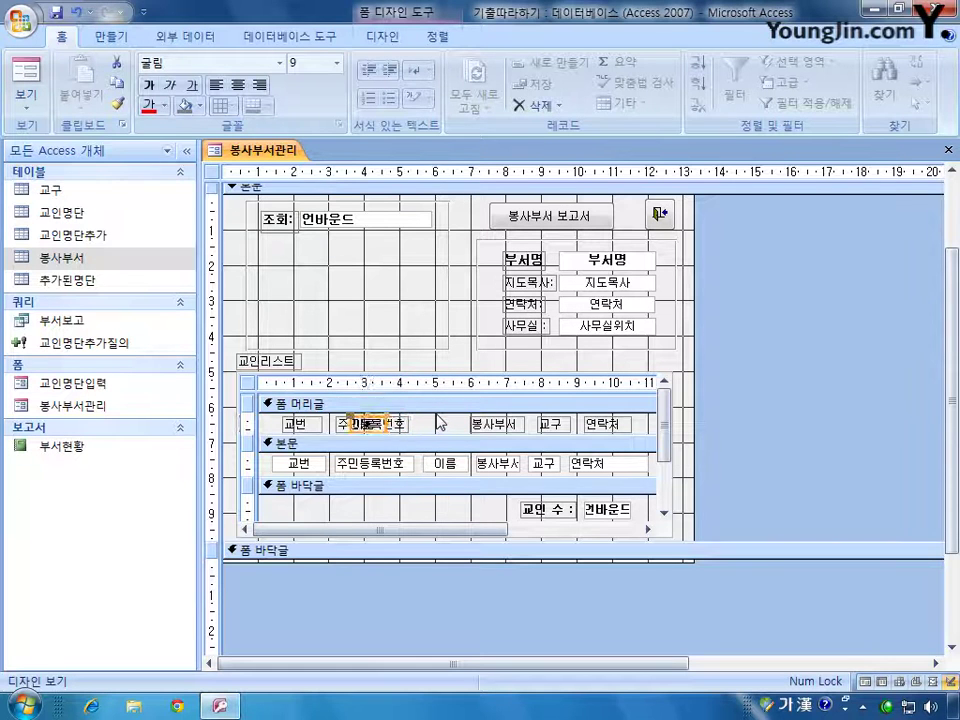
{"action": "key", "text": "Left"}
{"action": "key", "text": "Left"}
{"action": "key", "text": "Left"}
{"action": "key", "text": "Left"}
{"action": "key", "text": "Left"}
{"action": "key", "text": "Left"}
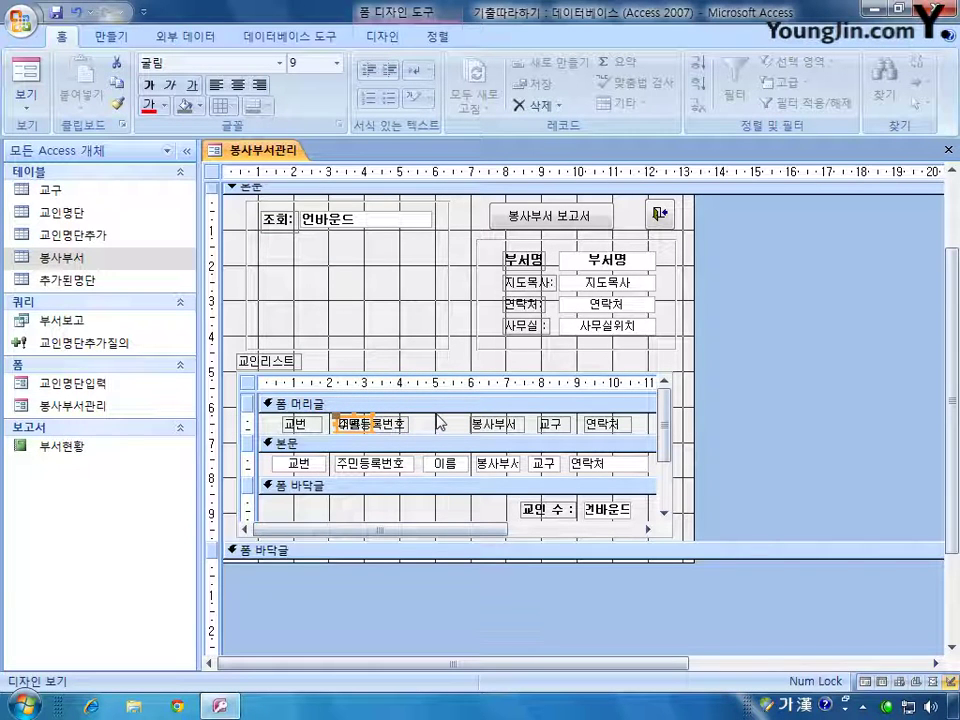
Move the 주민등록번호 label in the subform's header right until it sits between the 이름 and 봉사부서 labels
{"action": "key", "text": "shift+Right"}
{"action": "key", "text": "shift+Right"}
{"action": "key", "text": "shift+Right"}
{"action": "key", "text": "shift+Right"}
{"action": "key", "text": "shift+Right"}
{"action": "key", "text": "shift+Right"}
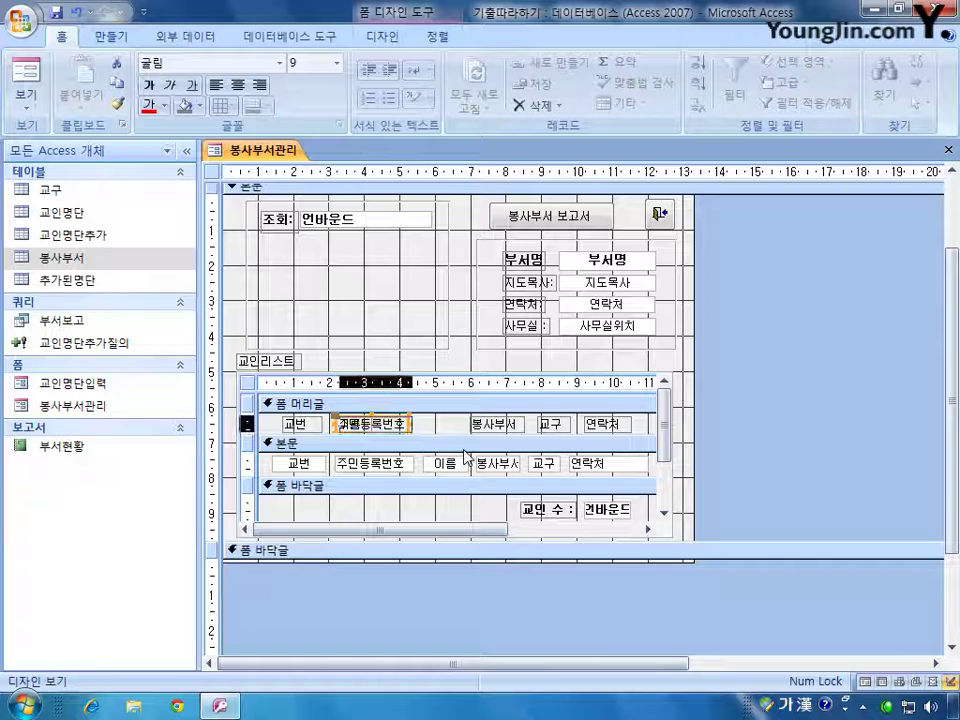
{"action": "key", "text": "Right"}
{"action": "key", "text": "Right"}
{"action": "key", "text": "Right"}
{"action": "key", "text": "Right"}
{"action": "key", "text": "Right"}
{"action": "key", "text": "Right"}
{"action": "key", "text": "Right"}
{"action": "key", "text": "Right"}
{"action": "key", "text": "Right"}
{"action": "key", "text": "Right"}
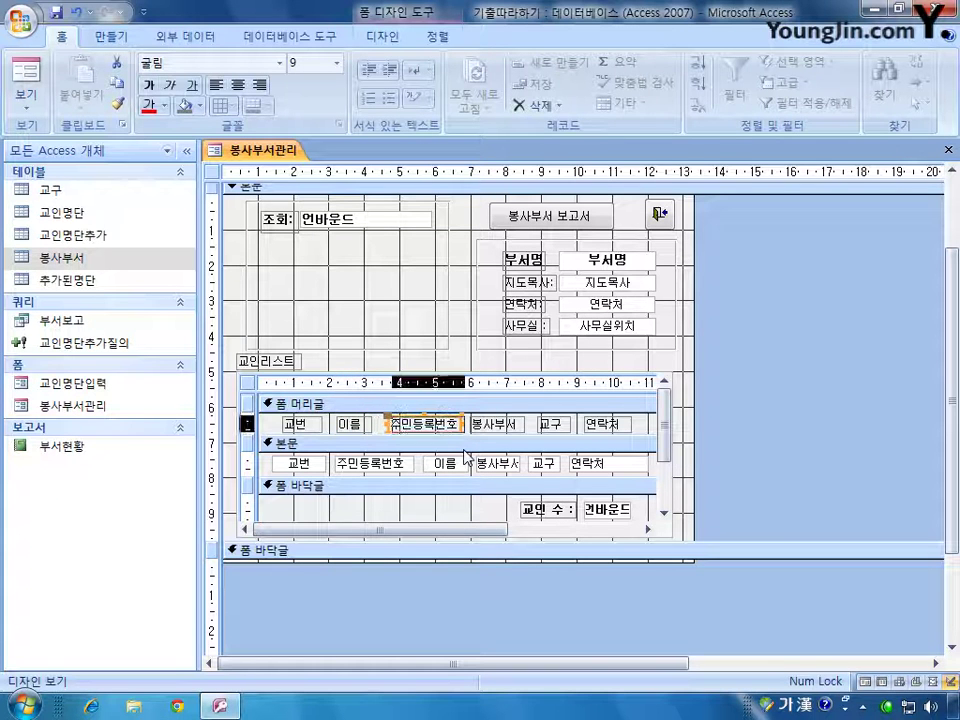
Move the 이름 text box in the subform's detail section left until it lines up with the left edge of the 주민등록번호 text box
{"action": "left_click", "coordinate": [450, 463]}
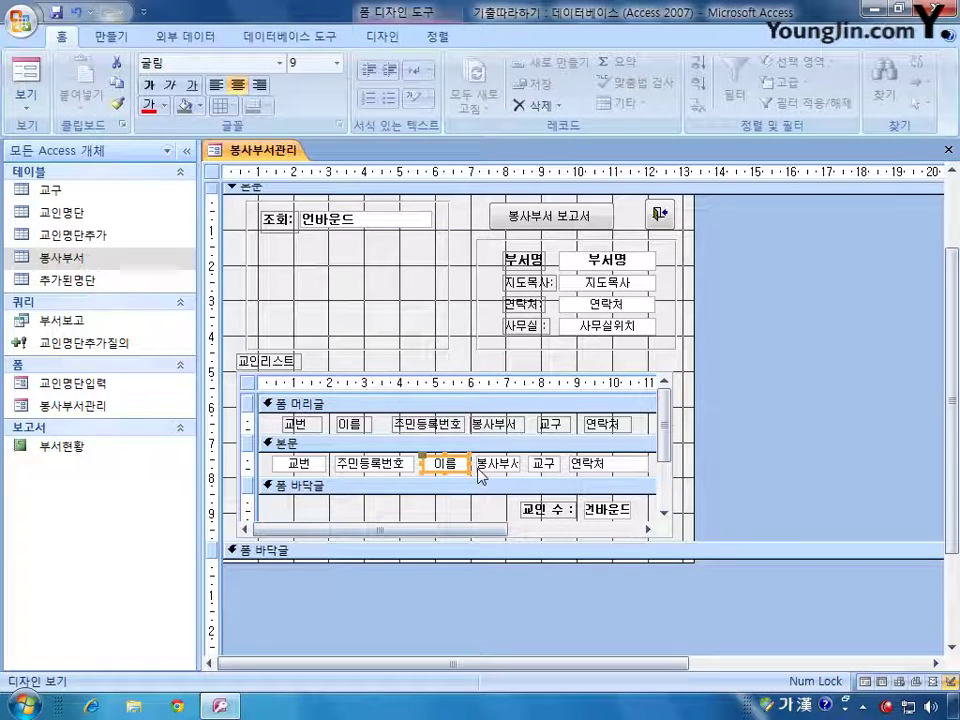
{"action": "key", "text": "Left"}
{"action": "key", "text": "Left"}
{"action": "key", "text": "Left"}
{"action": "key", "text": "Left"}
{"action": "key", "text": "Left"}
{"action": "key", "text": "Left"}
{"action": "key", "text": "Left"}
{"action": "key", "text": "Left"}
{"action": "key", "text": "Left"}
{"action": "key", "text": "Left"}
{"action": "key", "text": "Left"}
{"action": "key", "text": "Left"}
{"action": "key", "text": "Left"}
{"action": "key", "text": "Left"}
{"action": "key", "text": "Right"}
{"action": "key", "text": "Right"}
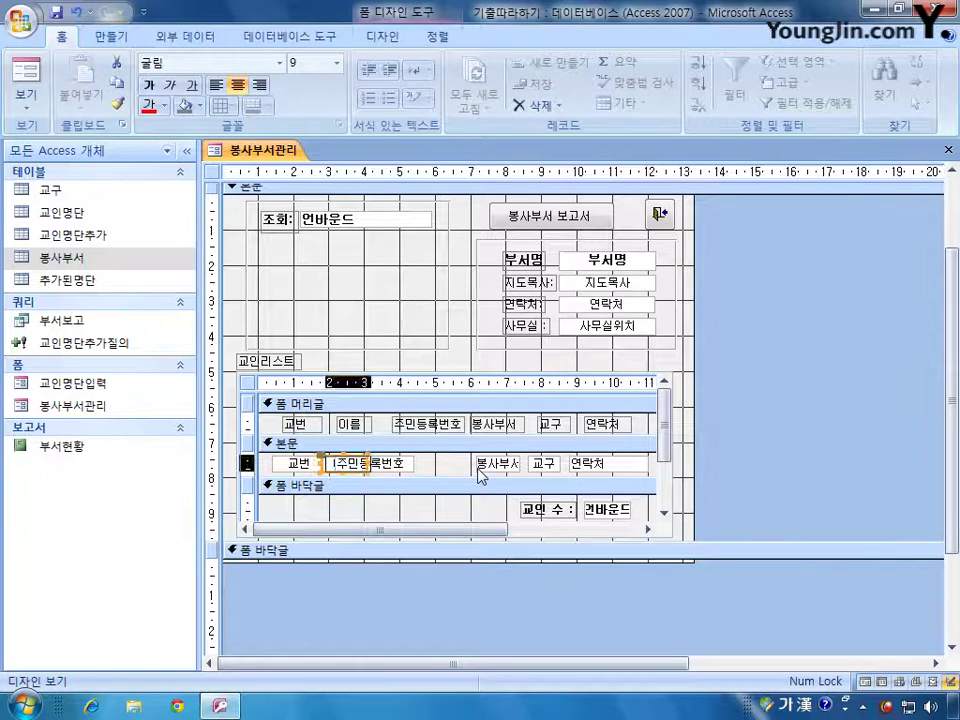
{"action": "key", "text": "shift+Right"}
{"action": "key", "text": "shift+Right"}
{"action": "key", "text": "shift+Right"}
{"action": "key", "text": "shift+Right"}
{"action": "key", "text": "shift+Right"}
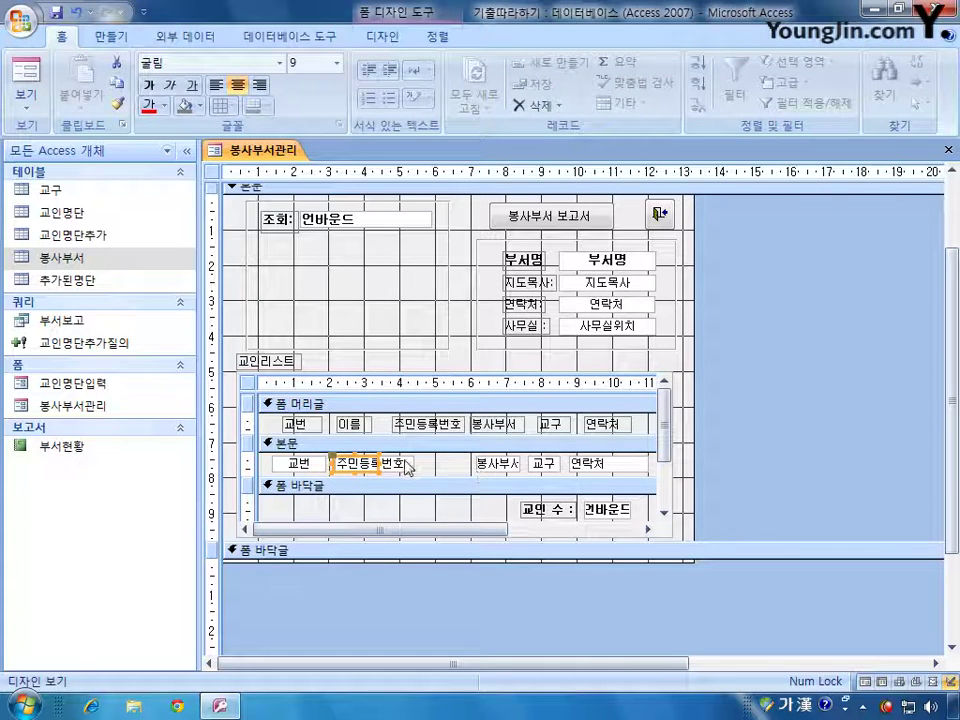
Move the 주민등록번호 text box in the subform's detail section right, placing it between the 이름 and 봉사부서 text boxes
{"action": "key", "text": "Right"}
{"action": "key", "text": "Right"}
{"action": "key", "text": "Right"}
{"action": "key", "text": "Right"}
{"action": "key", "text": "Right"}
{"action": "key", "text": "Right"}
{"action": "key", "text": "Right"}
{"action": "key", "text": "Right"}
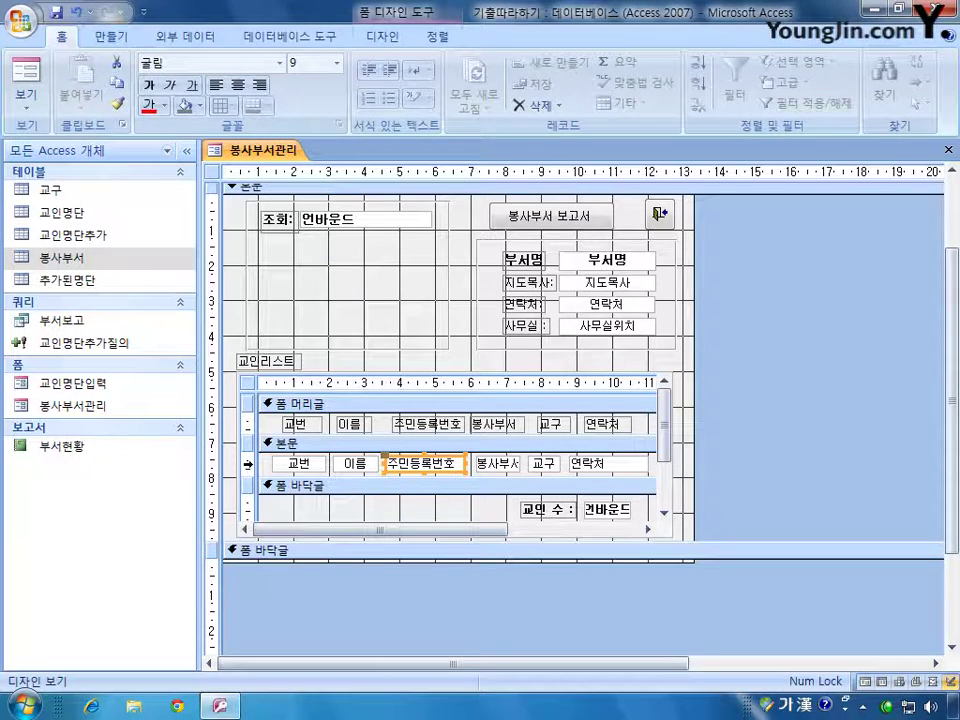
Make the horizontal spacing equal between all text boxes in the subform's detail section
{"action": "mouse_move", "coordinate": [358, 533]}
{"action": "left_mouse_down"}
{"action": "mouse_move", "coordinate": [474, 545]}
{"action": "mouse_move", "coordinate": [360, 540]}
{"action": "left_mouse_up"}
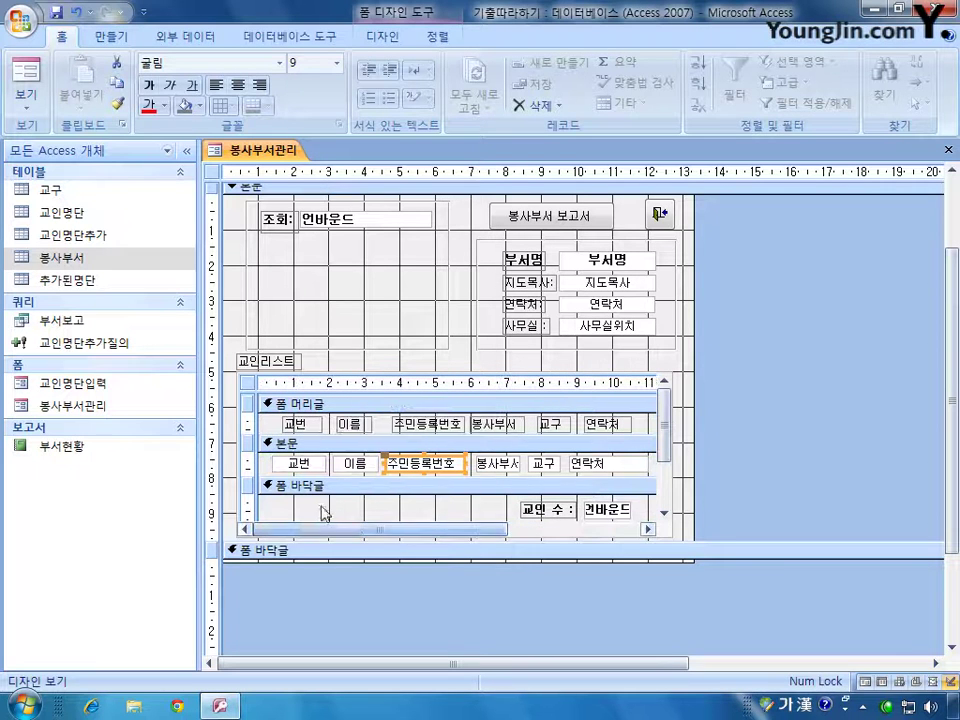
{"action": "left_click", "coordinate": [246, 463]}
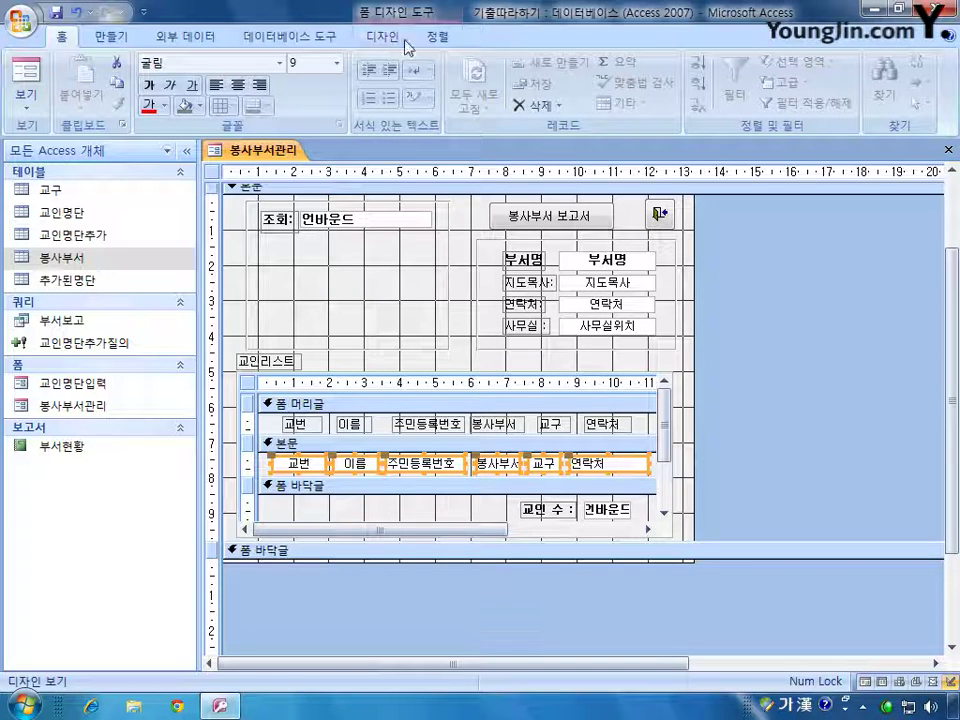
{"action": "left_click", "coordinate": [438, 37]}
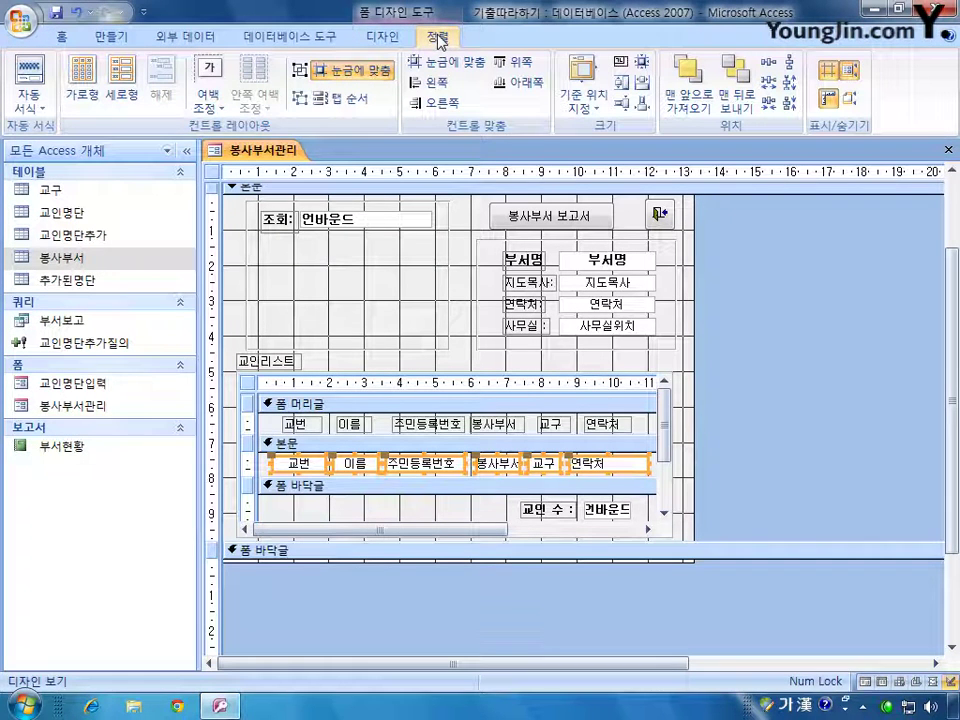
{"action": "left_click", "coordinate": [771, 72]}
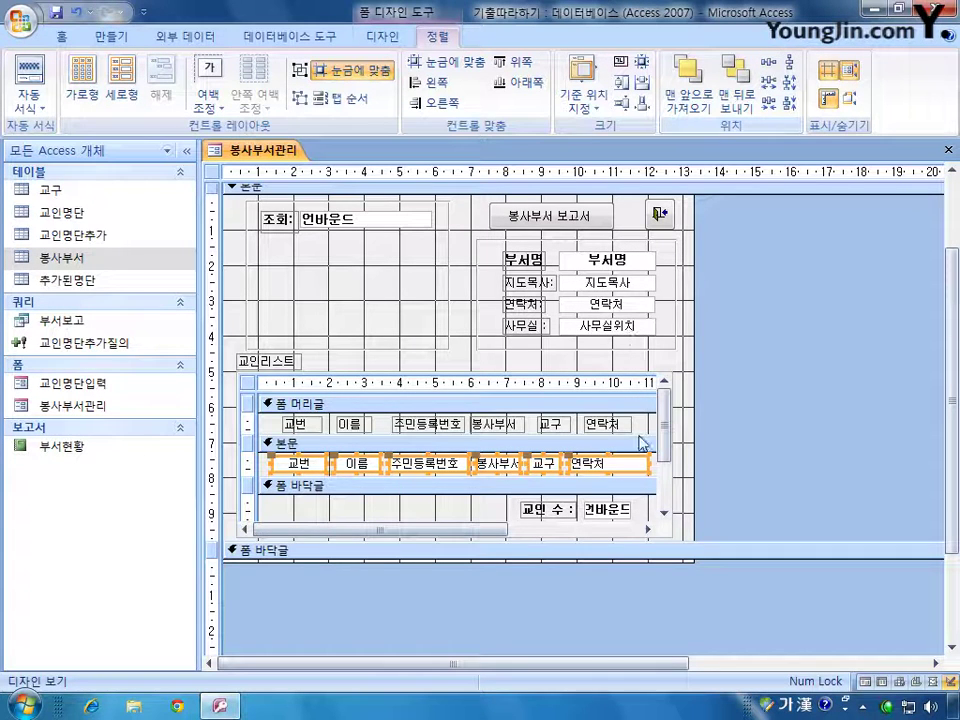
{"action": "left_click", "coordinate": [292, 485]}
{"action": "left_click", "coordinate": [289, 468]}
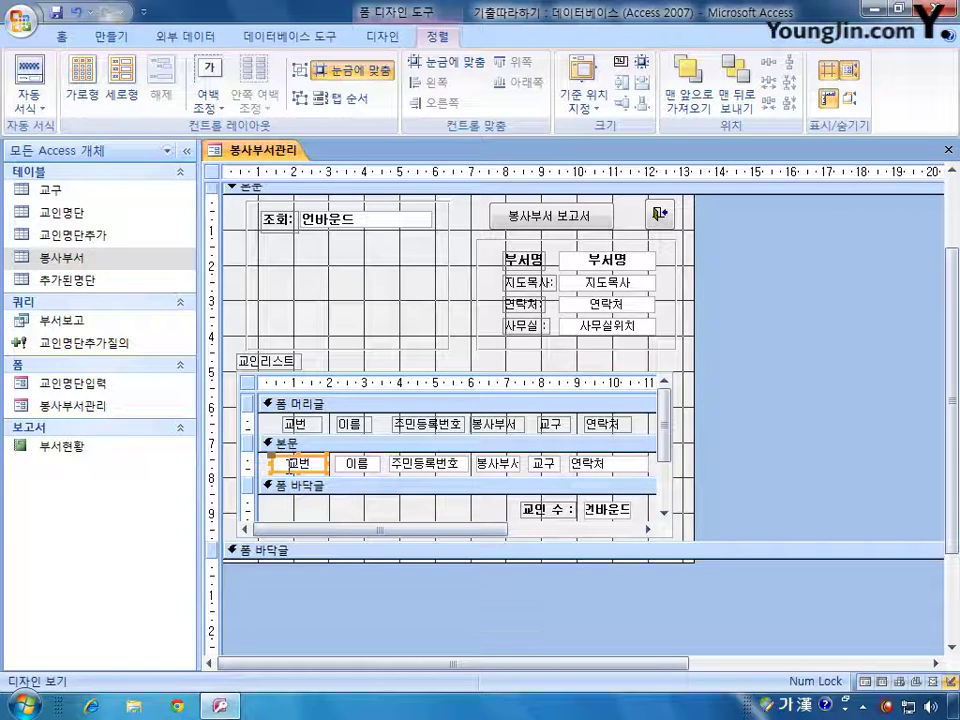
{"action": "double_click", "coordinate": [305, 462]}
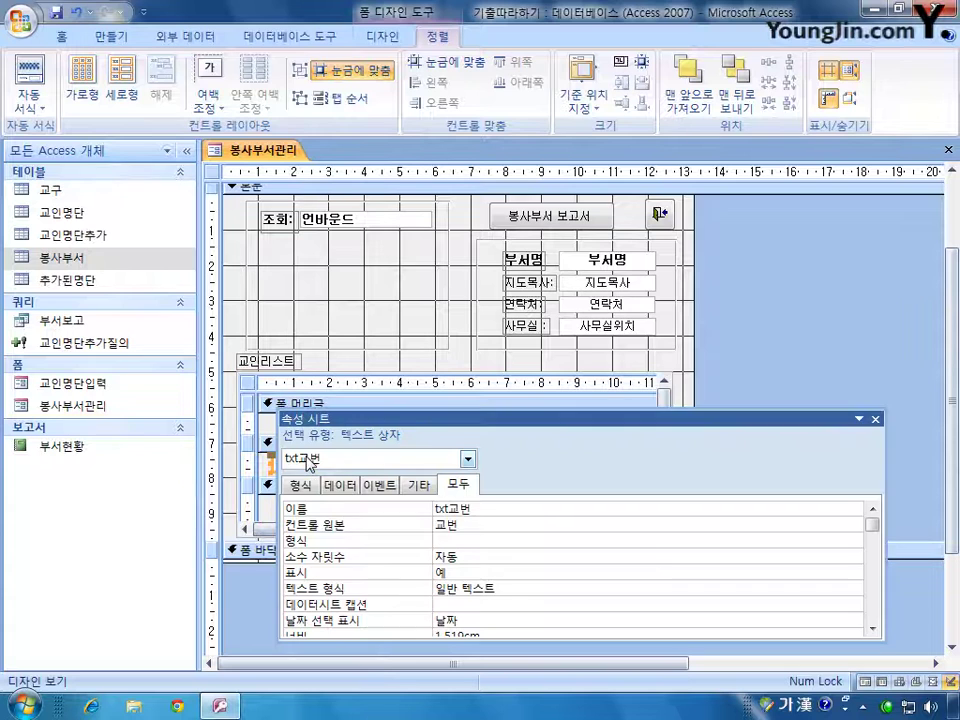
{"action": "left_click_drag", "start_coordinate": [435, 420], "coordinate": [422, 193]}
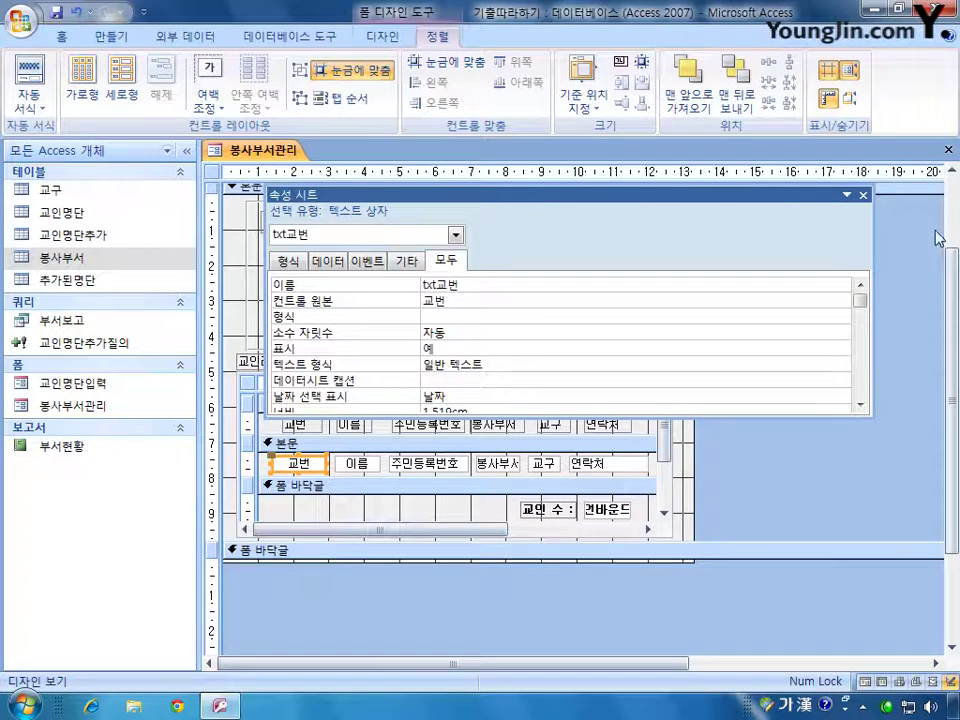
{"action": "left_click", "coordinate": [864, 195]}
Review the tab order of the subform's detail section, then close the tab order dialog without changes
{"action": "left_click", "coordinate": [248, 383]}
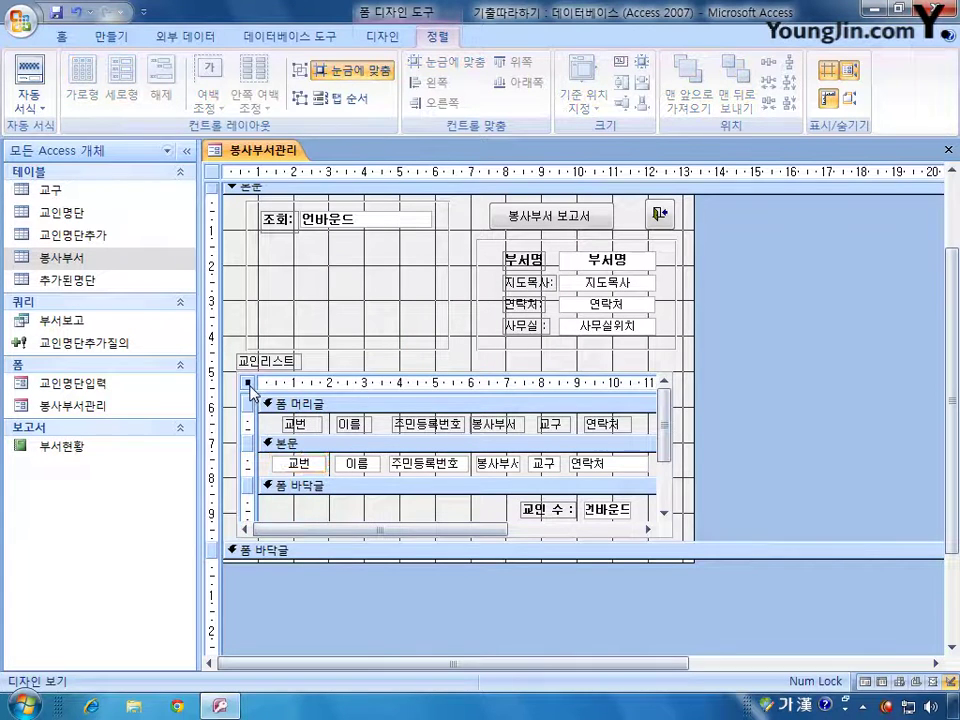
{"action": "right_click", "coordinate": [249, 384]}
{"action": "left_click", "coordinate": [305, 549]}
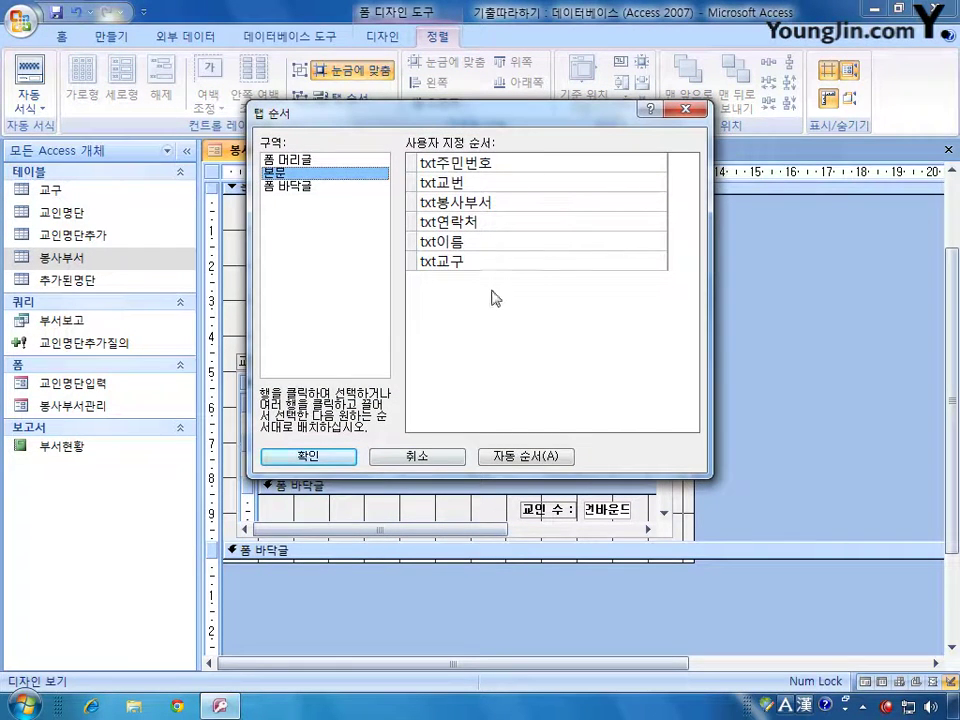
{"action": "left_click", "coordinate": [685, 108]}
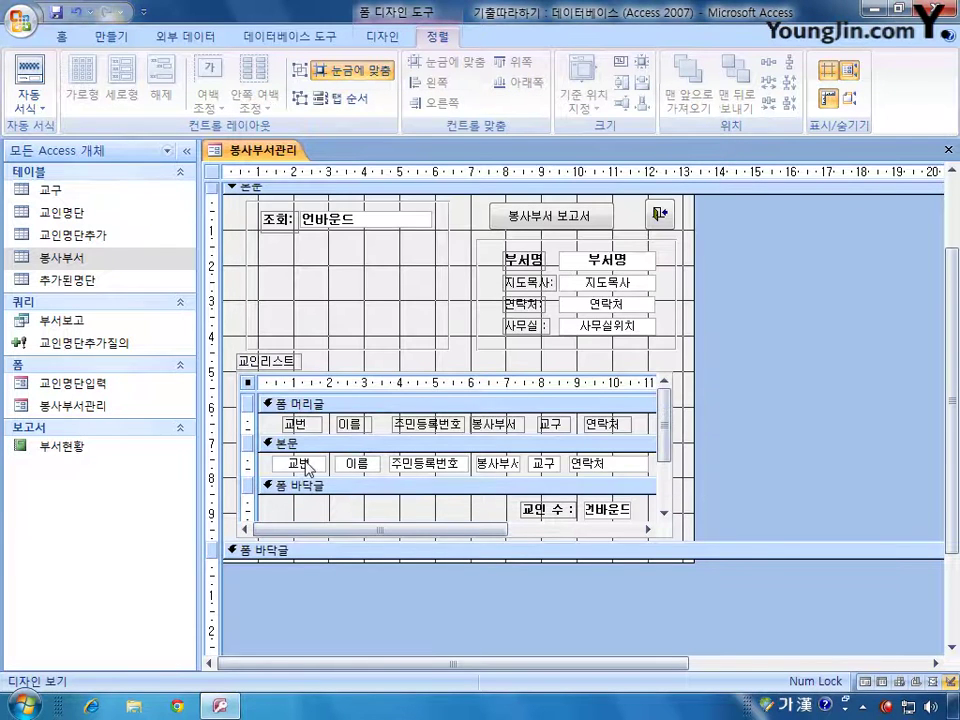
Inspect the tab index property of the 교번 and 이름 text boxes in the subform's detail section
{"action": "left_click", "coordinate": [307, 466]}
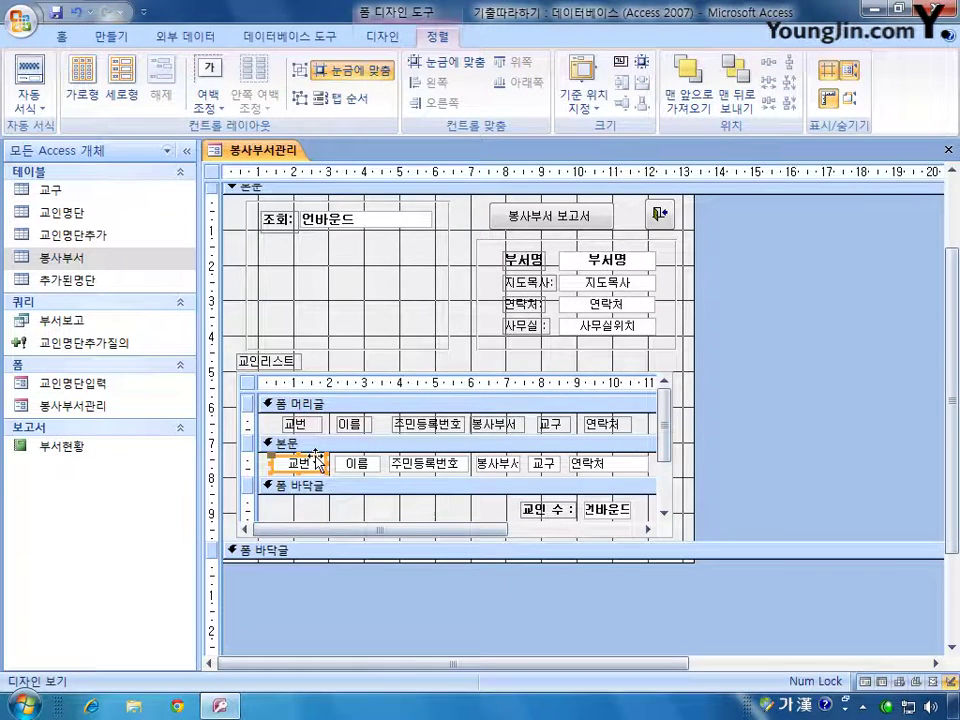
{"action": "double_click", "coordinate": [315, 462]}
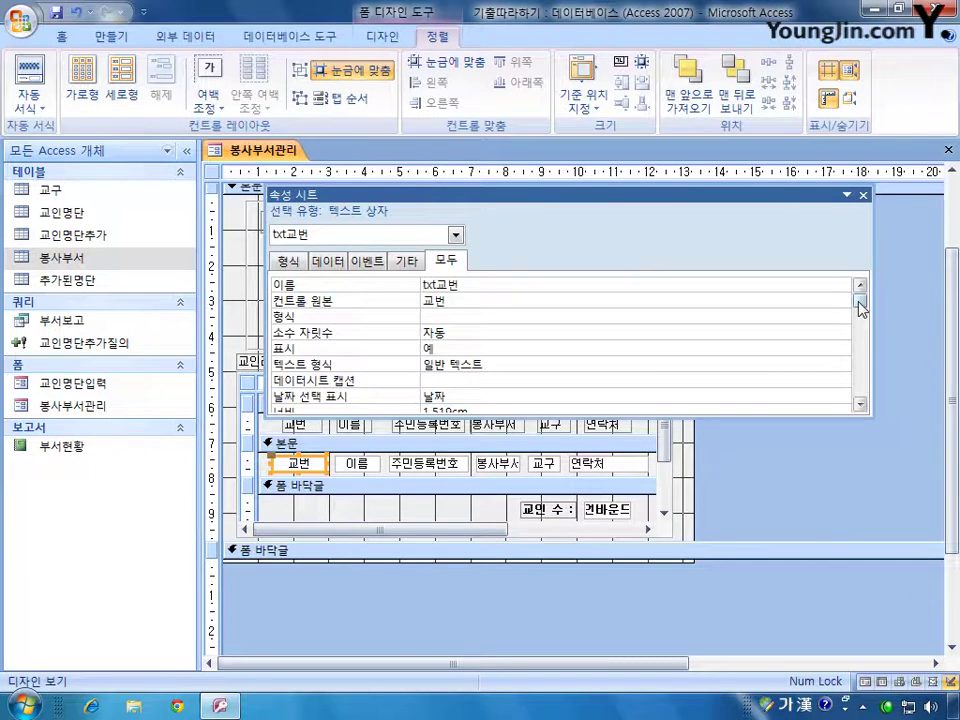
{"action": "left_click_drag", "start_coordinate": [860, 302], "coordinate": [850, 393]}
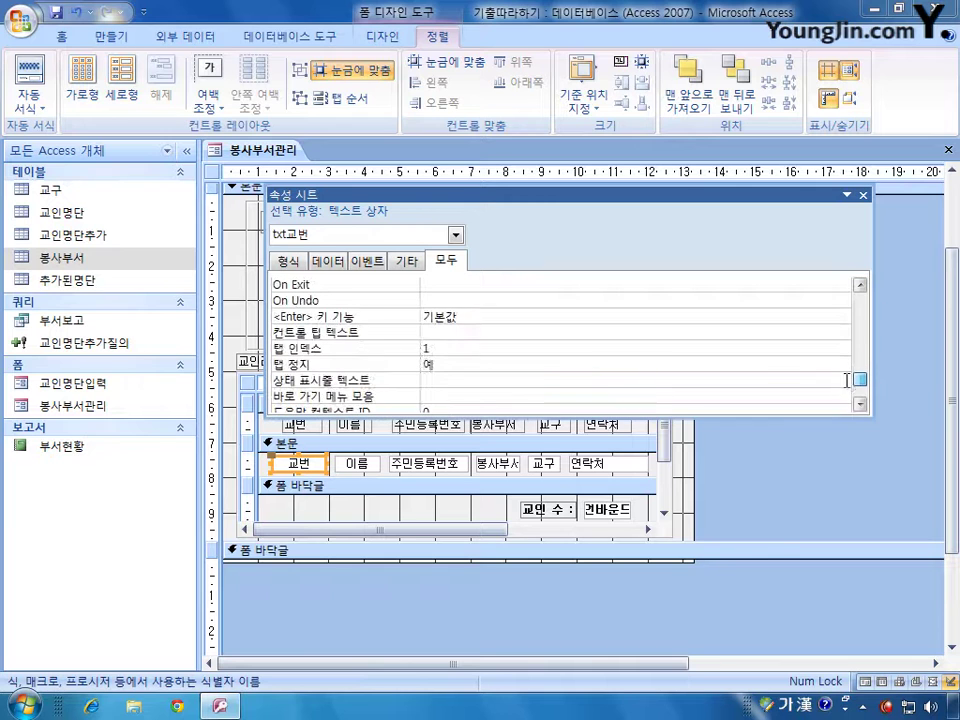
{"action": "left_click", "coordinate": [474, 347]}
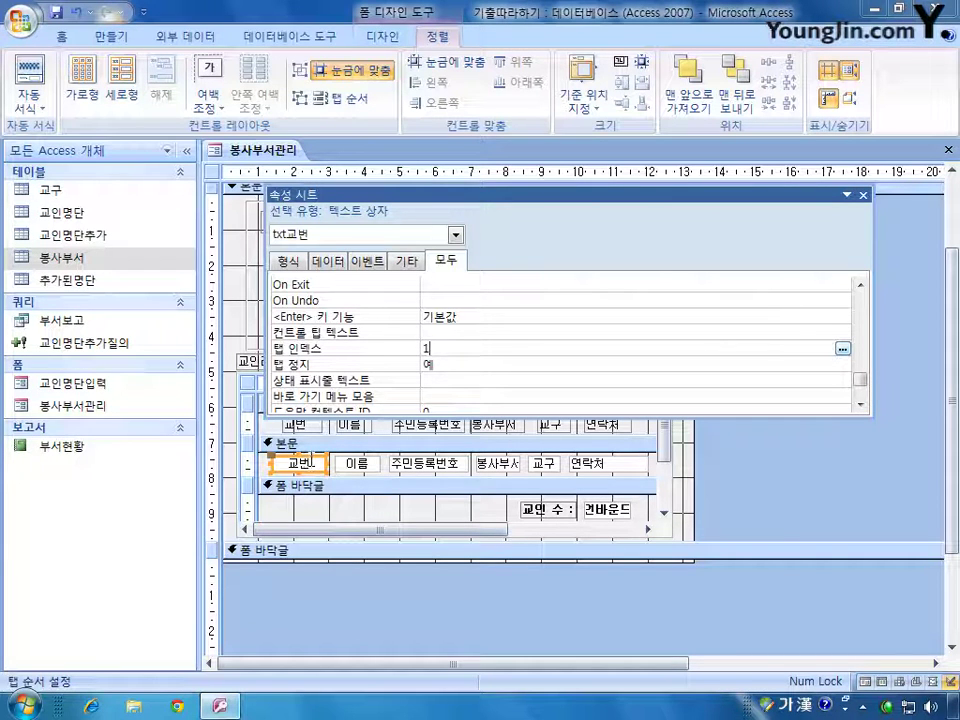
{"action": "left_click", "coordinate": [360, 468]}
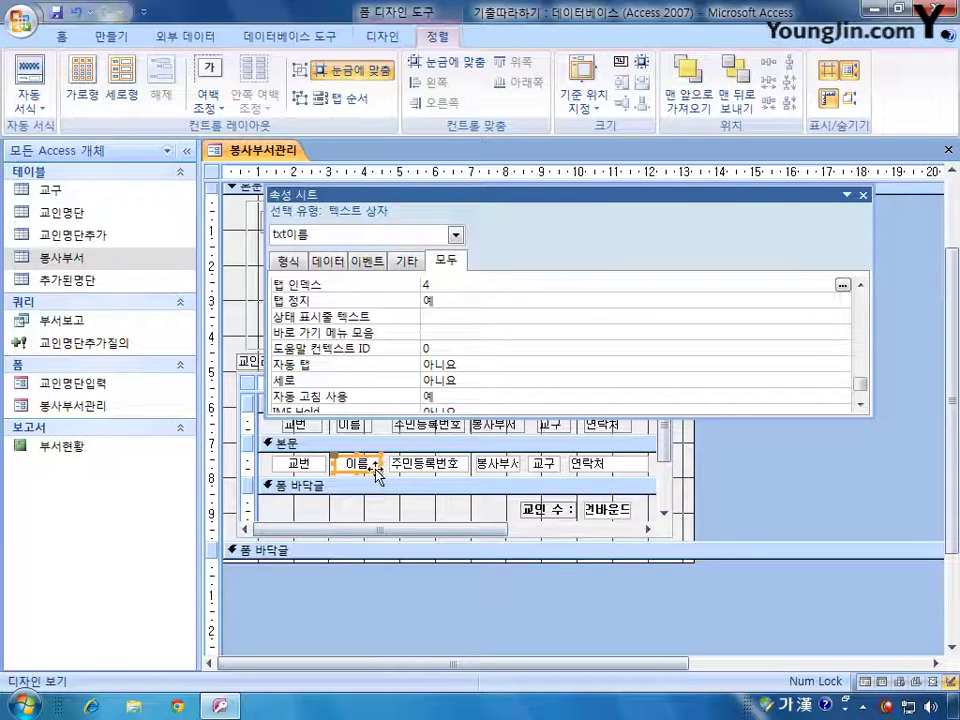
{"action": "key", "text": "shift+Tab"}
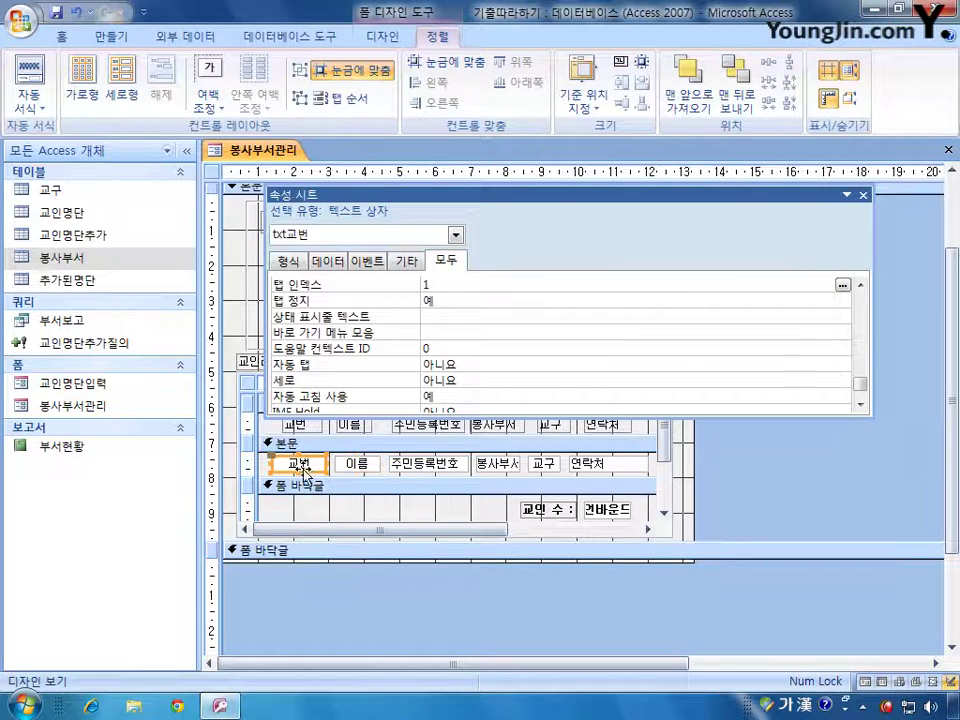
Set the tab index of the 교번 text box in the subform's detail section to 0
{"action": "double_click", "coordinate": [433, 348]}
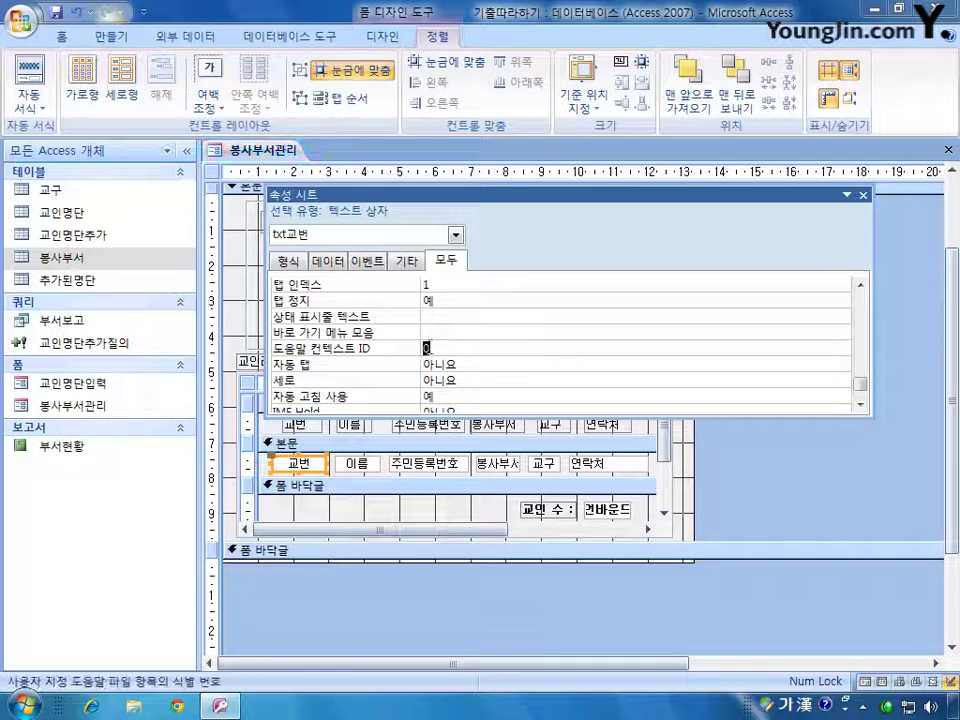
{"action": "left_click", "coordinate": [311, 466]}
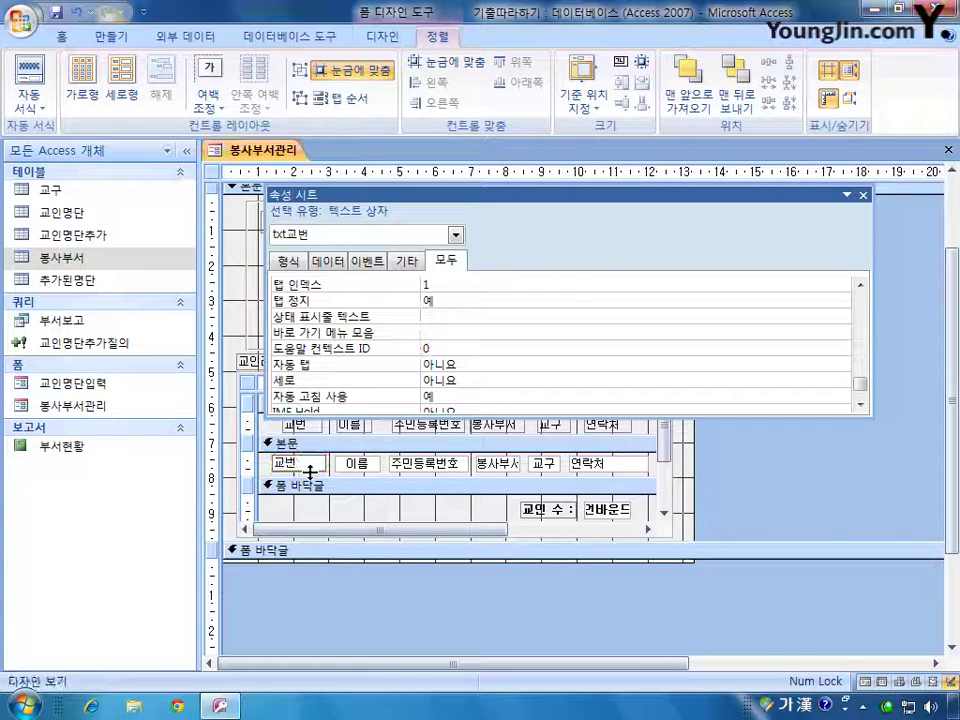
{"action": "left_click", "coordinate": [320, 478]}
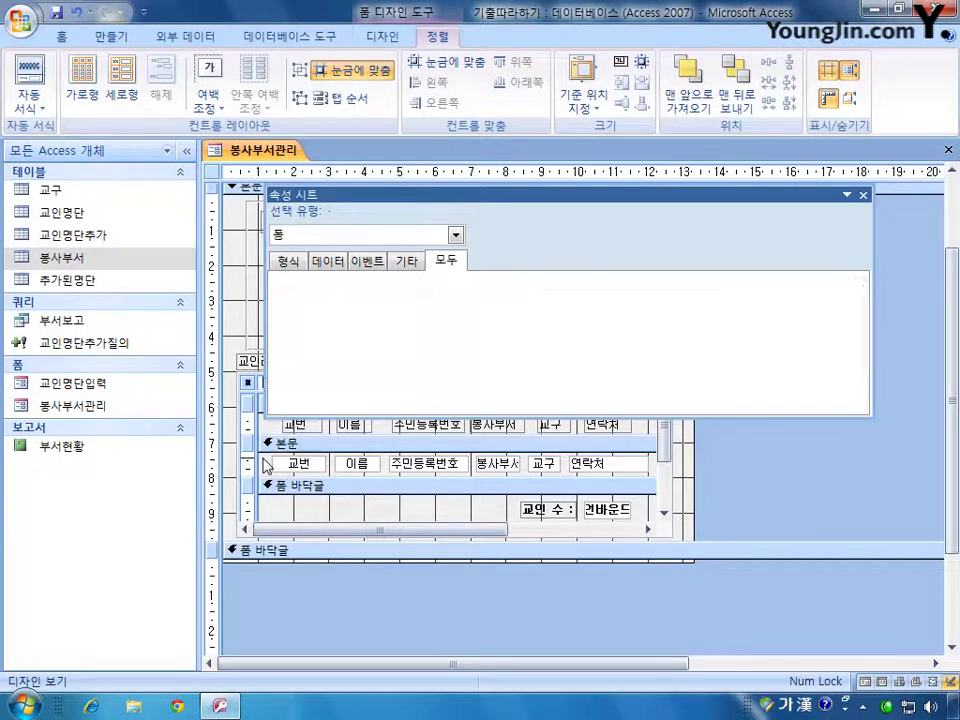
{"action": "left_click", "coordinate": [283, 468]}
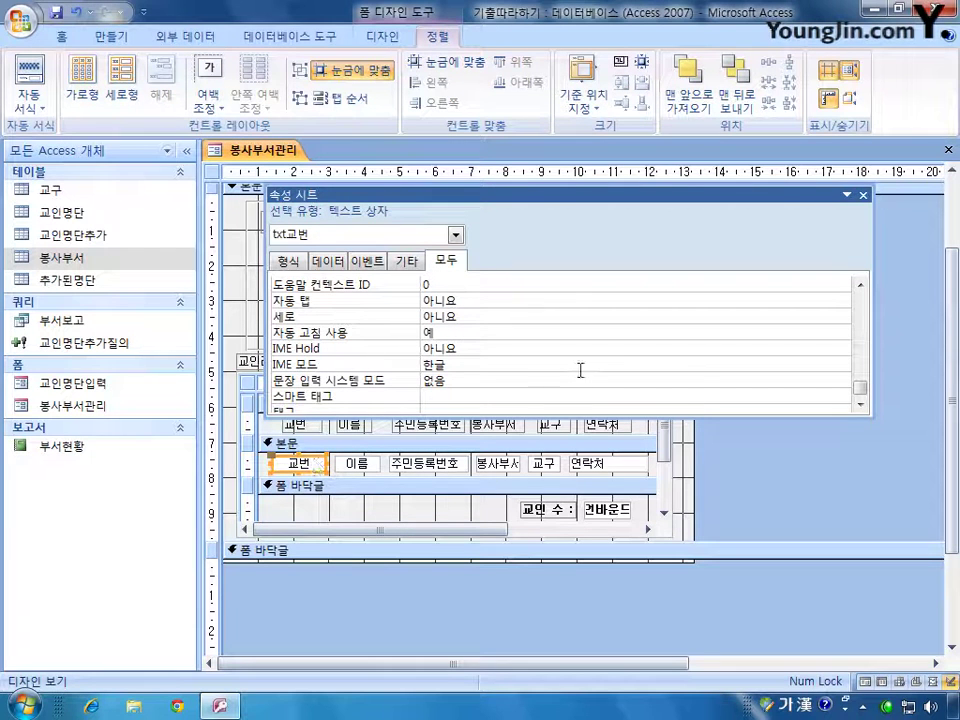
{"action": "left_click_drag", "start_coordinate": [859, 388], "coordinate": [859, 384]}
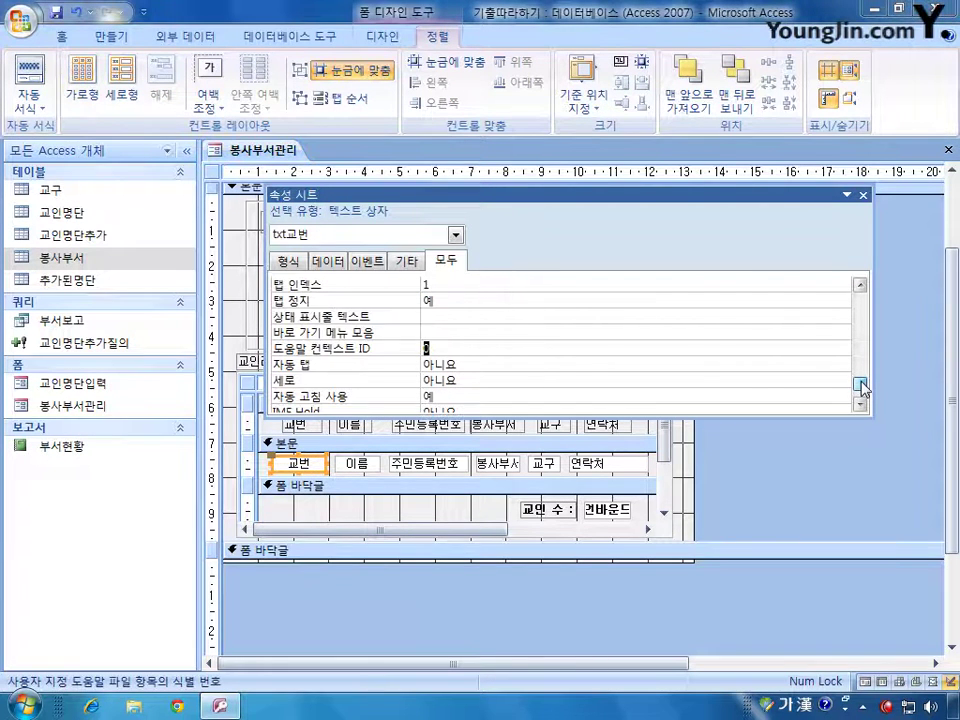
{"action": "left_click", "coordinate": [419, 287]}
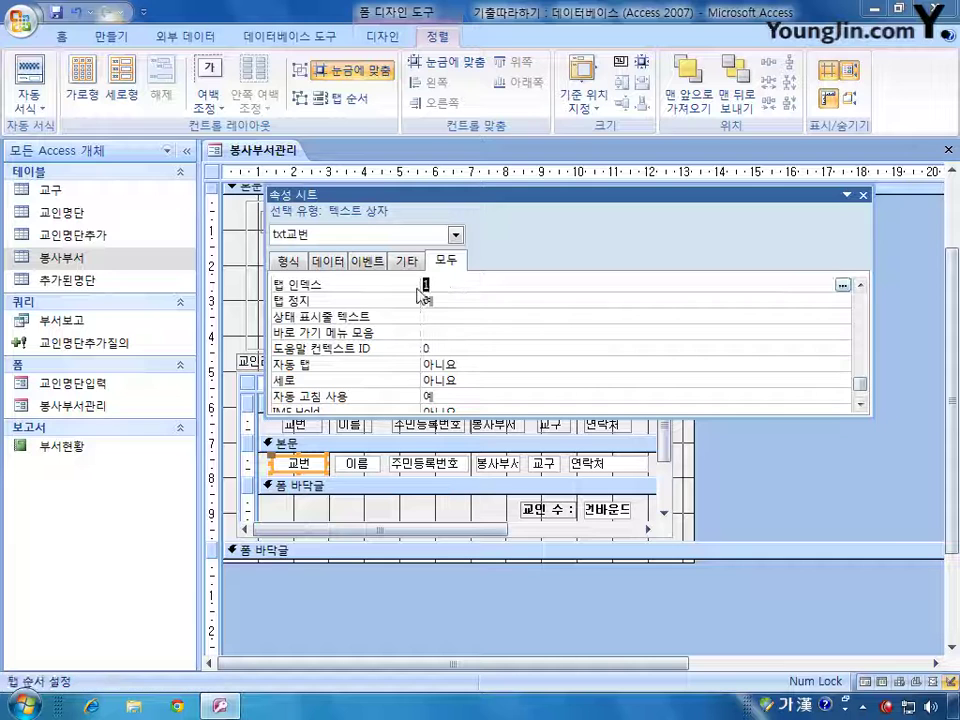
{"action": "type", "text": "0"}
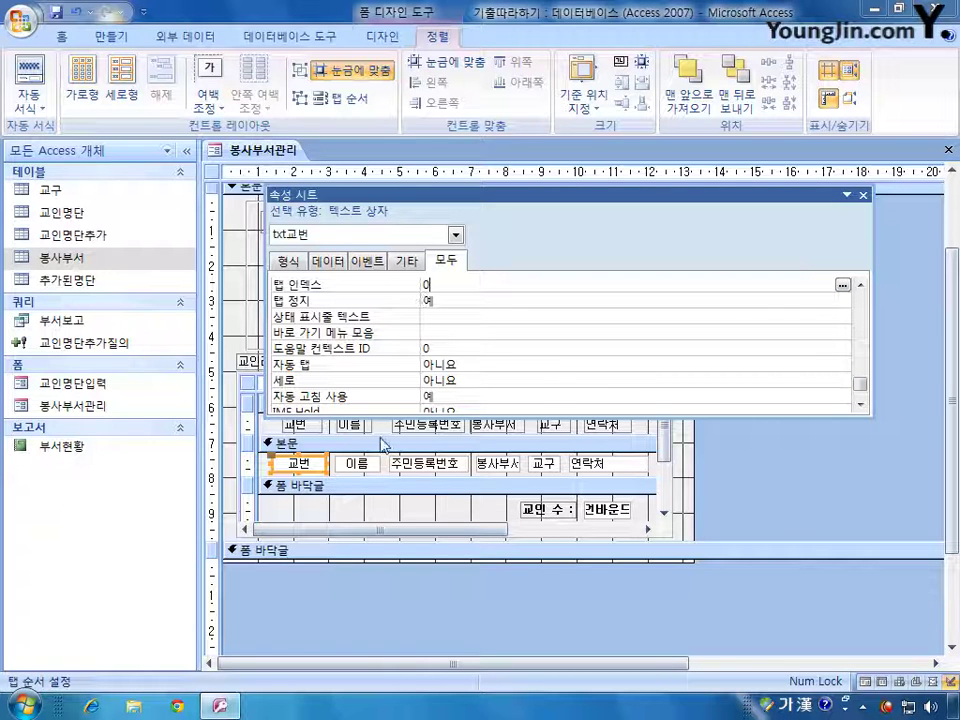
Set the tab index of the 이름 text box to 1 and that of the 교구 text box to 4
{"action": "left_click", "coordinate": [366, 468]}
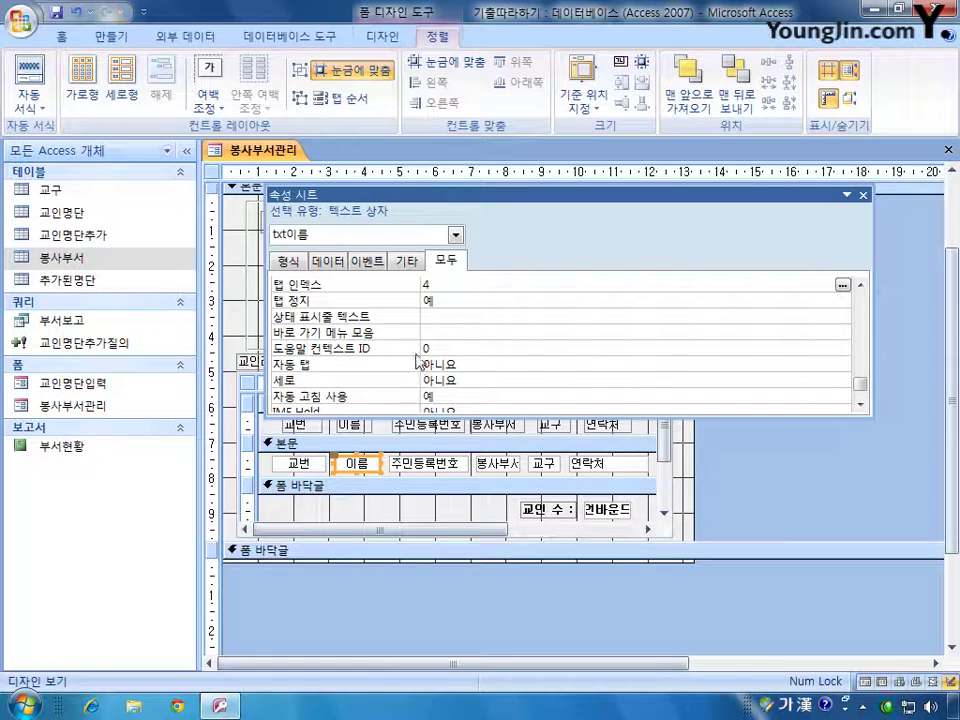
{"action": "left_click", "coordinate": [428, 284]}
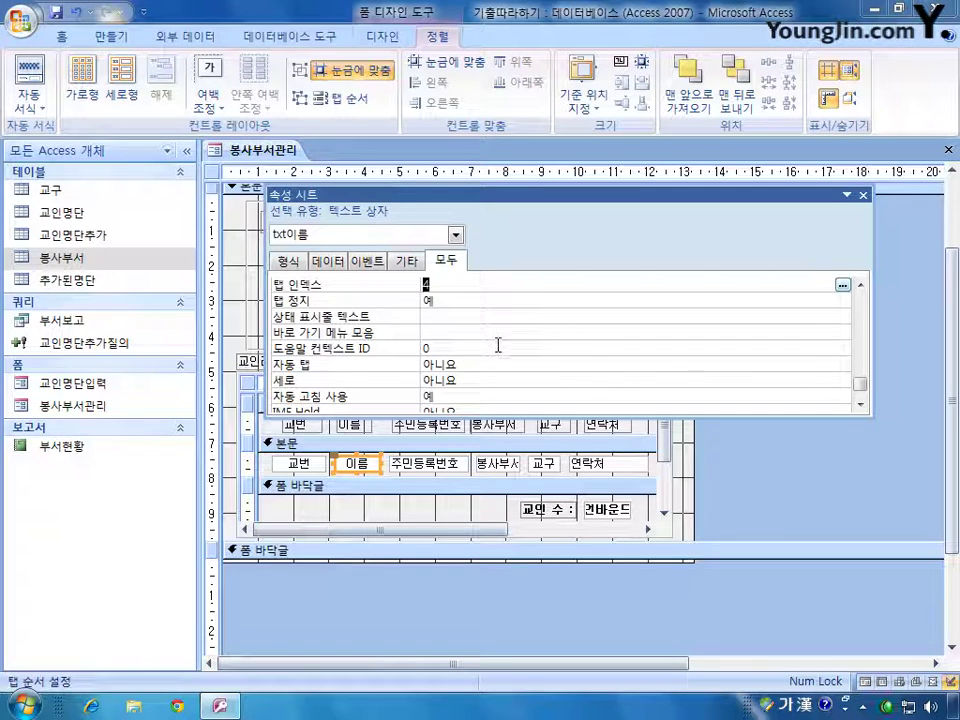
{"action": "left_click", "coordinate": [432, 465]}
{"action": "left_click", "coordinate": [499, 467]}
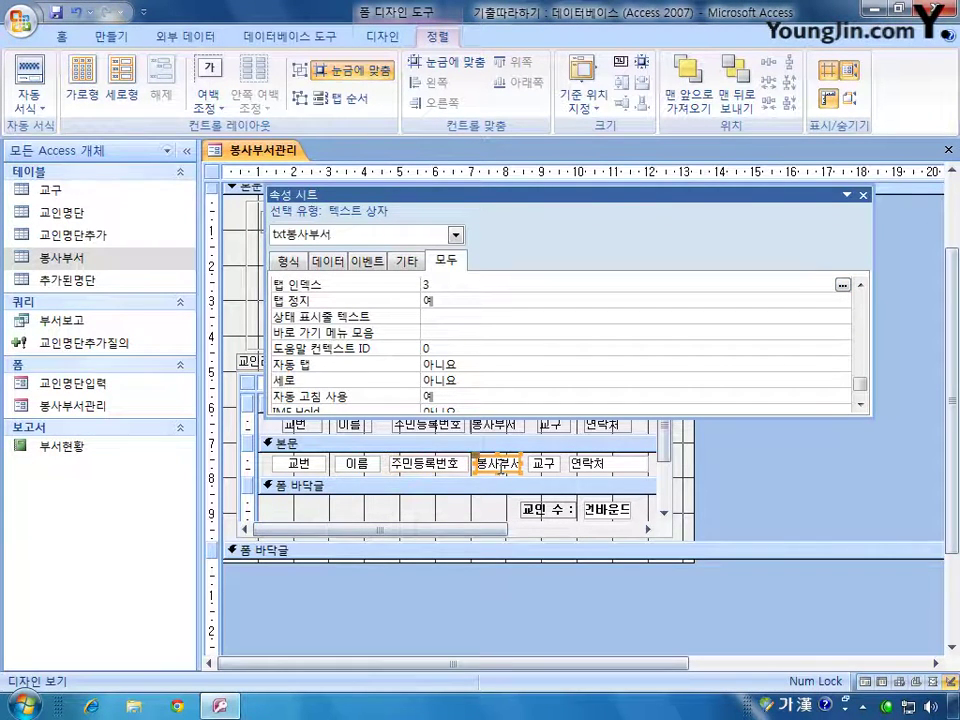
{"action": "left_click", "coordinate": [544, 466]}
{"action": "left_click", "coordinate": [451, 284]}
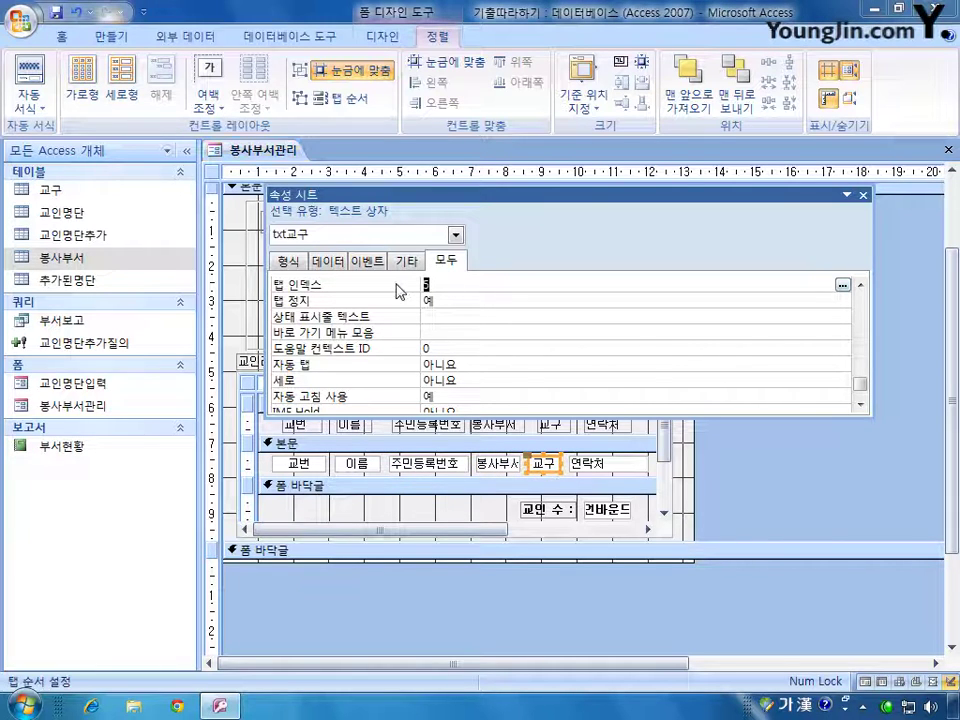
{"action": "type", "text": "4"}
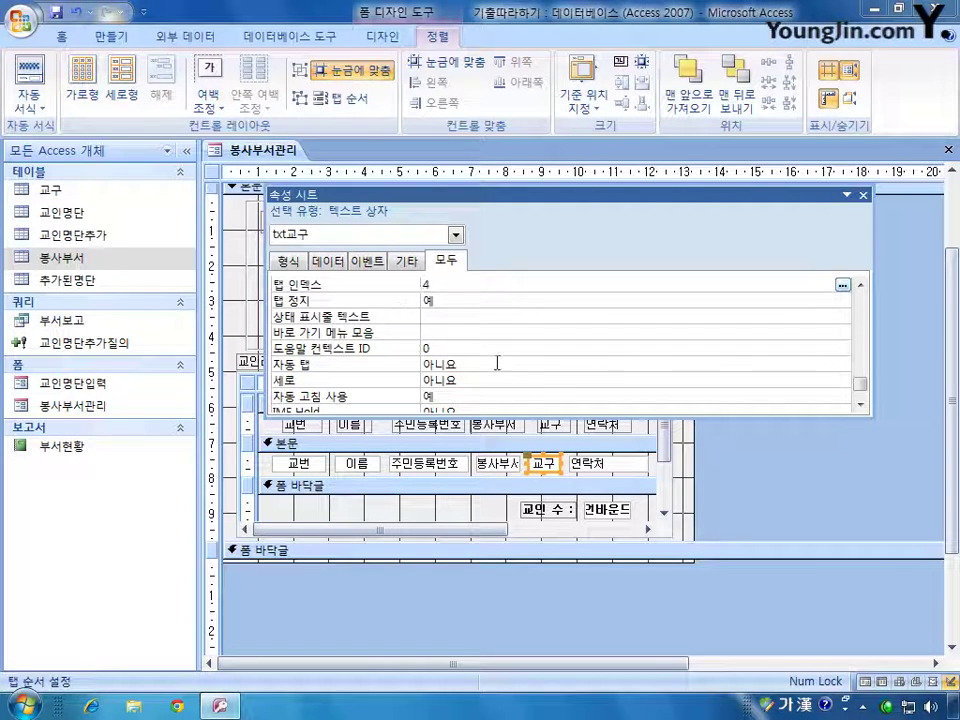
Check the tab index of each text box in the subform's detail section, from 교번 through 연락처
{"action": "left_click", "coordinate": [625, 463]}
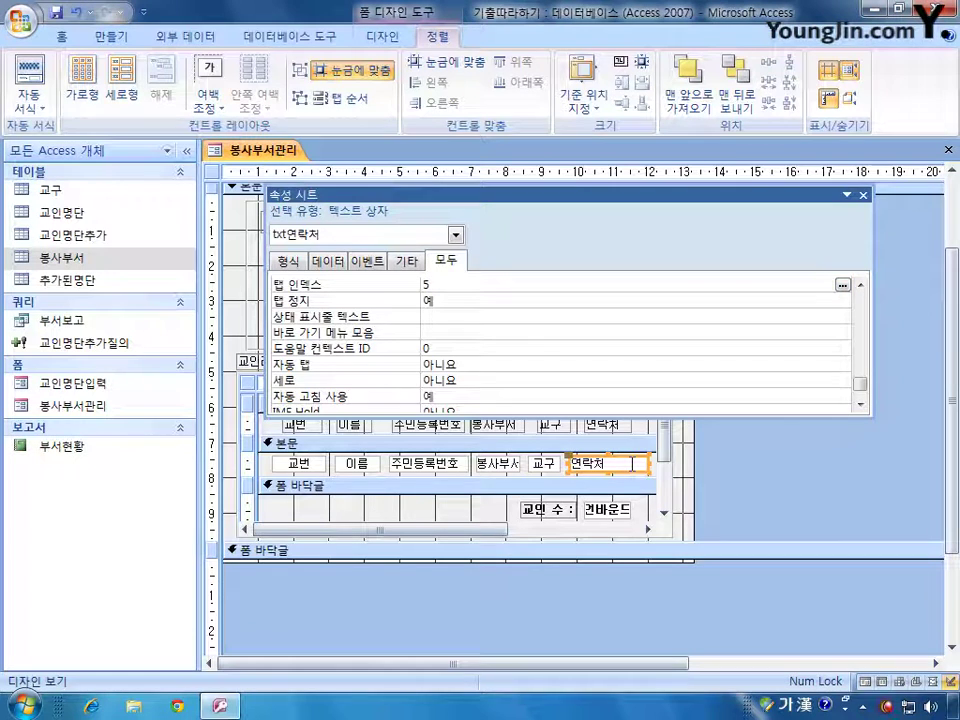
{"action": "left_click", "coordinate": [306, 466]}
{"action": "left_click", "coordinate": [360, 465]}
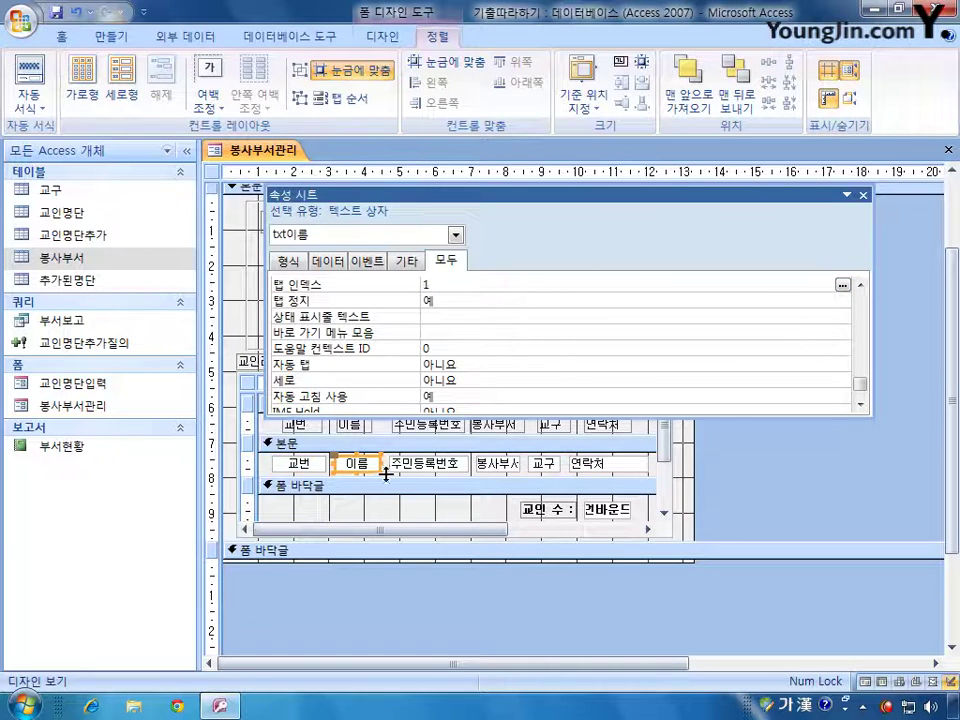
{"action": "left_click", "coordinate": [448, 466]}
{"action": "left_click", "coordinate": [498, 465]}
{"action": "left_click", "coordinate": [543, 464]}
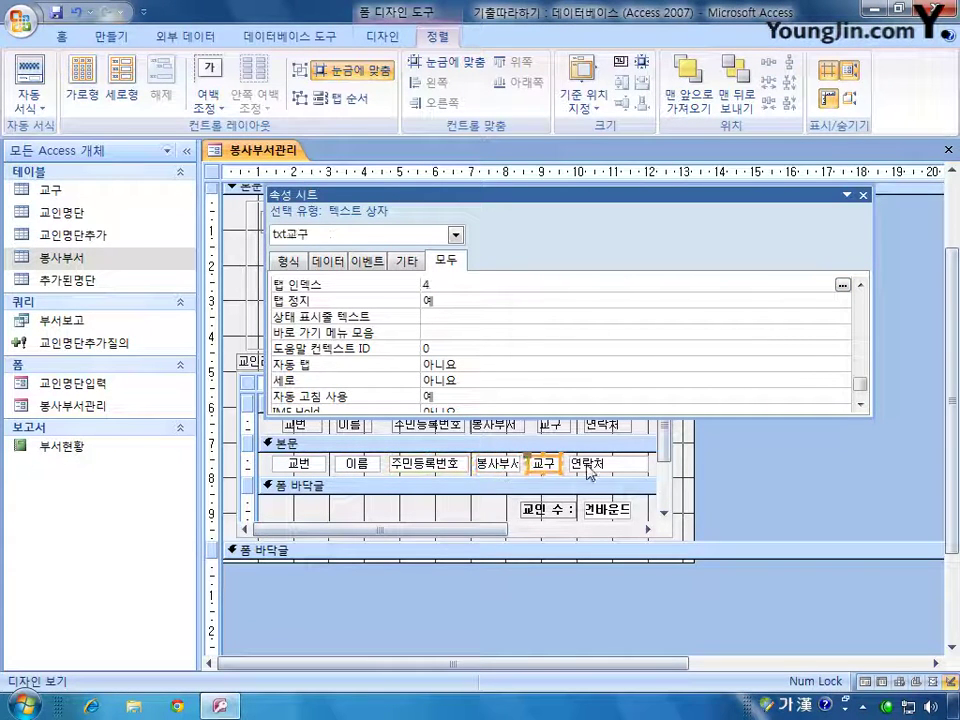
{"action": "left_click", "coordinate": [592, 464]}
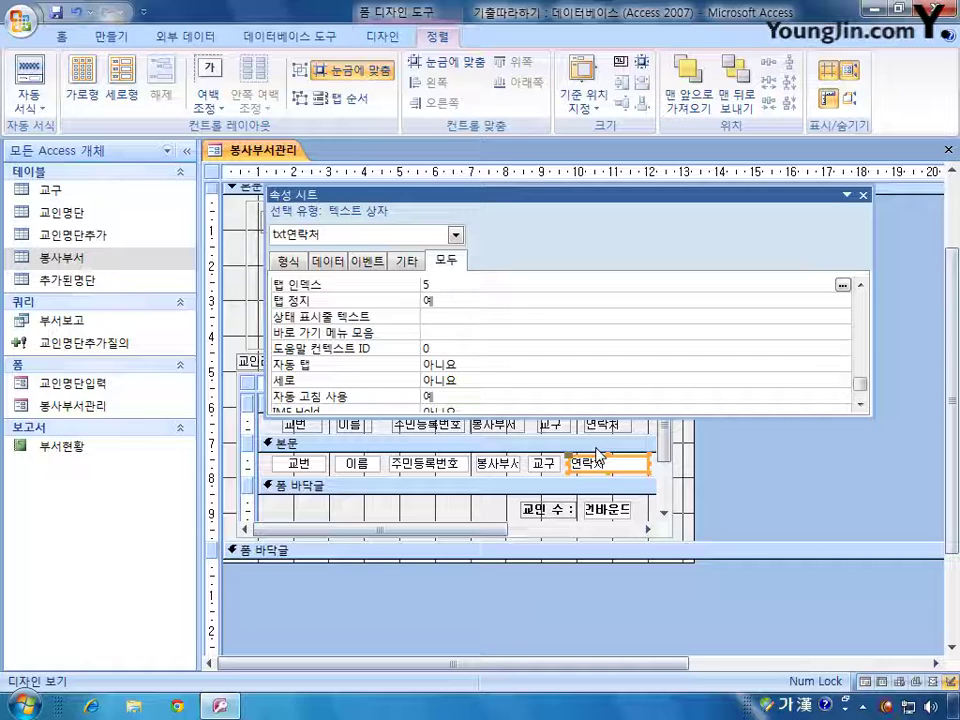
Show the properties of the txt교인수 text box in the subform's footer
{"action": "left_click", "coordinate": [455, 234]}
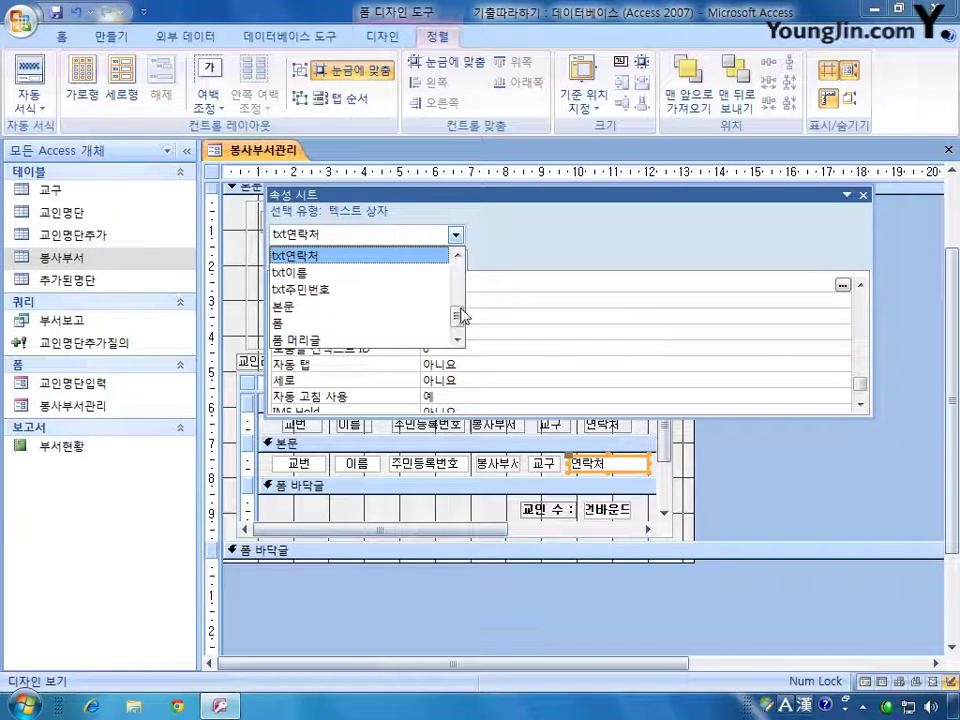
{"action": "scroll", "coordinate": [458, 314], "scroll_direction": "up", "scroll_amount": 2}
{"action": "scroll", "coordinate": [458, 314], "scroll_direction": "up", "scroll_amount": 2}
{"action": "left_click", "coordinate": [430, 289]}
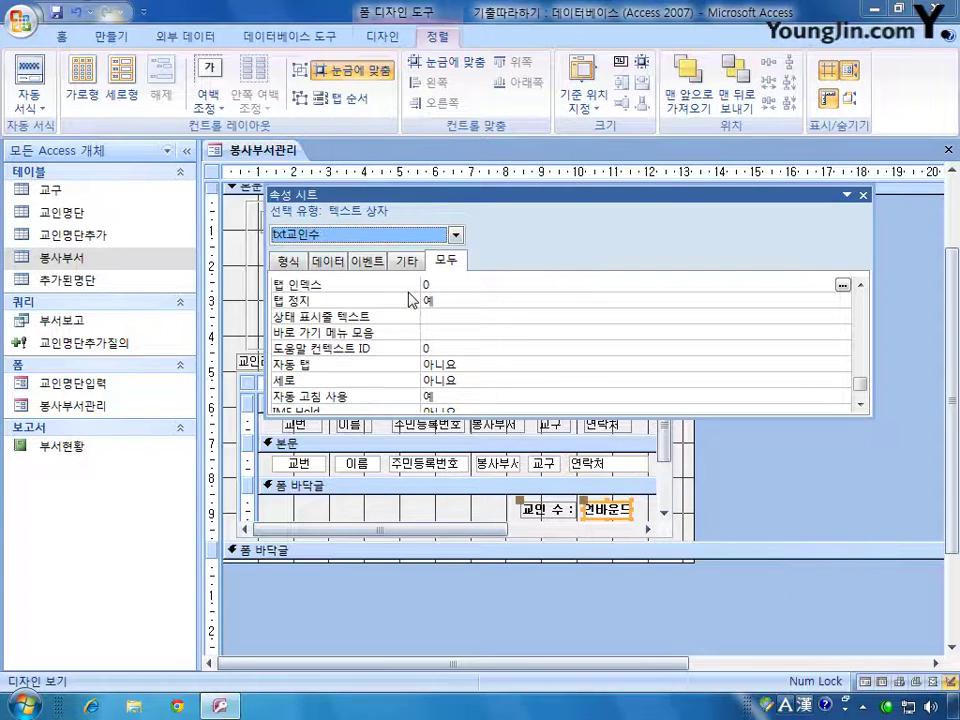
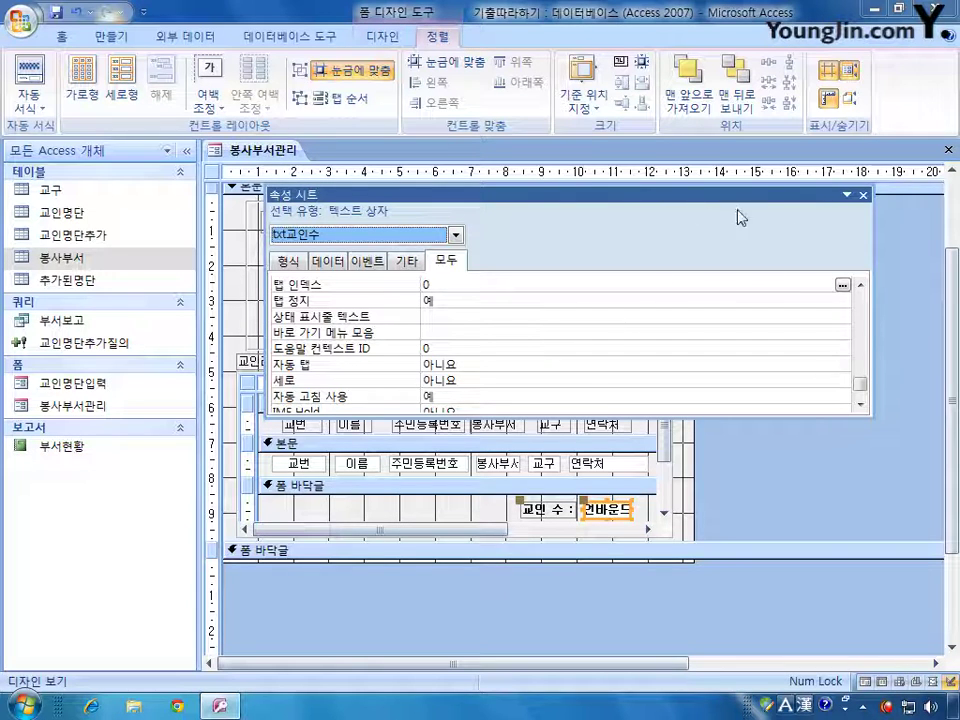
Check the subform's record source and examine the records of the 교인명단 table
{"action": "left_click_drag", "start_coordinate": [543, 194], "coordinate": [593, 217]}
{"action": "left_click", "coordinate": [249, 383]}
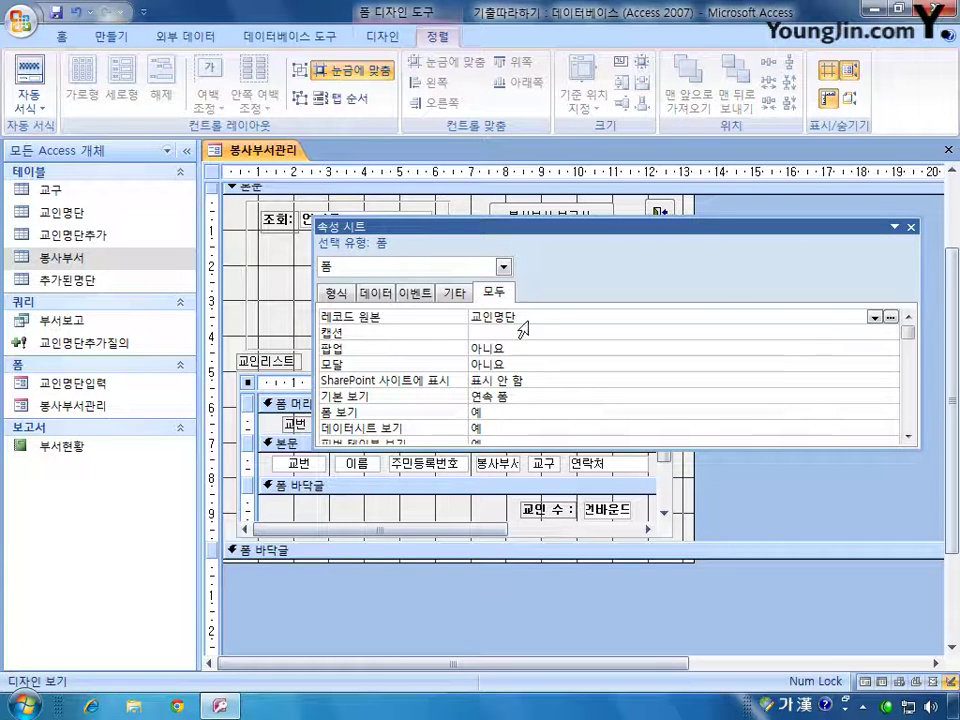
{"action": "double_click", "coordinate": [72, 213]}
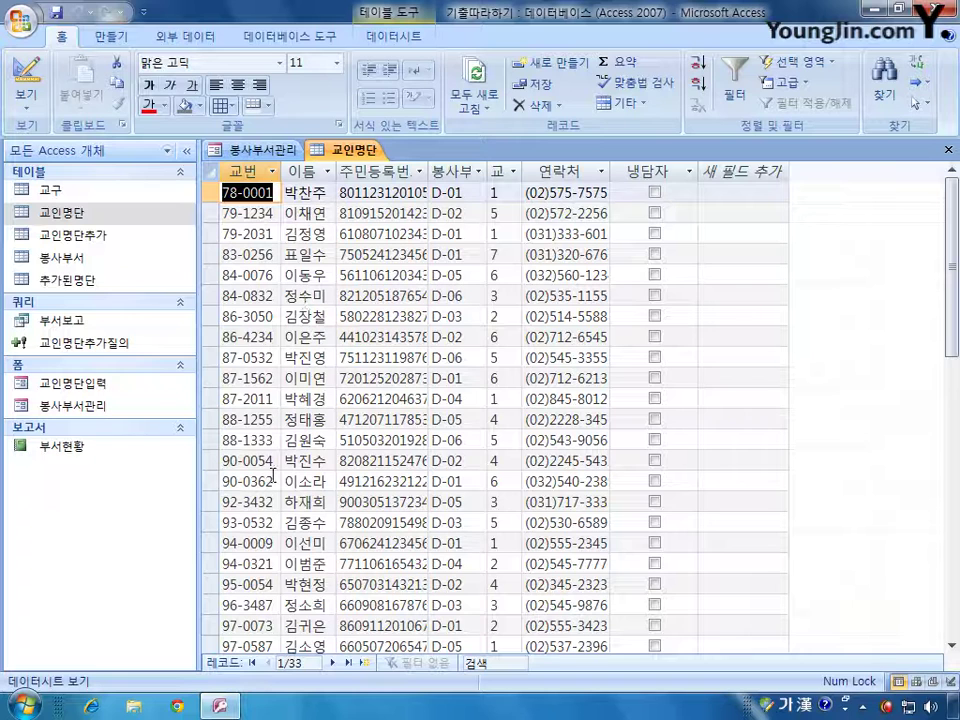
{"action": "left_click", "coordinate": [953, 152]}
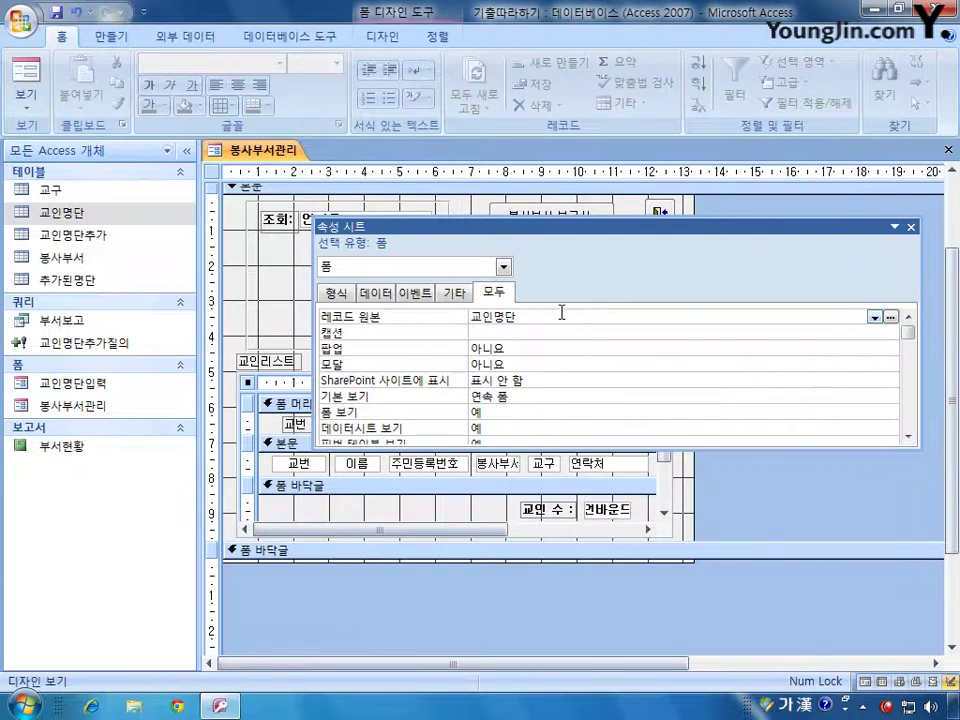
Set the control source of the txt교인수 text box in the subform's footer to =Count(*)
{"action": "left_click", "coordinate": [601, 513]}
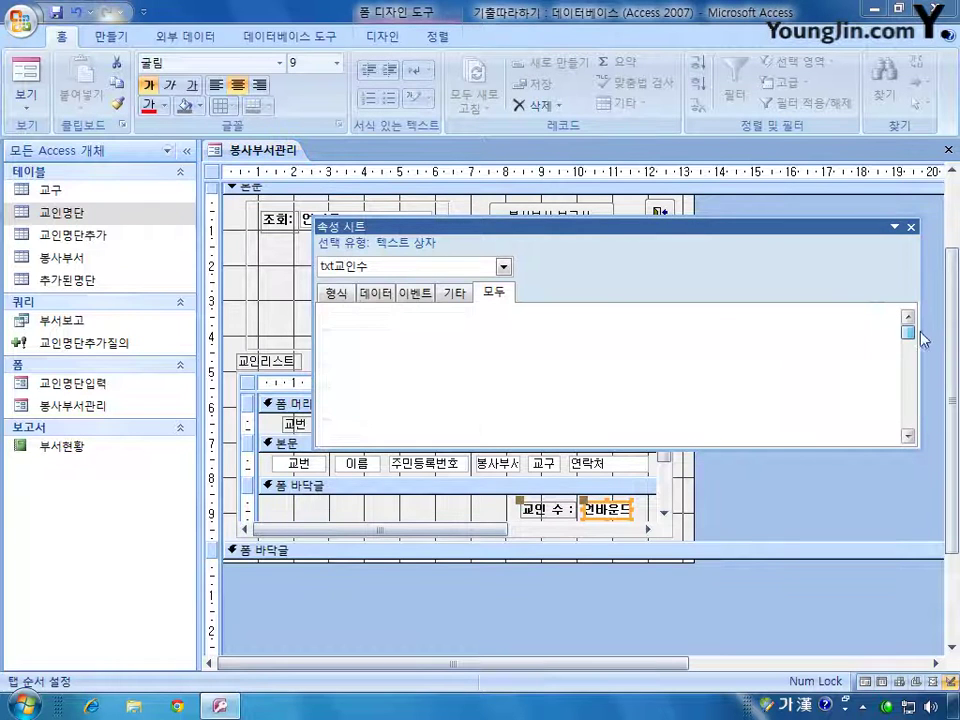
{"action": "left_click", "coordinate": [484, 332]}
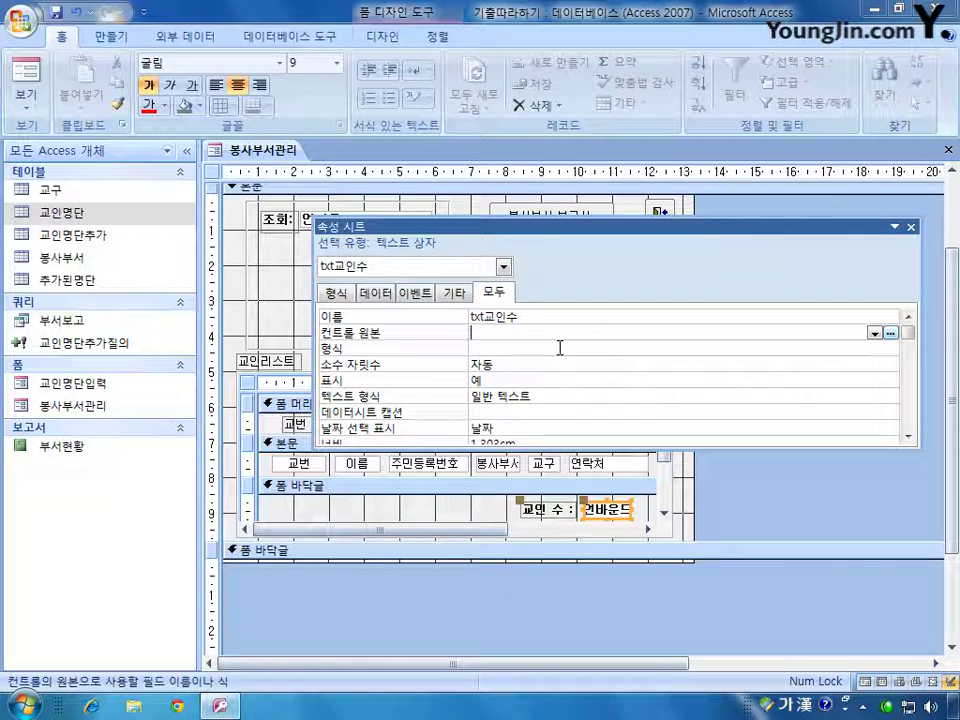
{"action": "type", "text": "="}
{"action": "type", "text": "재"}
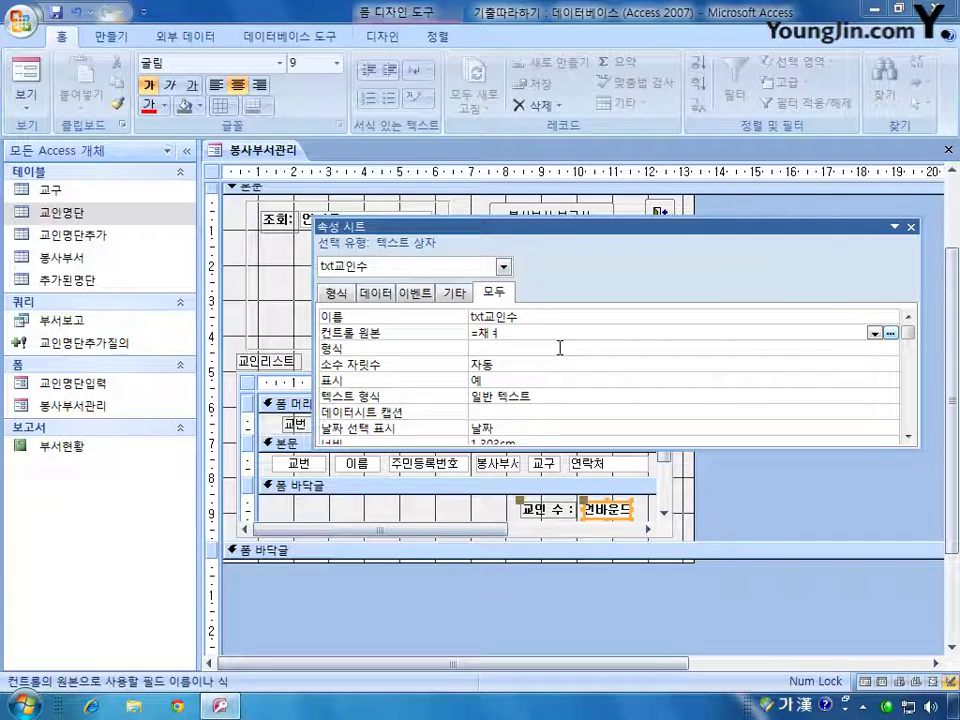
{"action": "type", "text": "ㅜㅅ"}
{"action": "key", "text": "BackSpace"}
{"action": "key", "text": "BackSpace"}
{"action": "key", "text": "BackSpace"}
{"action": "key", "text": "BackSpace"}
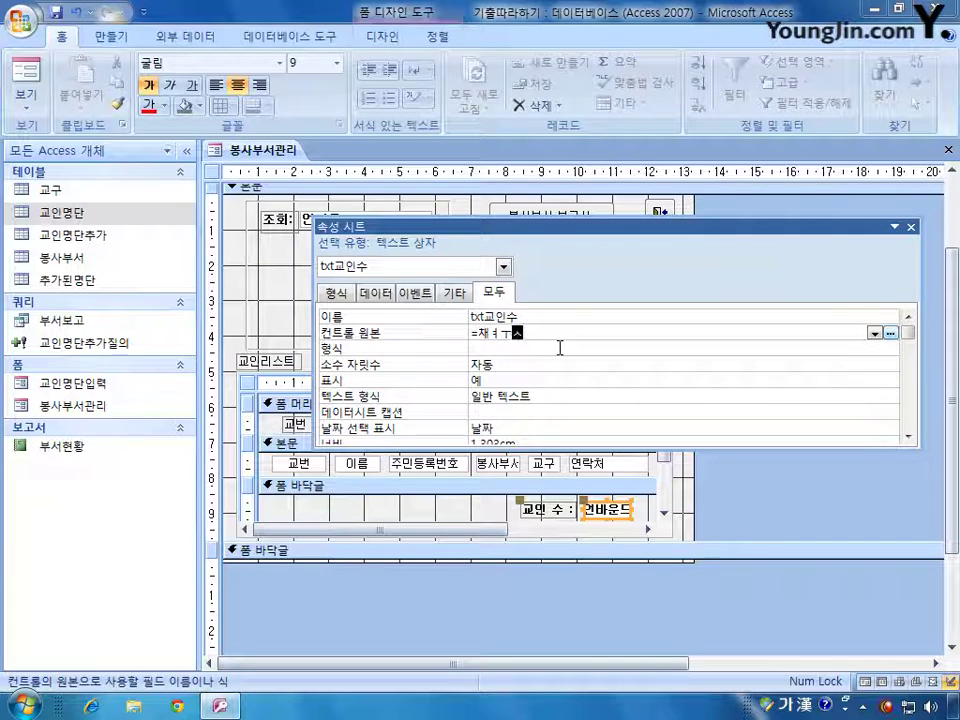
{"action": "key", "text": "Hangul"}
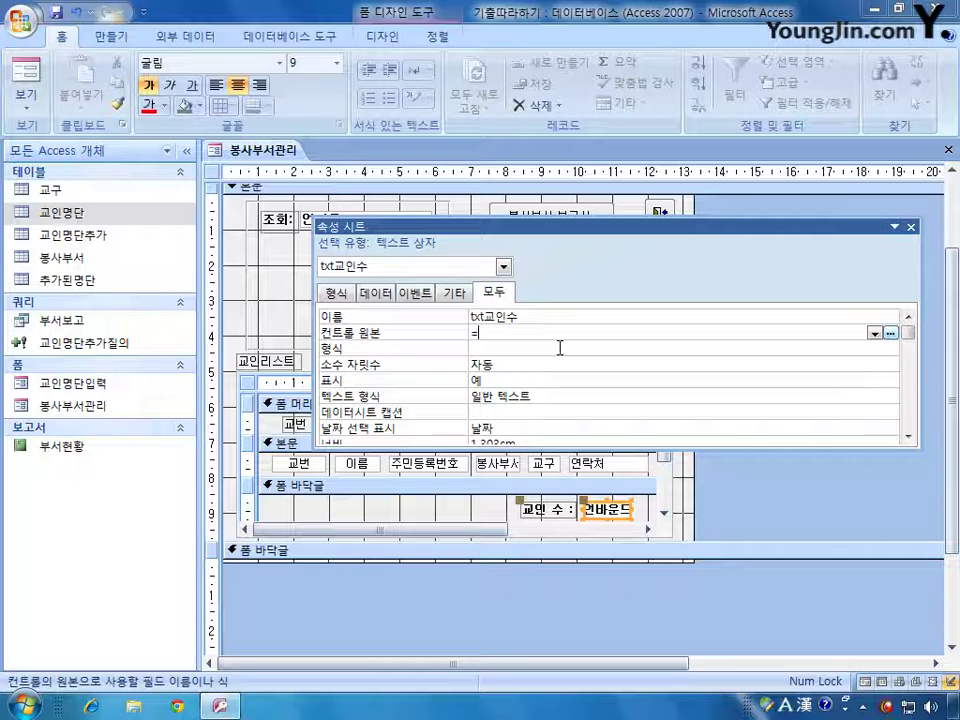
{"action": "type", "text": "count"}
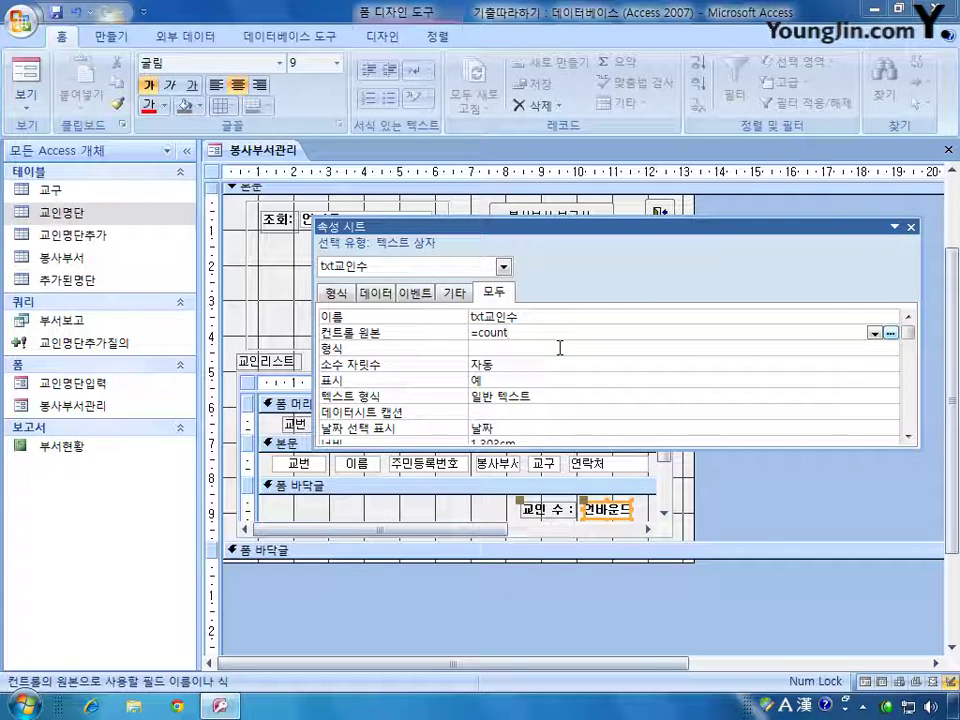
{"action": "type", "text": "(*"}
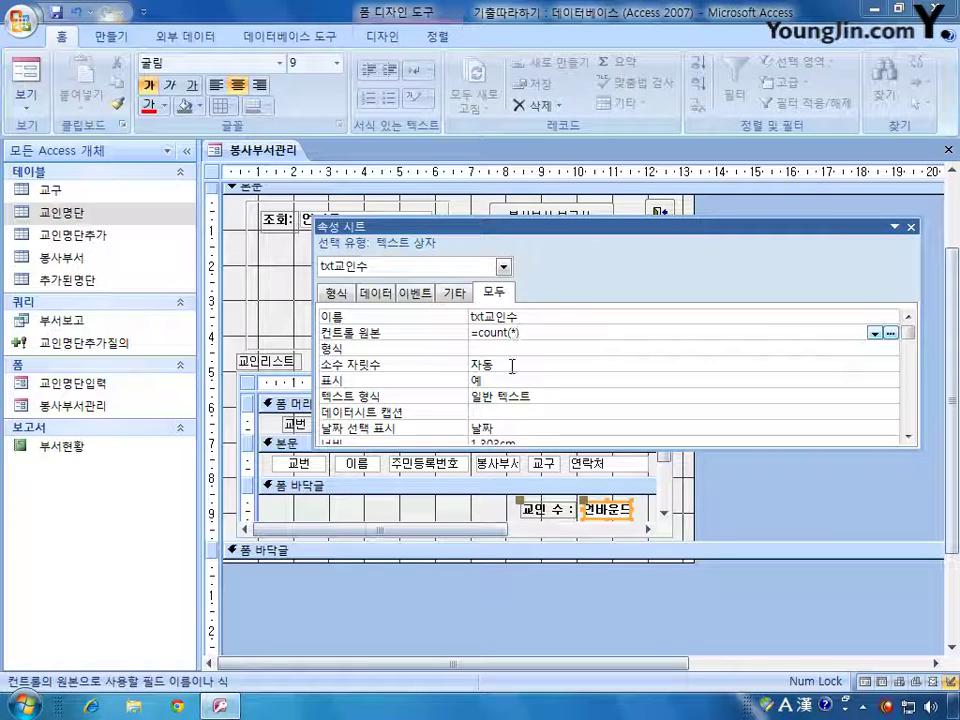
Set the format of the txt교인수 text box to 0\명
{"action": "left_click", "coordinate": [491, 348]}
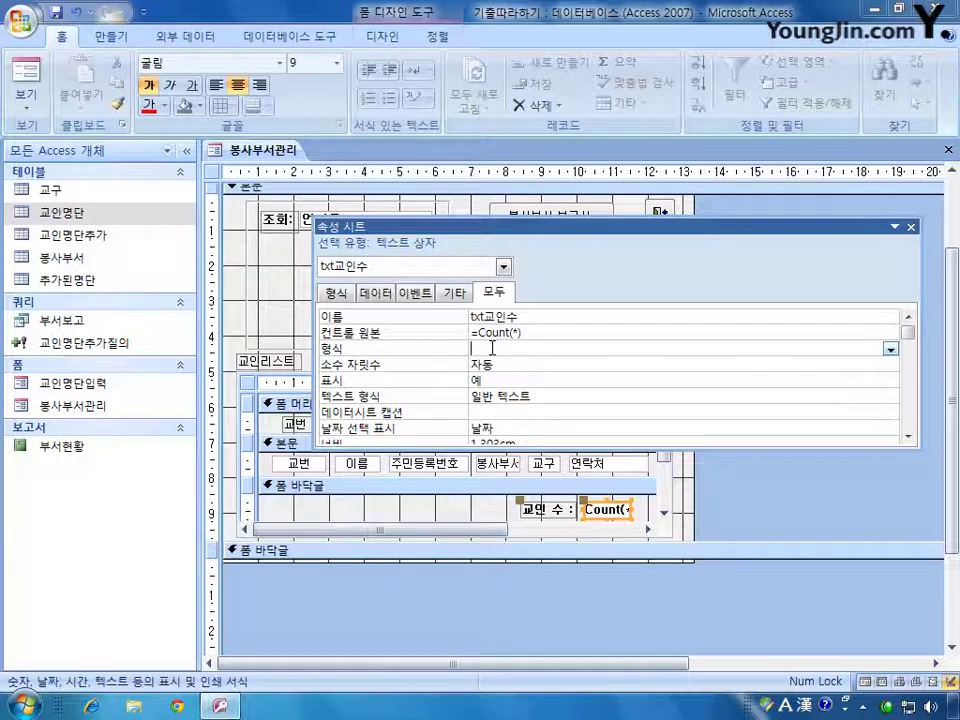
{"action": "type", "text": "0"}
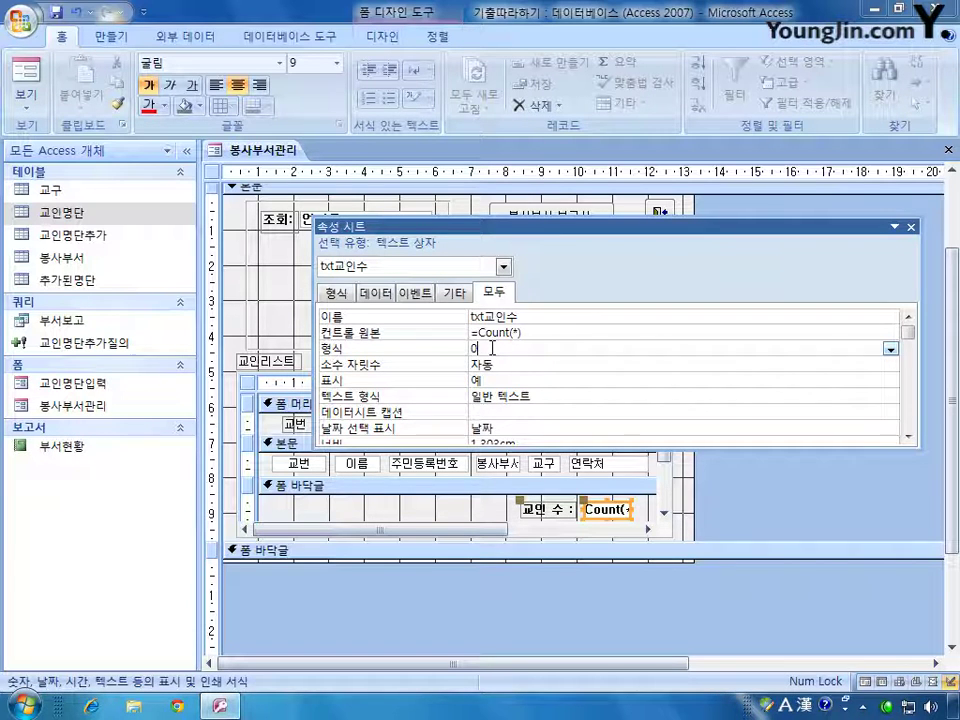
{"action": "type", "text": "며"}
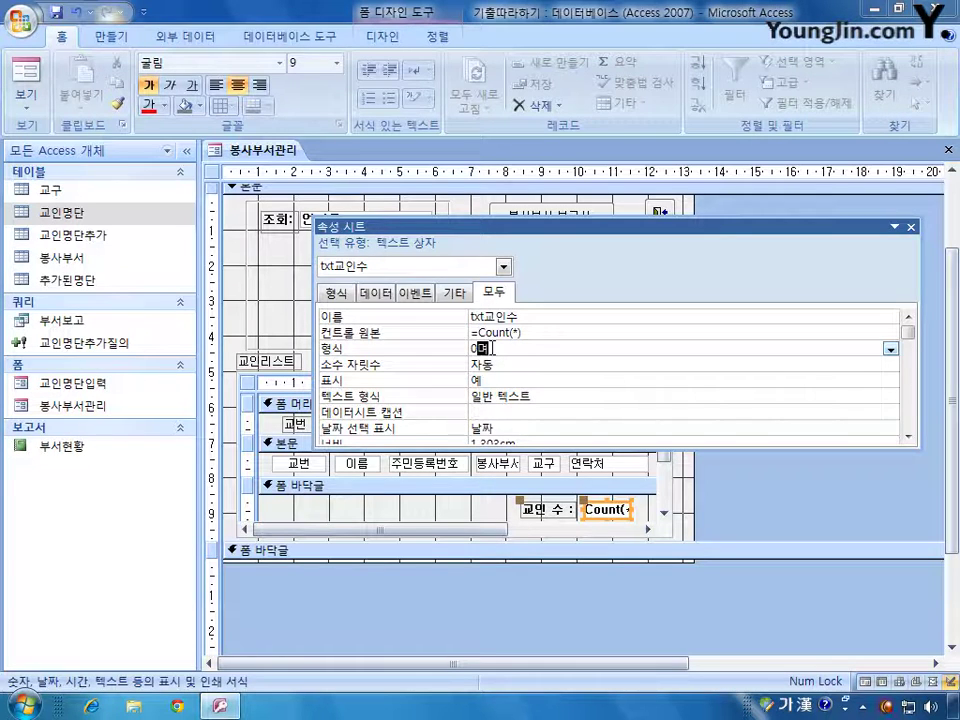
{"action": "type", "text": "ㅇ"}
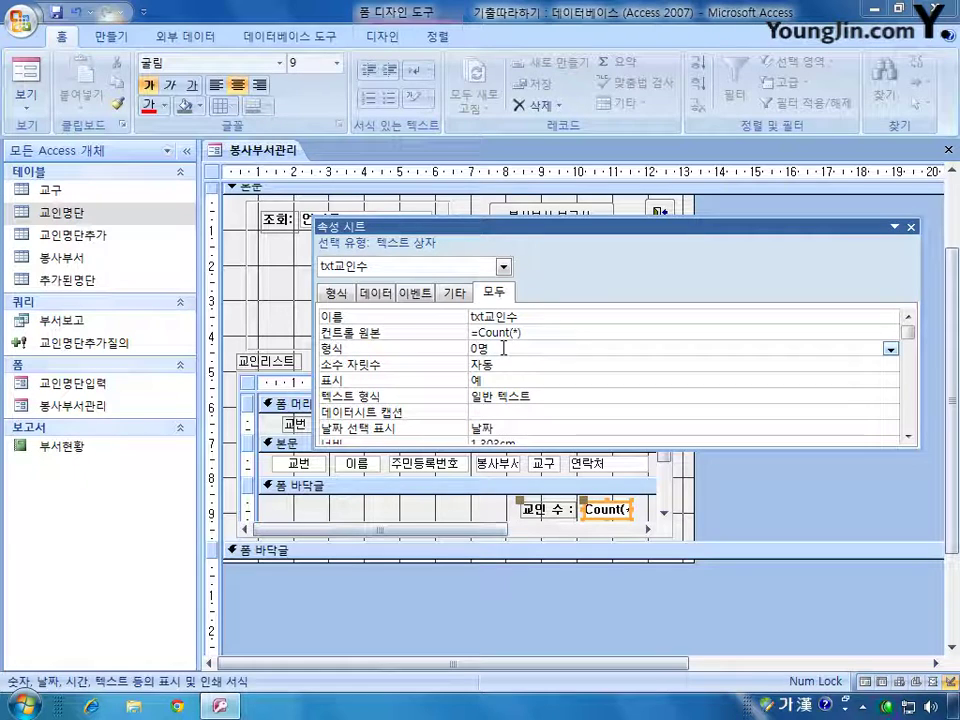
{"action": "left_click", "coordinate": [479, 349]}
{"action": "type", "text": "\\"}
{"action": "key", "text": "Return"}
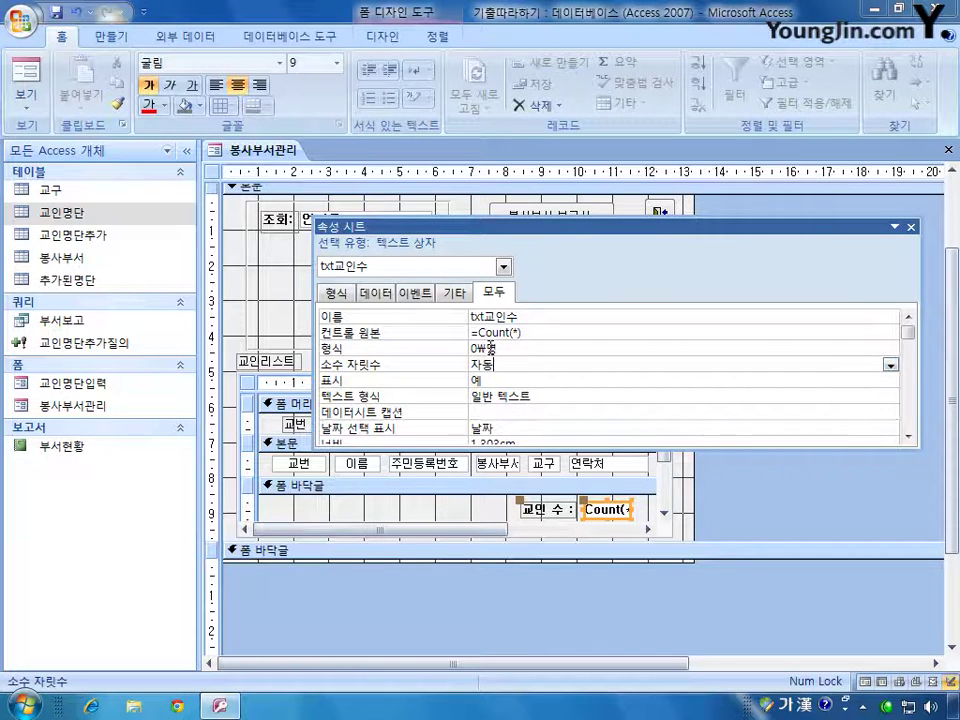
{"action": "left_click", "coordinate": [474, 349]}
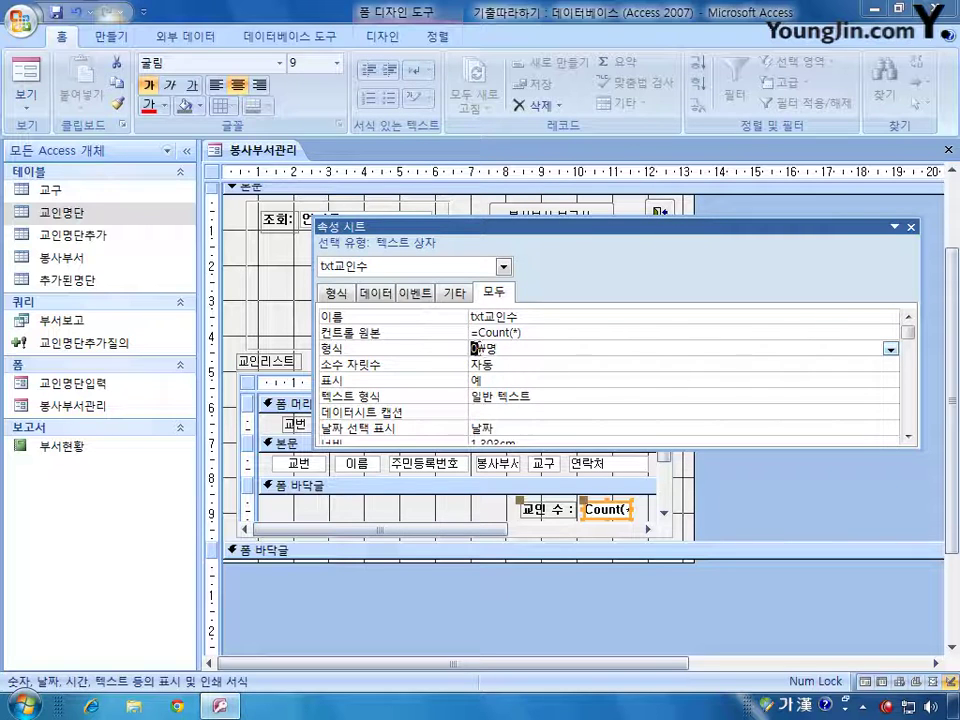
{"action": "left_click_drag", "start_coordinate": [485, 349], "coordinate": [501, 351]}
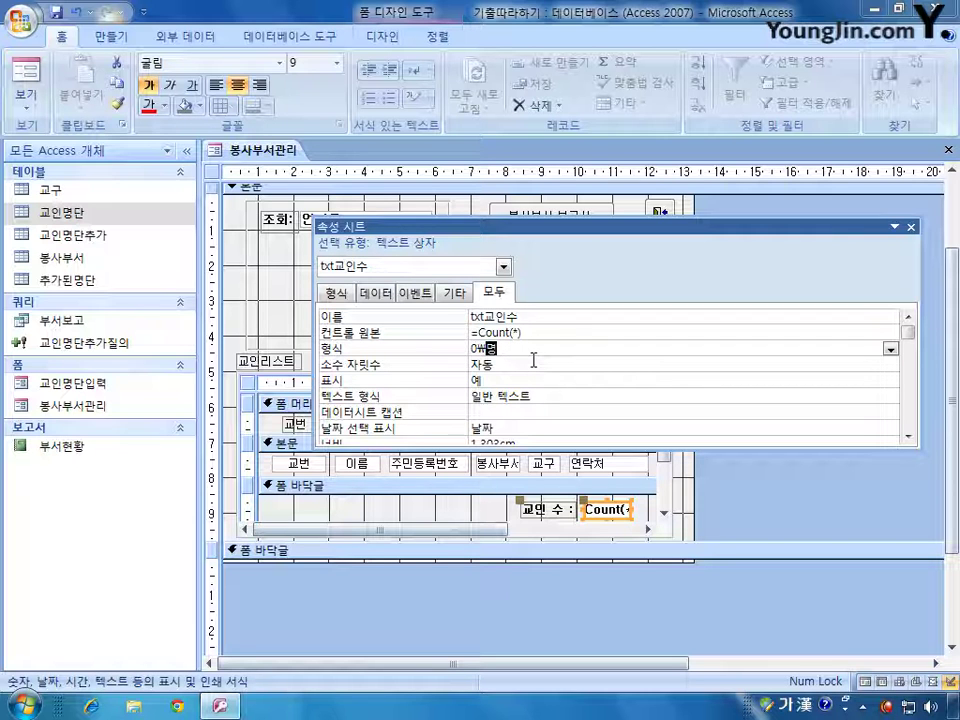
Close the property sheet and the 봉사부서관리 form, saving the changes to both 교인명단입력 and 봉사부서관리
{"action": "left_click", "coordinate": [911, 227]}
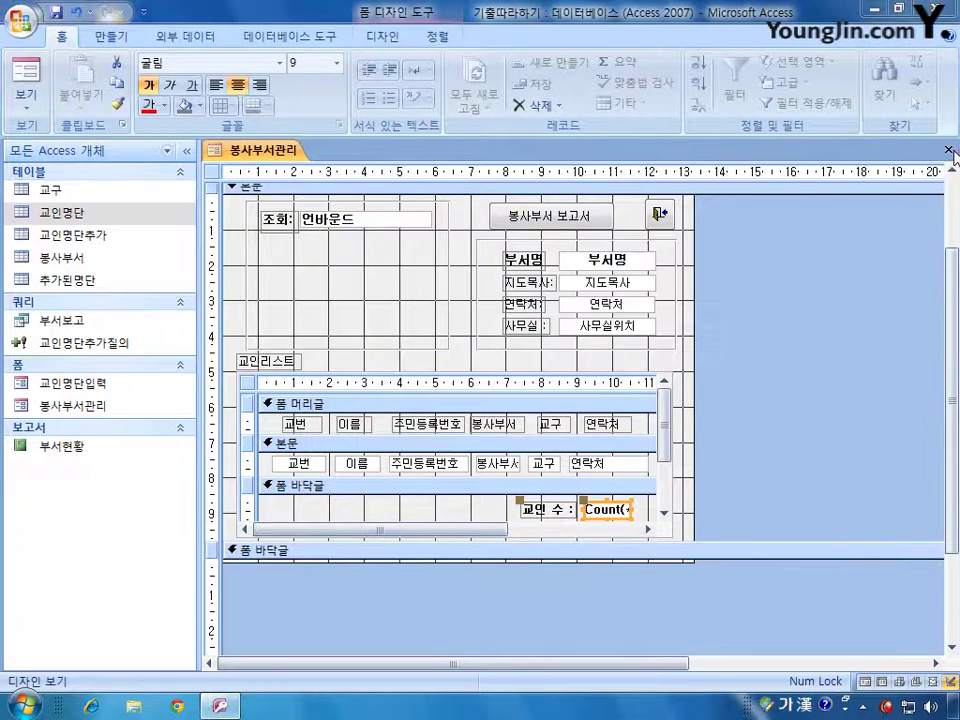
{"action": "left_click", "coordinate": [948, 149]}
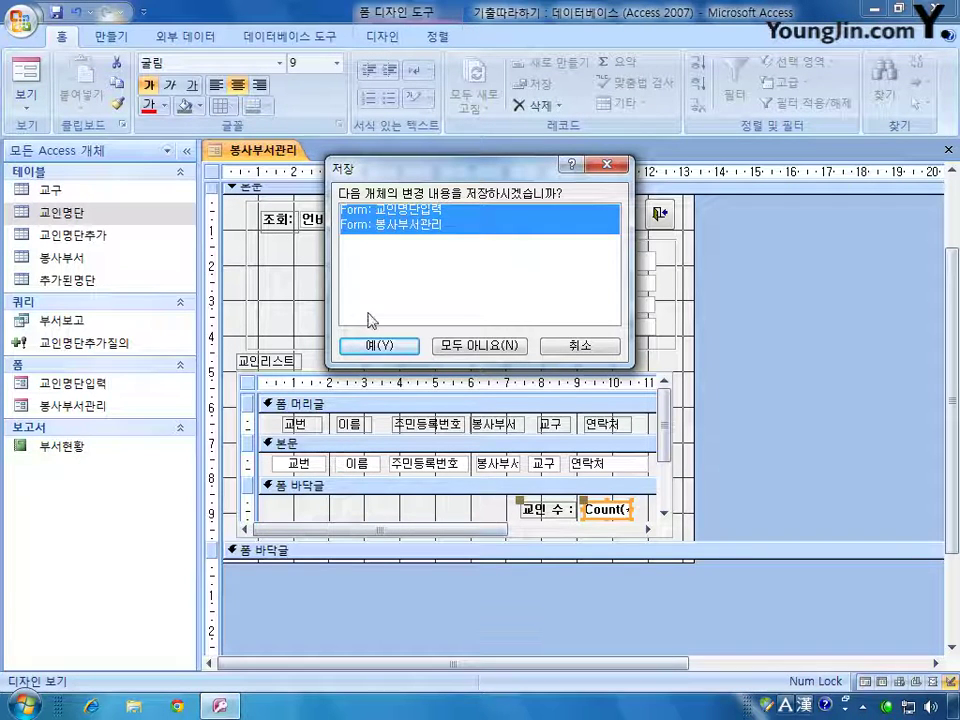
{"action": "left_click", "coordinate": [384, 344]}
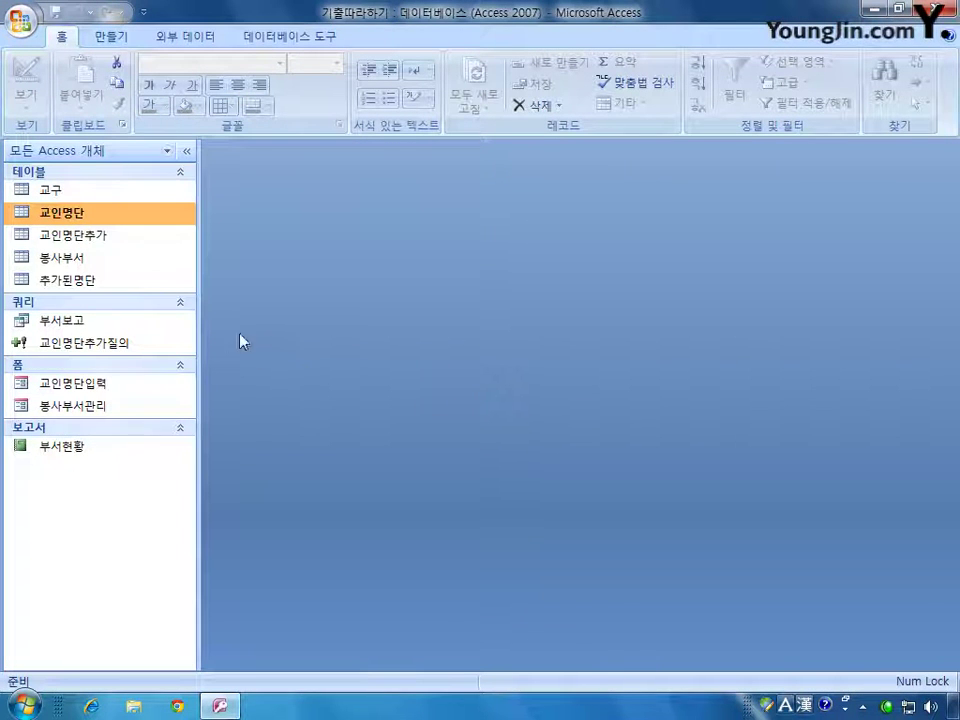
Open the 봉사부서관리 form in design view and select the cmb조회 control with its properties shown
{"action": "right_click", "coordinate": [105, 405]}
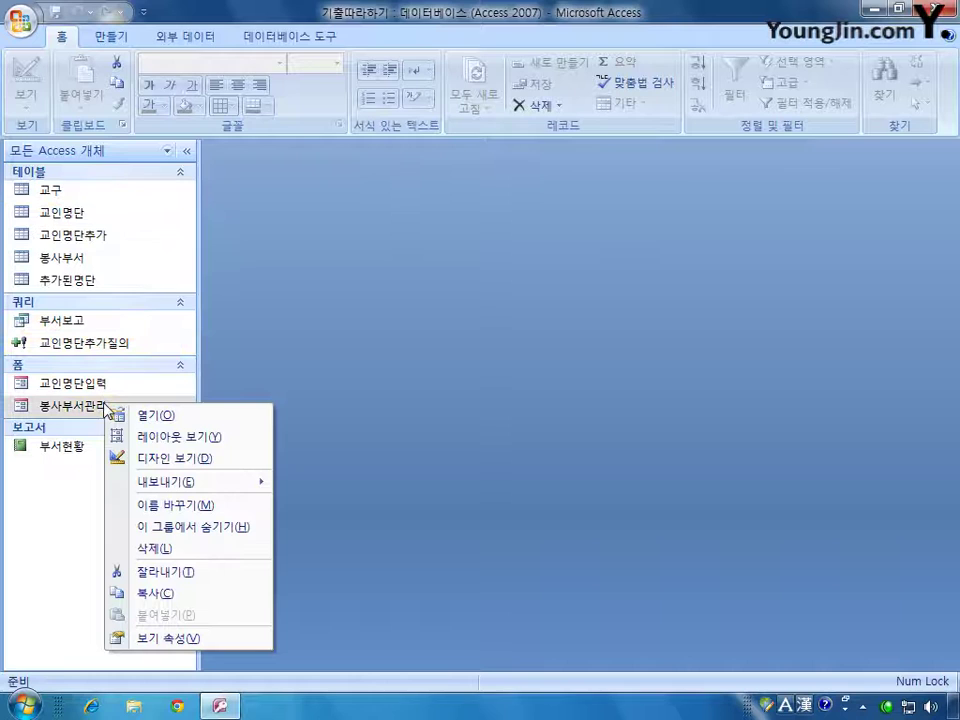
{"action": "left_click", "coordinate": [176, 462]}
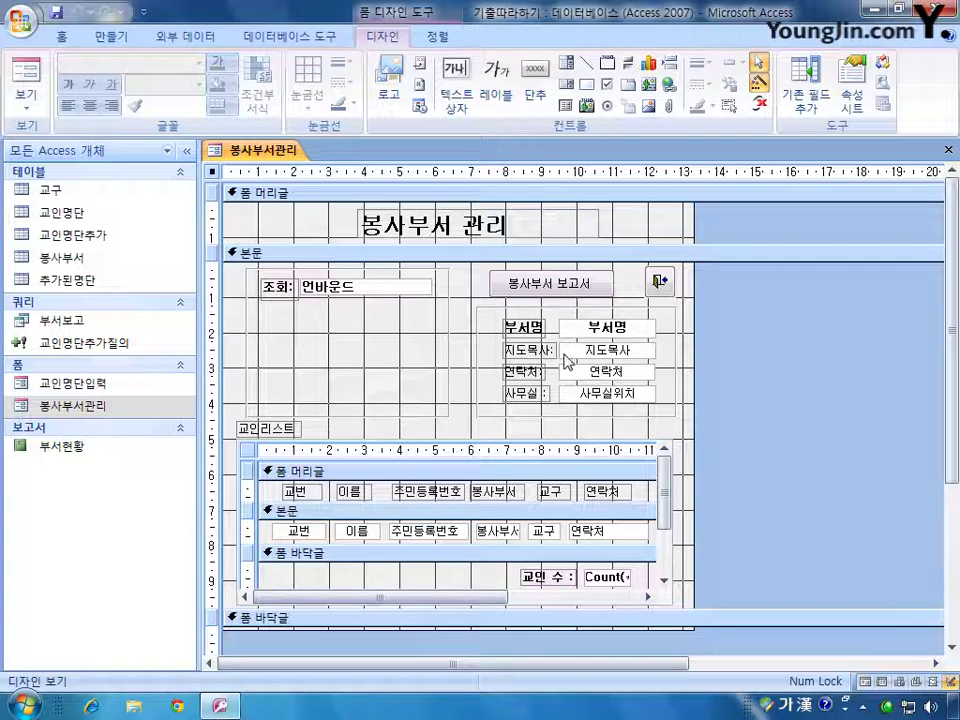
{"action": "double_click", "coordinate": [212, 172]}
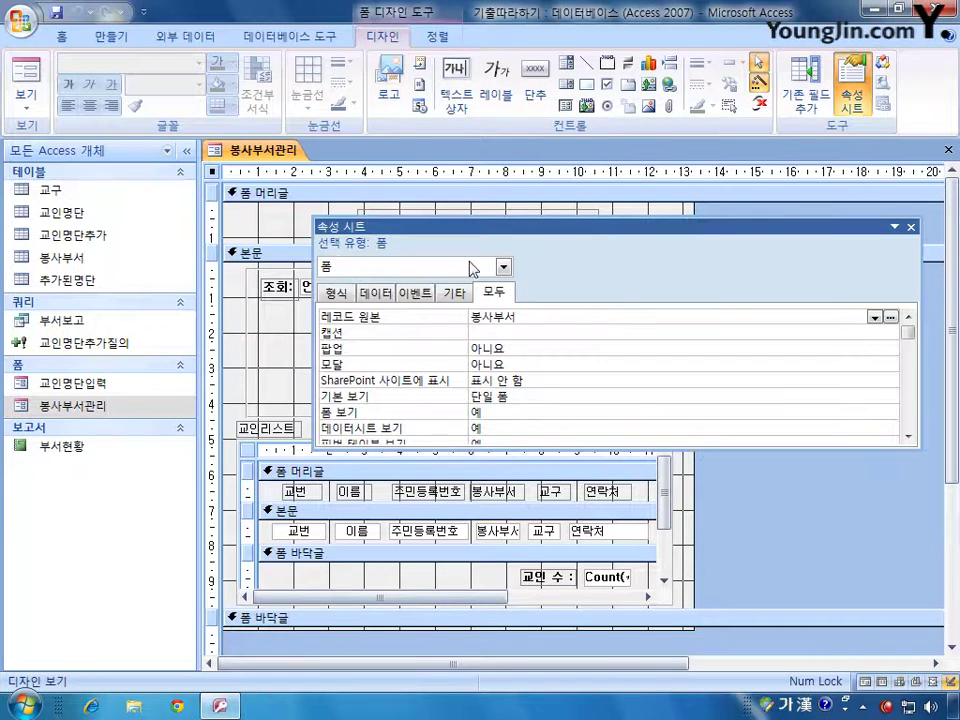
{"action": "left_click", "coordinate": [503, 267]}
{"action": "left_click_drag", "start_coordinate": [509, 352], "coordinate": [509, 313]}
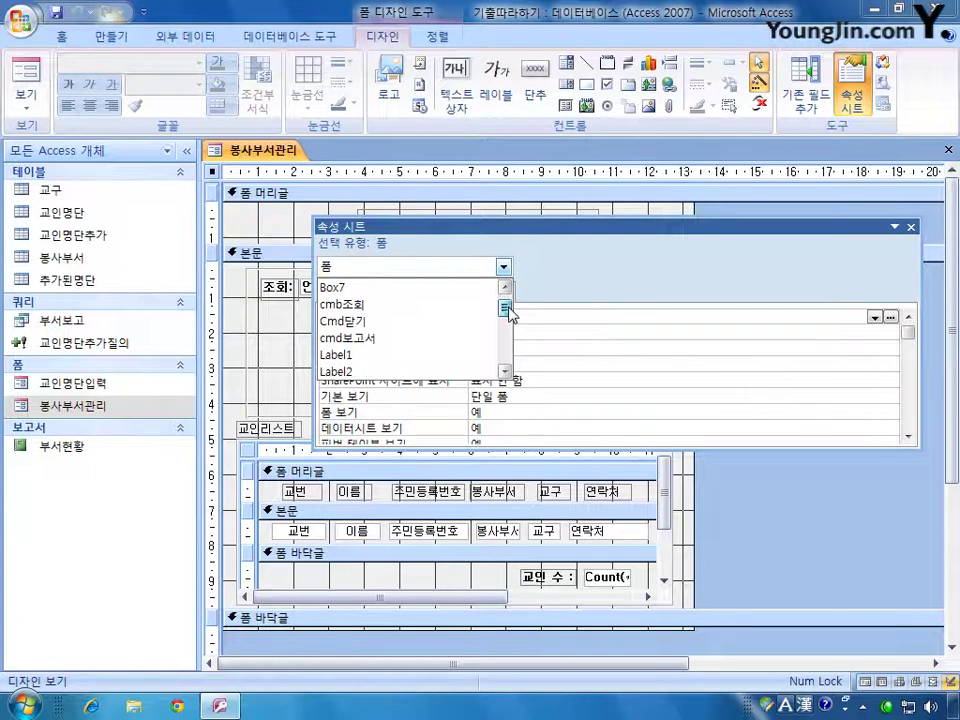
{"action": "left_click", "coordinate": [441, 305]}
{"action": "left_click_drag", "start_coordinate": [553, 229], "coordinate": [547, 357]}
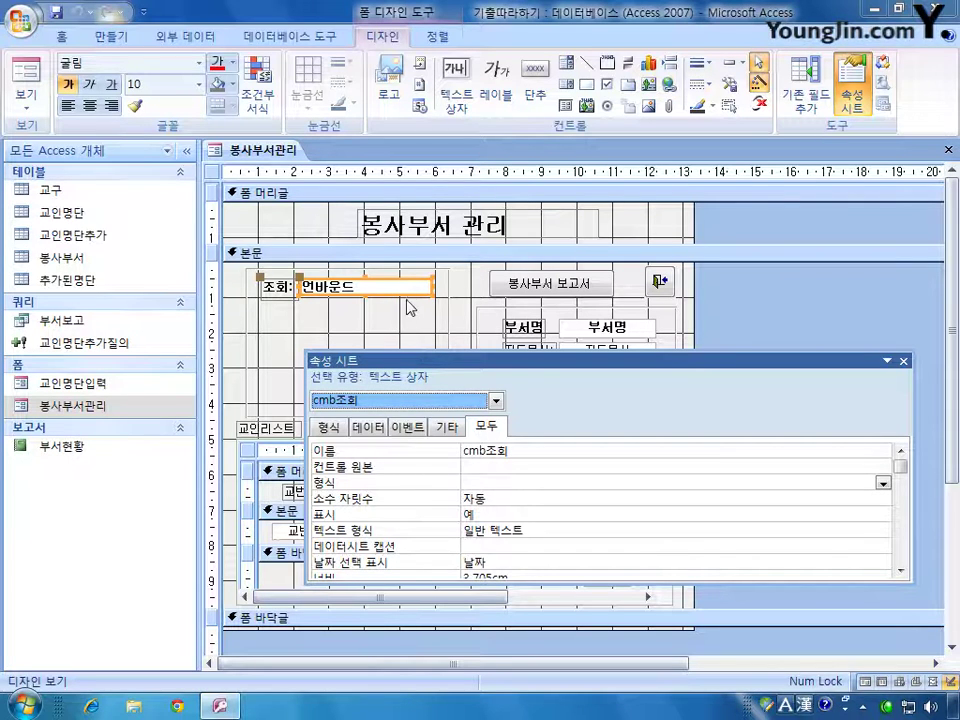
Change the cmb조회 text box into a combo box
{"action": "right_click", "coordinate": [408, 272]}
{"action": "mouse_move", "coordinate": [488, 335]}
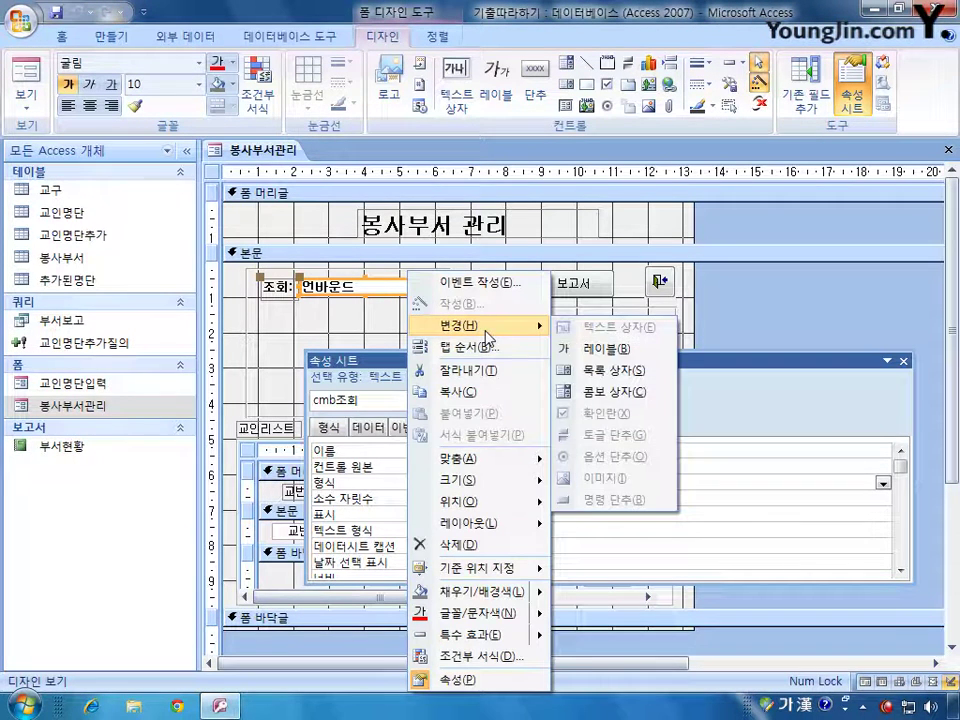
{"action": "left_click", "coordinate": [635, 392]}
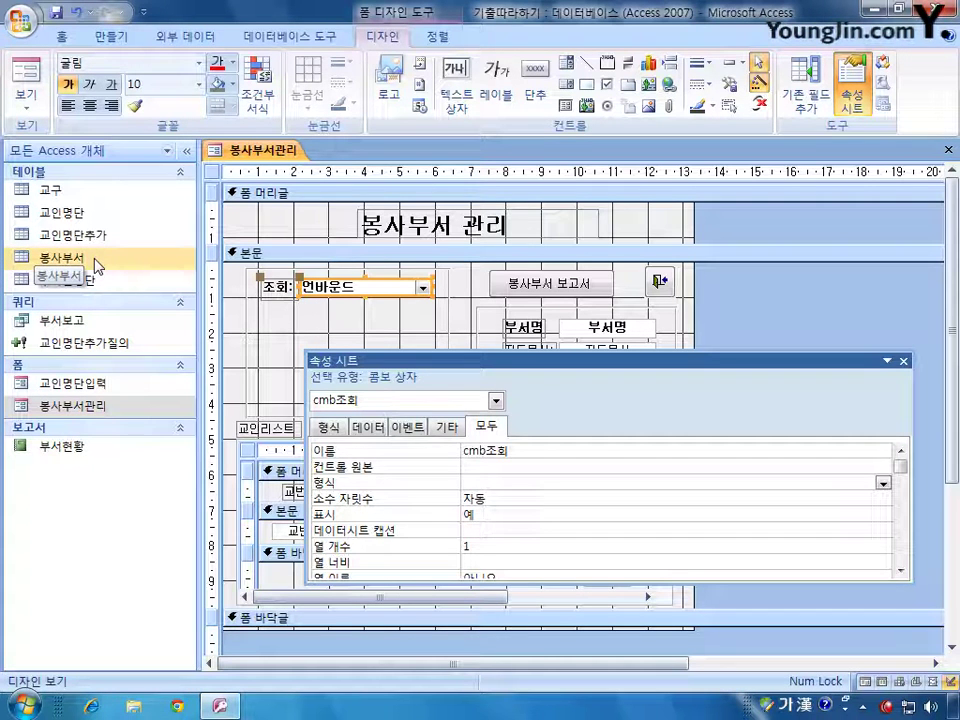
Start the query builder for the row source of cmb조회 and add the 봉사부서 table to the query
{"action": "left_click", "coordinate": [370, 428]}
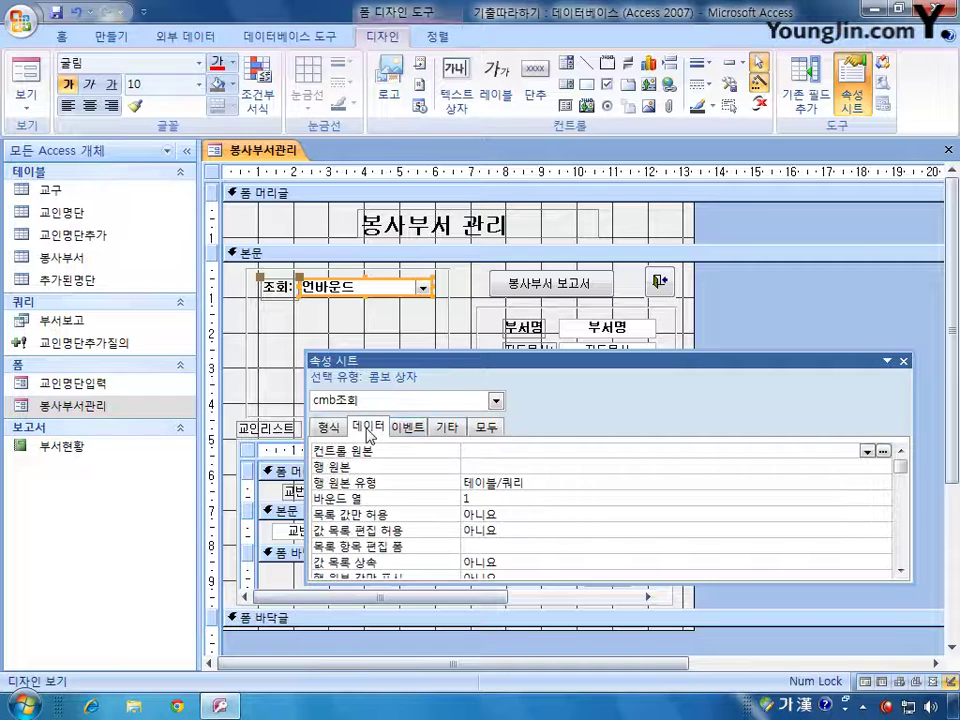
{"action": "left_click", "coordinate": [470, 466]}
{"action": "left_click", "coordinate": [883, 466]}
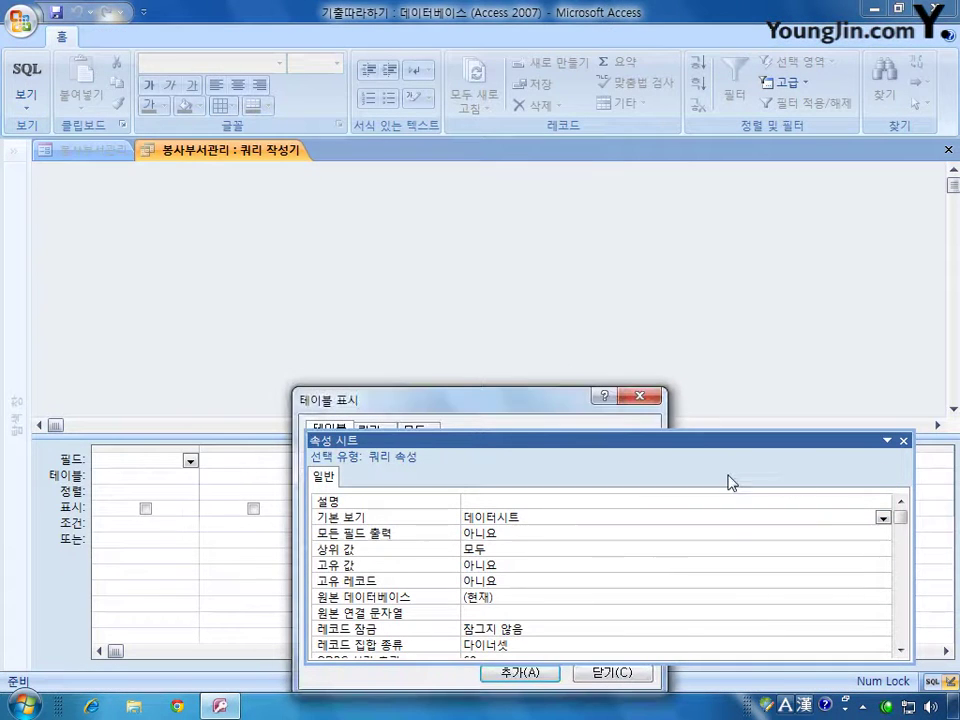
{"action": "left_click_drag", "start_coordinate": [512, 400], "coordinate": [468, 226]}
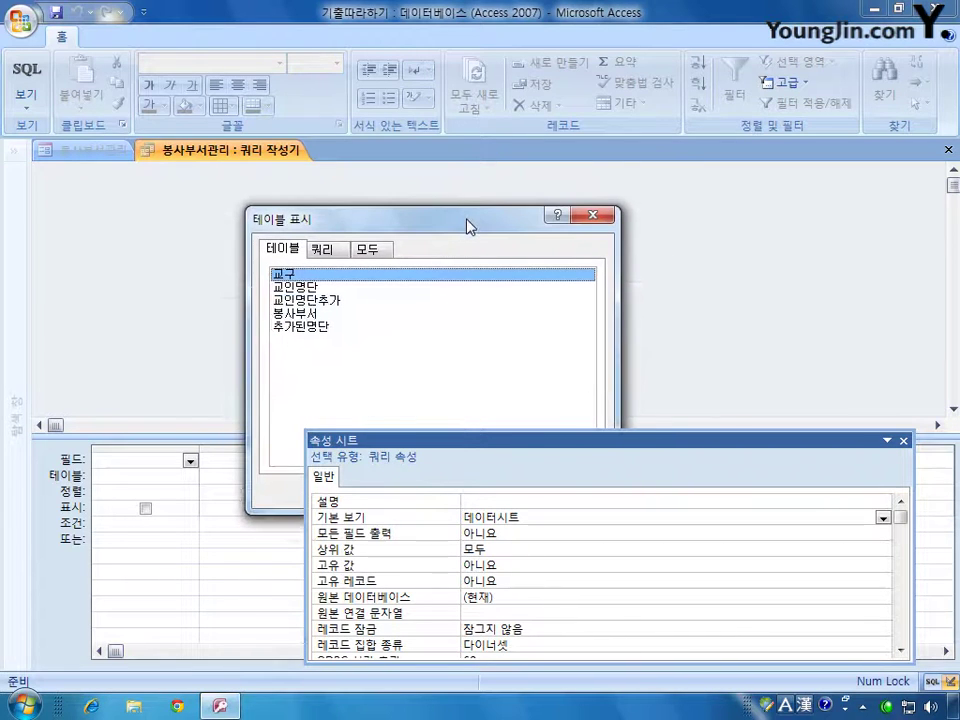
{"action": "left_click", "coordinate": [333, 313]}
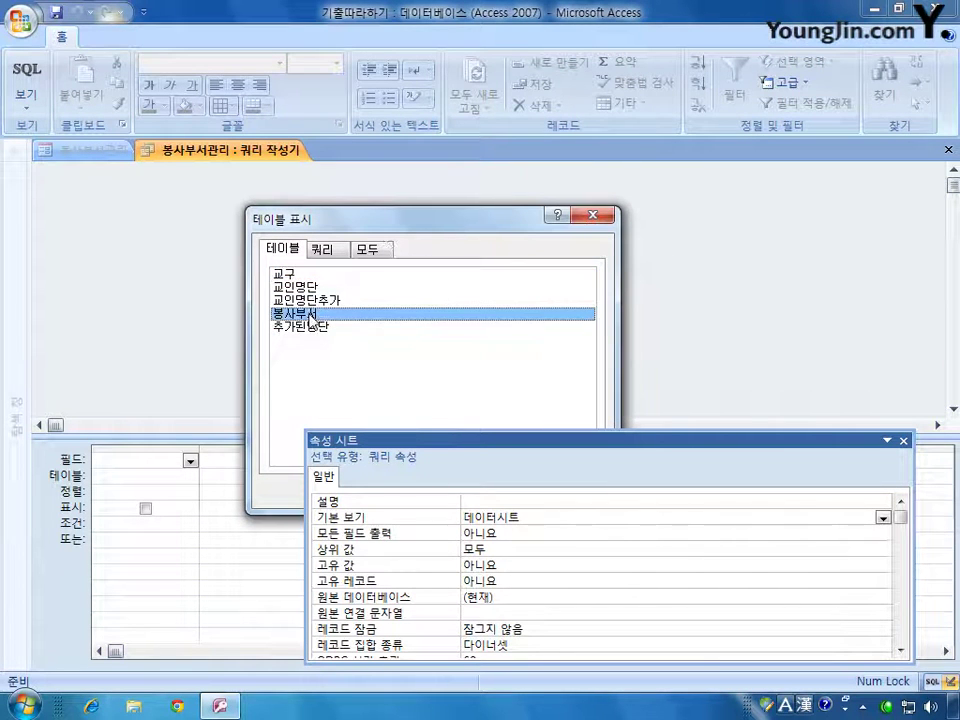
{"action": "left_click_drag", "start_coordinate": [392, 223], "coordinate": [180, 186]}
{"action": "left_click", "coordinate": [234, 446]}
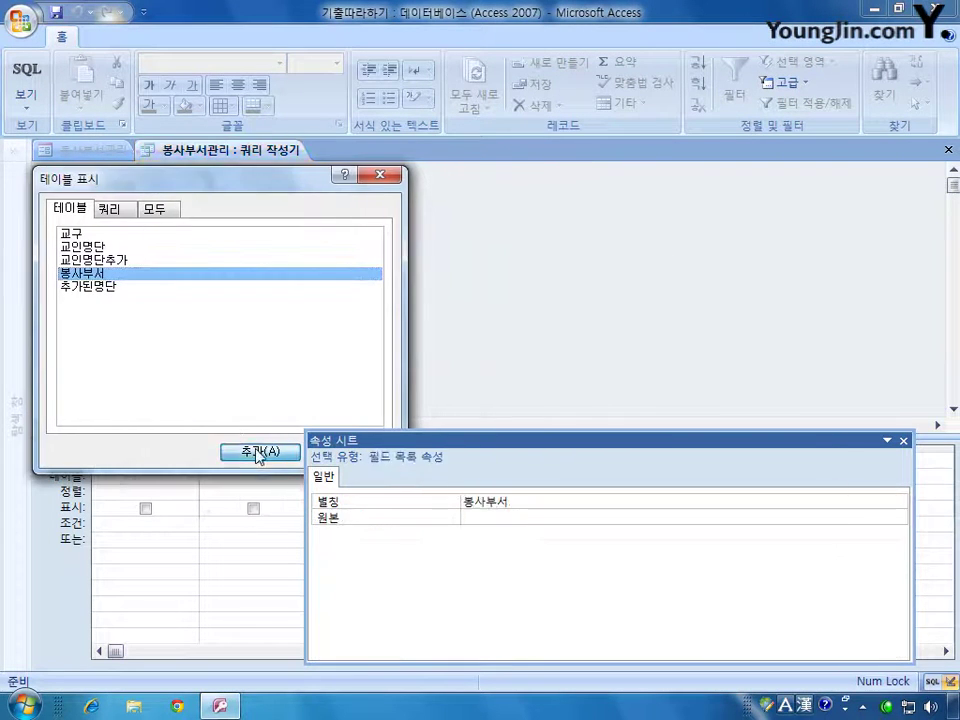
Add the 부서번호 and 부서명 fields of 봉사부서 to the query and close the query builder, saving it as the row source
{"action": "left_click", "coordinate": [390, 177]}
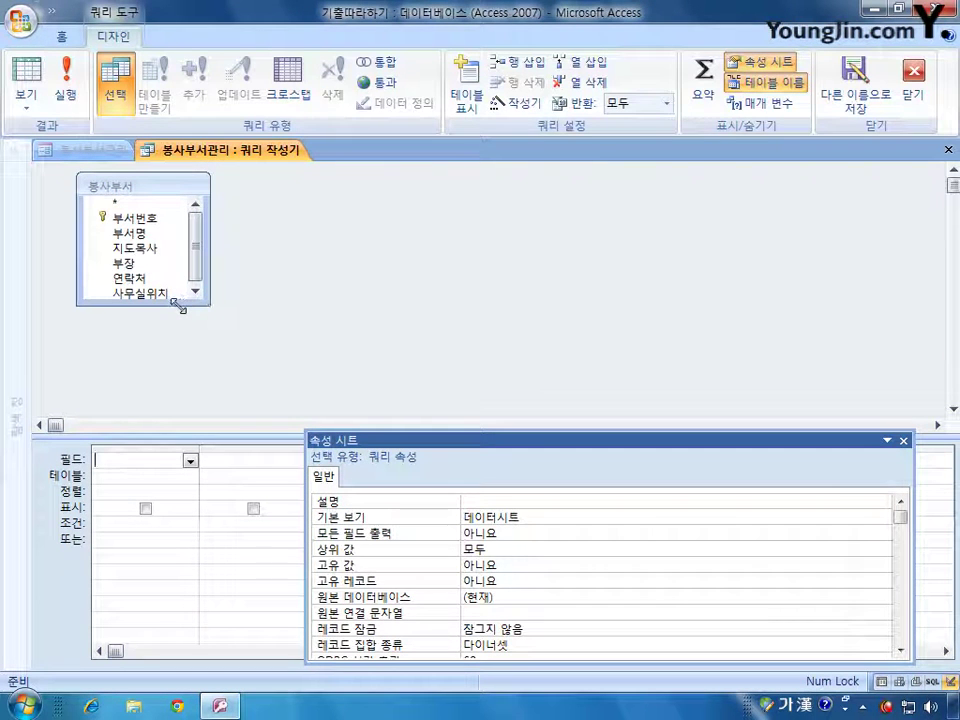
{"action": "left_click_drag", "start_coordinate": [176, 303], "coordinate": [178, 330]}
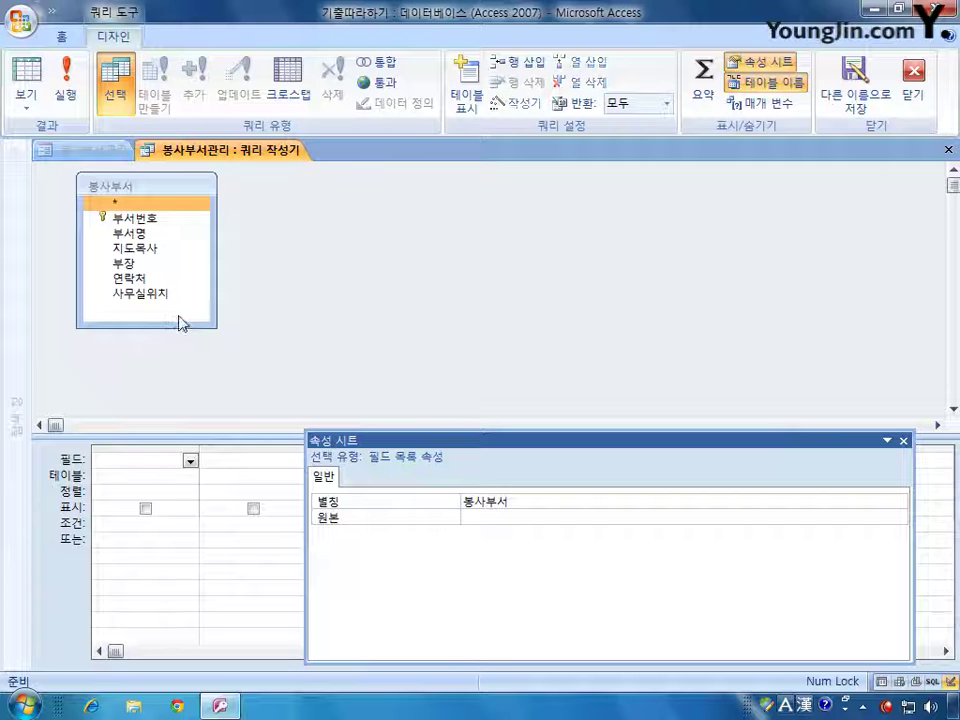
{"action": "double_click", "coordinate": [135, 217]}
{"action": "double_click", "coordinate": [140, 233]}
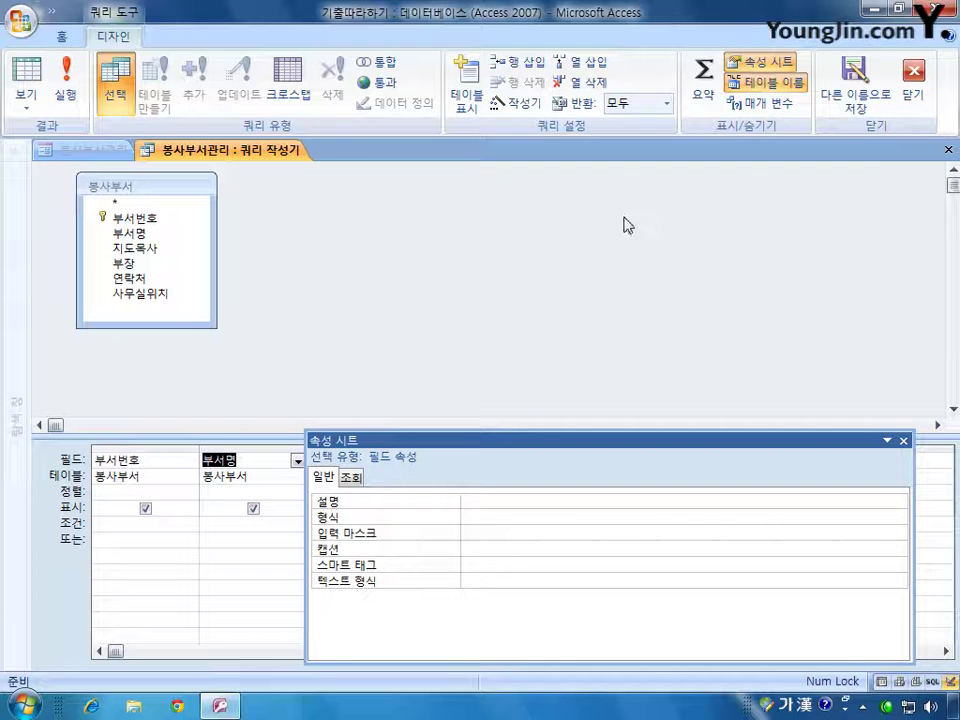
{"action": "left_click", "coordinate": [948, 150]}
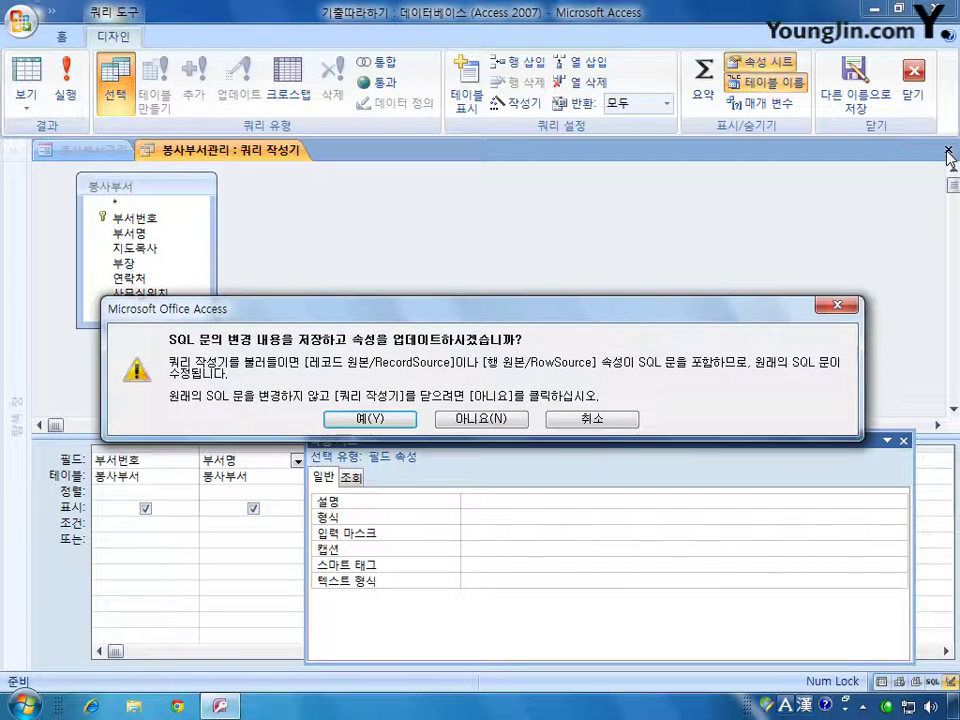
{"action": "left_click", "coordinate": [375, 419]}
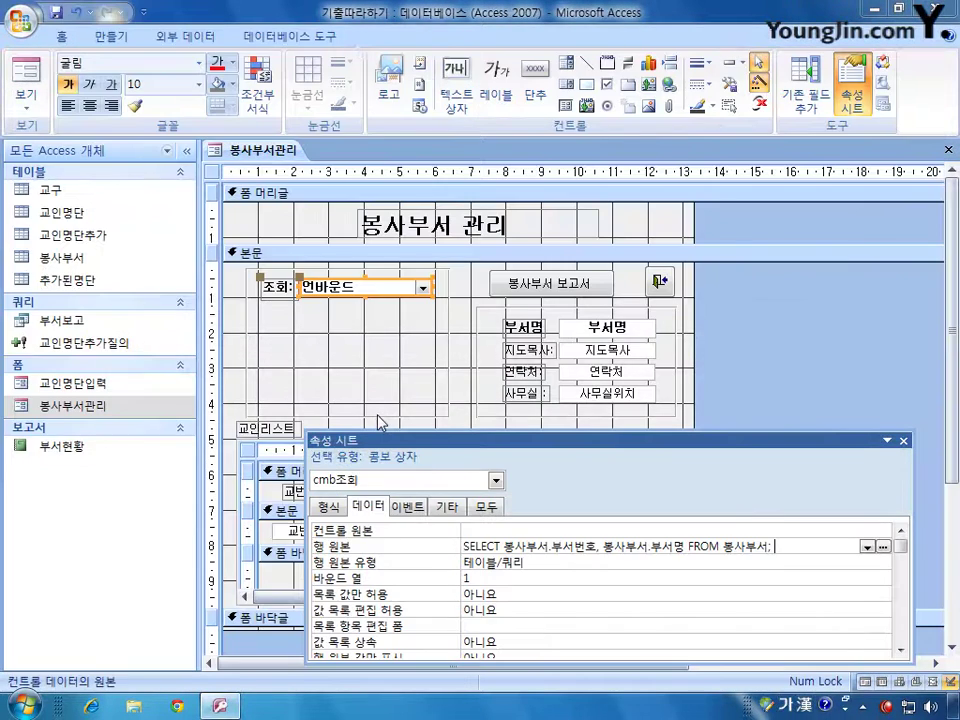
Examine the row source SELECT statement of cmb조회, comparing its 부서번호 and 부서명 fields with the bound column setting
{"action": "left_click_drag", "start_coordinate": [775, 546], "coordinate": [458, 525]}
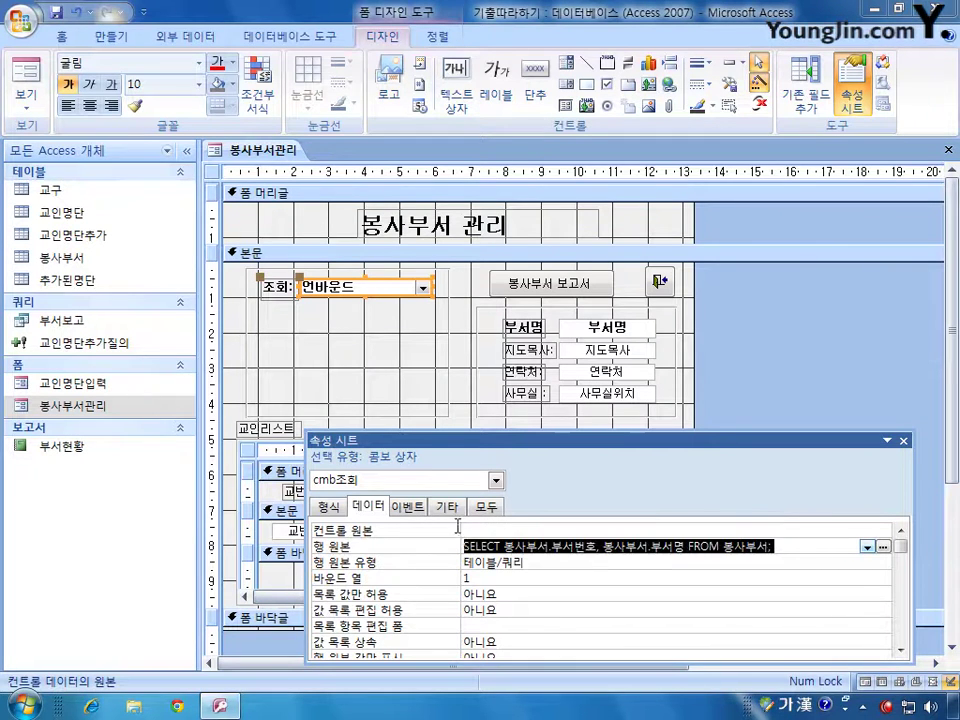
{"action": "left_click", "coordinate": [551, 546]}
{"action": "key", "text": "BackSpace"}
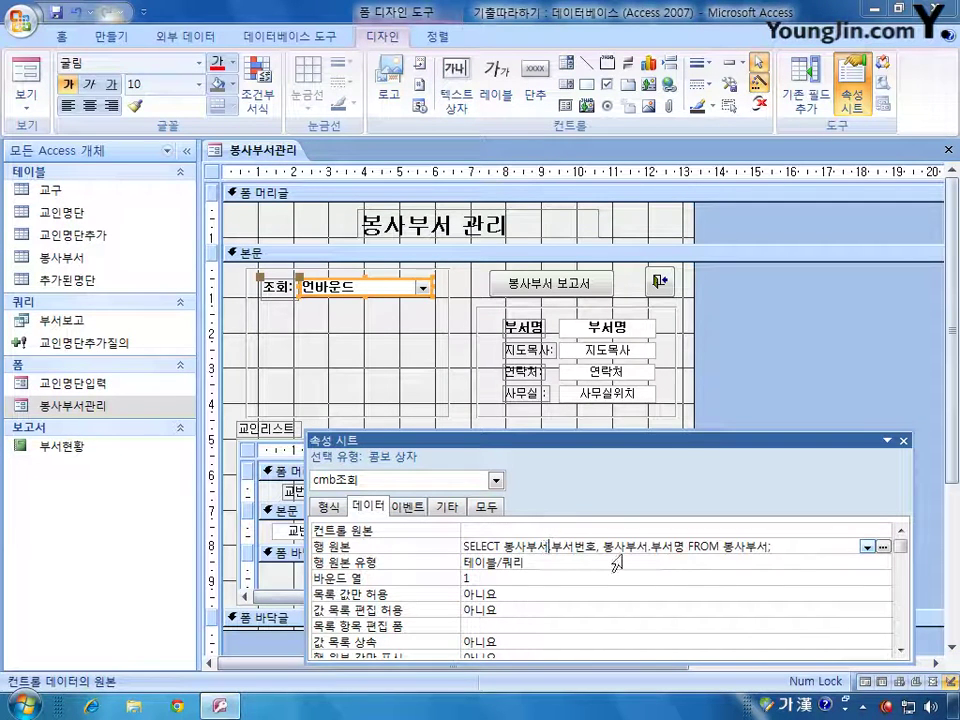
{"action": "type", "text": "."}
{"action": "left_click", "coordinate": [589, 546]}
{"action": "key", "text": "BackSpace"}
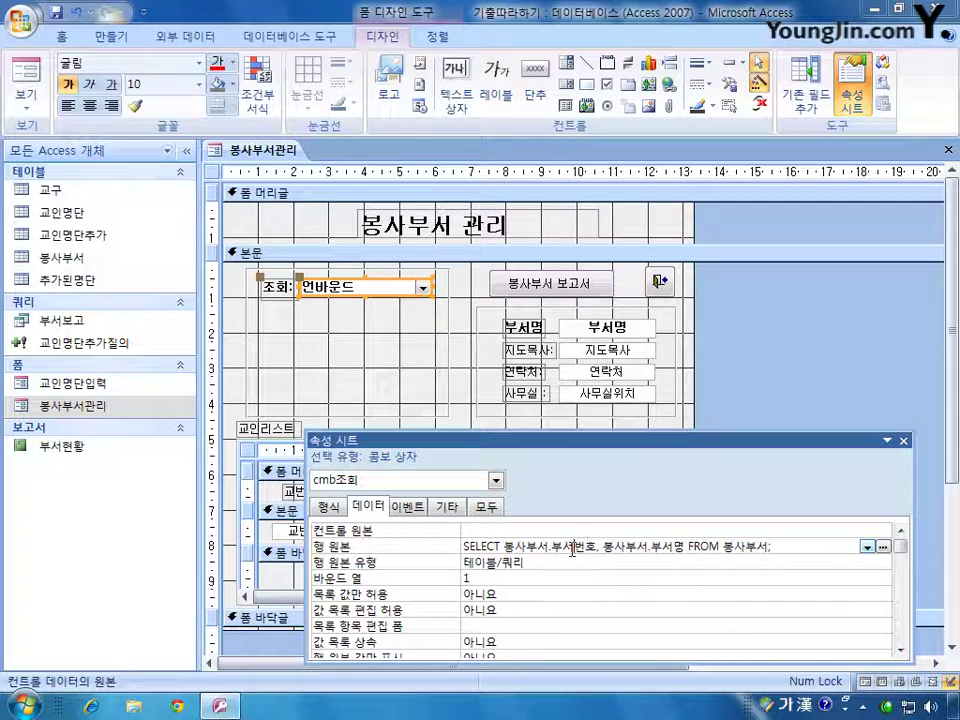
{"action": "type", "text": "번"}
{"action": "left_click", "coordinate": [670, 546]}
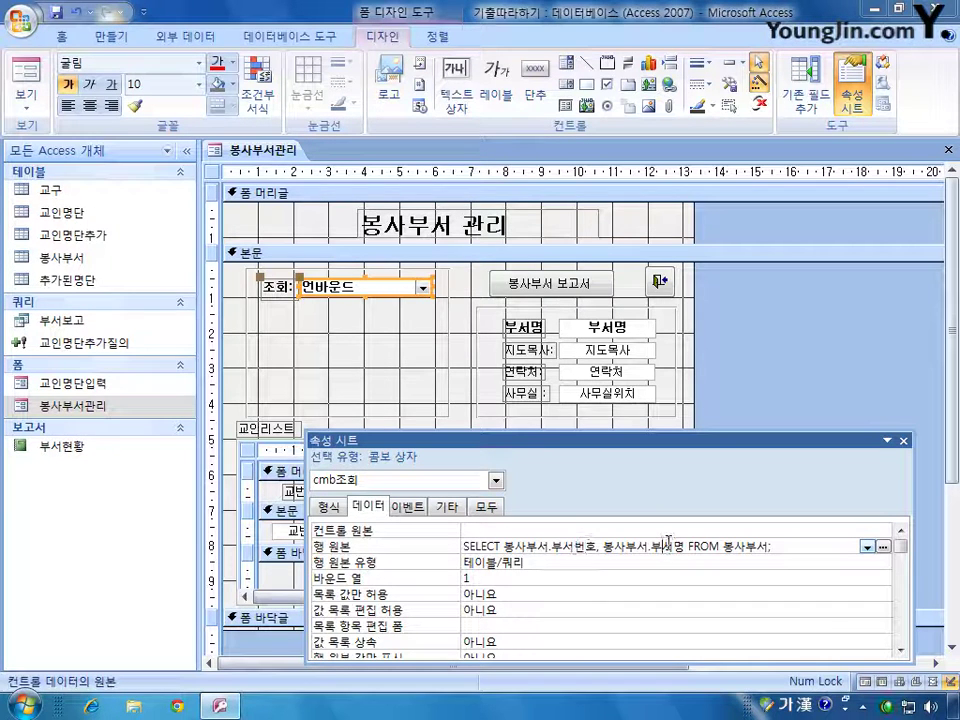
{"action": "key", "text": "BackSpace"}
{"action": "type", "text": "서"}
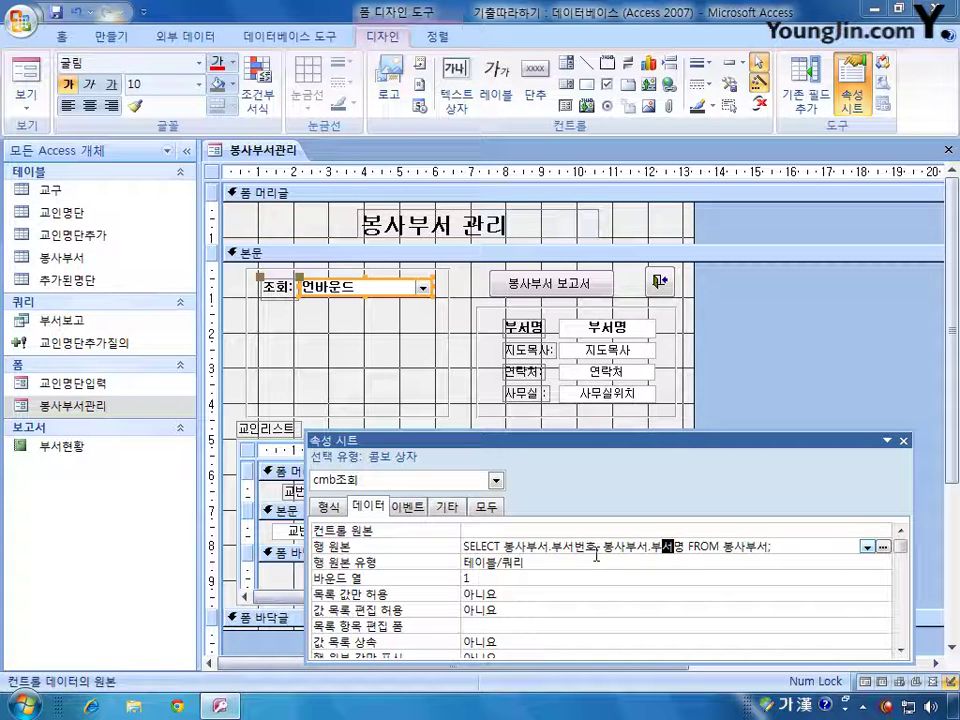
{"action": "left_click", "coordinate": [503, 582]}
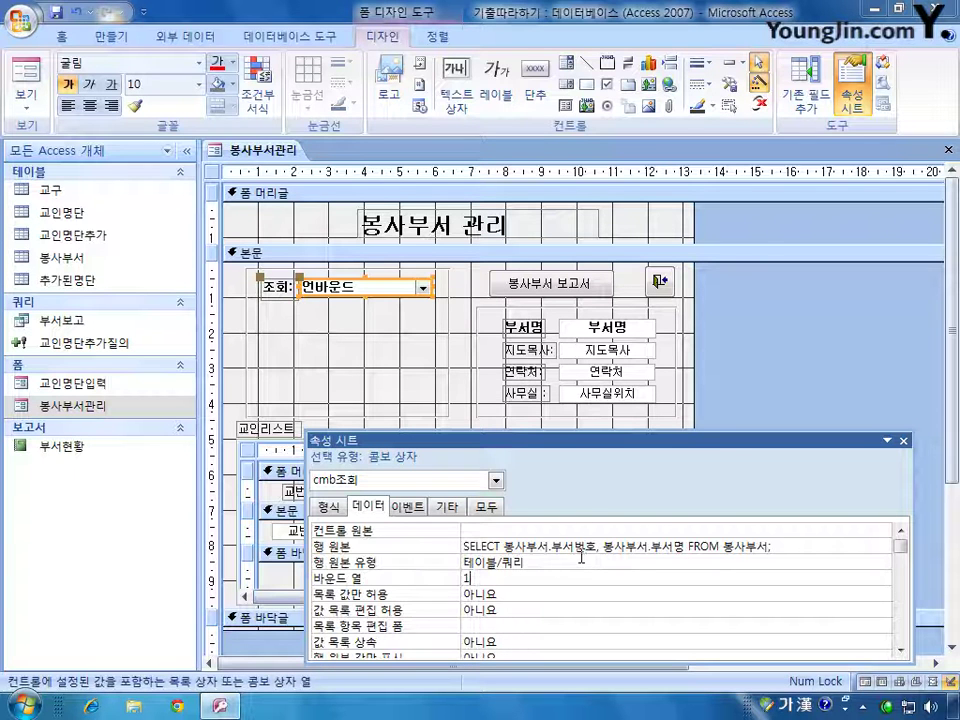
{"action": "left_click_drag", "start_coordinate": [505, 546], "coordinate": [684, 548]}
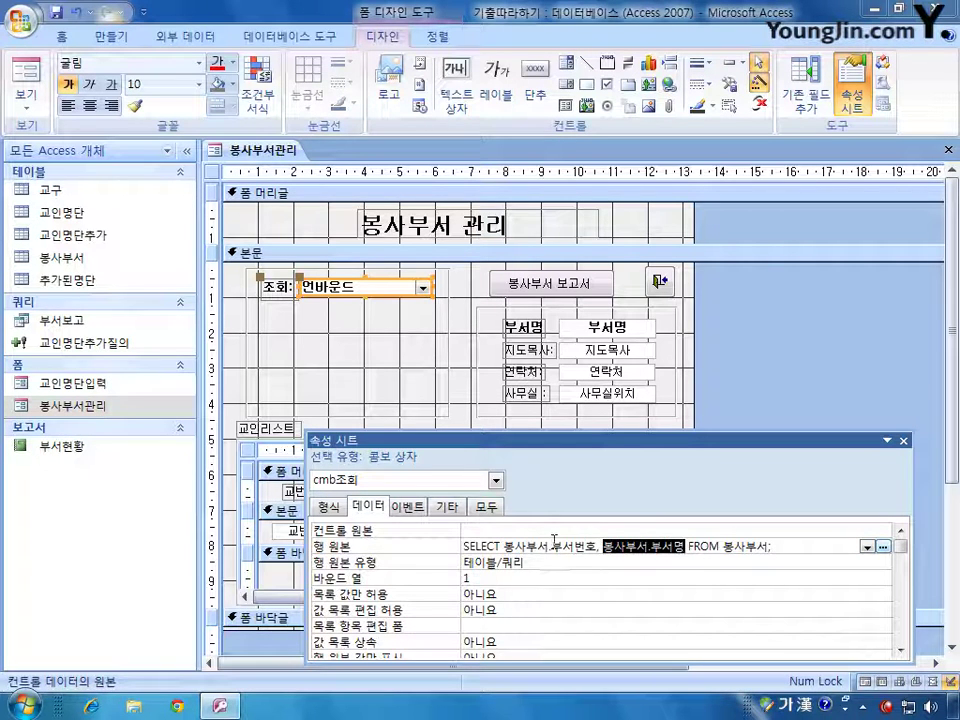
{"action": "left_click_drag", "start_coordinate": [551, 546], "coordinate": [585, 546]}
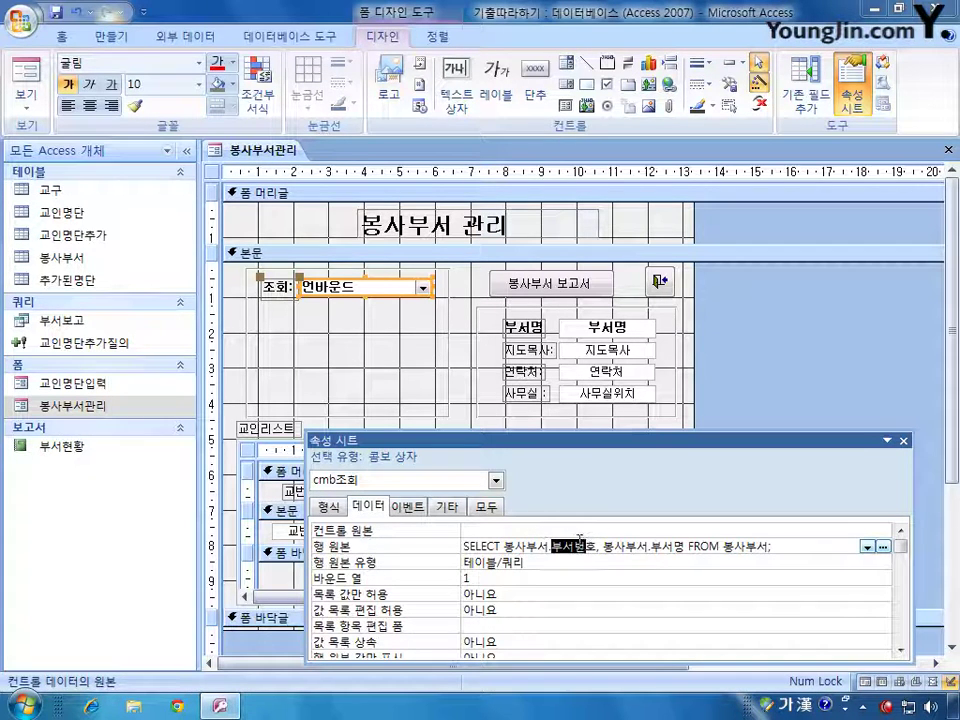
{"action": "left_click", "coordinate": [482, 579]}
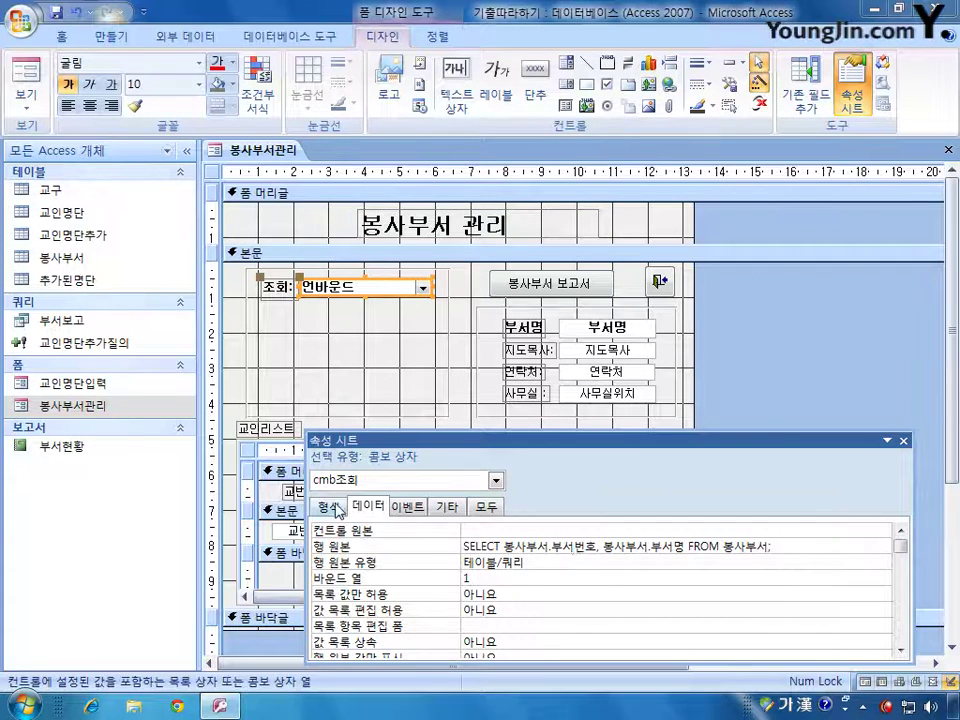
Set the column width of cmb조회 to 1.2 cm and check the 조회 list in form view
{"action": "left_click", "coordinate": [328, 506]}
{"action": "left_click", "coordinate": [484, 597]}
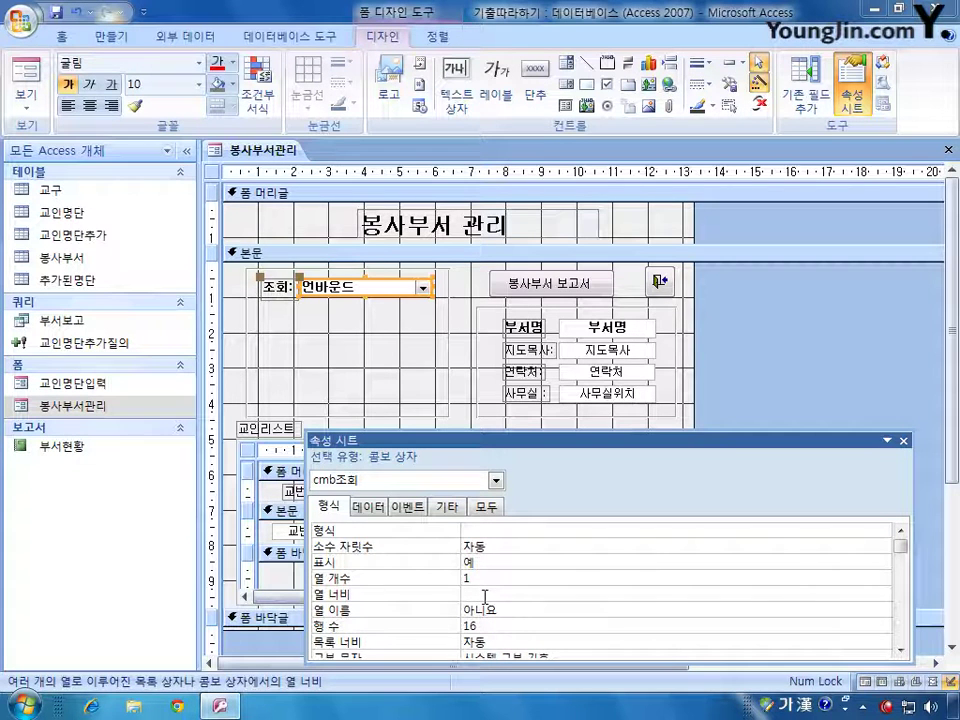
{"action": "left_click", "coordinate": [368, 506]}
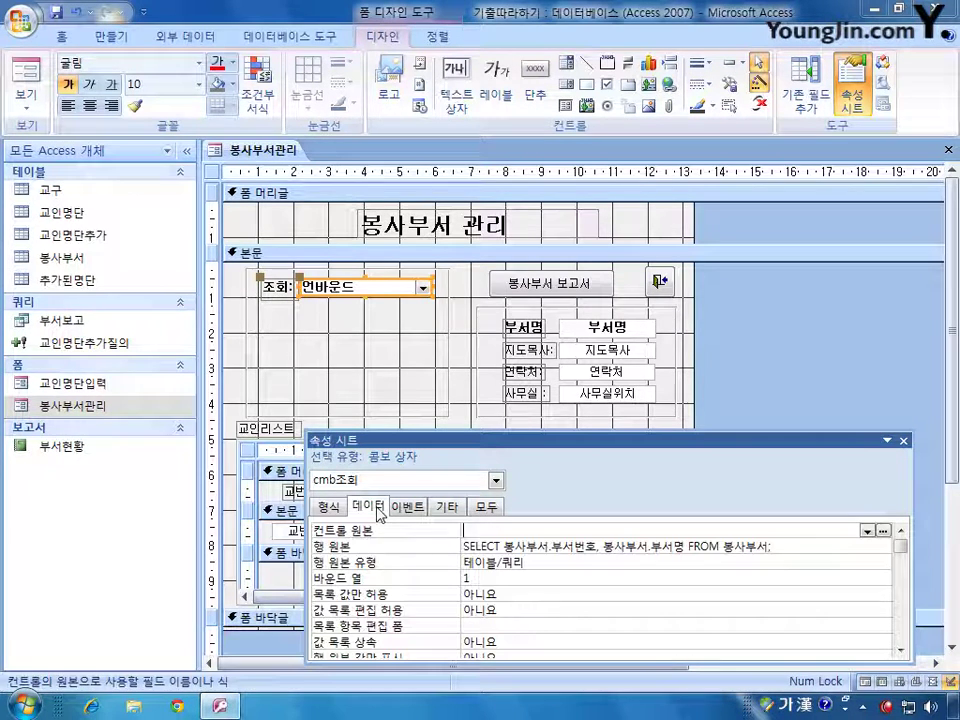
{"action": "left_click", "coordinate": [575, 545]}
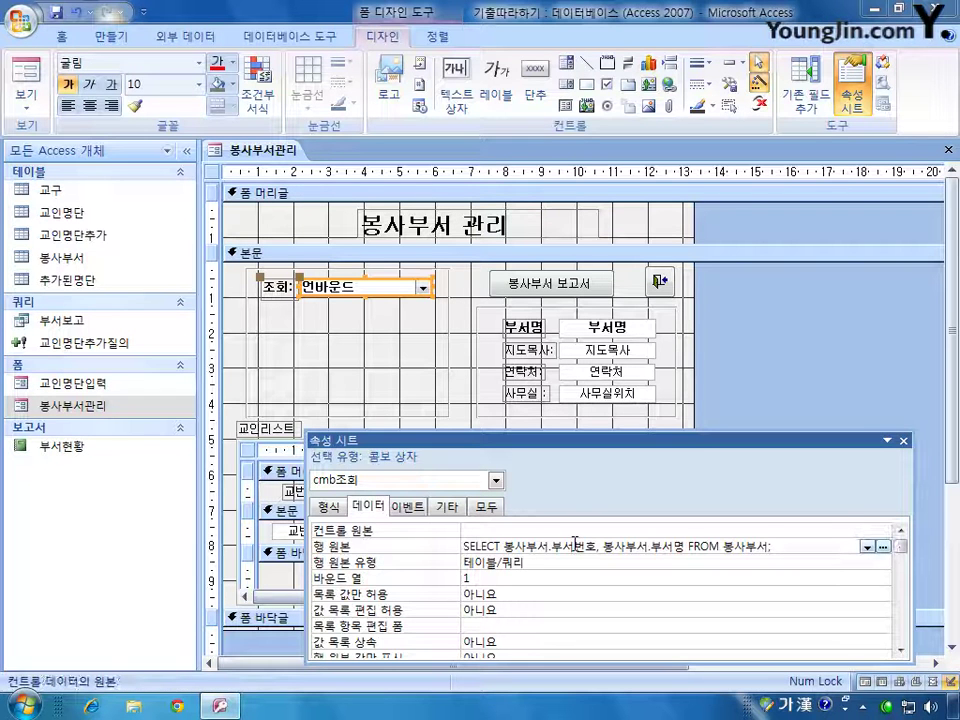
{"action": "left_click", "coordinate": [330, 506]}
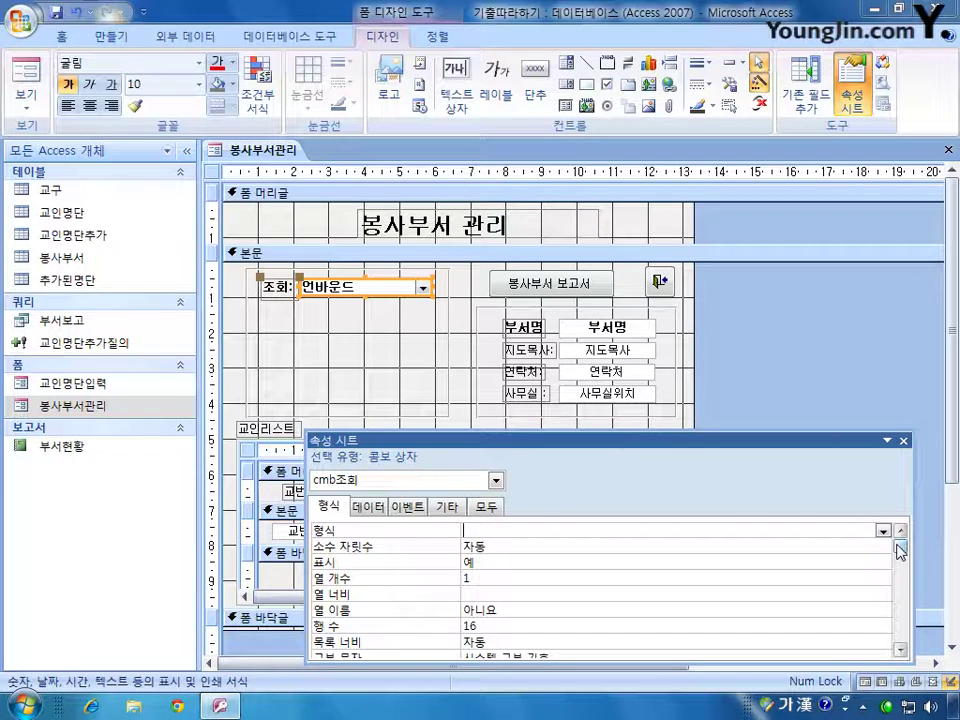
{"action": "left_click", "coordinate": [367, 507]}
{"action": "left_click", "coordinate": [322, 508]}
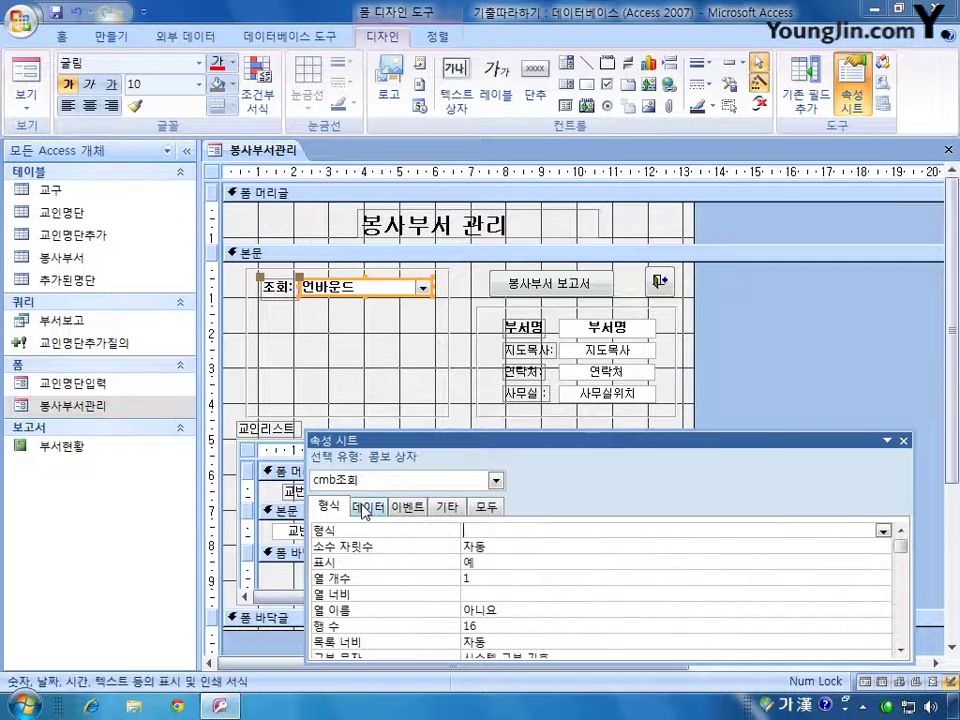
{"action": "left_click", "coordinate": [512, 593]}
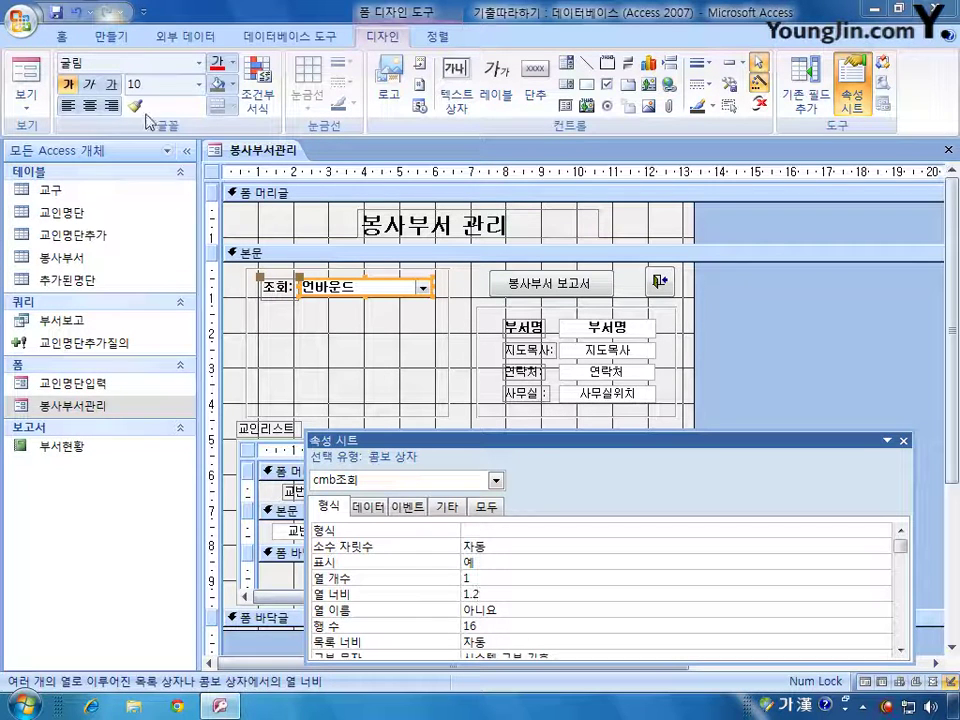
{"action": "left_click", "coordinate": [34, 76]}
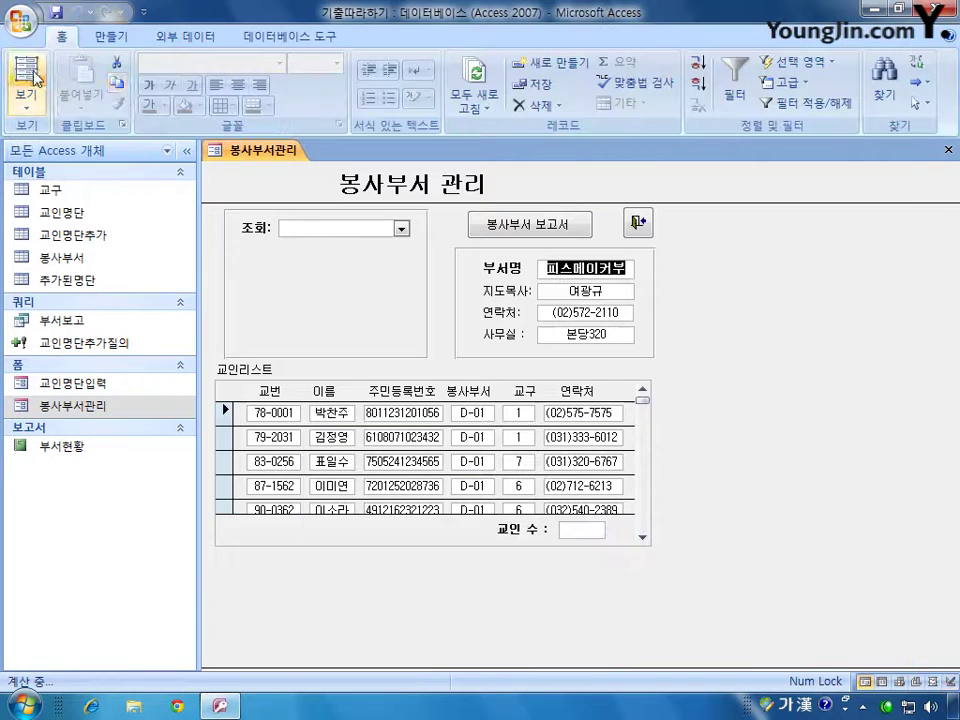
{"action": "left_click", "coordinate": [399, 229]}
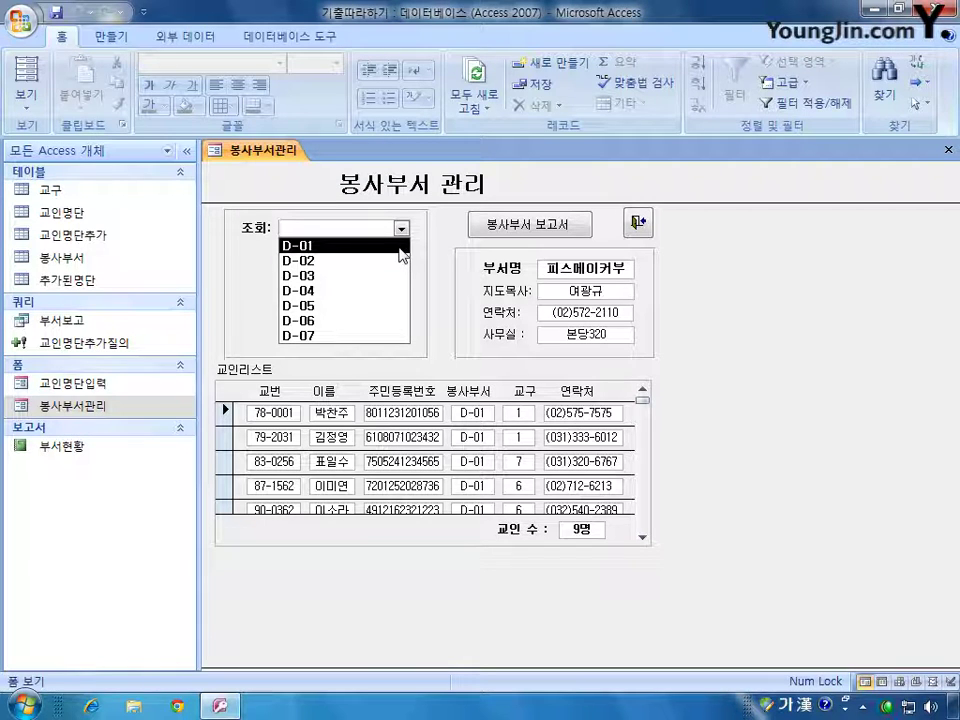
Return the 봉사부서관리 form to design view and set the column count of cmb조회 to 2
{"action": "right_click", "coordinate": [113, 410]}
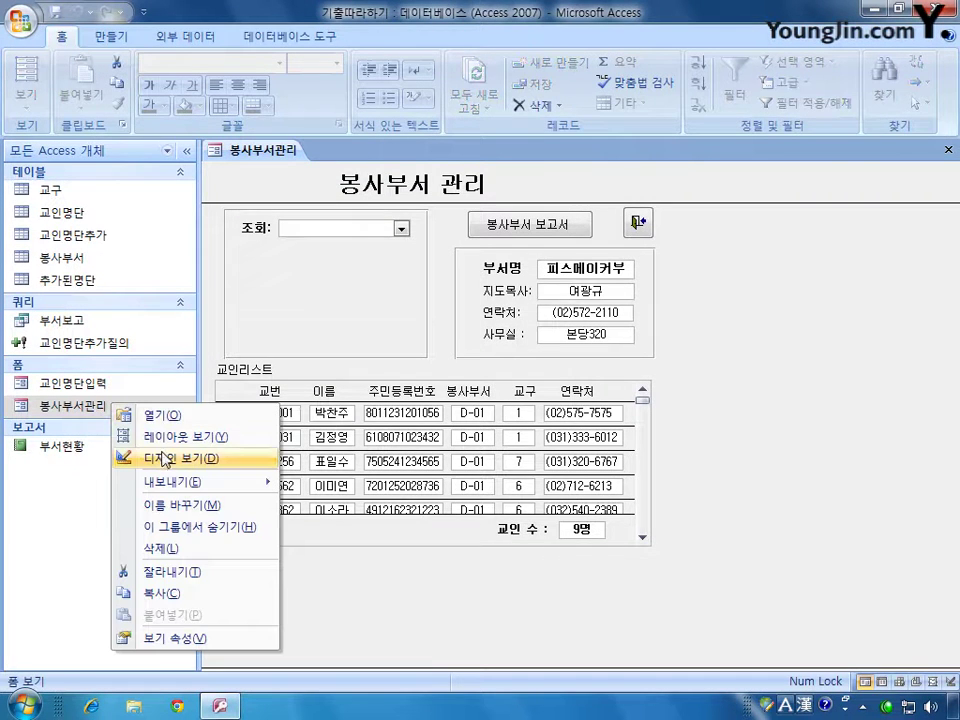
{"action": "left_click", "coordinate": [192, 456]}
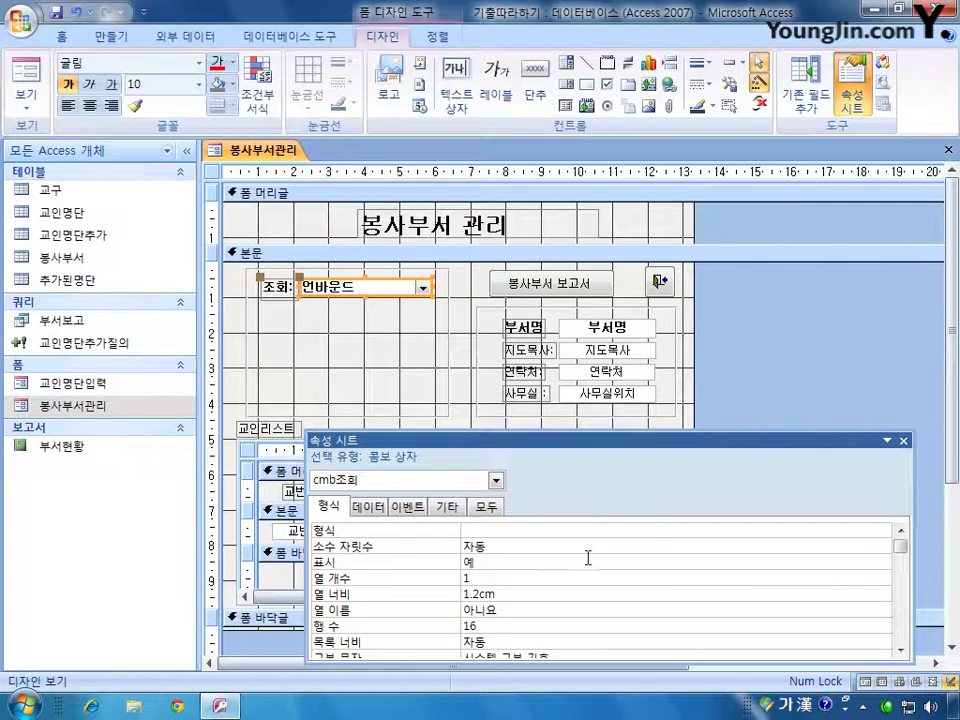
{"action": "left_click", "coordinate": [462, 578]}
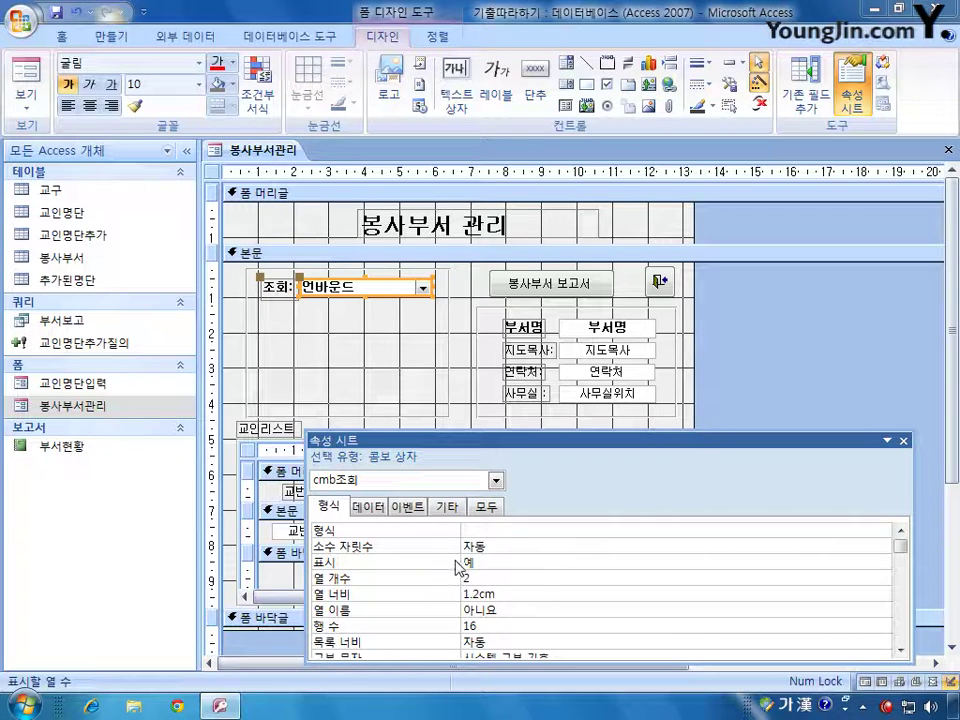
Check the 조회 list in form view, then close the 봉사부서관리 form and save its design changes
{"action": "left_click", "coordinate": [24, 72]}
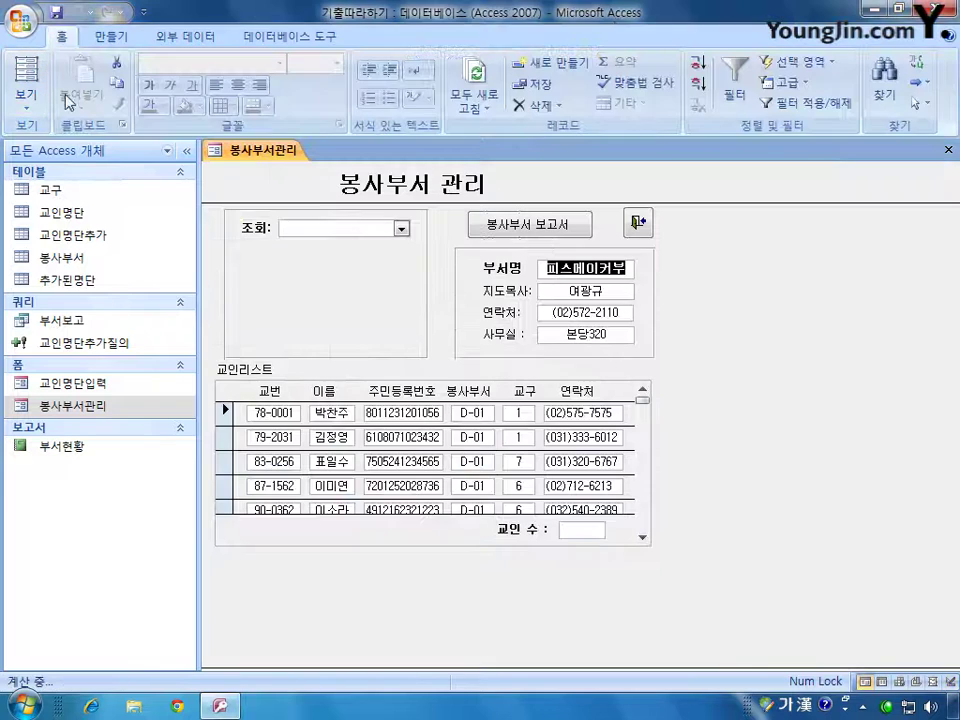
{"action": "left_click", "coordinate": [401, 228]}
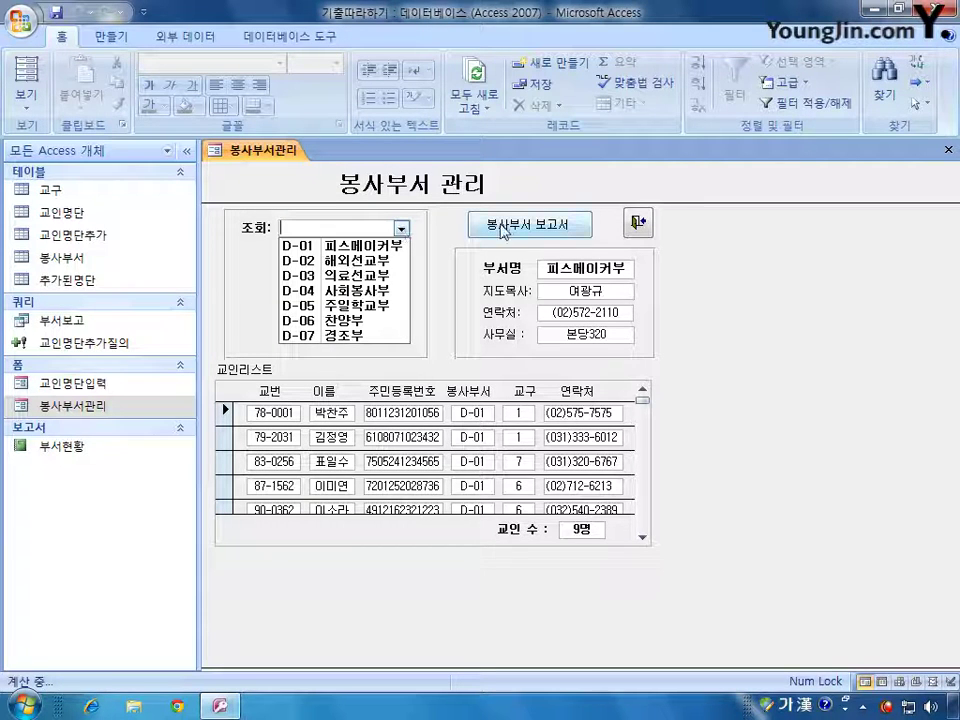
{"action": "left_click", "coordinate": [947, 149]}
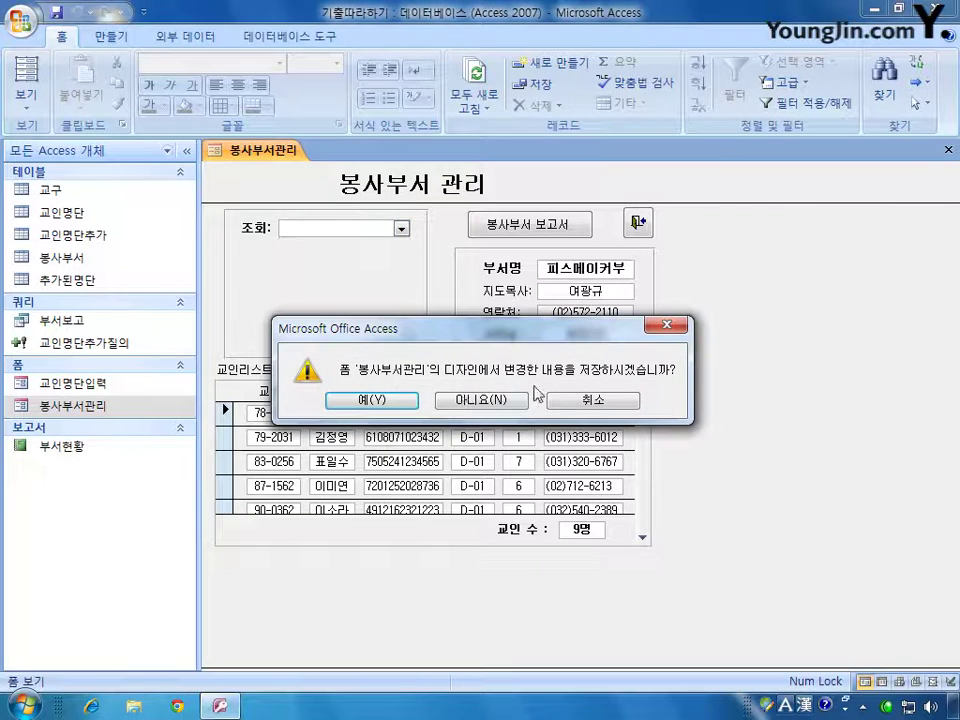
{"action": "left_click", "coordinate": [372, 399]}
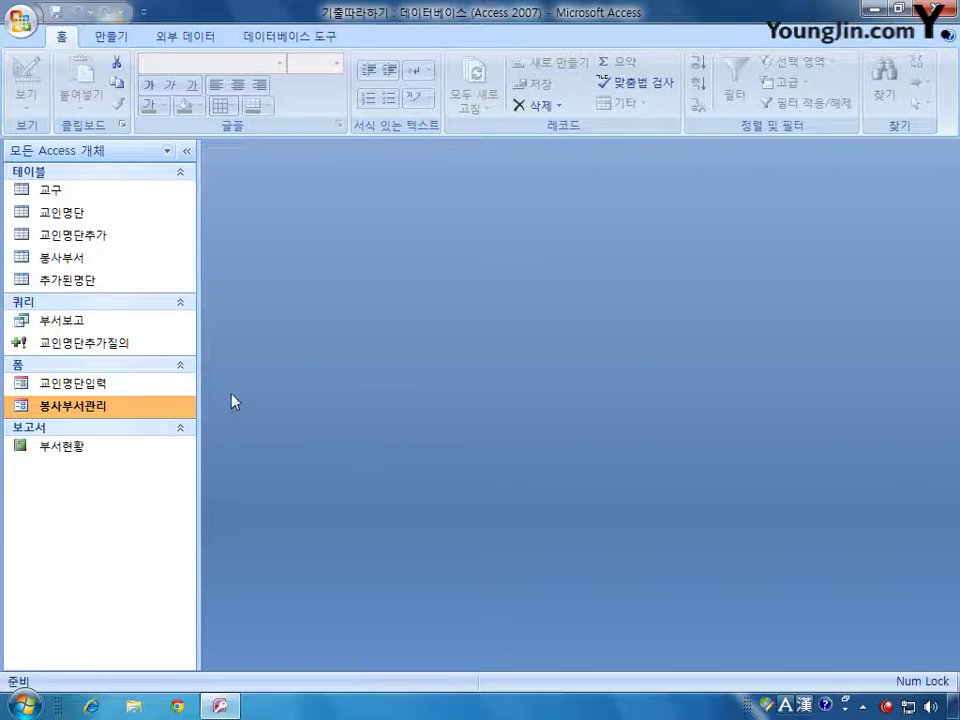
Open the 교인명단입력 form in design view, select all controls in the detail section and close the property sheet
{"action": "left_click", "coordinate": [120, 388]}
{"action": "right_click", "coordinate": [120, 388]}
{"action": "left_click", "coordinate": [145, 443]}
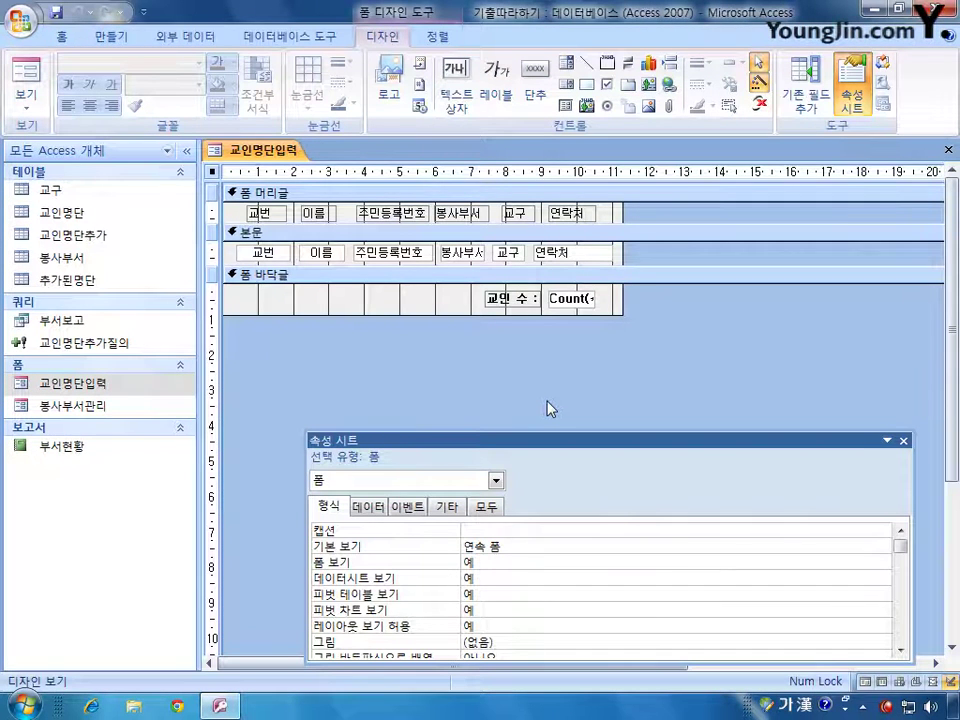
{"action": "left_click", "coordinate": [212, 253]}
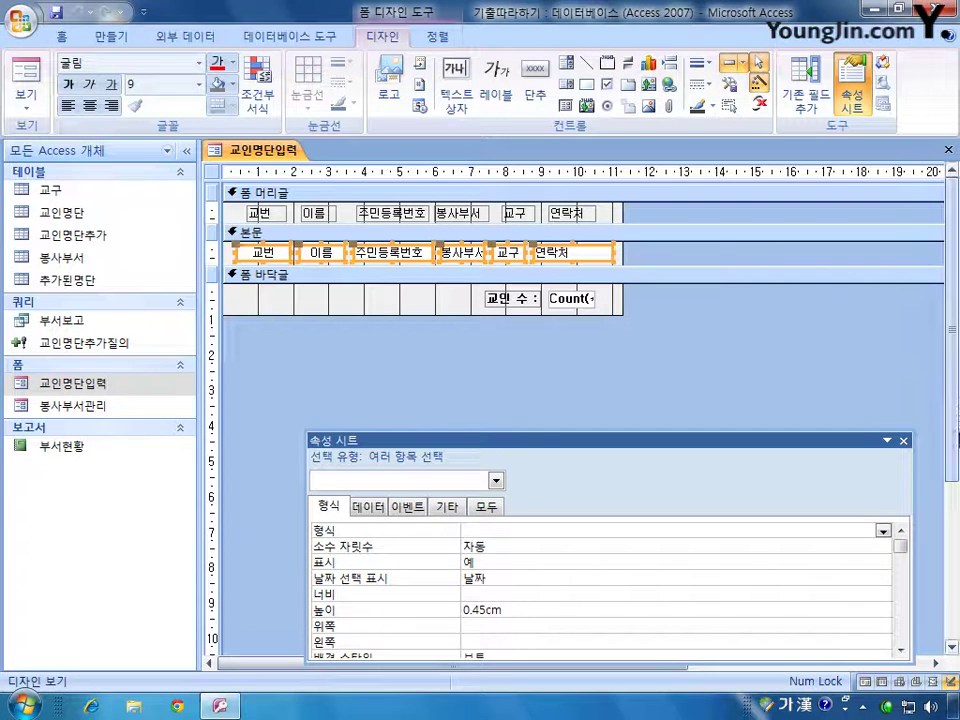
{"action": "left_click", "coordinate": [903, 440]}
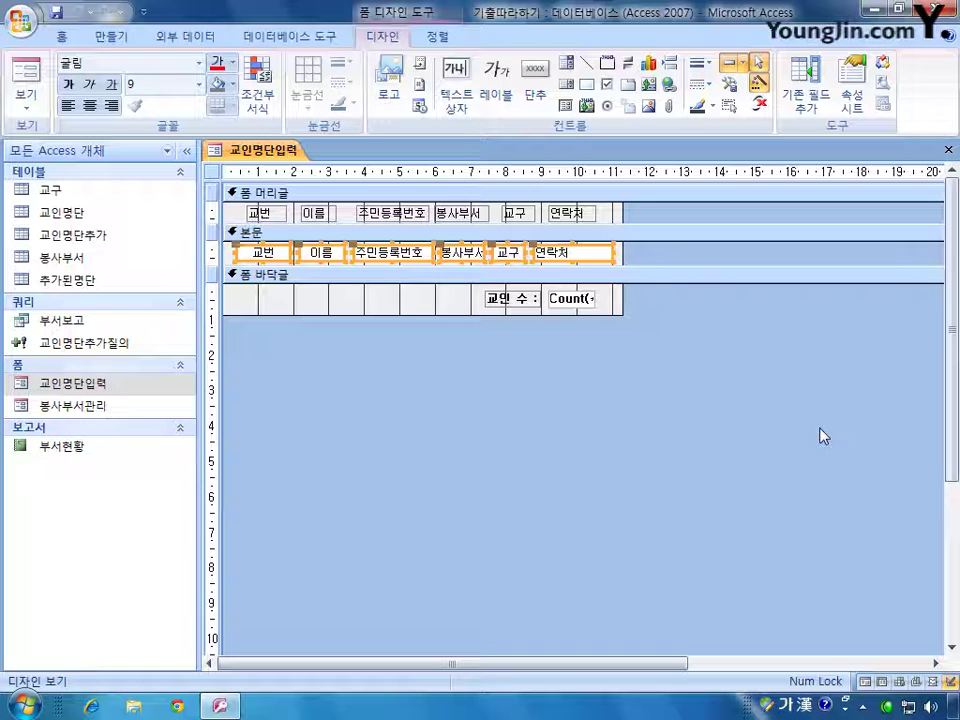
Open conditional formatting for the selected detail controls and set the type of condition 1 to 식이 (expression)
{"action": "left_click", "coordinate": [268, 107]}
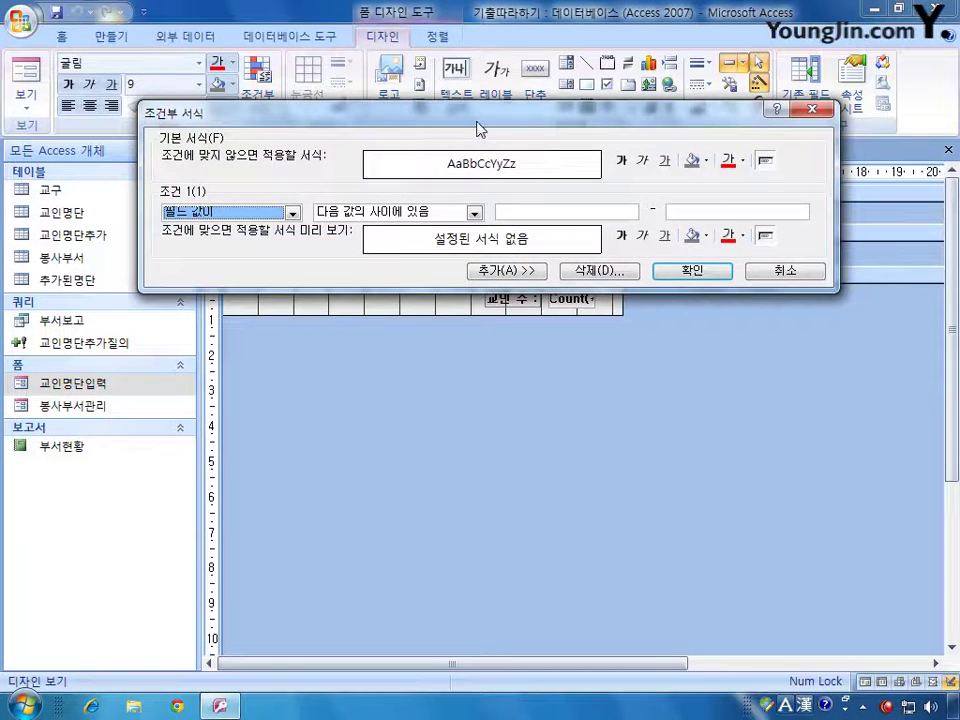
{"action": "left_click_drag", "start_coordinate": [478, 128], "coordinate": [532, 348]}
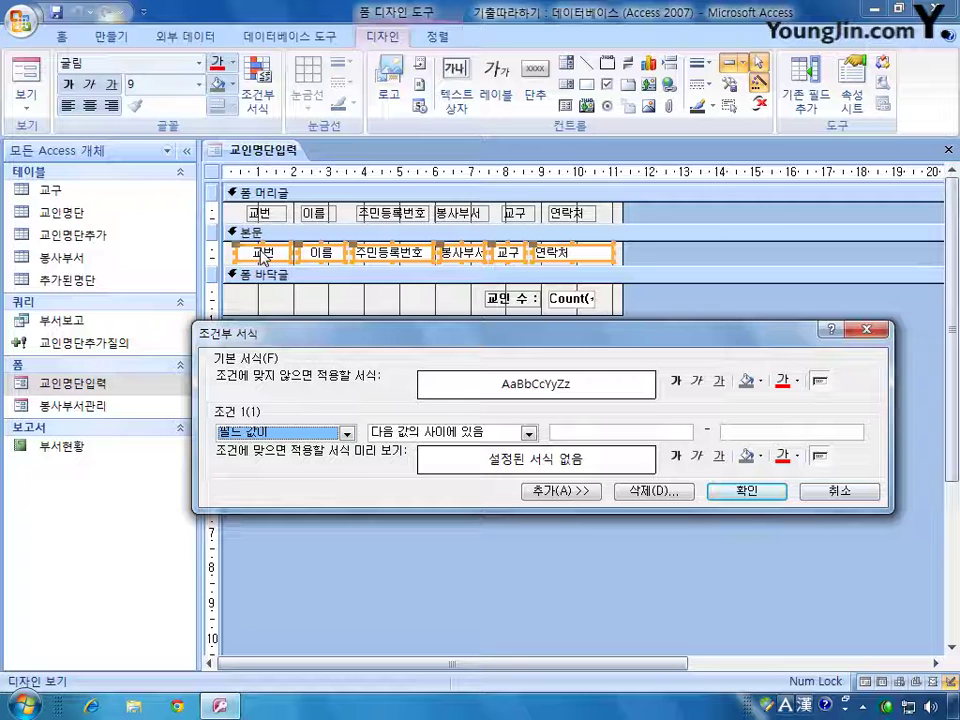
{"action": "left_click", "coordinate": [346, 433]}
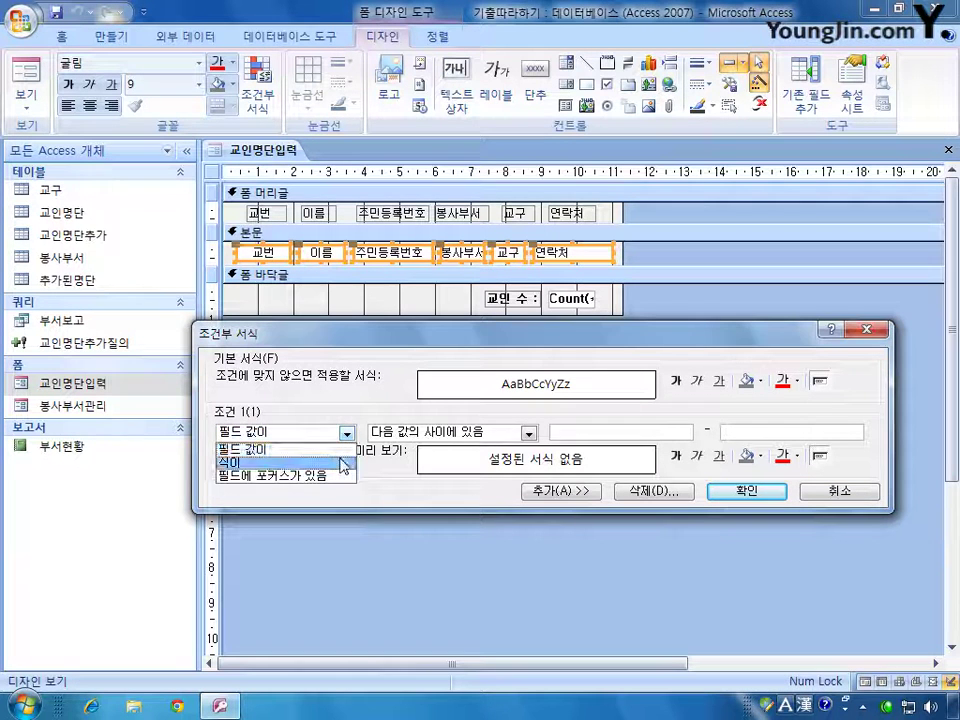
{"action": "left_click", "coordinate": [343, 463]}
Enter left([교번],1)="8" as the expression for condition 1
{"action": "left_click", "coordinate": [426, 434]}
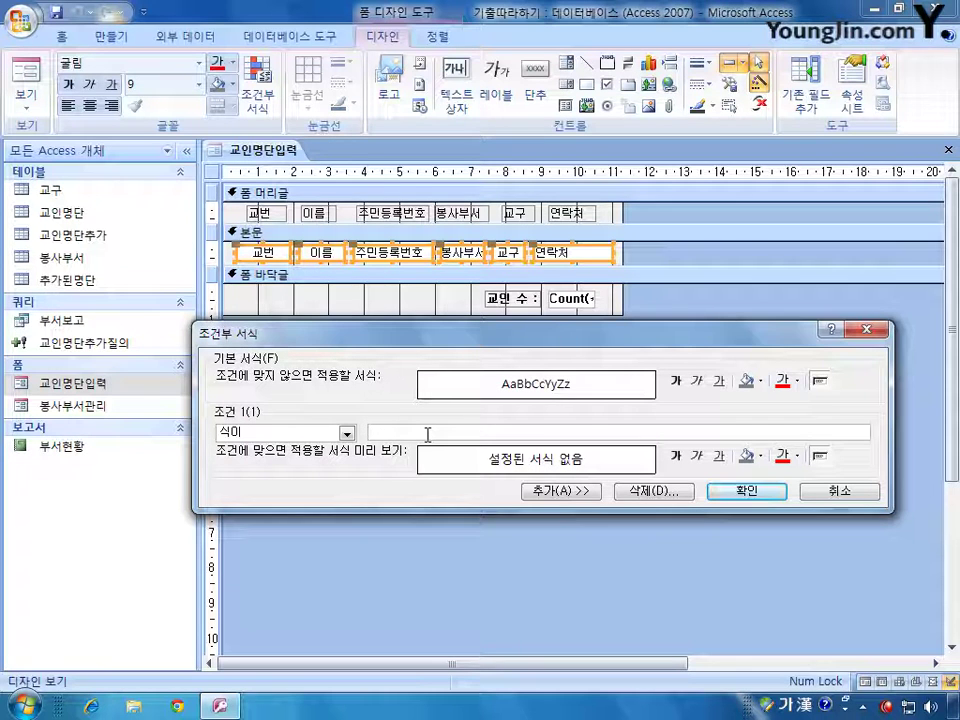
{"action": "type", "text": "ㄱ"}
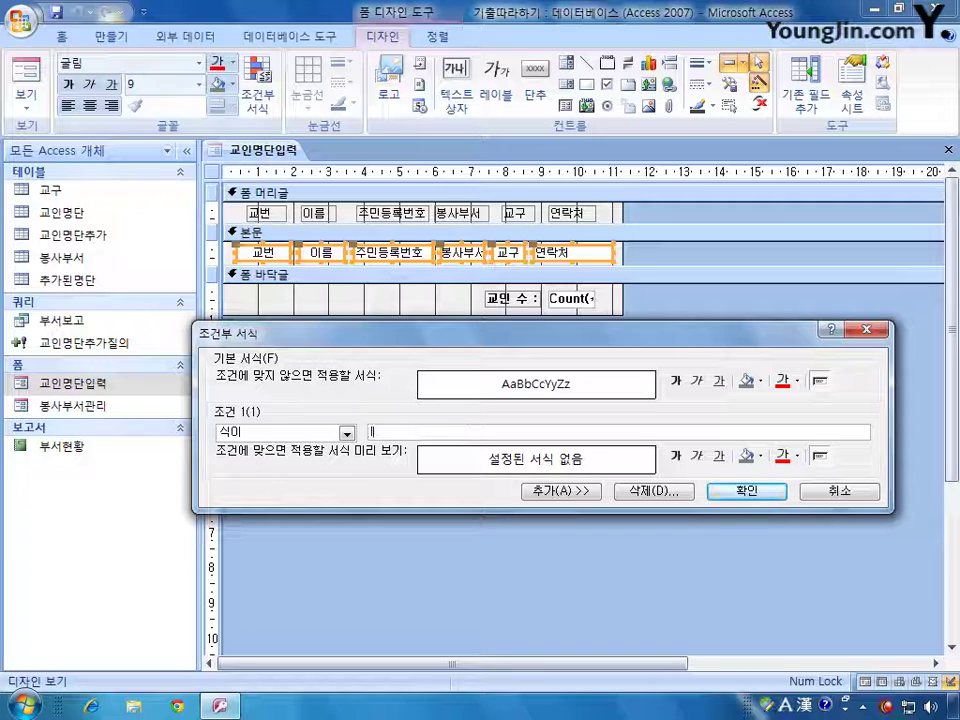
{"action": "key", "text": "Hangul"}
{"action": "type", "text": "left"}
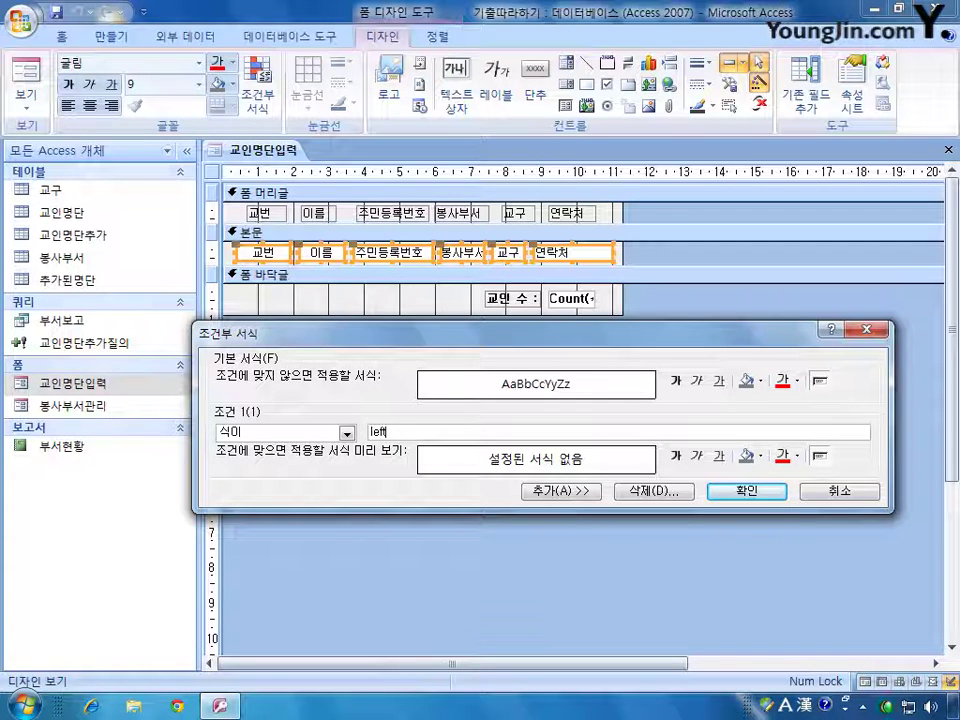
{"action": "type", "text": "()"}
{"action": "key", "text": "Left"}
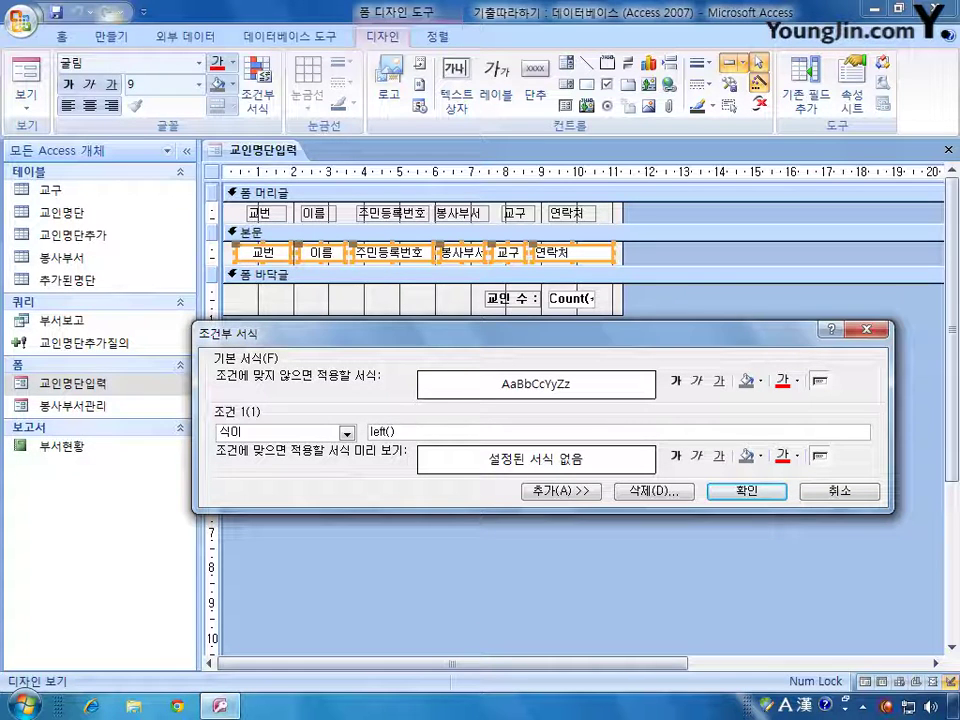
{"action": "type", "text": "["}
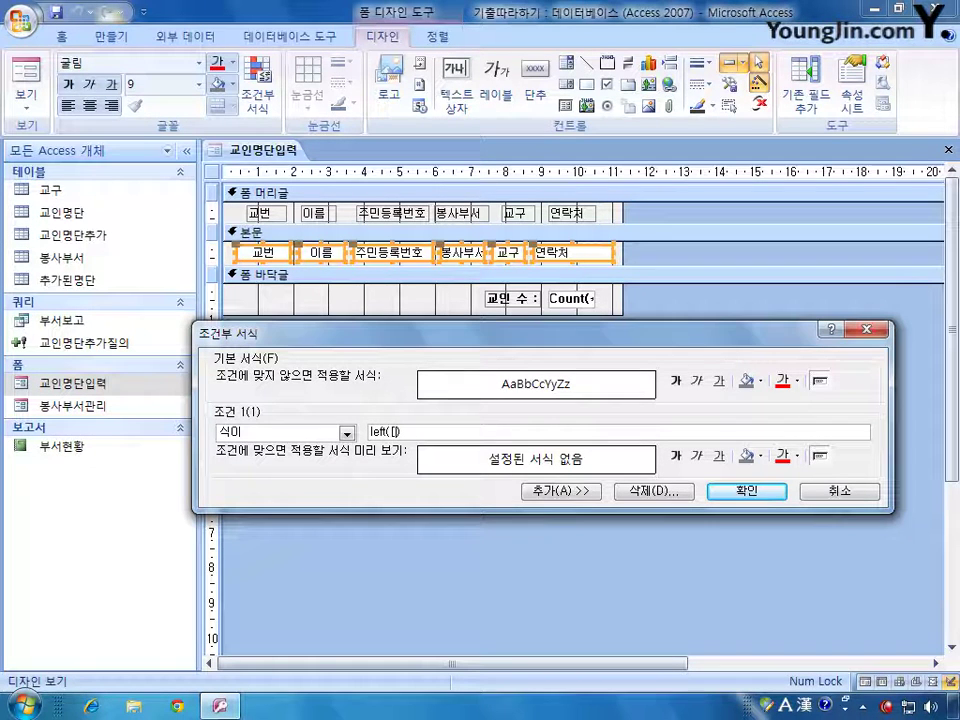
{"action": "type", "text": "ㅈ교번"}
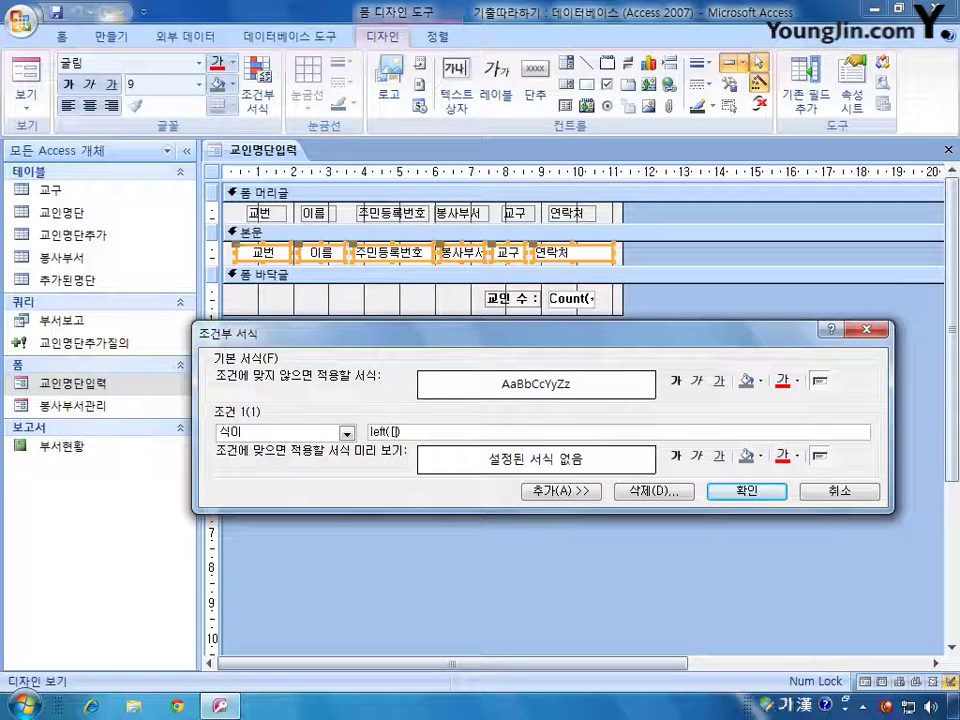
{"action": "type", "text": "],1"}
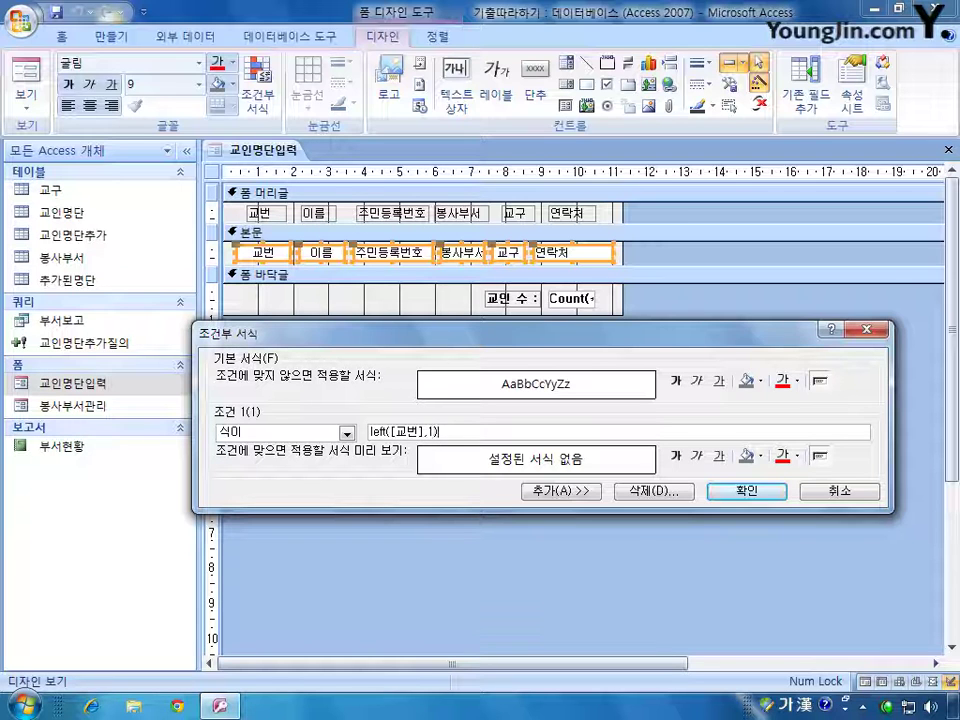
{"action": "type", "text": "="}
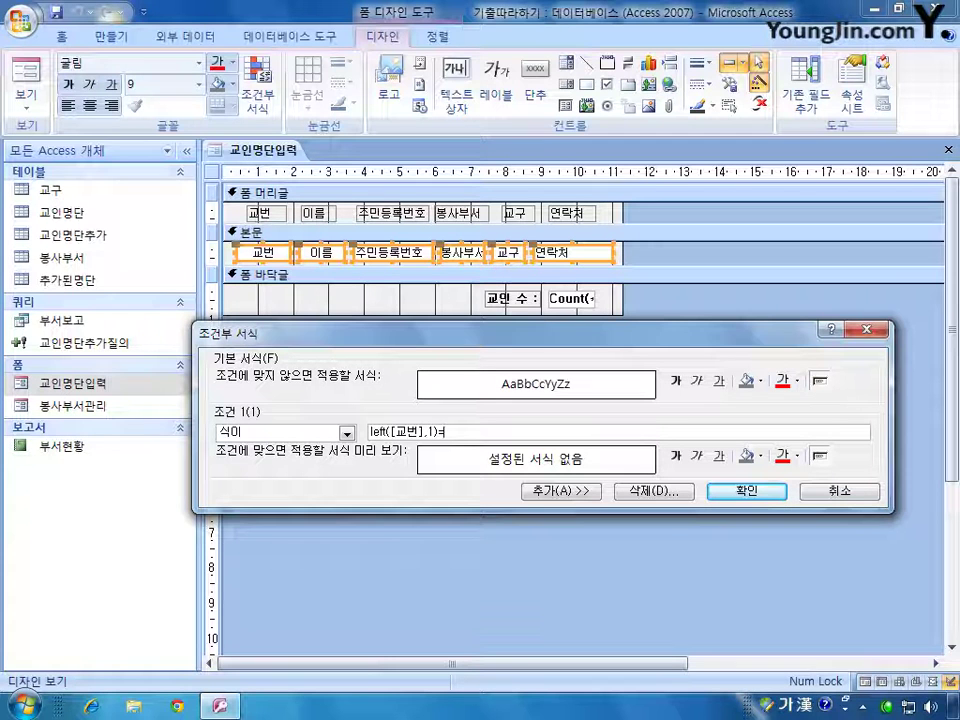
{"action": "type", "text": "\"8\""}
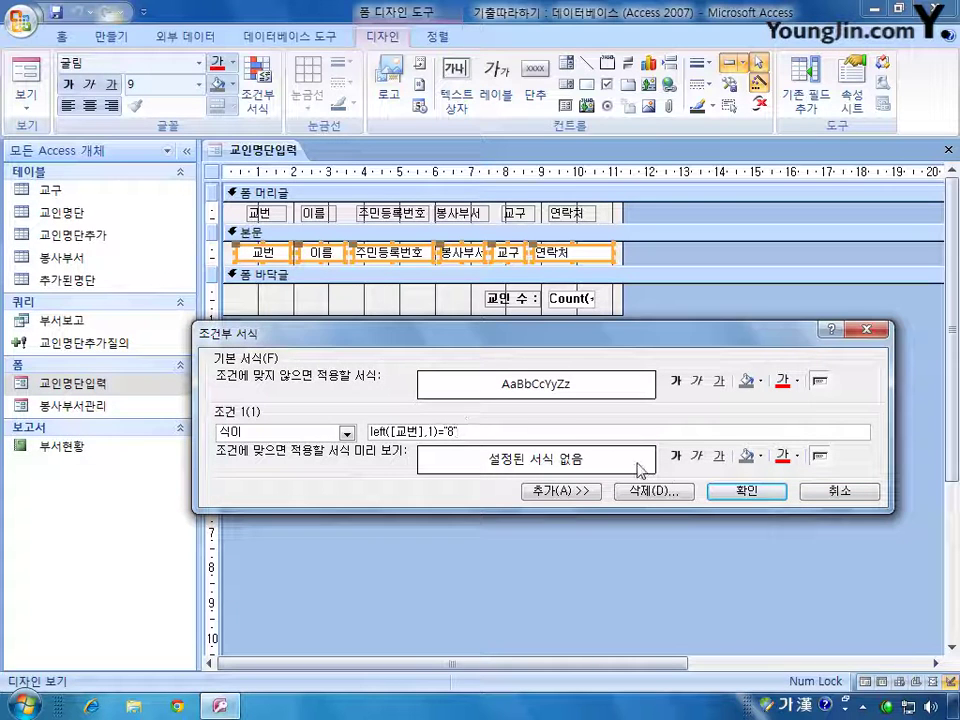
Set the format for condition 1 to bold and italic, and apply the conditional formatting
{"action": "left_click", "coordinate": [675, 456]}
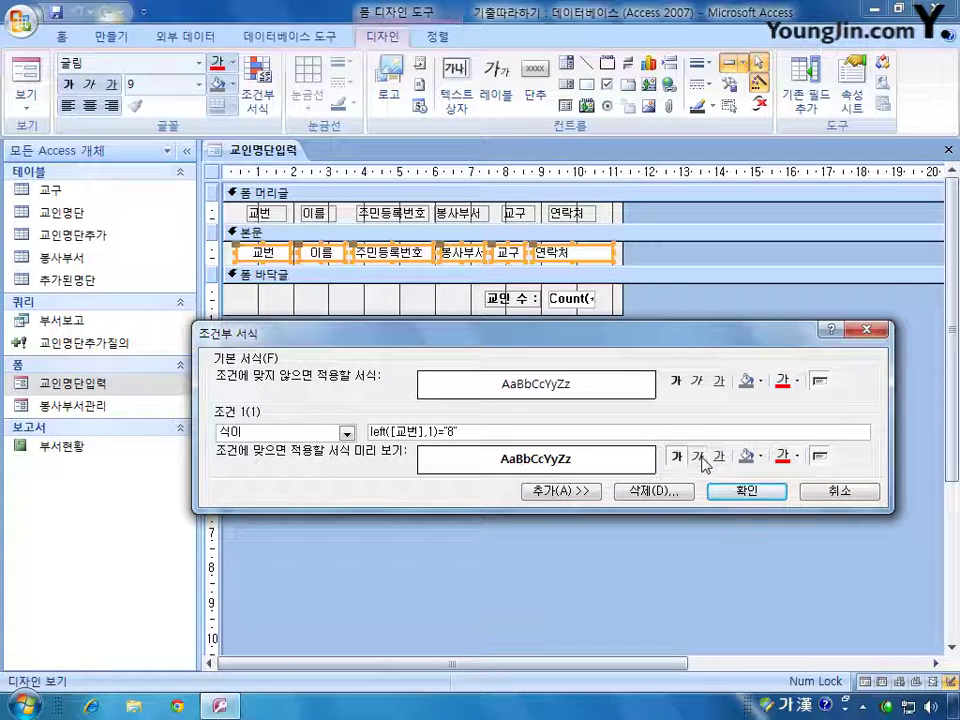
{"action": "left_click", "coordinate": [698, 457]}
{"action": "left_click", "coordinate": [741, 492]}
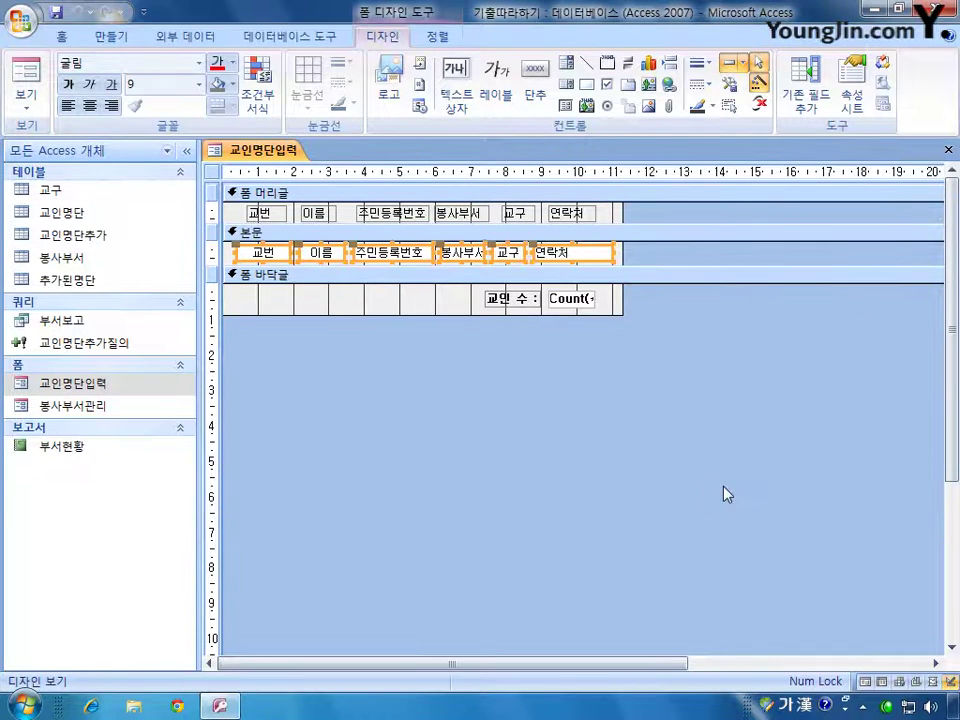
Check the conditional formatting in form view, then close the 교인명단입력 form
{"action": "left_click", "coordinate": [25, 72]}
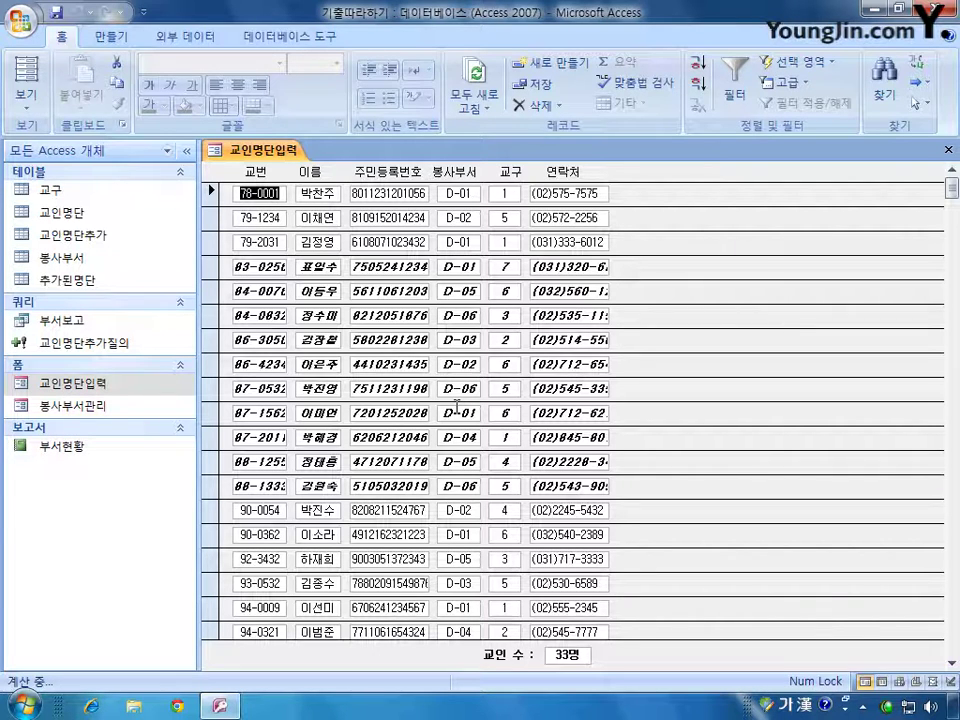
{"action": "key", "text": "ctrl+w"}
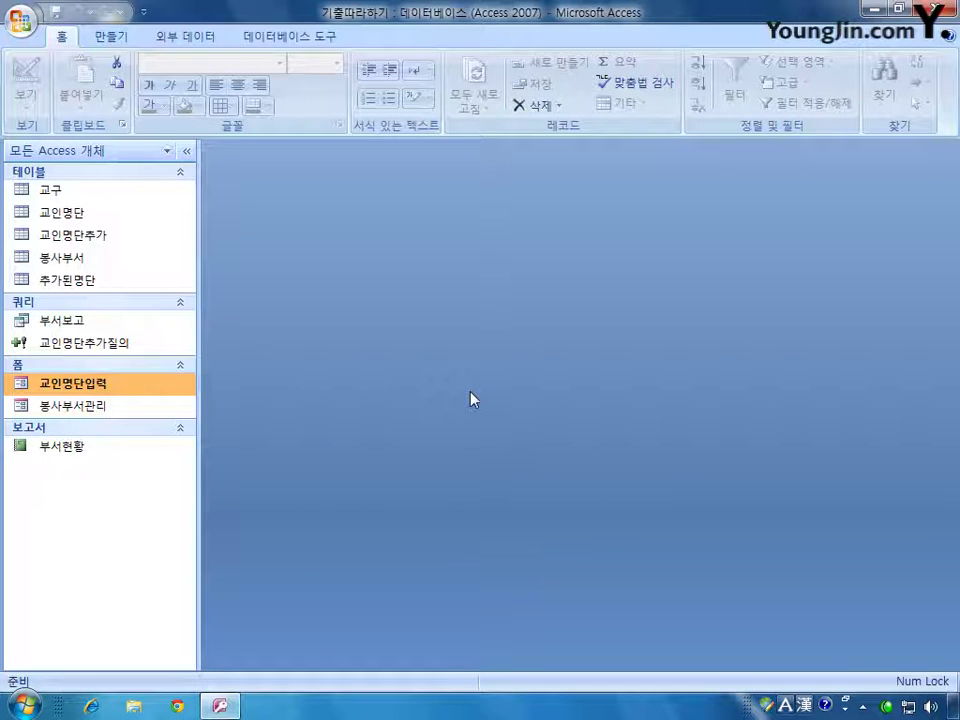
Open the 부서현황 report in design view
{"action": "right_click", "coordinate": [107, 448]}
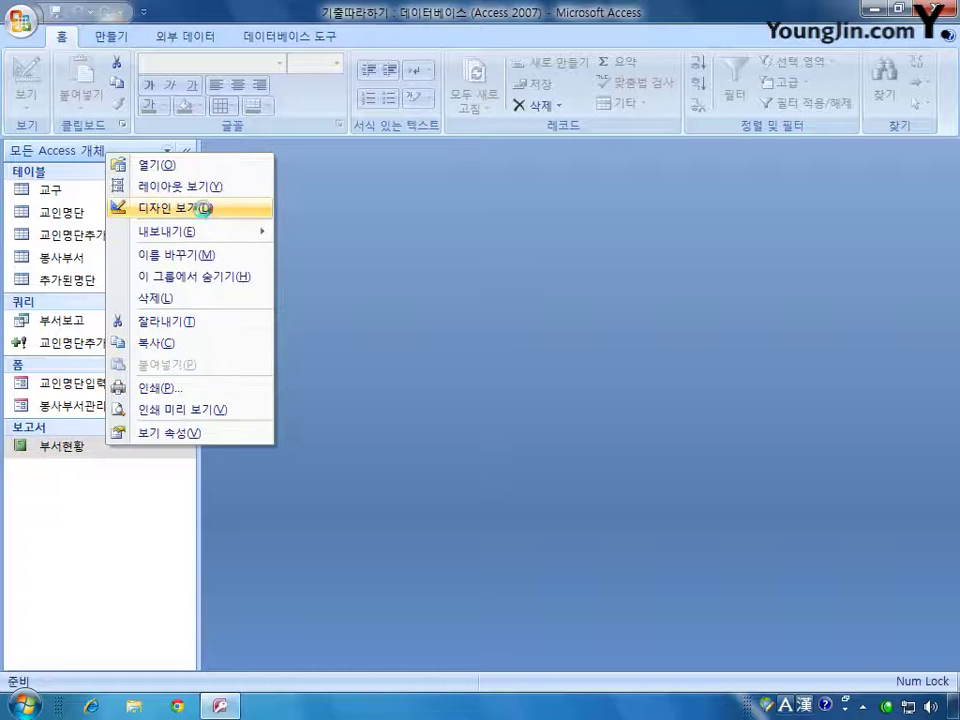
{"action": "left_click", "coordinate": [205, 208]}
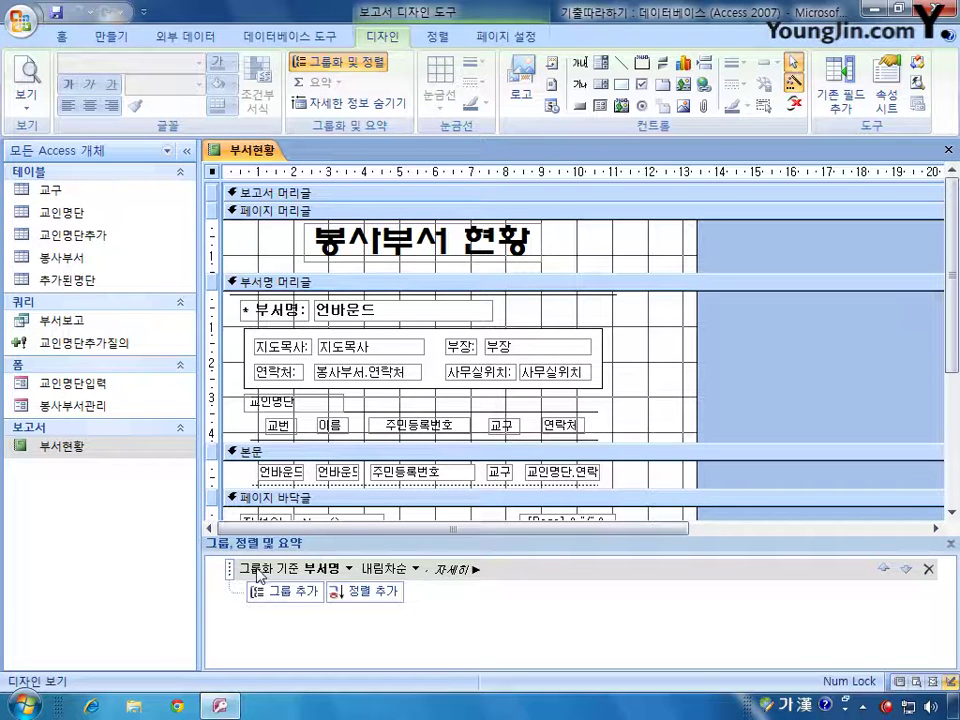
{"action": "right_click", "coordinate": [213, 172]}
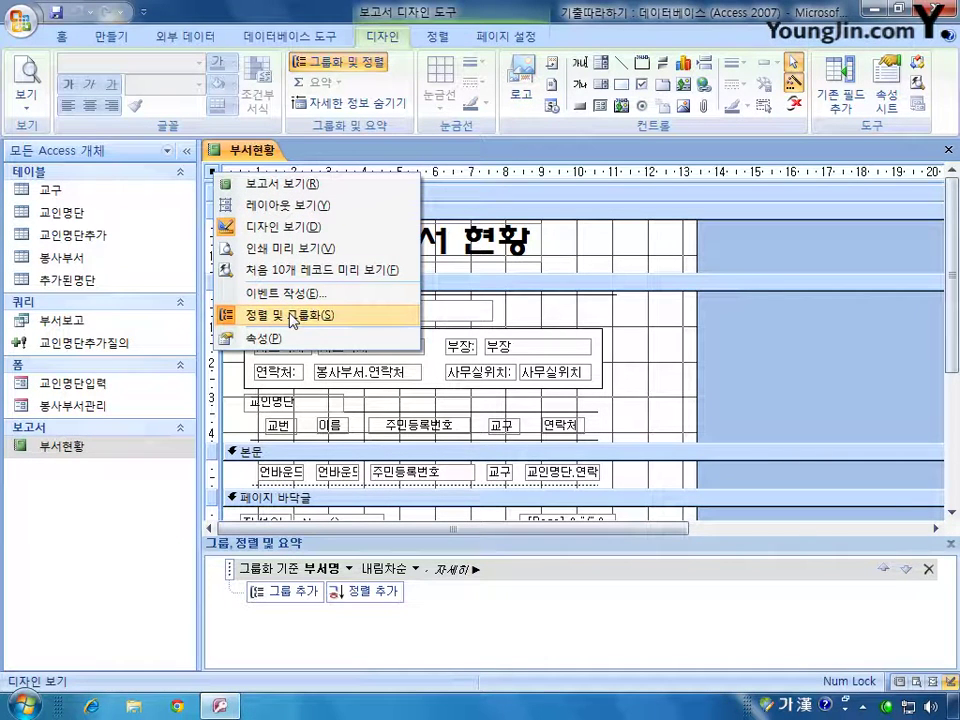
{"action": "left_click", "coordinate": [504, 150]}
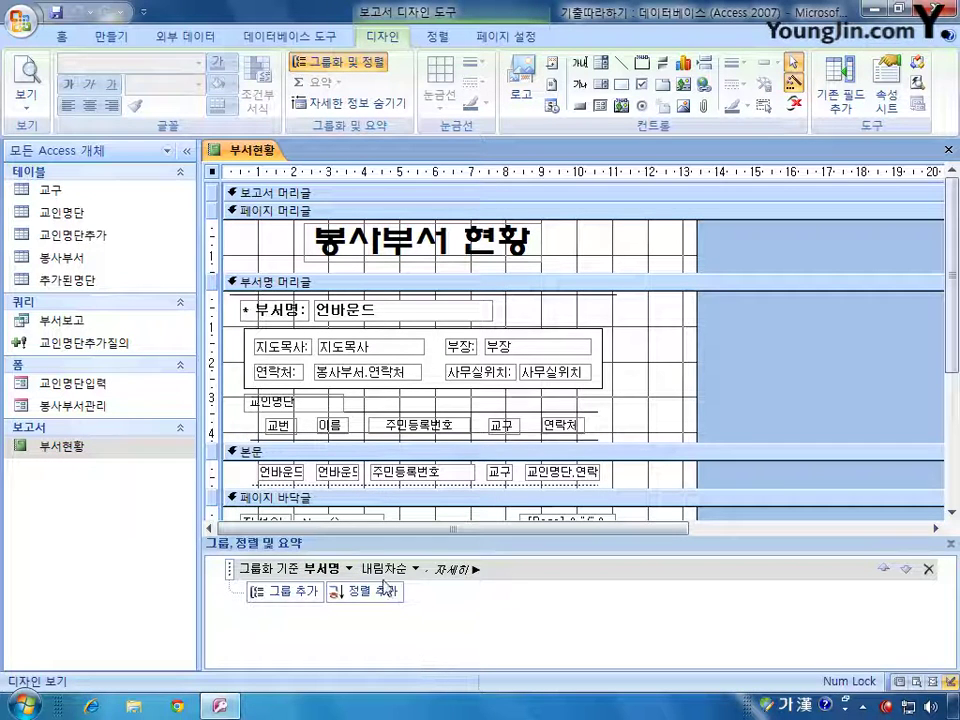
Set the 부서명 group to ascending order (오름차순) and add an ascending sort on 교구 beneath it
{"action": "left_click", "coordinate": [415, 569]}
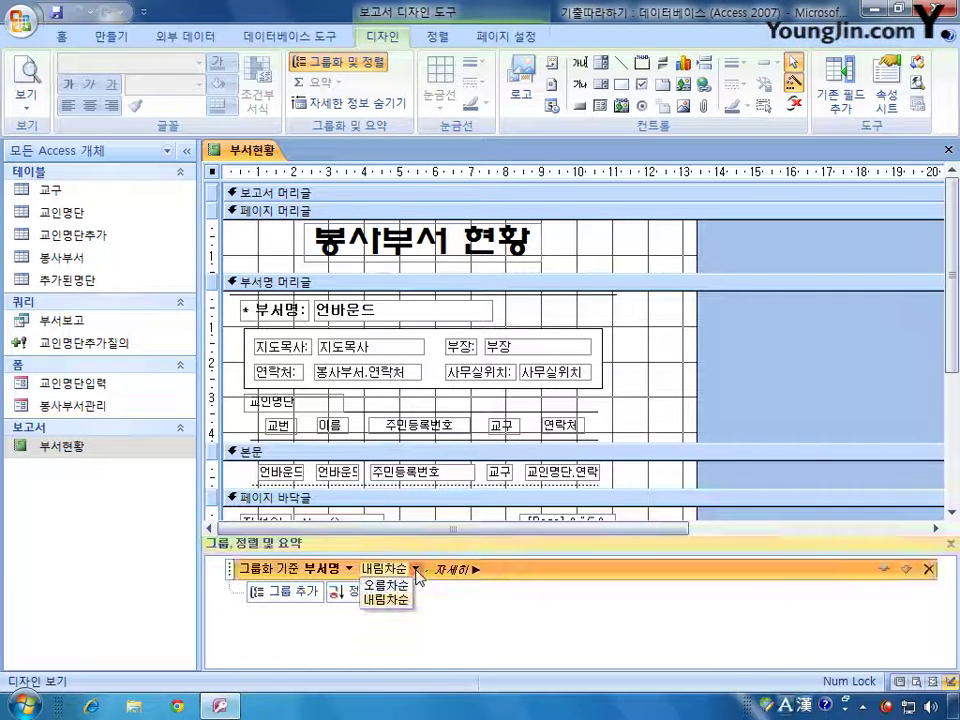
{"action": "left_click", "coordinate": [388, 584]}
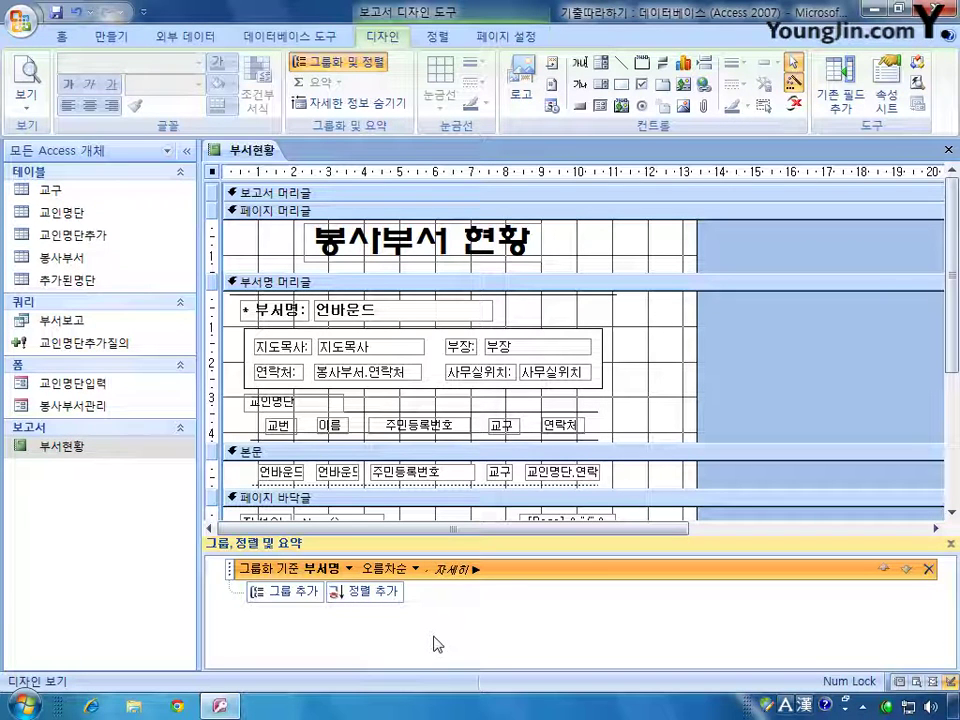
{"action": "left_click", "coordinate": [376, 592]}
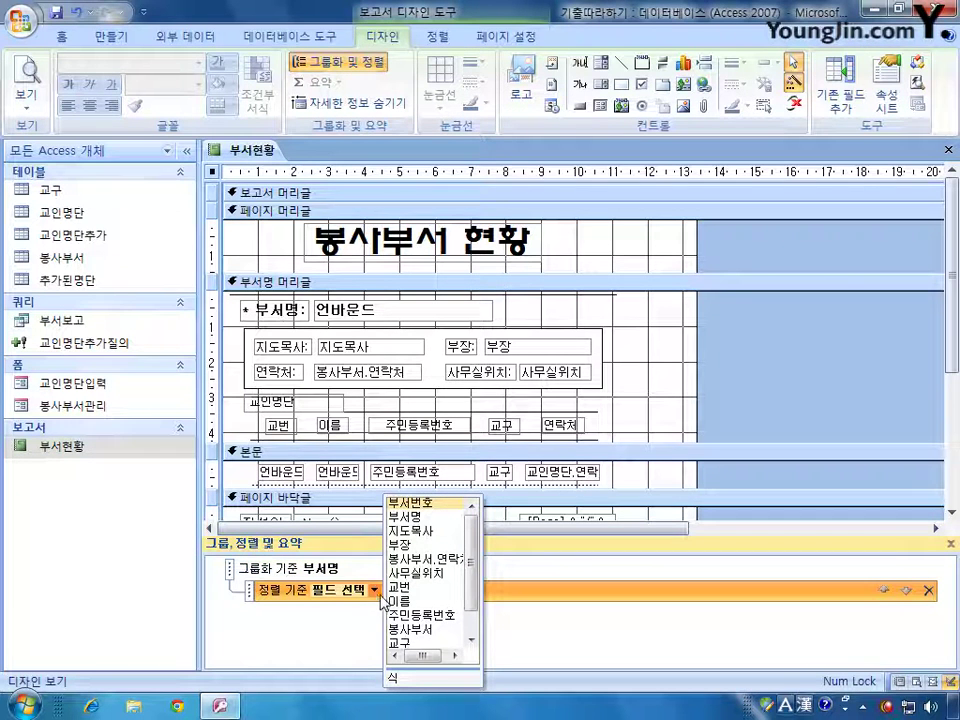
{"action": "left_click", "coordinate": [425, 646]}
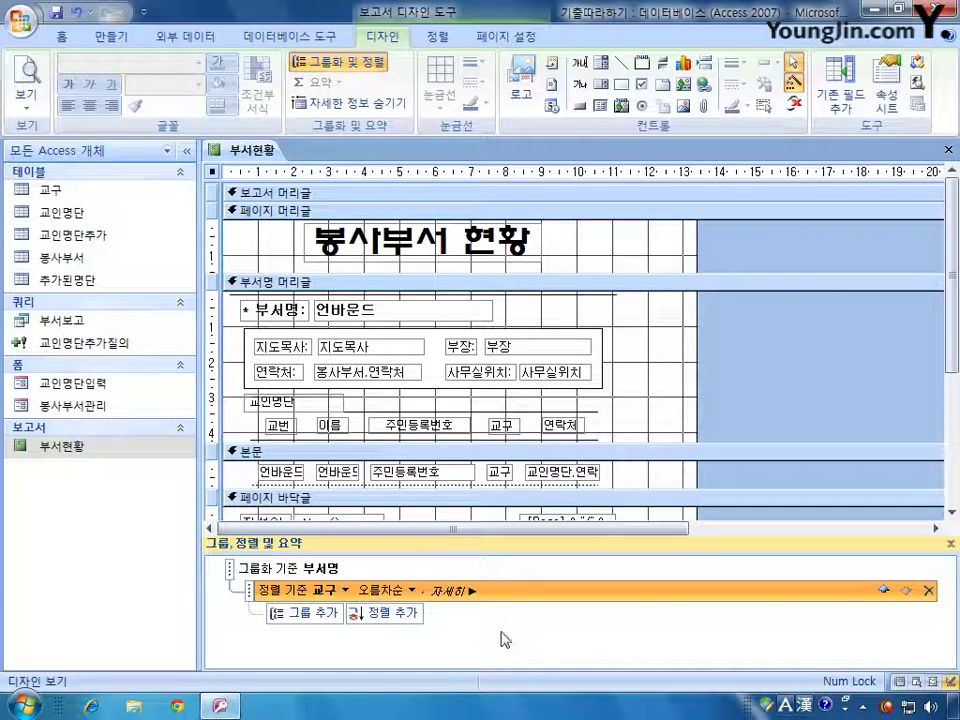
Check the report's record source in the property sheet, then view the 부서보고 query's records and close the query
{"action": "left_click", "coordinate": [452, 305]}
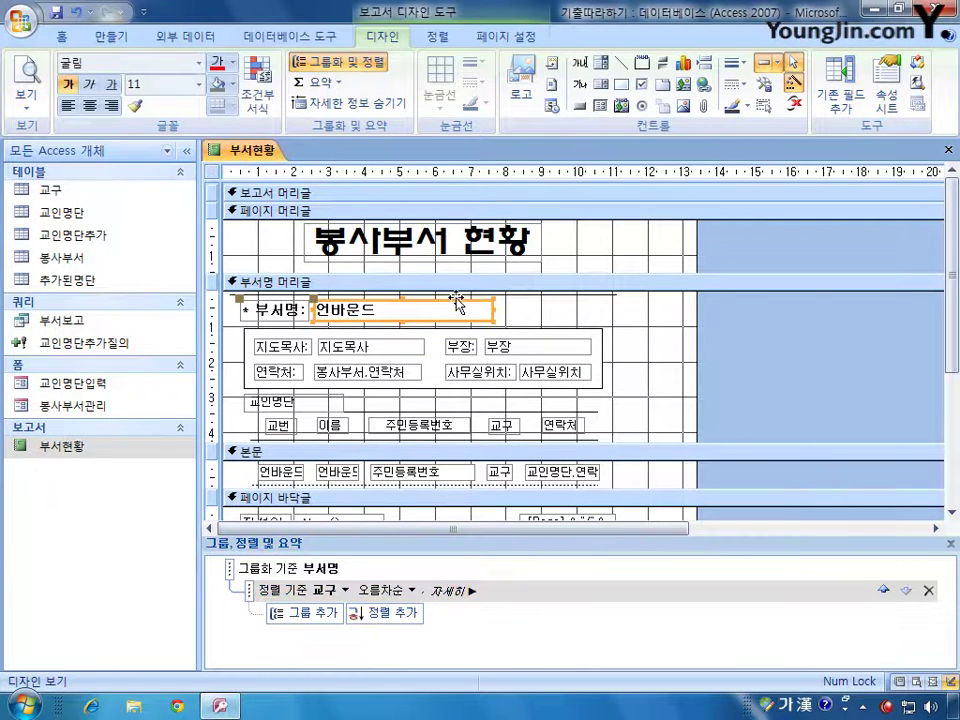
{"action": "double_click", "coordinate": [455, 305]}
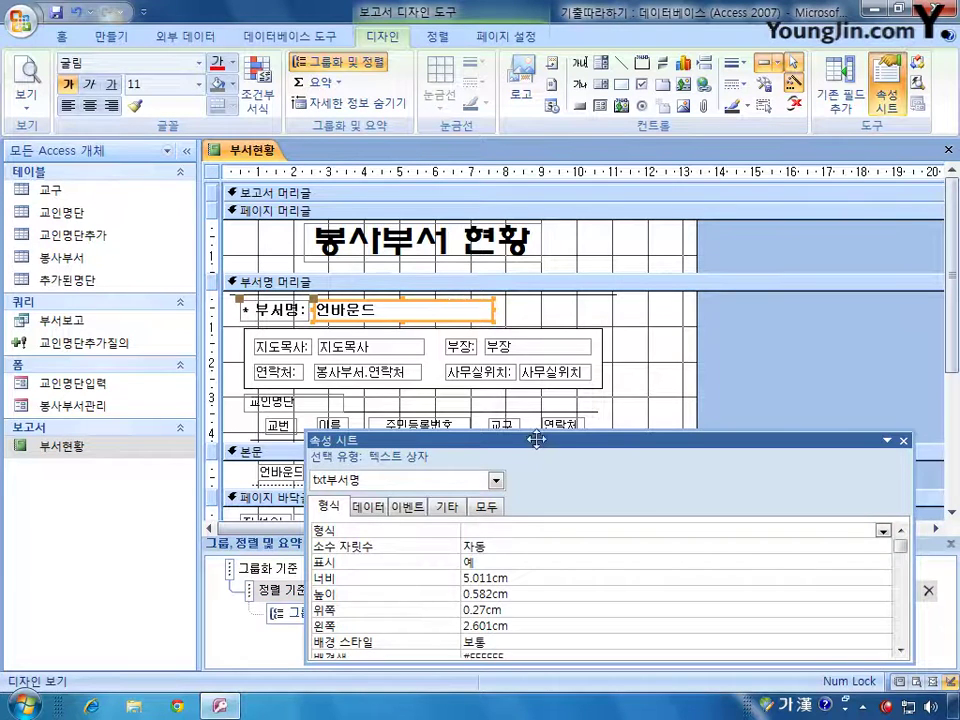
{"action": "left_click_drag", "start_coordinate": [537, 440], "coordinate": [543, 283]}
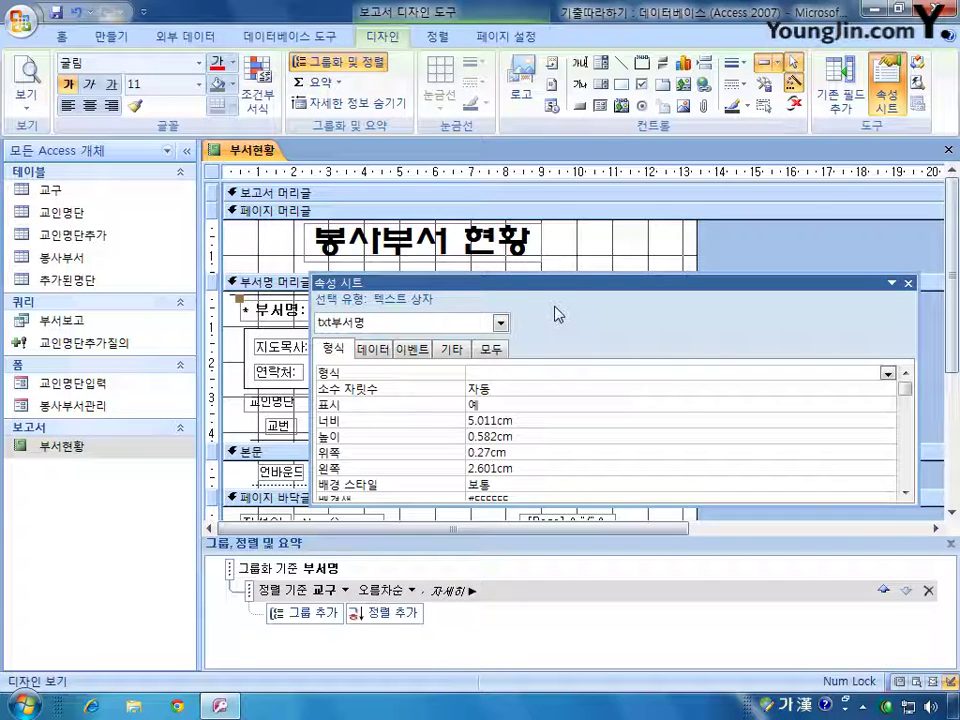
{"action": "left_click", "coordinate": [212, 174]}
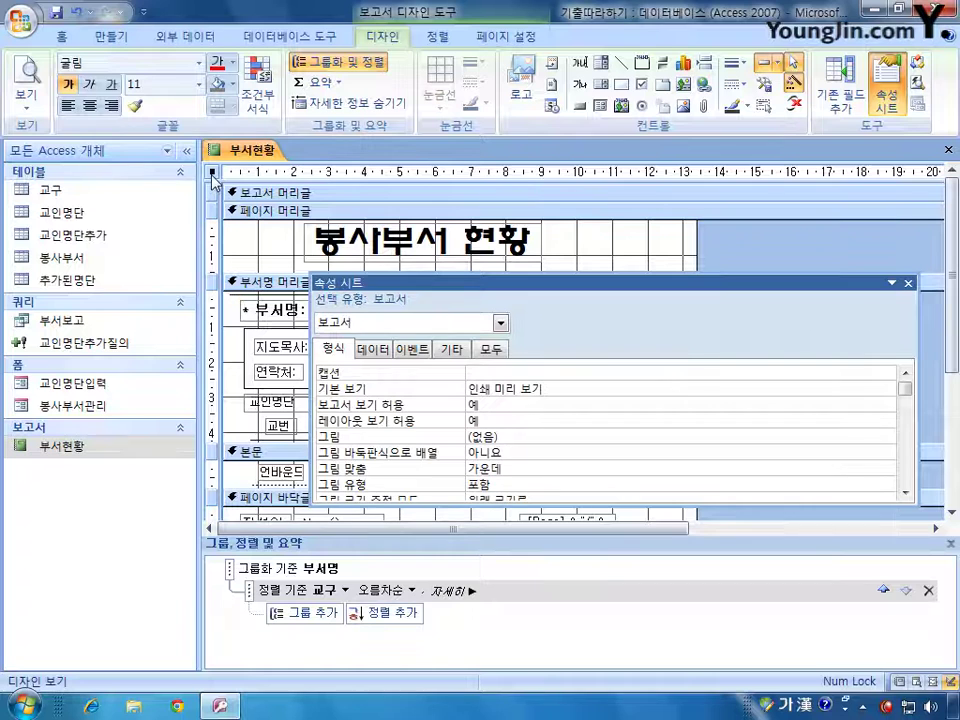
{"action": "left_click", "coordinate": [480, 353]}
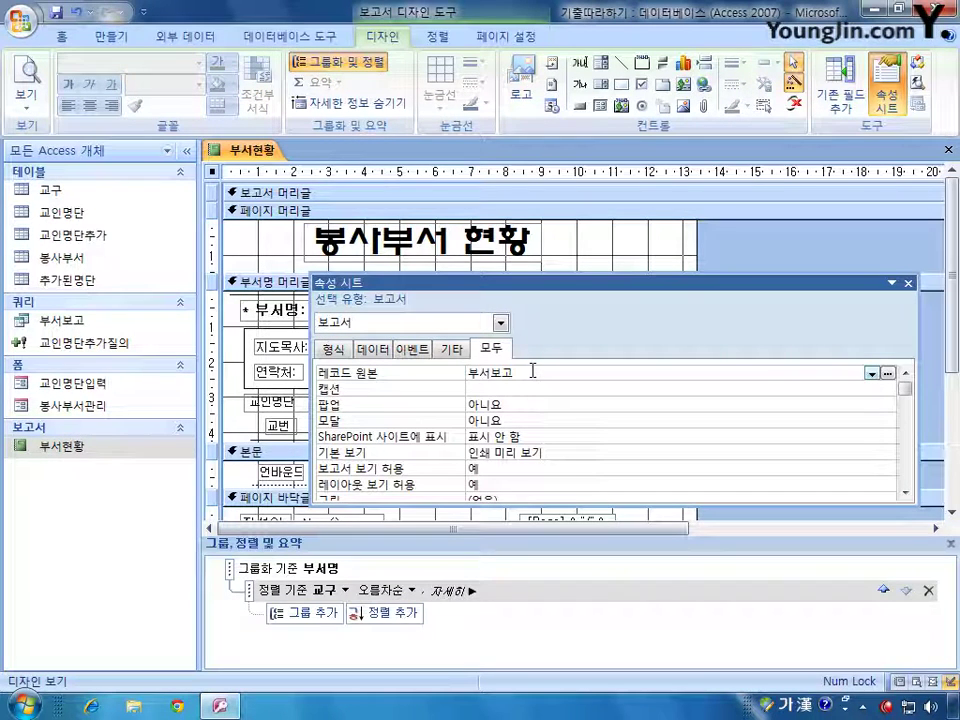
{"action": "double_click", "coordinate": [72, 322]}
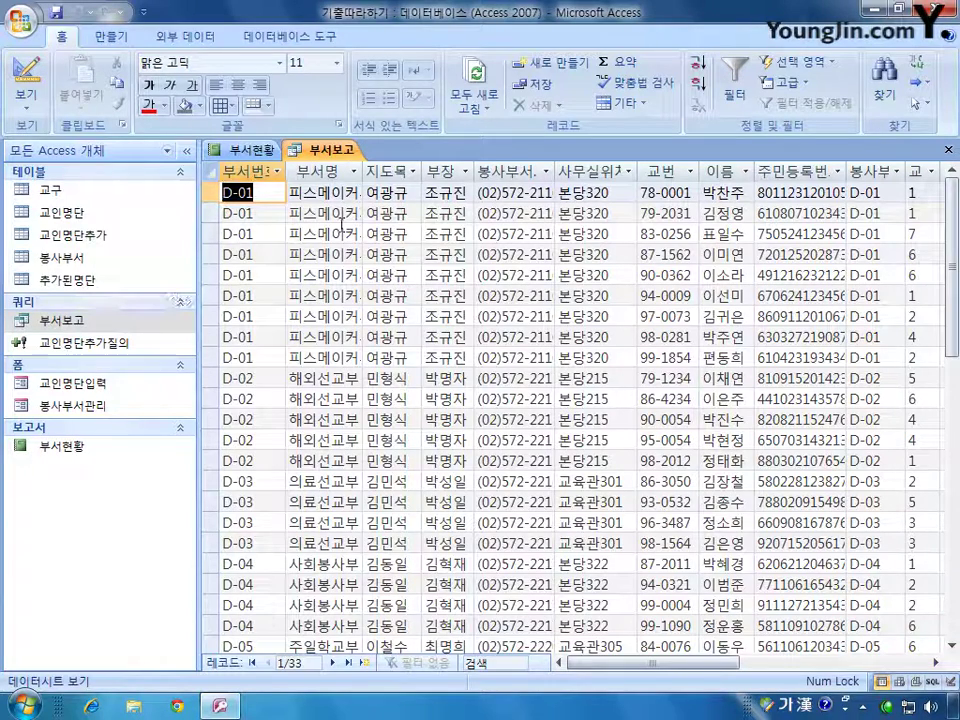
{"action": "left_click", "coordinate": [948, 149]}
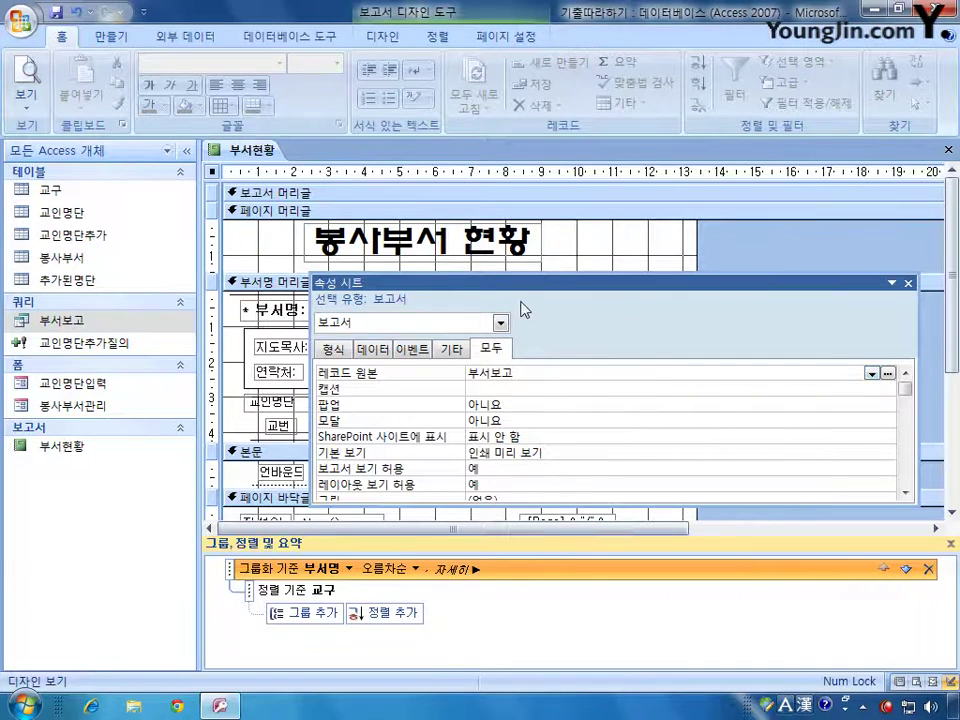
Set the txt부서명 text box's control source to =[부서명] & "(" & [부서번호] & ")" and check it in print preview
{"action": "left_click_drag", "start_coordinate": [515, 283], "coordinate": [493, 366]}
{"action": "left_click", "coordinate": [434, 310]}
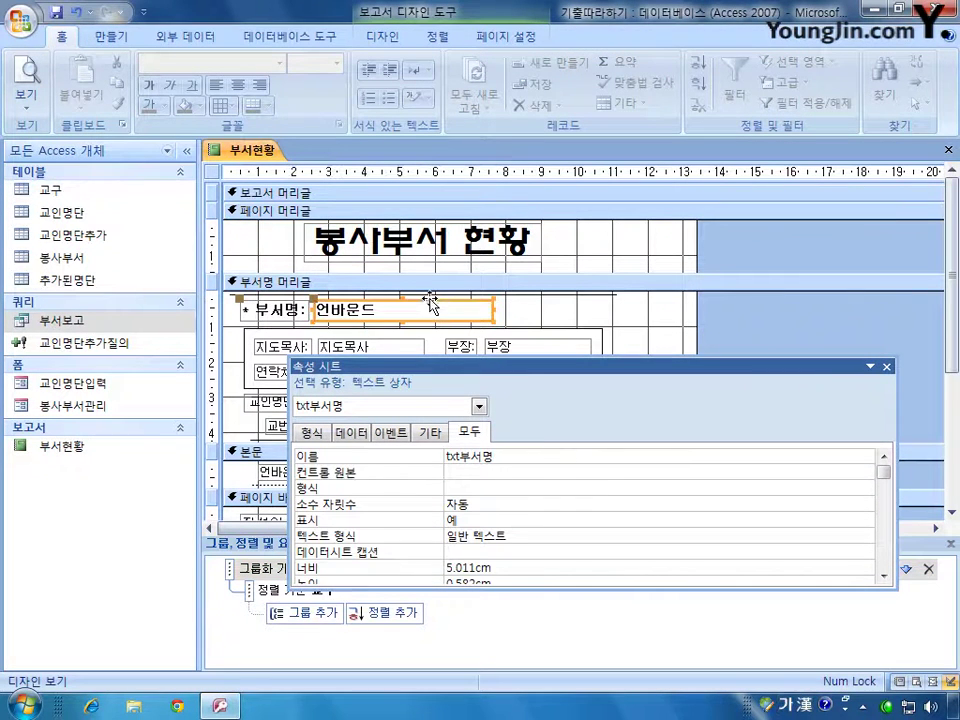
{"action": "left_click", "coordinate": [465, 471]}
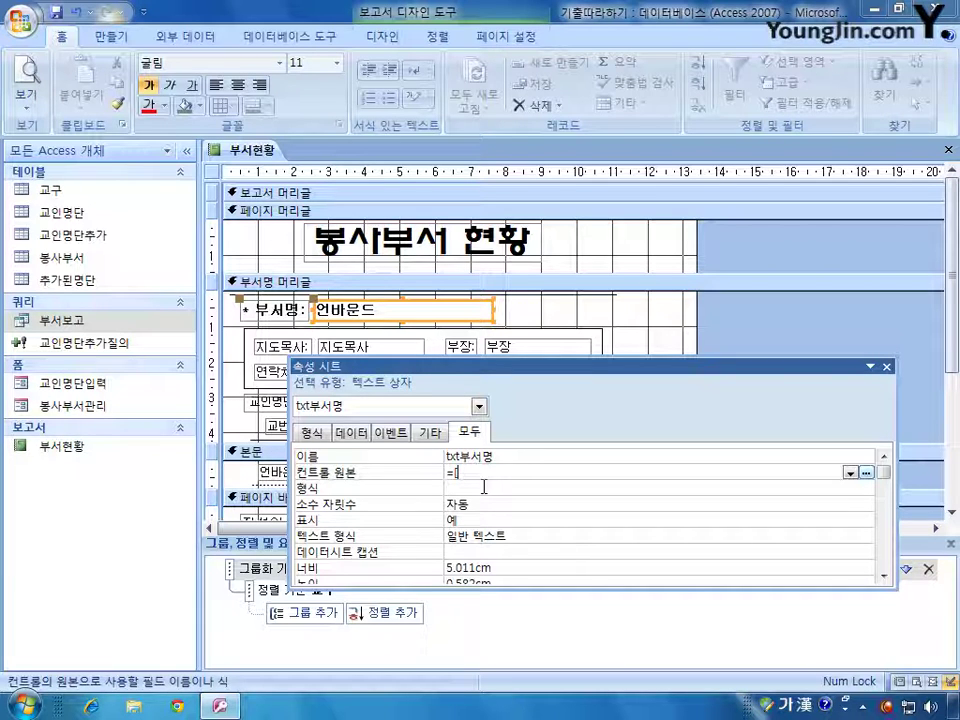
{"action": "type", "text": "부서명"}
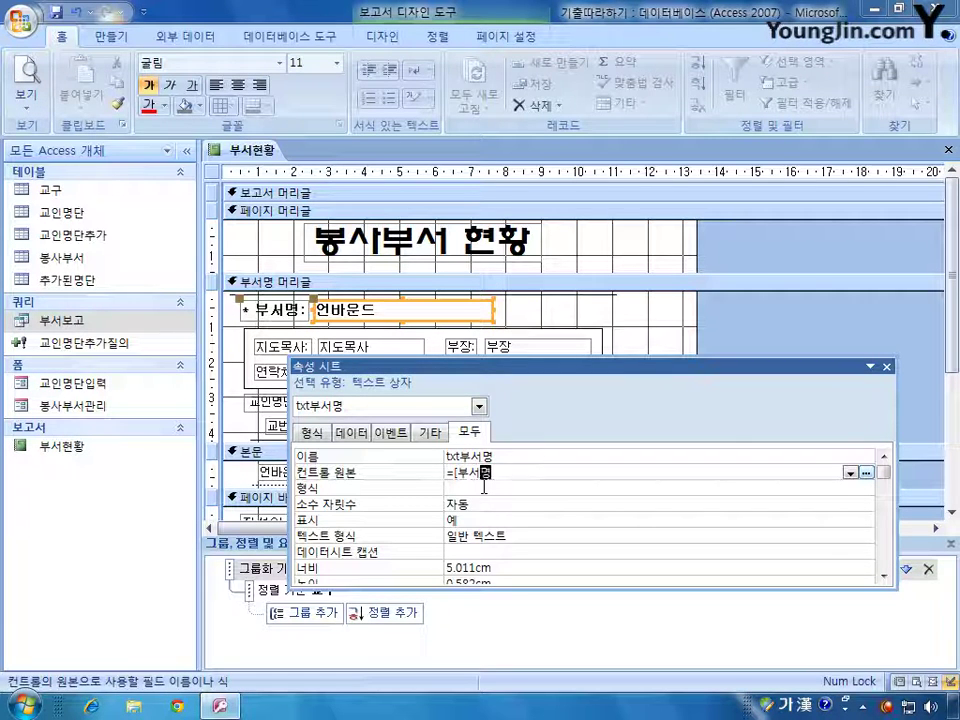
{"action": "type", "text": "]"}
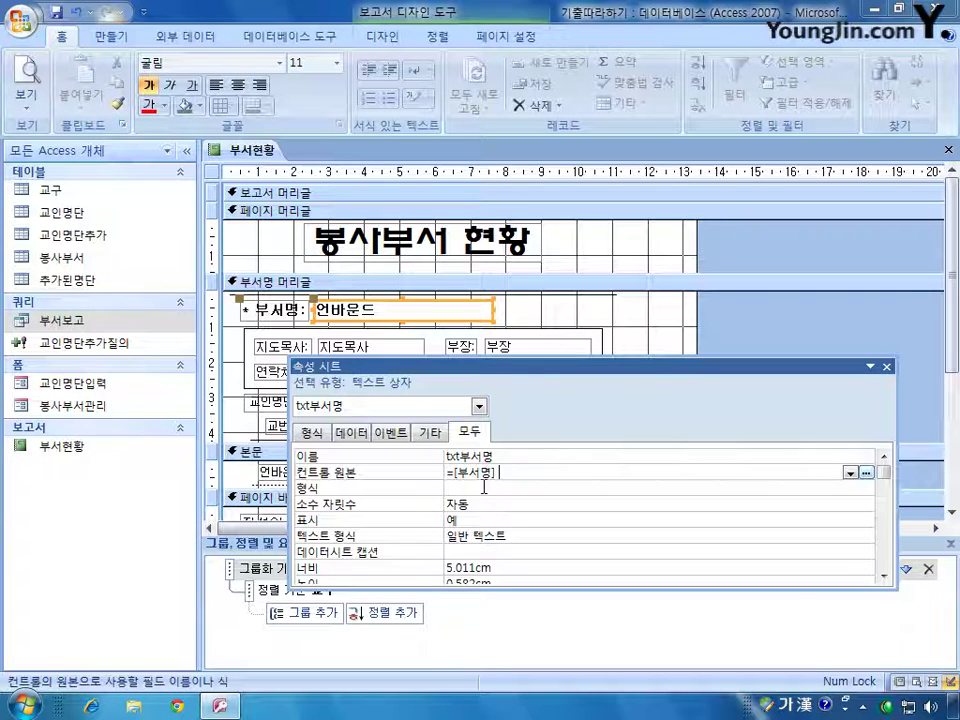
{"action": "type", "text": "& \""}
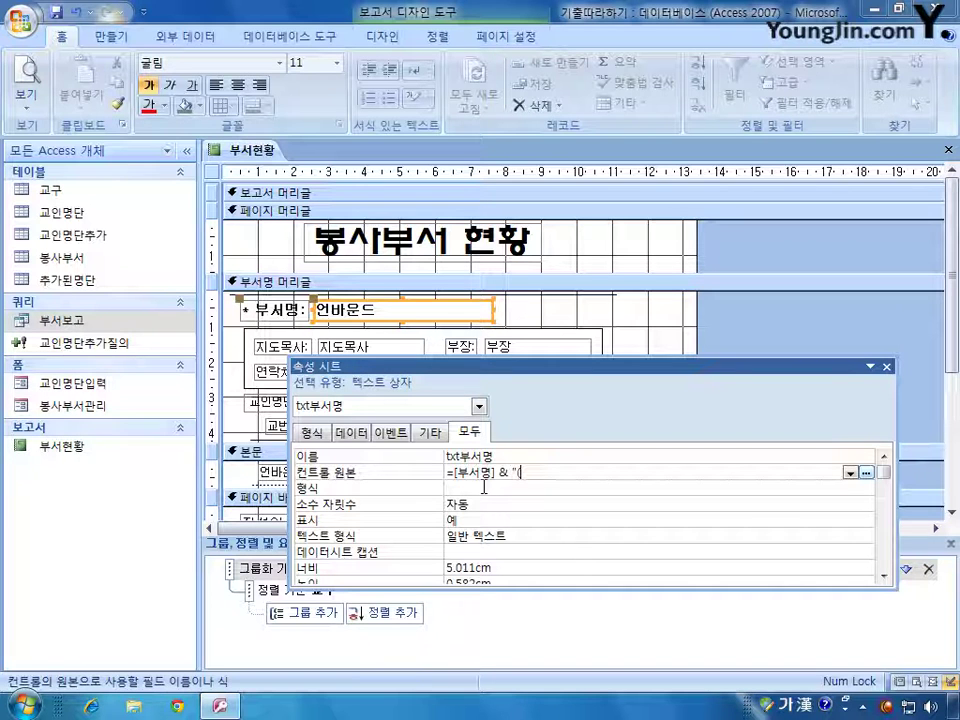
{"action": "type", "text": "(\""}
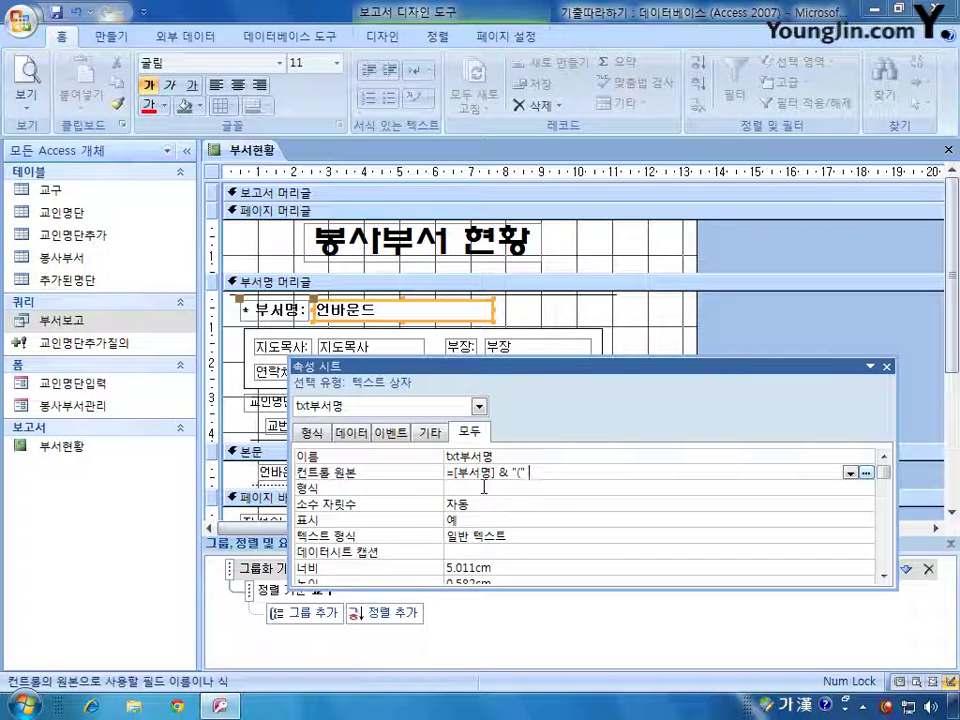
{"action": "type", "text": " &"}
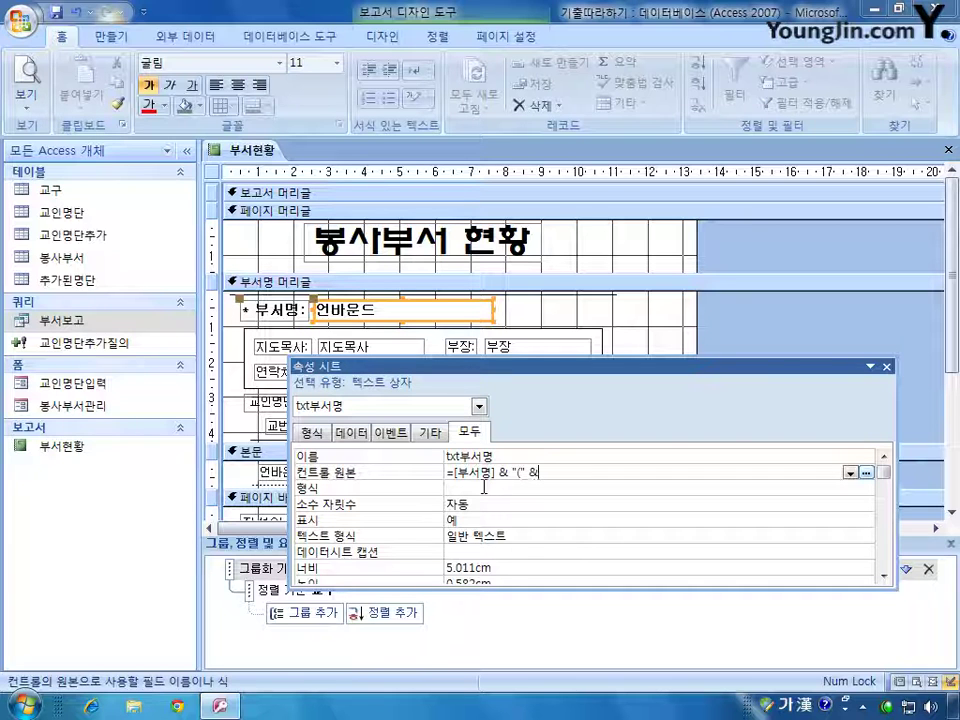
{"action": "type", "text": " [부서번호"}
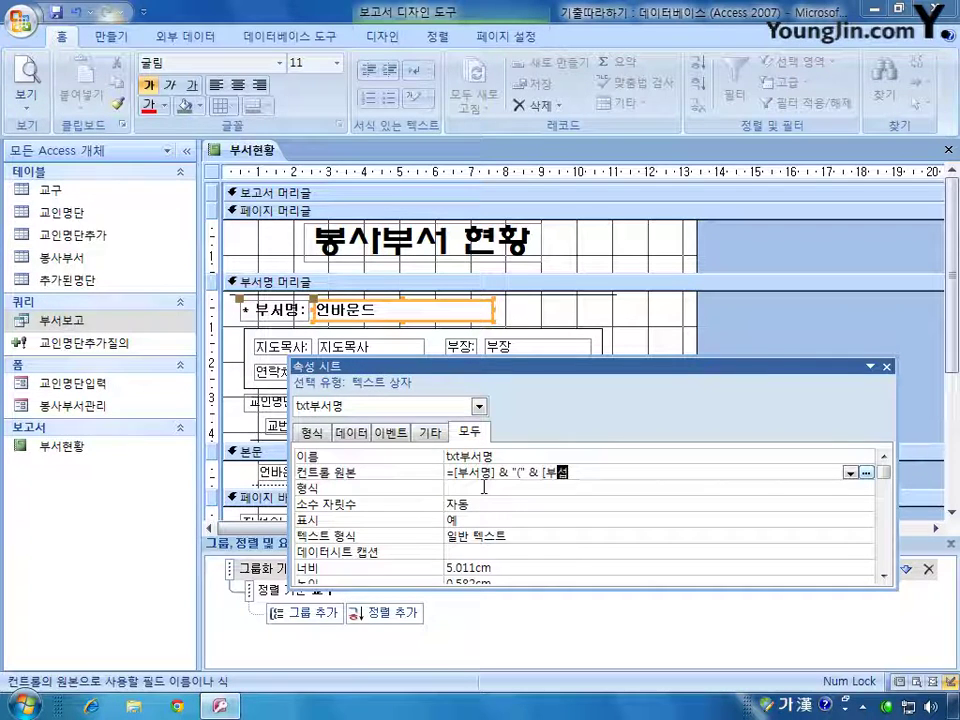
{"action": "type", "text": "]"}
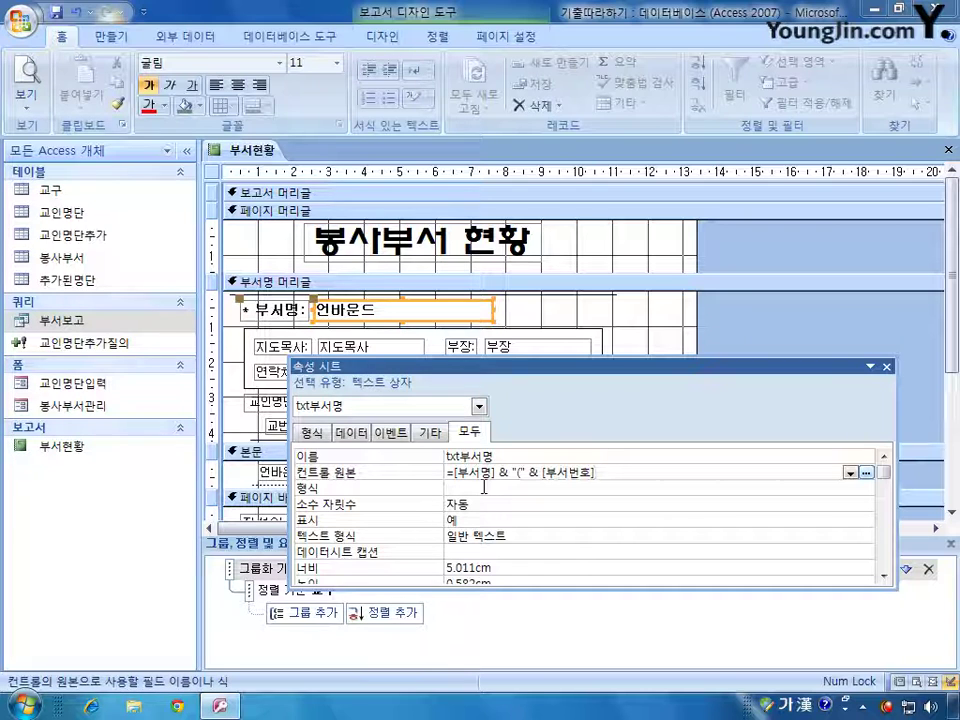
{"action": "type", "text": " &"}
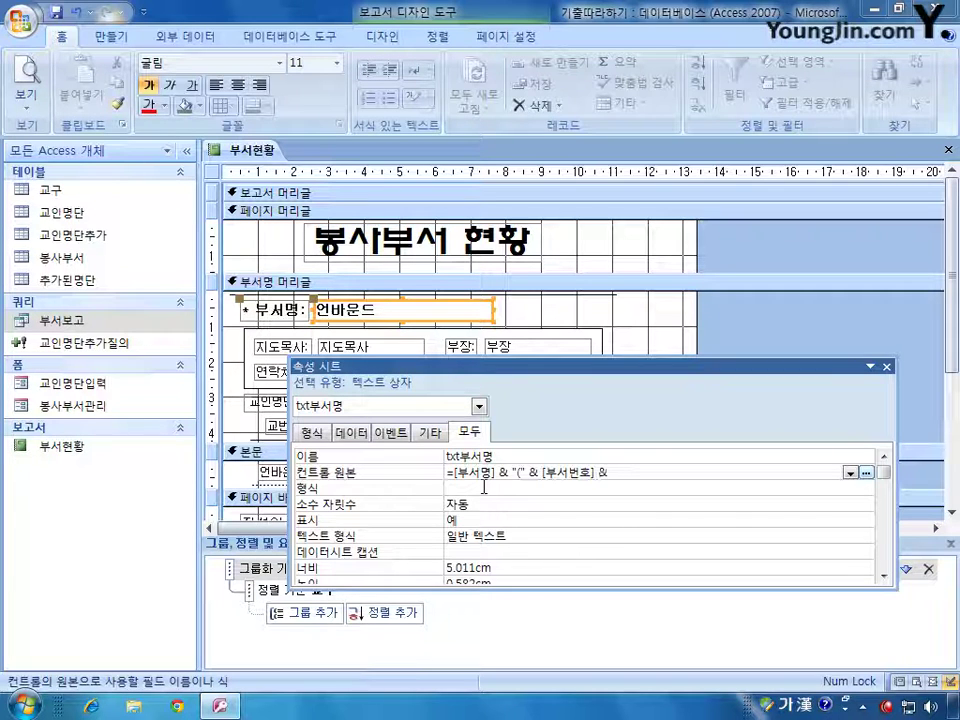
{"action": "type", "text": " \""}
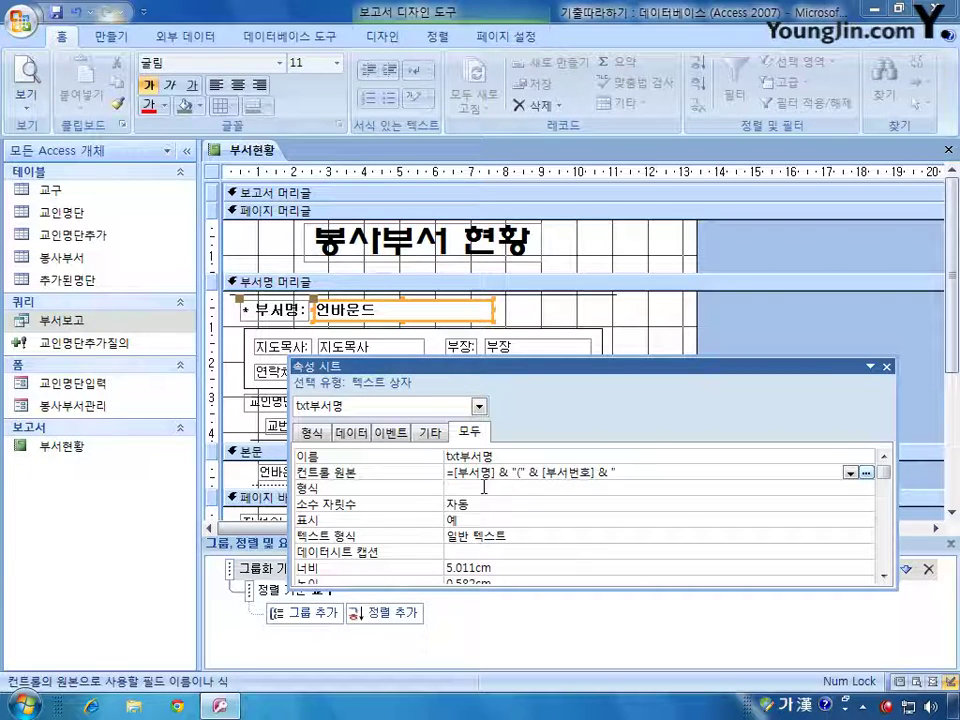
{"action": "type", "text": ")\""}
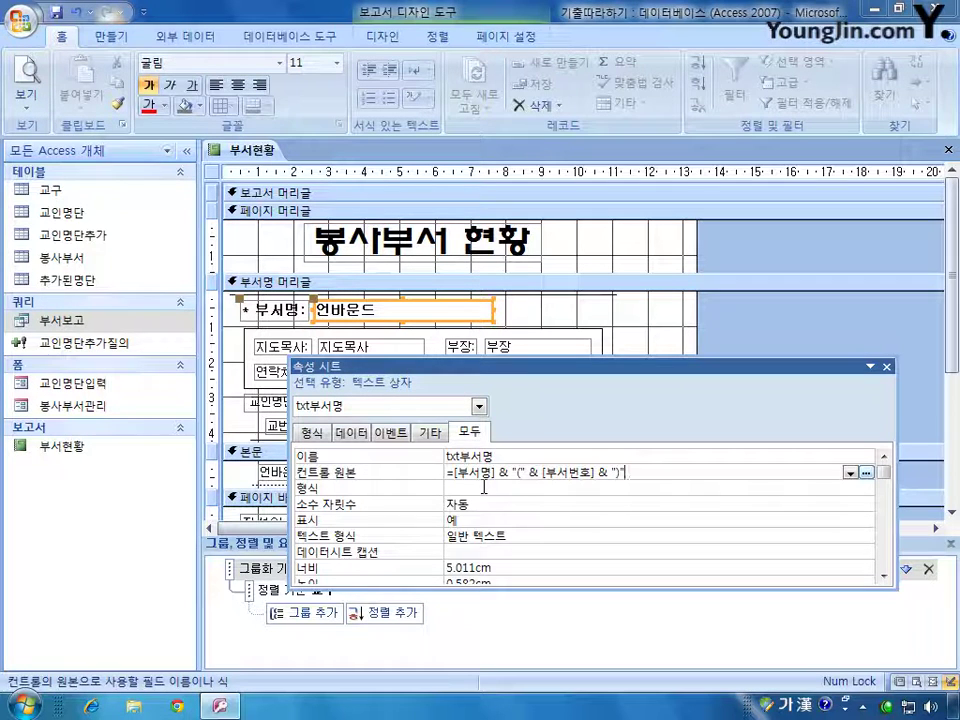
{"action": "left_click", "coordinate": [27, 72]}
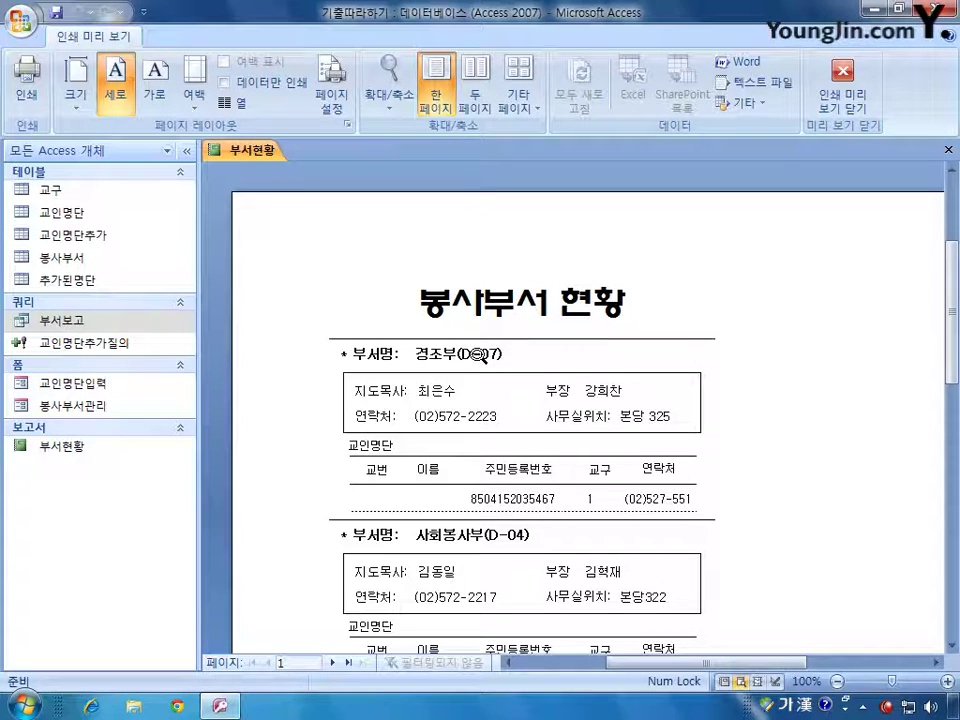
{"action": "left_click", "coordinate": [843, 80]}
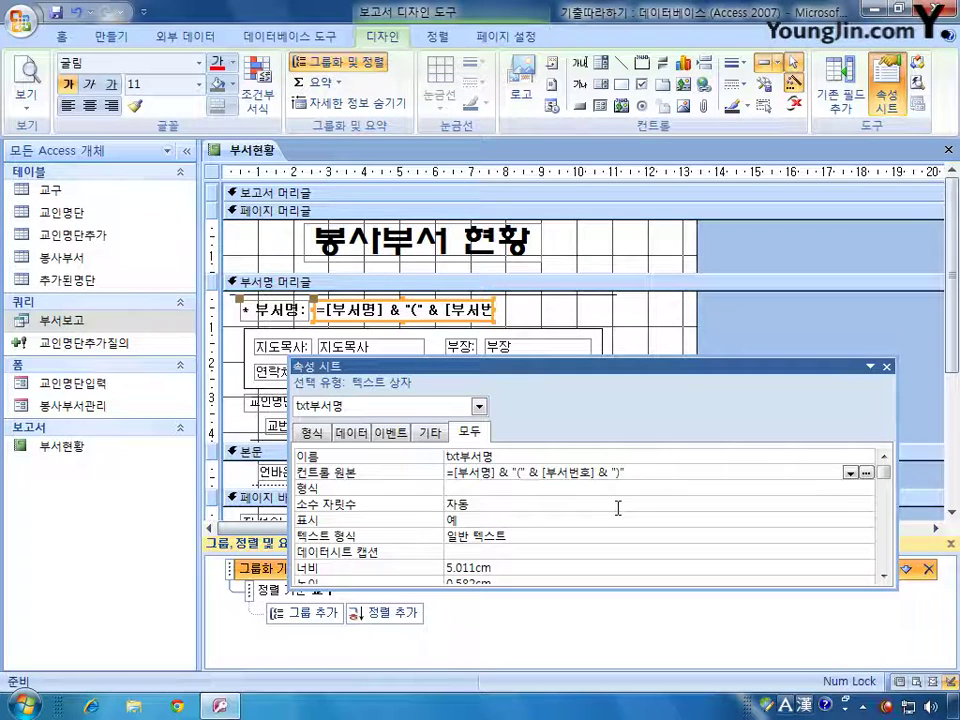
Bind the txt교번 text box in the detail section to the 교번 field as its control source
{"action": "left_click", "coordinate": [479, 406]}
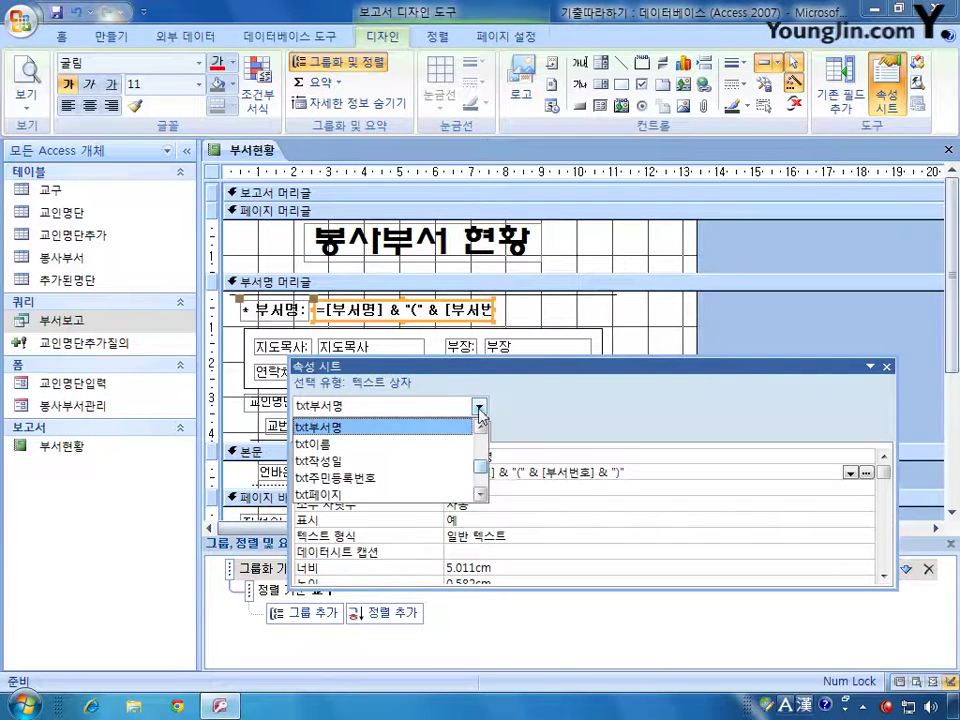
{"action": "scroll", "coordinate": [485, 465], "scroll_direction": "up", "scroll_amount": 1}
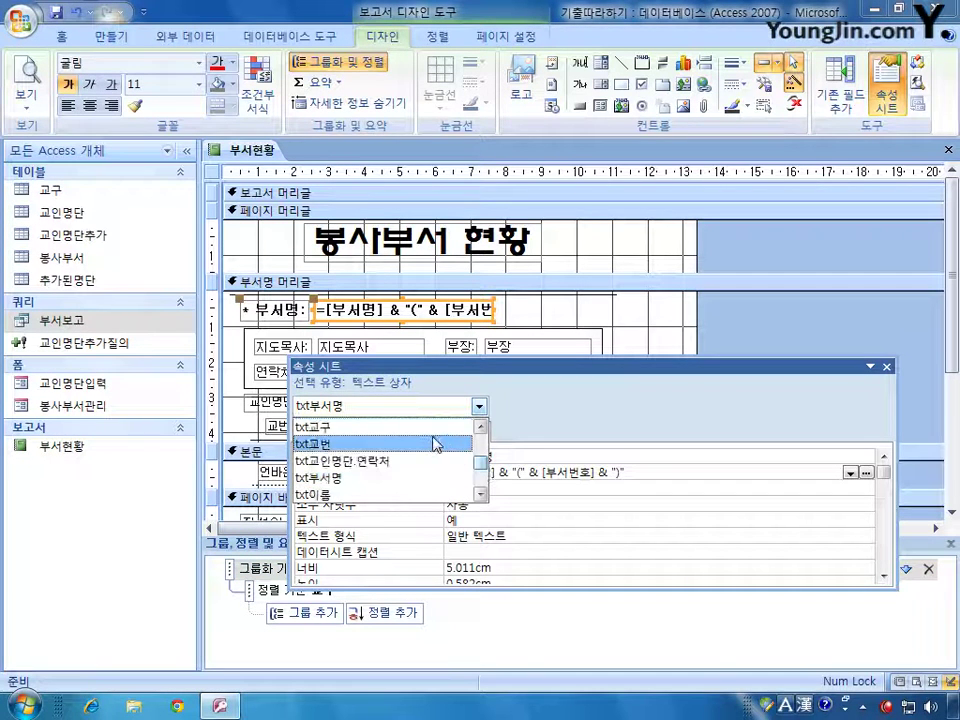
{"action": "left_click", "coordinate": [437, 443]}
{"action": "left_click", "coordinate": [474, 472]}
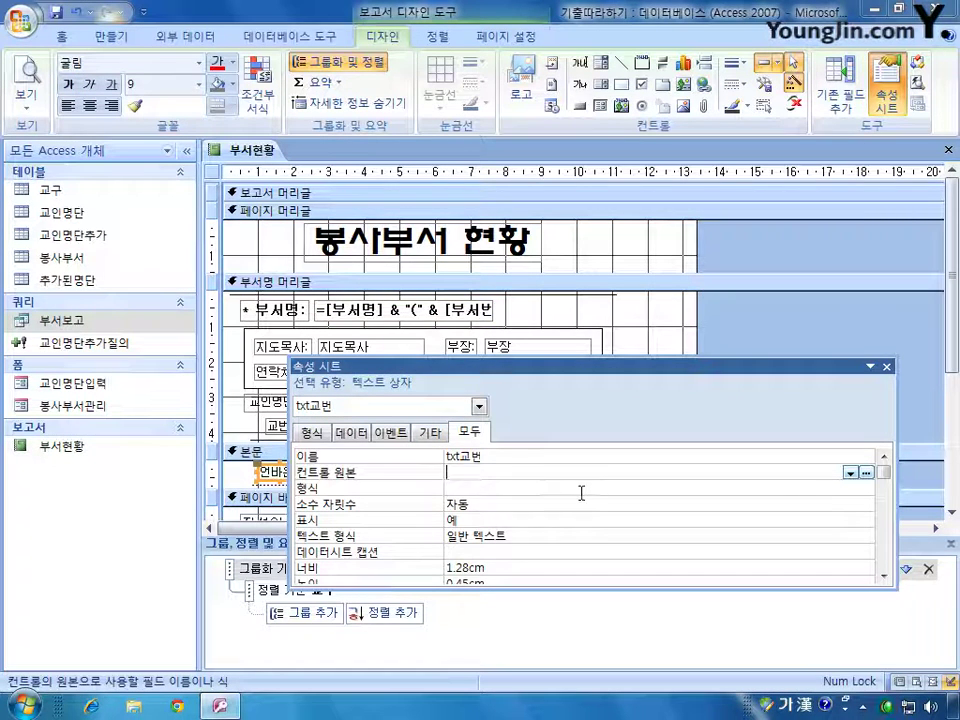
{"action": "left_click", "coordinate": [849, 473]}
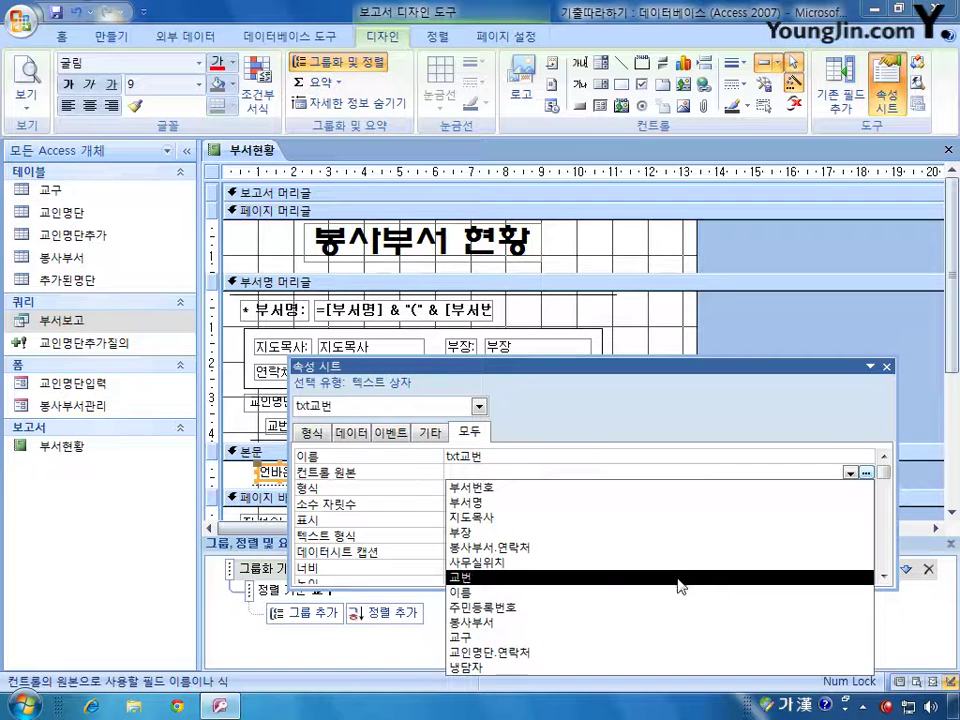
{"action": "left_click", "coordinate": [725, 578]}
Bind the txt이름 text box to the 이름 field as its control source
{"action": "left_click", "coordinate": [479, 406]}
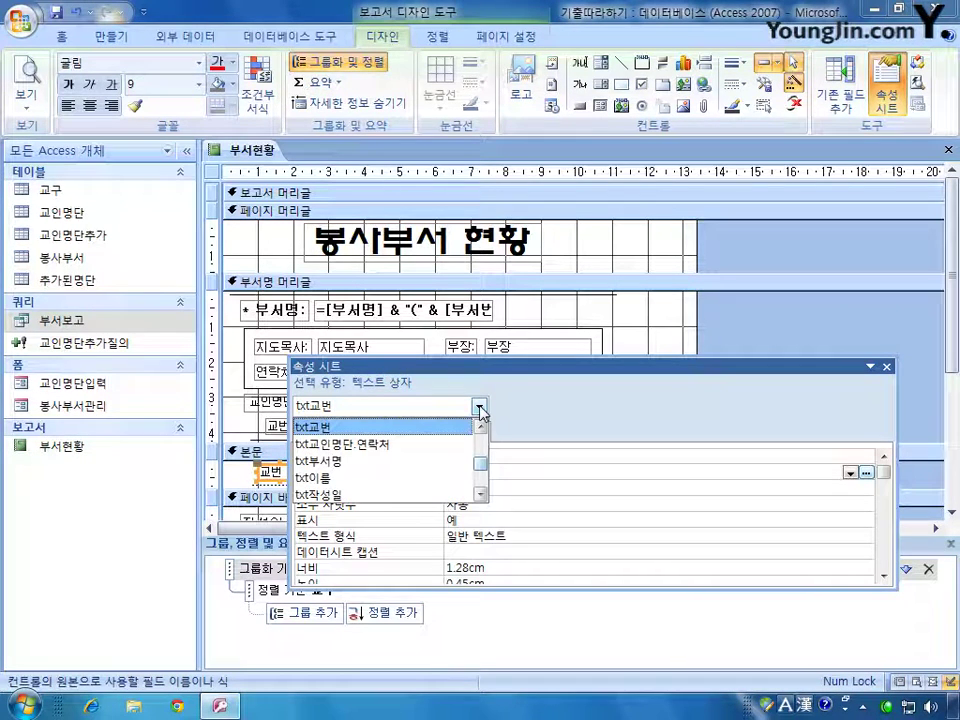
{"action": "left_click", "coordinate": [430, 478]}
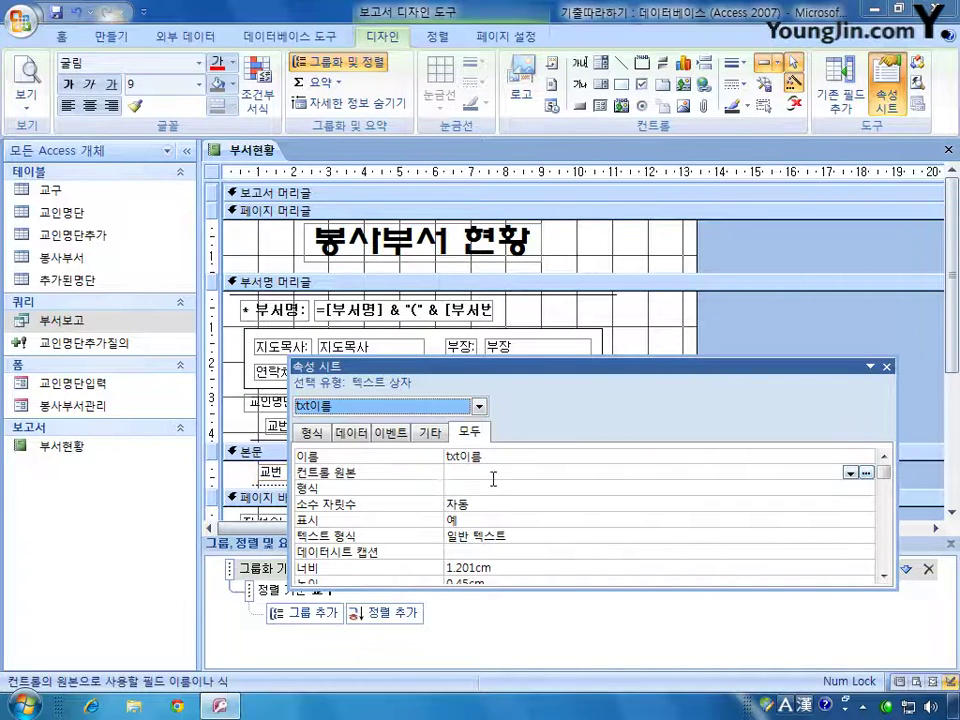
{"action": "left_click", "coordinate": [849, 473]}
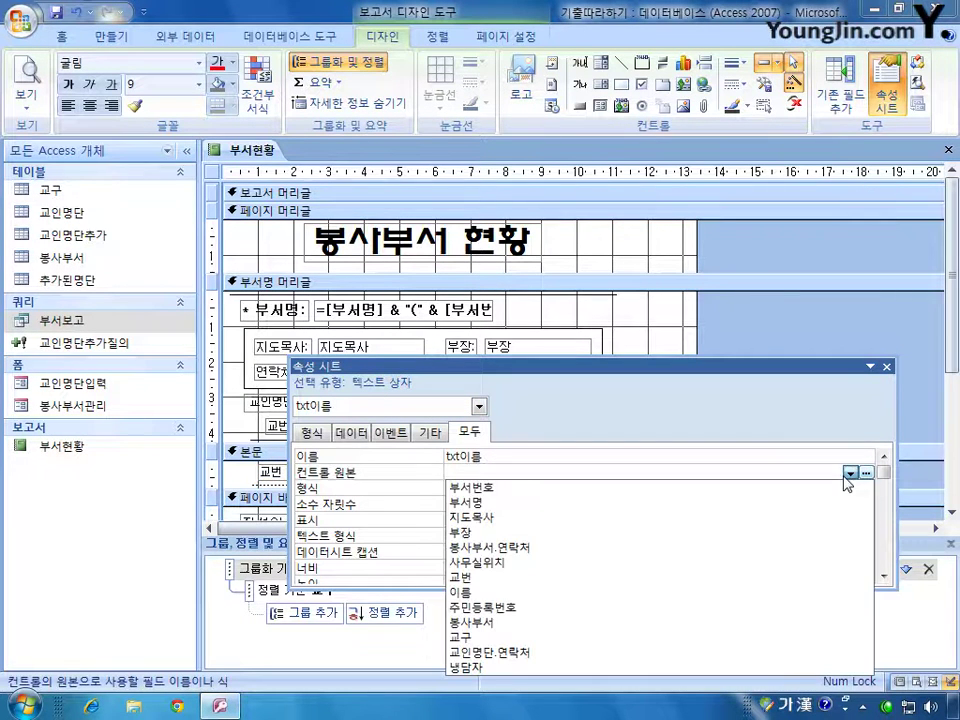
{"action": "left_click", "coordinate": [709, 592]}
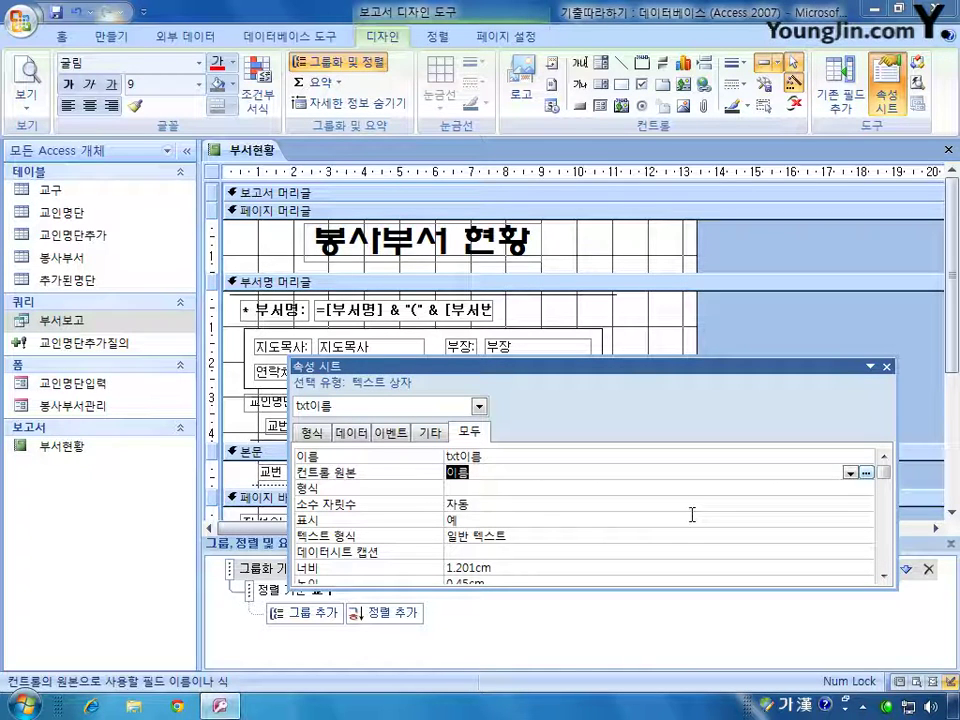
{"action": "left_click", "coordinate": [479, 407]}
{"action": "left_click", "coordinate": [450, 461]}
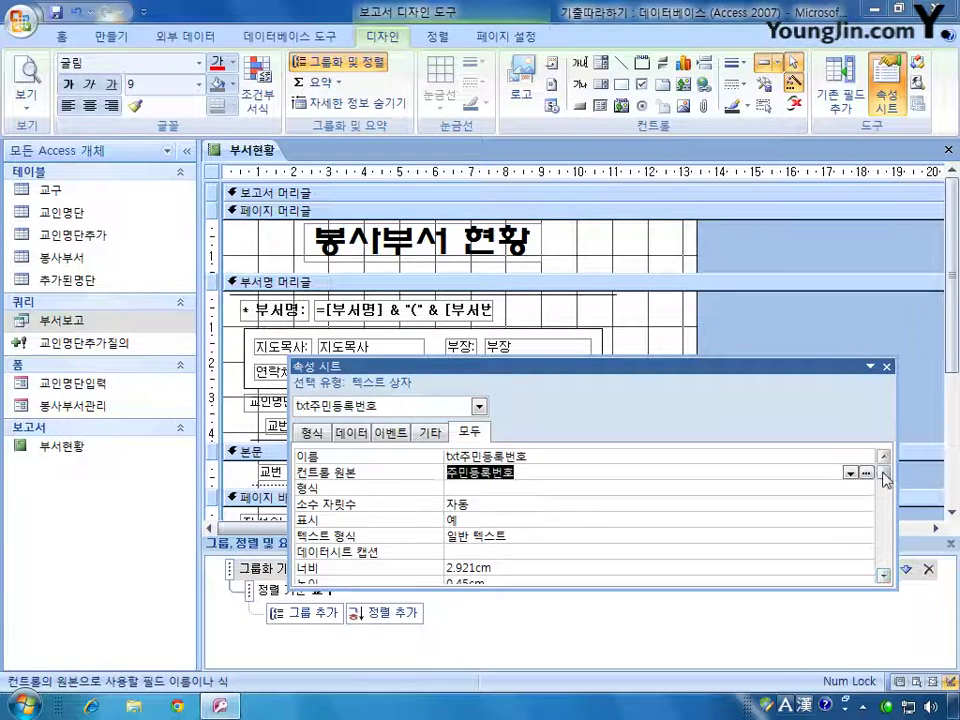
{"action": "left_click_drag", "start_coordinate": [885, 468], "coordinate": [882, 544]}
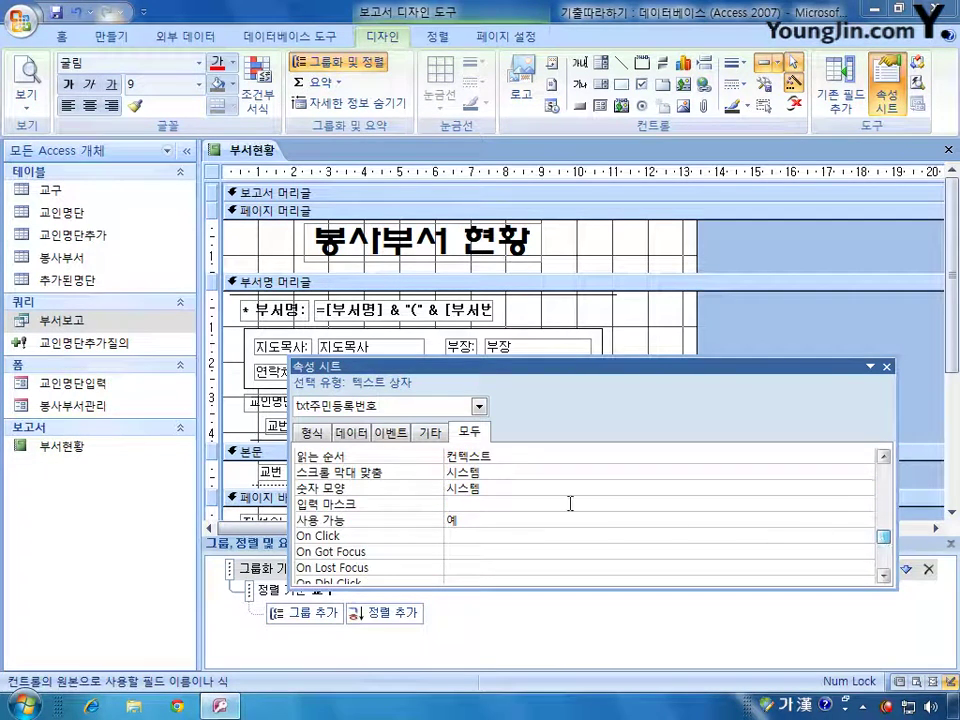
{"action": "left_click", "coordinate": [516, 502]}
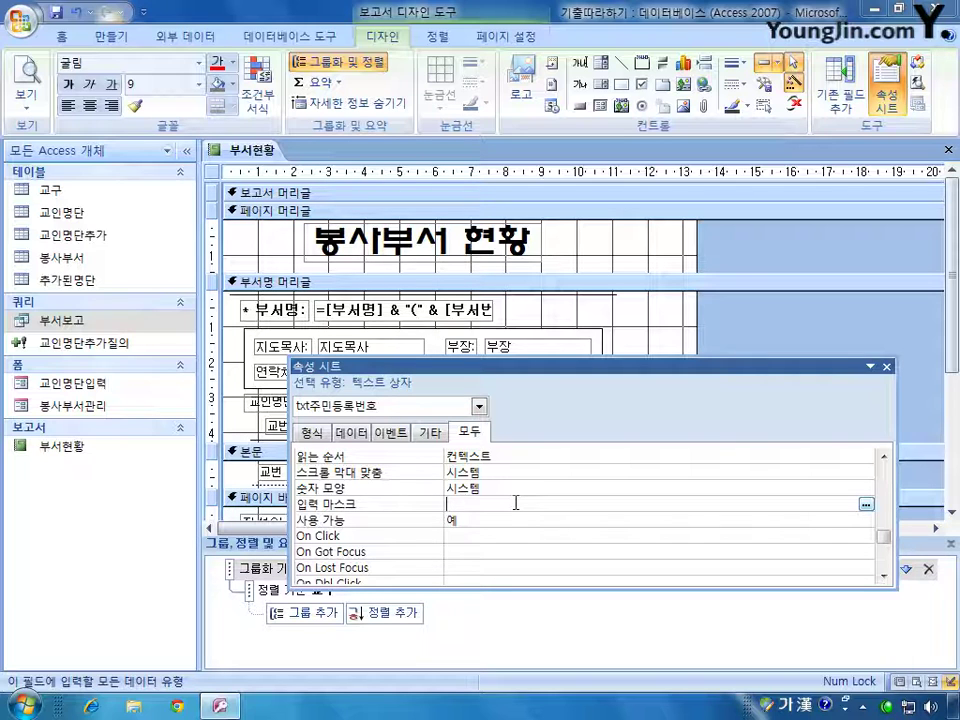
{"action": "type", "text": "000000"}
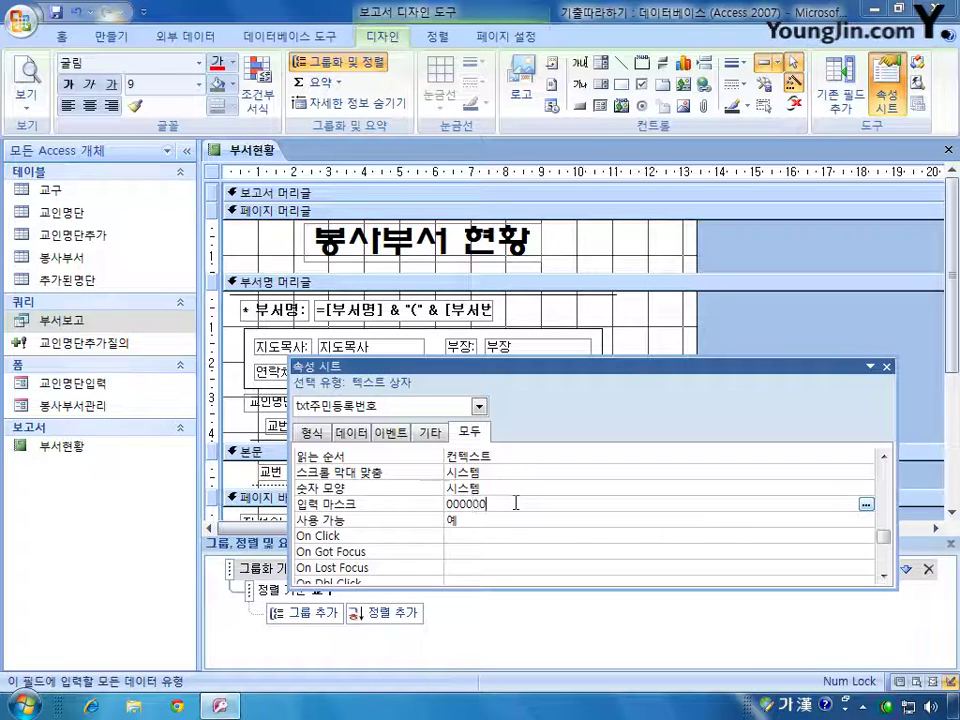
{"action": "type", "text": "-"}
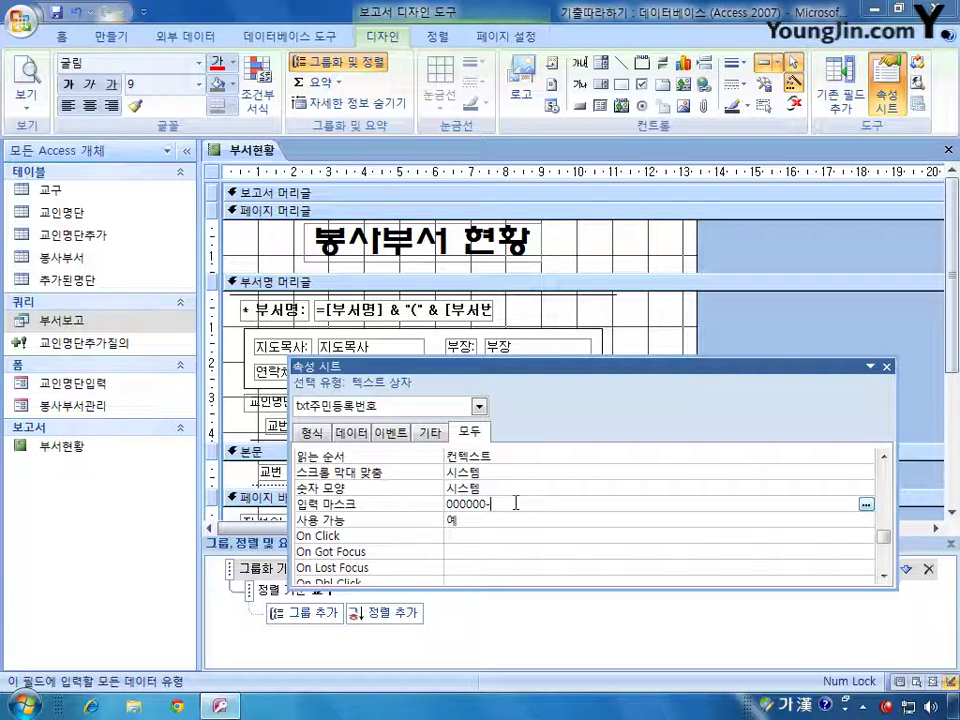
{"action": "type", "text": "0000000"}
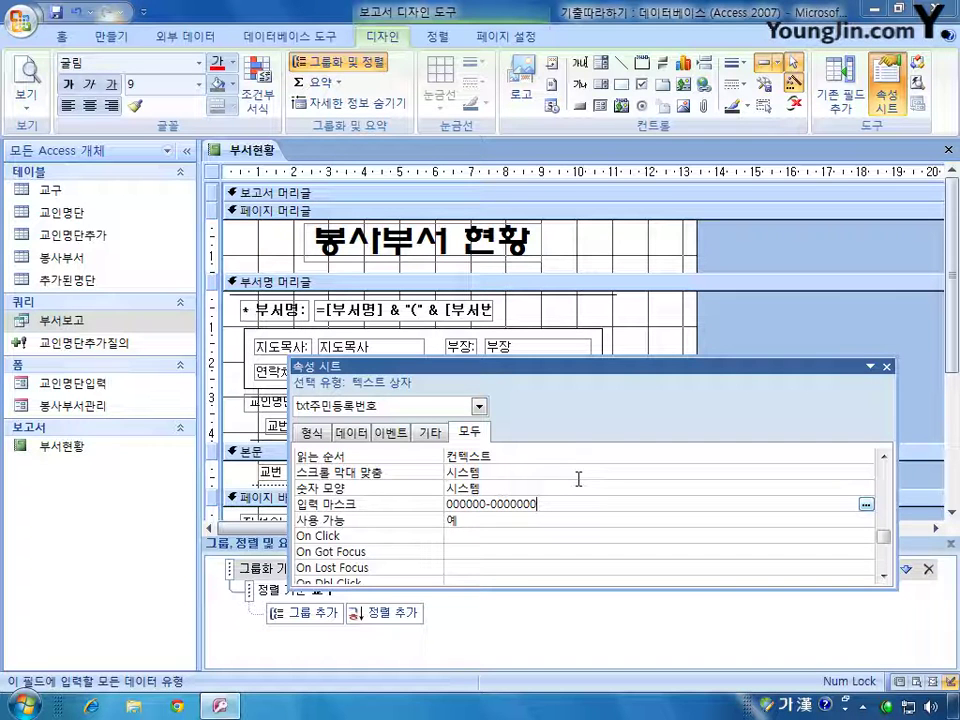
Set the repeat section property (반복 실행 구역) of the 부서명 group header to 예
{"action": "left_click", "coordinate": [424, 284]}
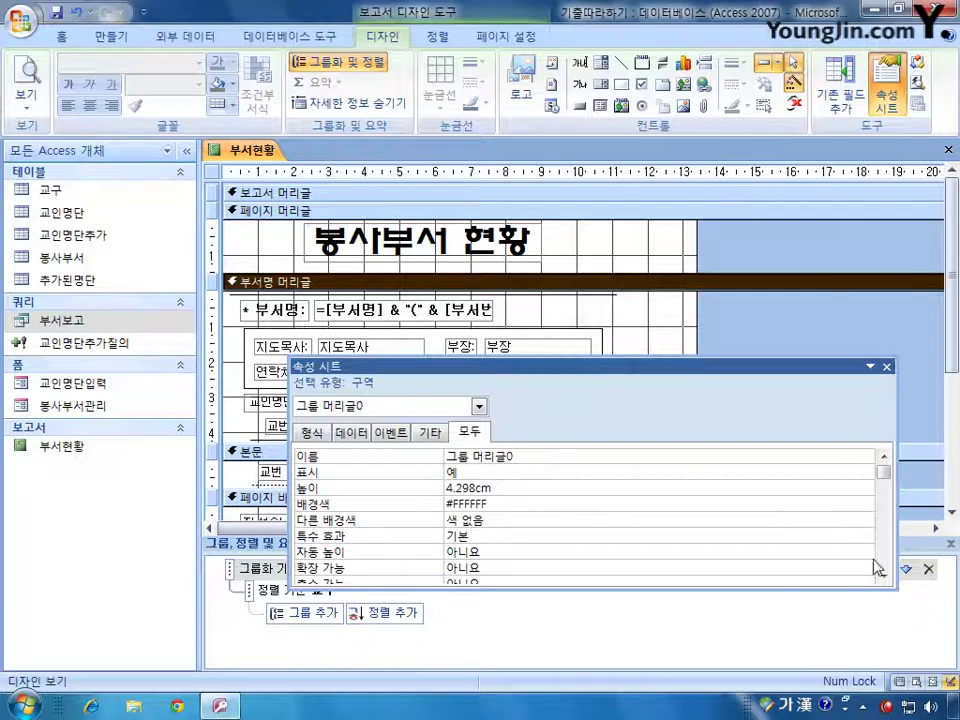
{"action": "left_click", "coordinate": [884, 480]}
{"action": "left_click_drag", "start_coordinate": [884, 480], "coordinate": [884, 504]}
{"action": "left_click", "coordinate": [493, 572]}
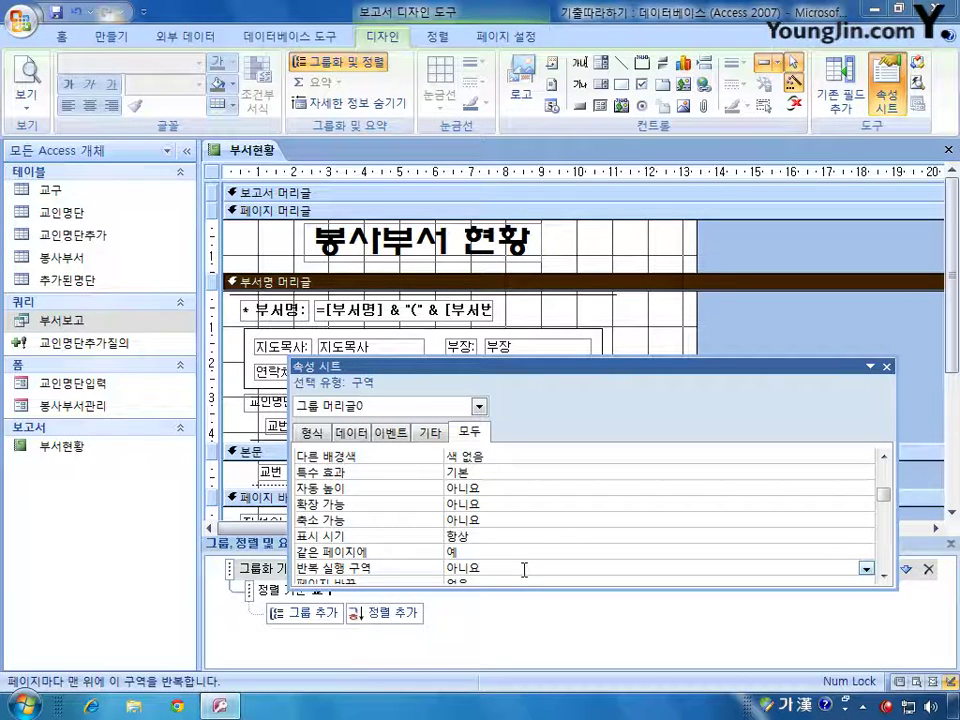
{"action": "left_click", "coordinate": [866, 568]}
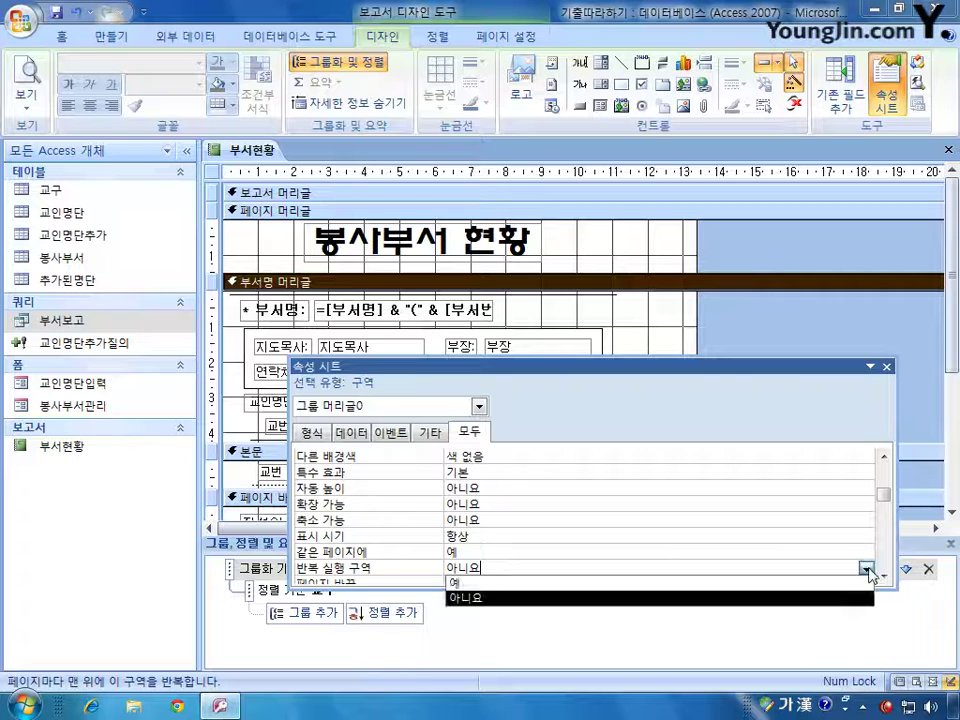
{"action": "left_click", "coordinate": [806, 584]}
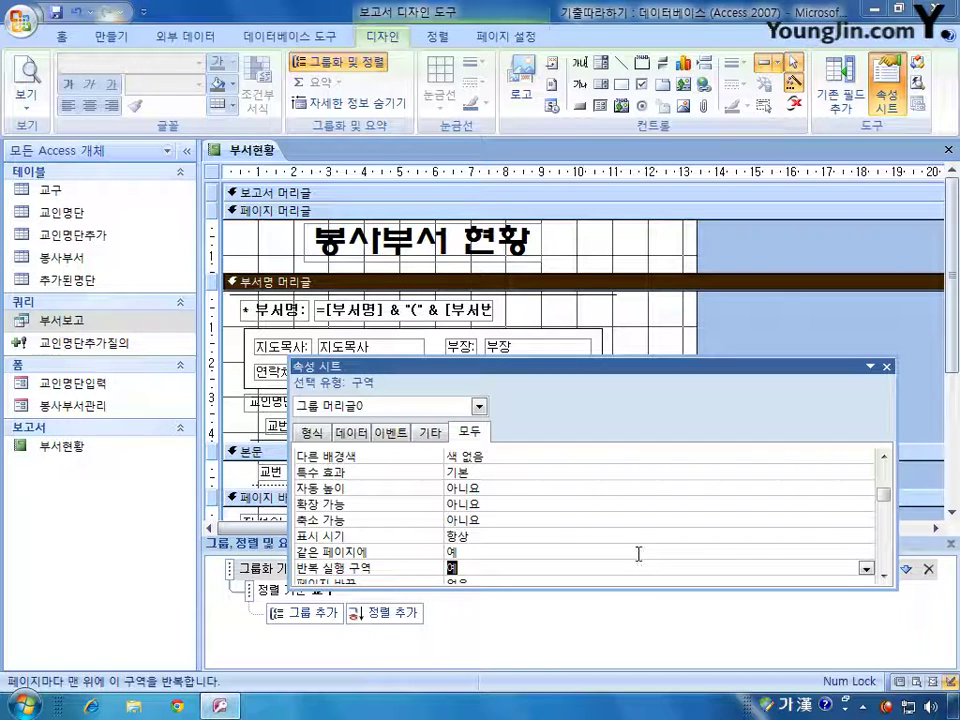
Close the property sheet and the 부서현황 report, saving the design changes
{"action": "left_click", "coordinate": [885, 367]}
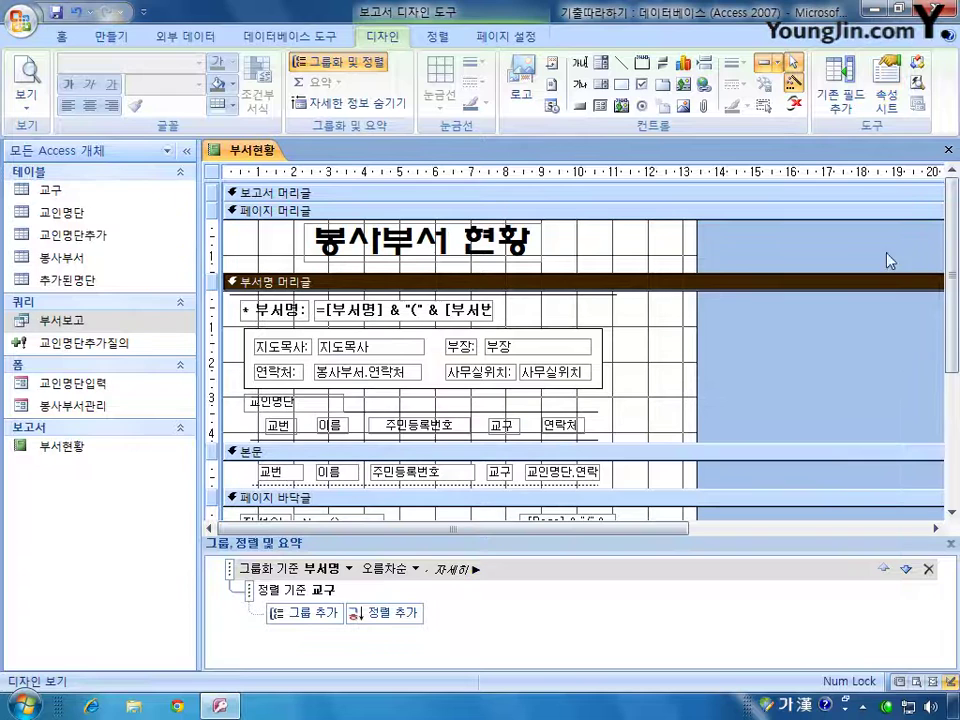
{"action": "left_click", "coordinate": [946, 150]}
{"action": "left_click", "coordinate": [372, 400]}
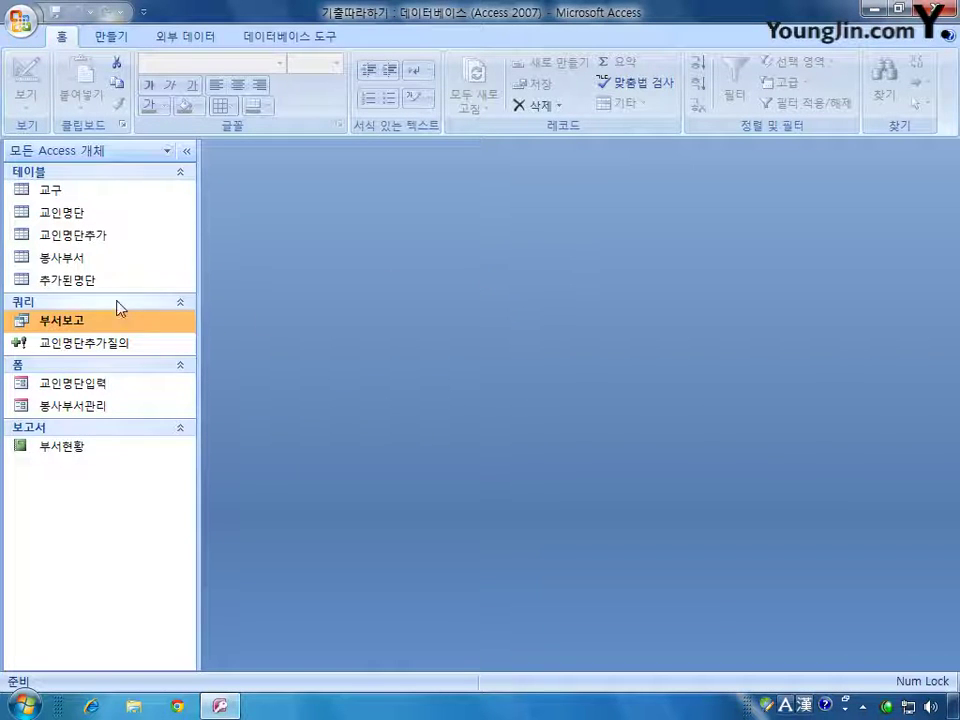
Open the 봉사부서관리 form in design view and check the 부서번호 field in the row source (행 원본) of the cmb조회 combo box
{"action": "right_click", "coordinate": [82, 406]}
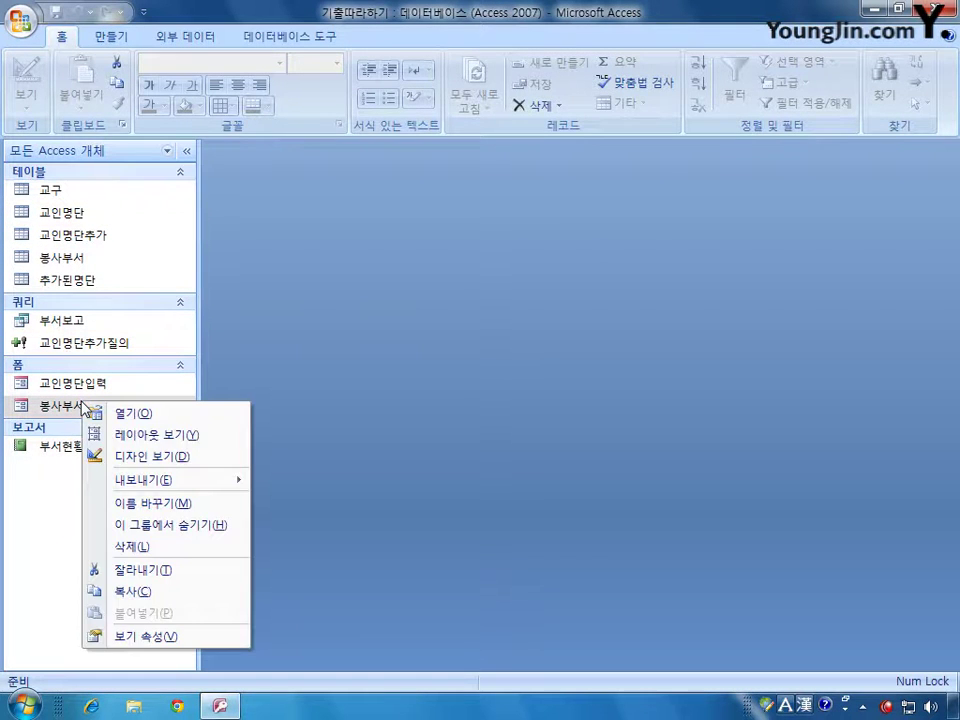
{"action": "left_click", "coordinate": [185, 455]}
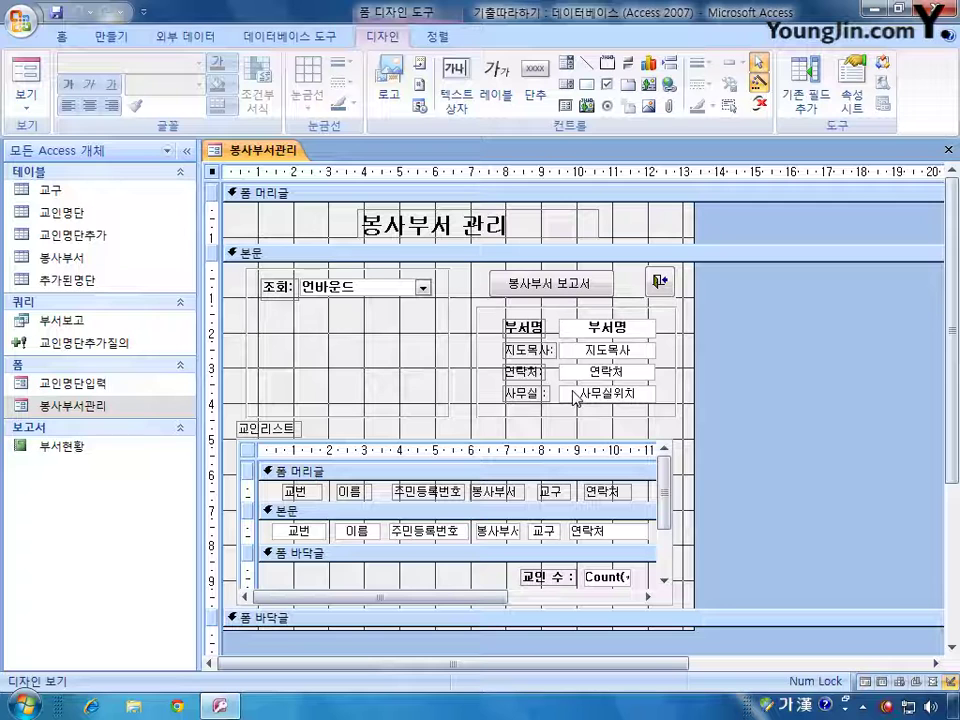
{"action": "double_click", "coordinate": [390, 285]}
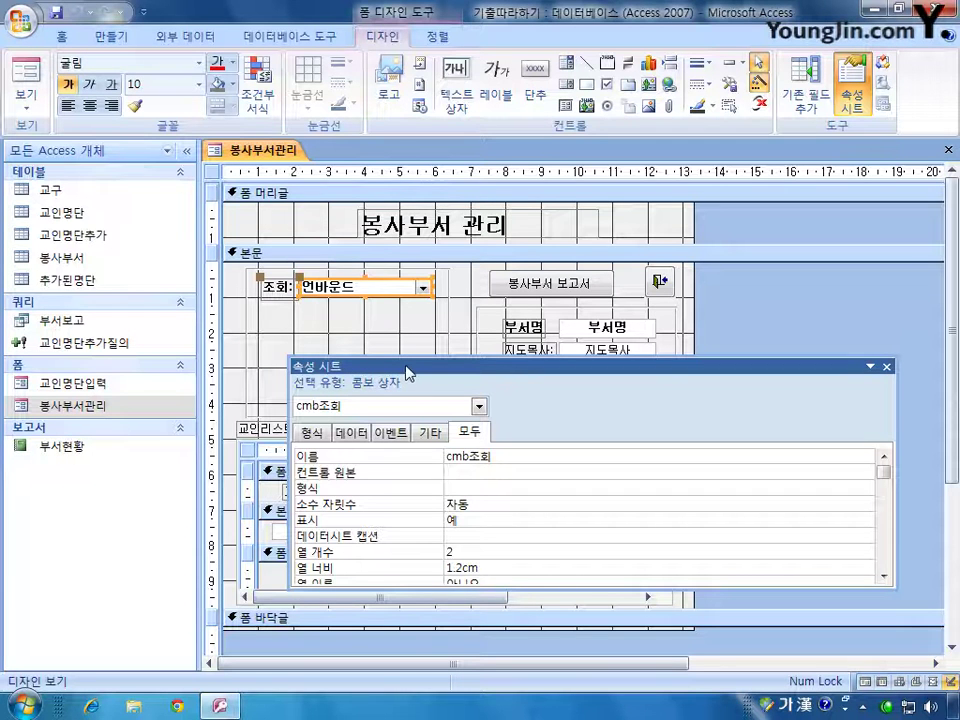
{"action": "left_click", "coordinate": [353, 433]}
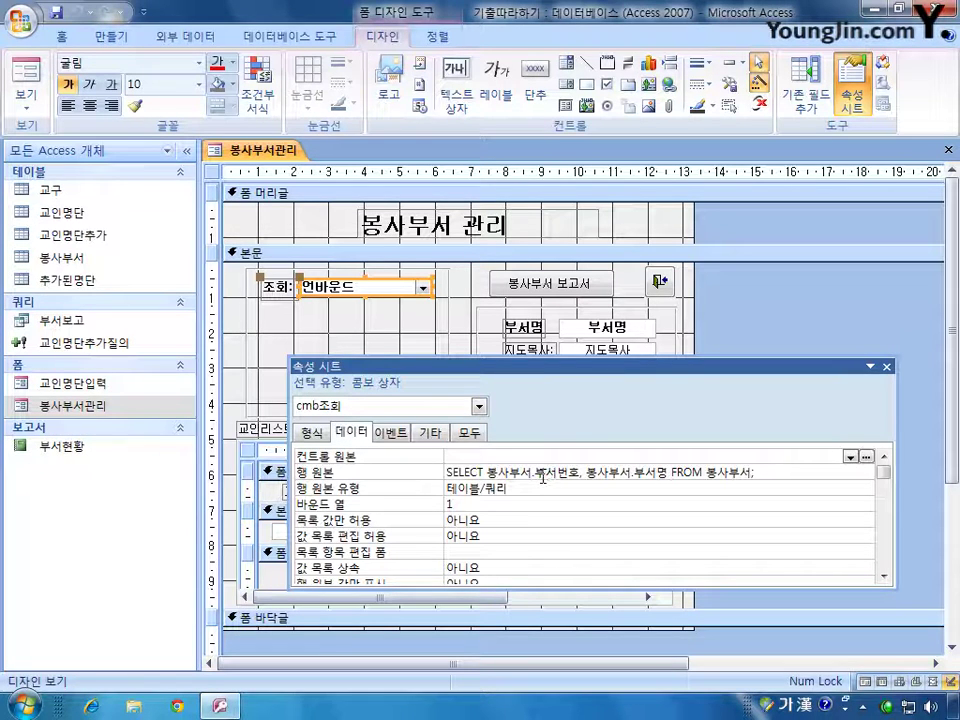
{"action": "left_click_drag", "start_coordinate": [534, 471], "coordinate": [578, 471]}
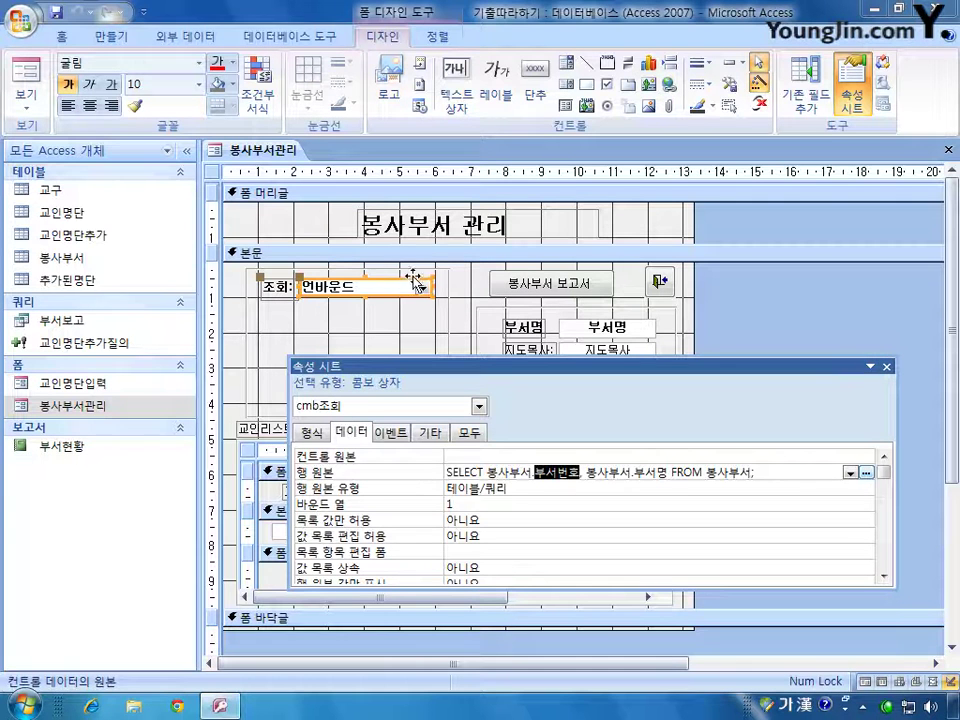
Assign an event procedure to the On Click event of the cmb조회 combo box and open its code
{"action": "left_click", "coordinate": [389, 433]}
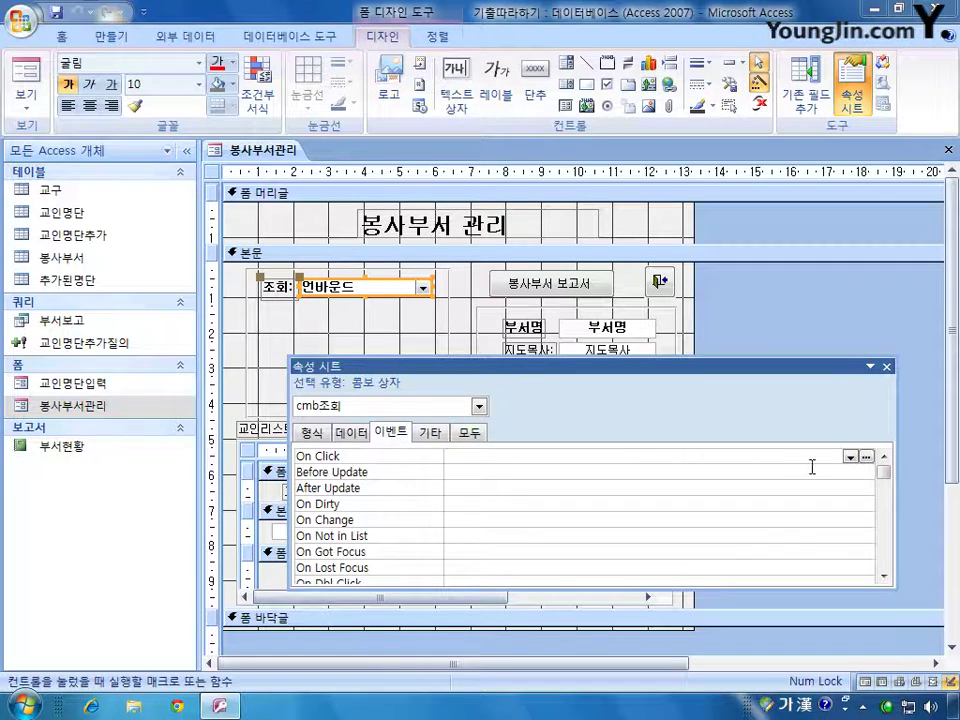
{"action": "left_click", "coordinate": [849, 458]}
{"action": "left_click", "coordinate": [820, 470]}
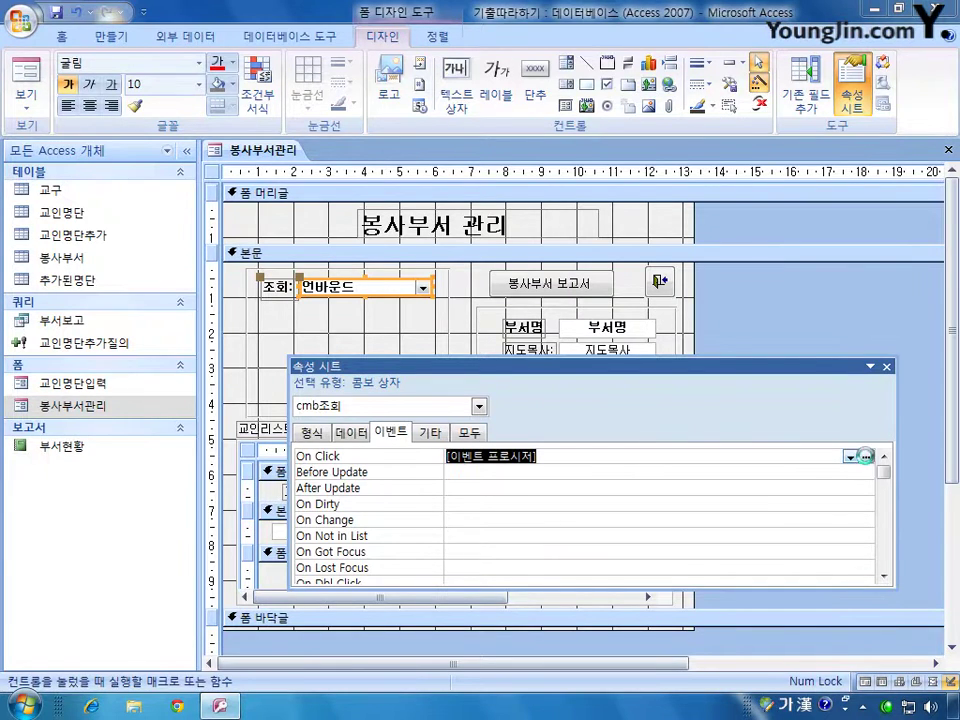
{"action": "left_click", "coordinate": [866, 456]}
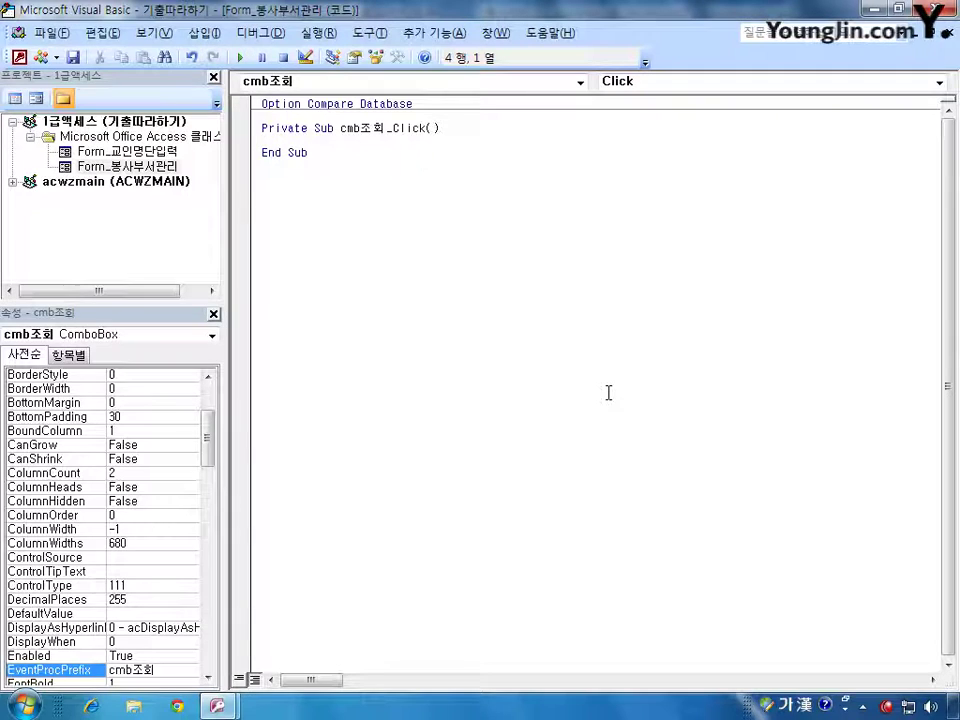
Write the statement me.Filter = 부서번호 = cmb조회 inside the cmb조회_Click procedure
{"action": "type", "text": "ㅡ"}
{"action": "key", "text": "BackSpace"}
{"action": "key", "text": "Hangul"}
{"action": "type", "text": "me"}
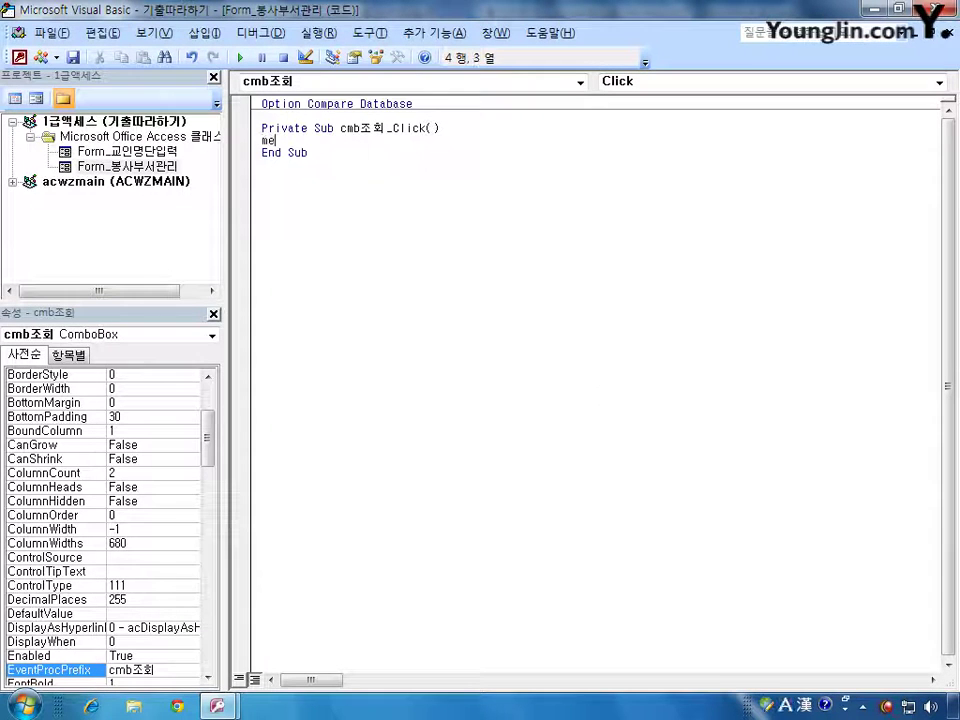
{"action": "type", "text": ".Filter "}
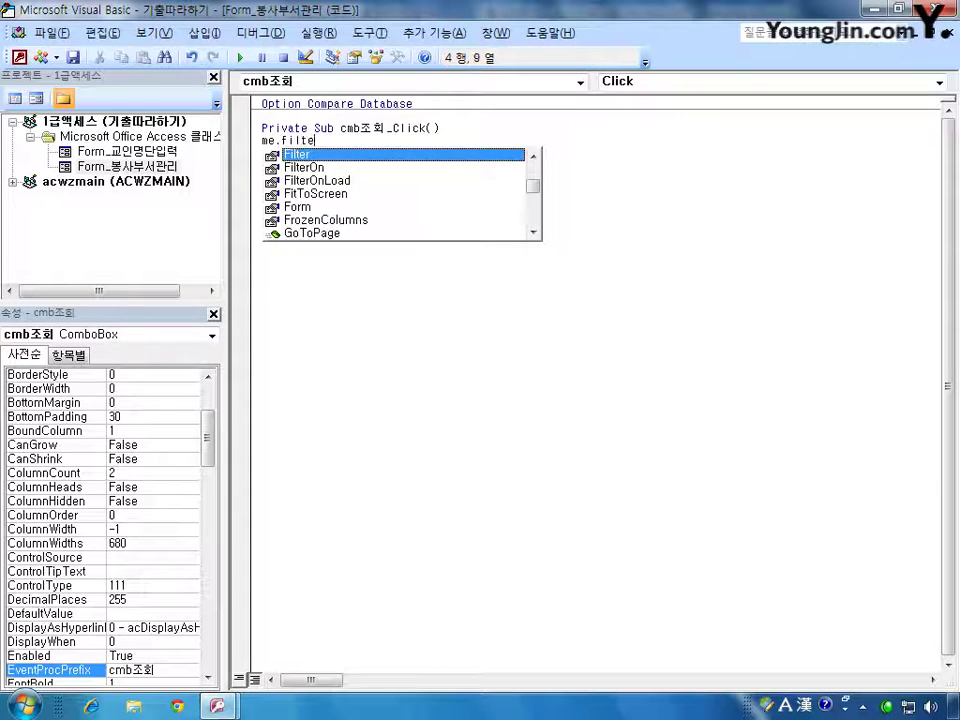
{"action": "type", "text": "= "}
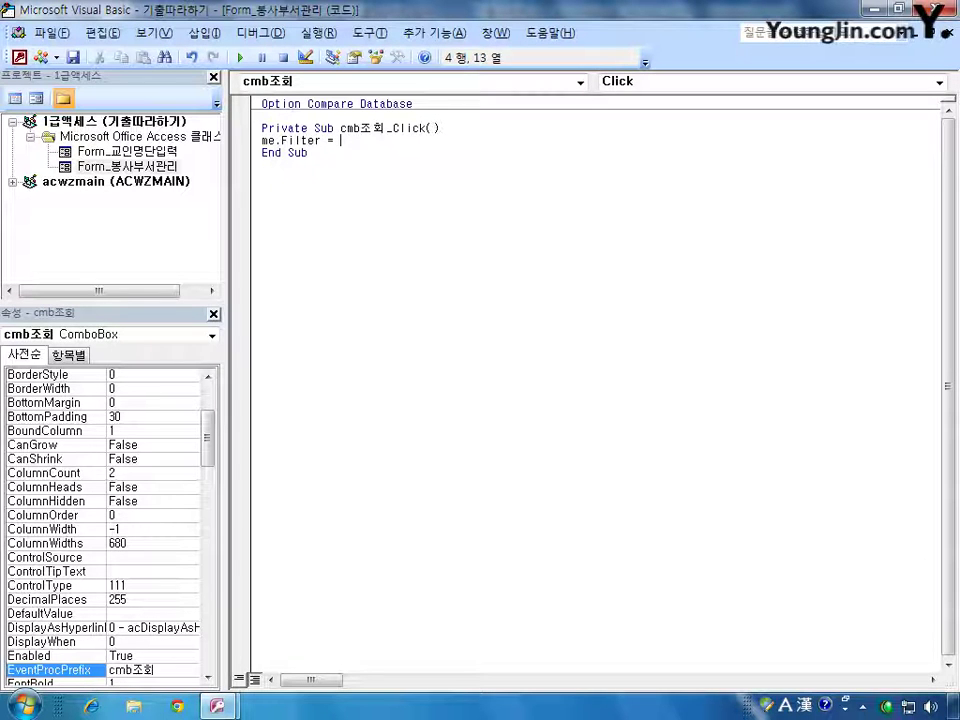
{"action": "type", "text": "q"}
{"action": "key", "text": "BackSpace"}
{"action": "key", "text": "Hangul"}
{"action": "key", "text": "BackSpace"}
{"action": "type", "text": "부서번호 "}
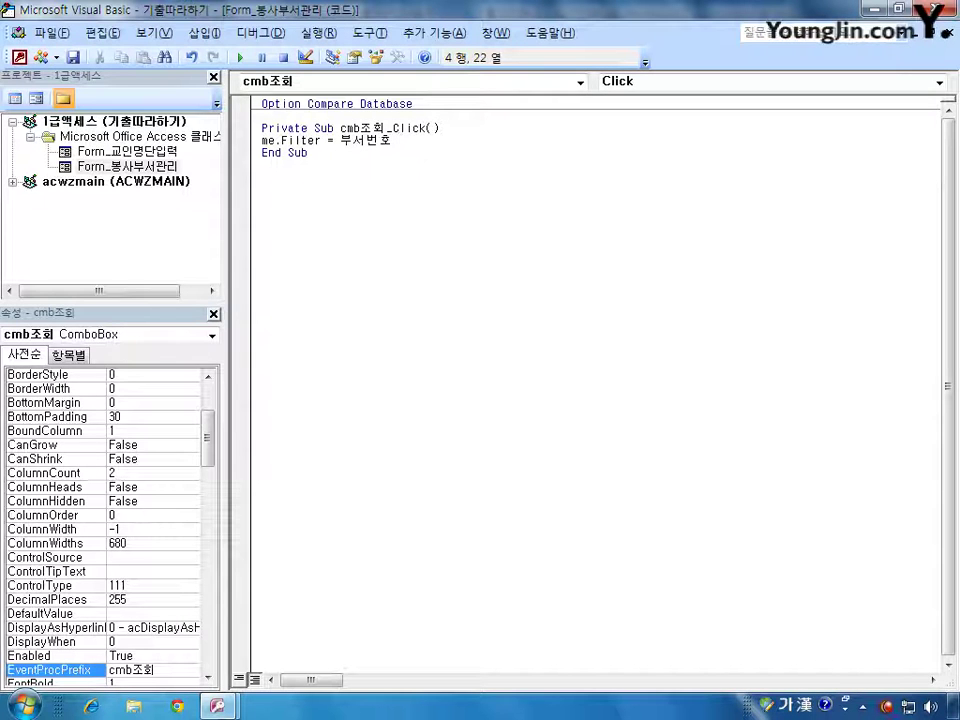
{"action": "type", "text": "="}
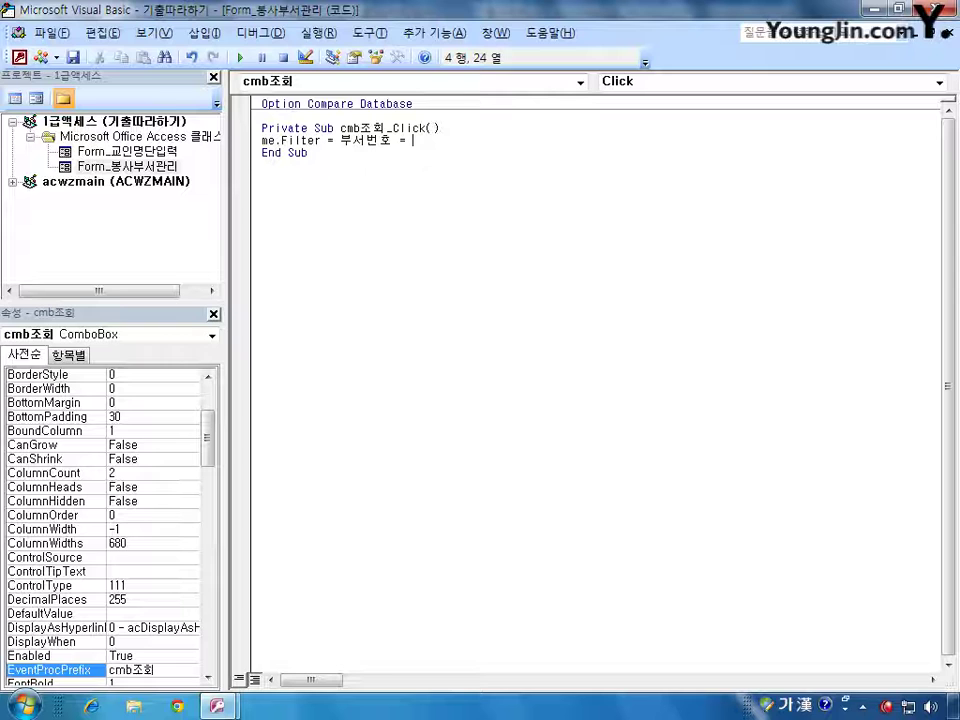
{"action": "type", "text": "cmb조회"}
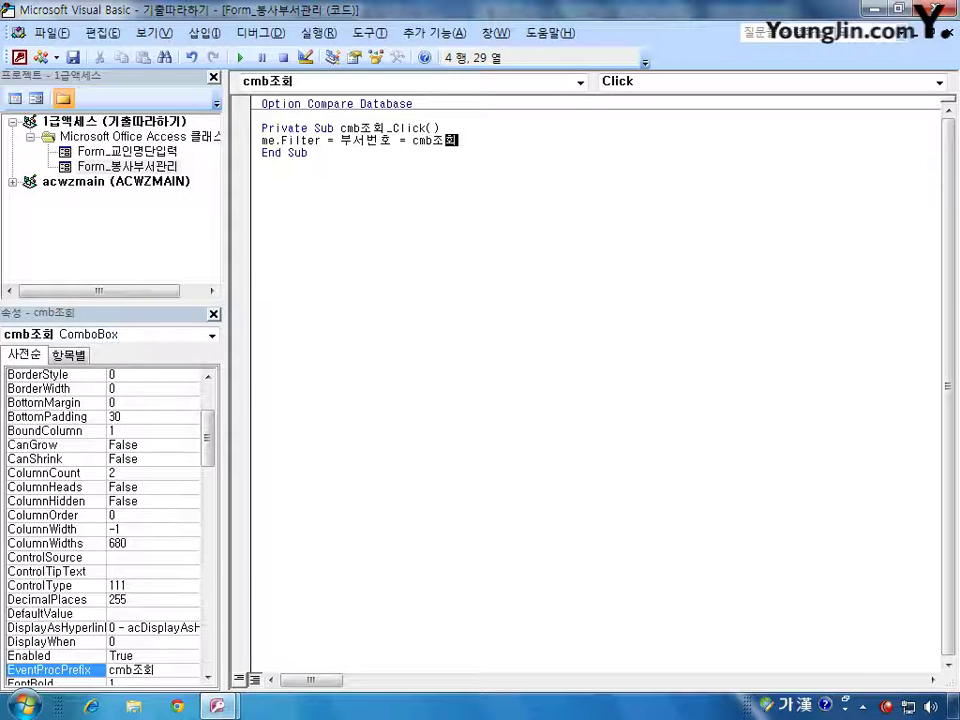
Enclose cmb조회 in single quotation marks in the filter statement
{"action": "left_click", "coordinate": [411, 140]}
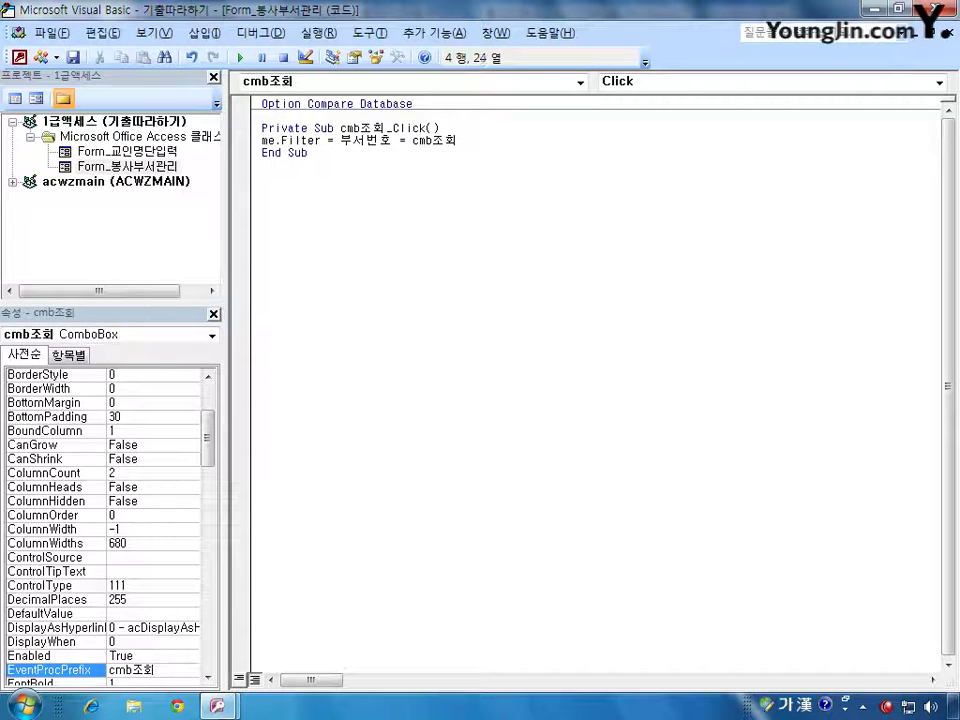
{"action": "type", "text": "'"}
{"action": "key", "text": "Right"}
{"action": "key", "text": "Right"}
{"action": "key", "text": "Right"}
{"action": "key", "text": "Right"}
{"action": "key", "text": "Right"}
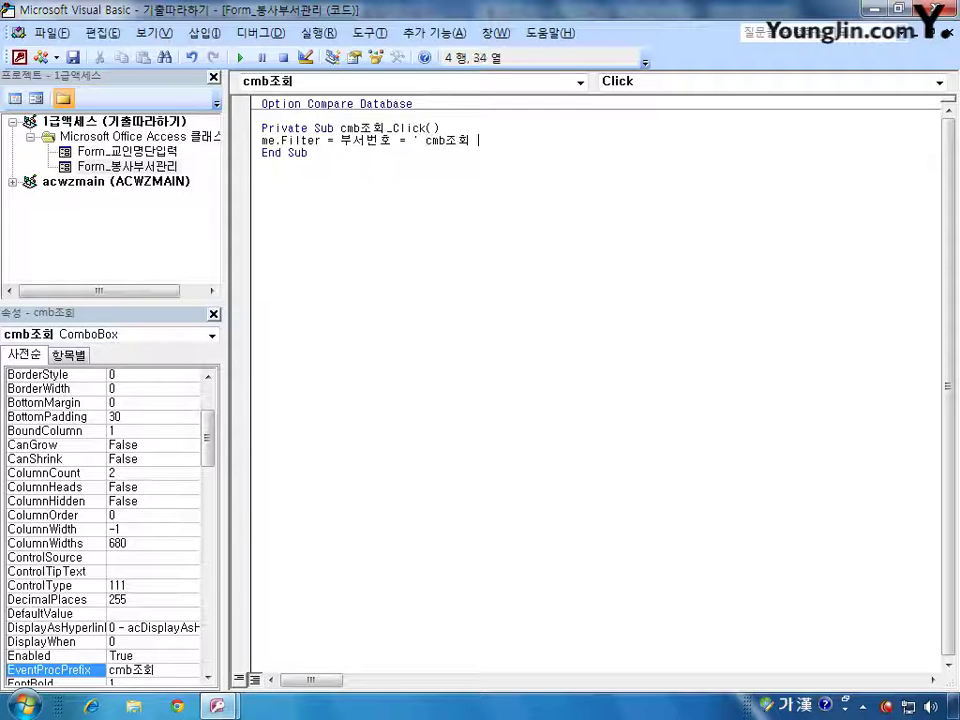
{"action": "type", "text": "'"}
Wrap the 부205번호 = ' part of the filter statement in double quotation marks
{"action": "key", "text": "Left"}
{"action": "key", "text": "Left"}
{"action": "key", "text": "Left"}
{"action": "key", "text": "Left"}
{"action": "key", "text": "Left"}
{"action": "key", "text": "Left"}
{"action": "key", "text": "Left"}
{"action": "key", "text": "Left"}
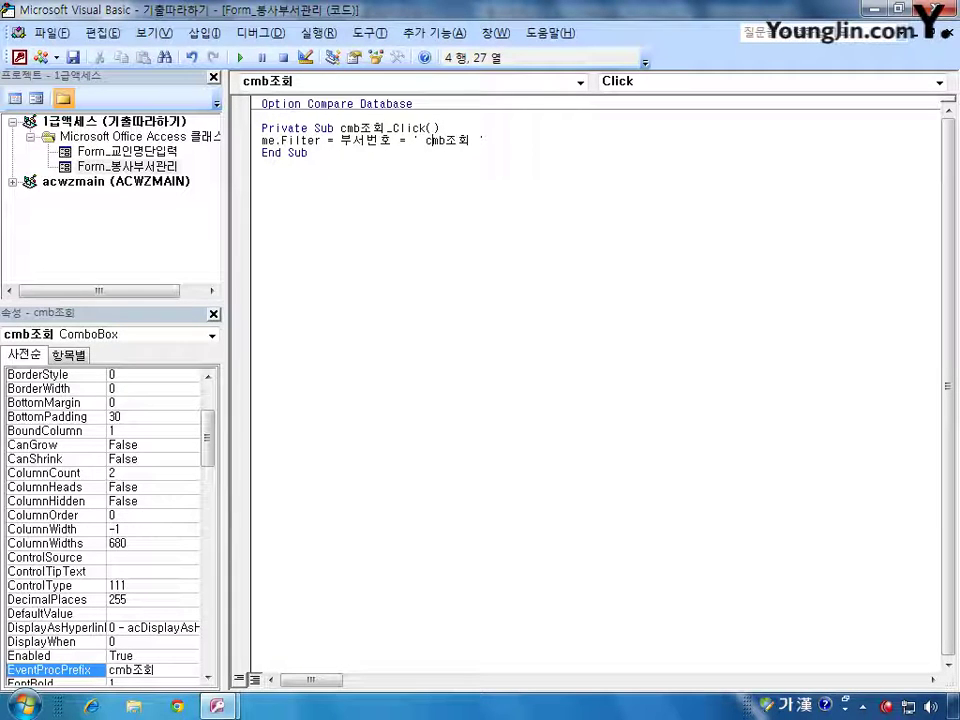
{"action": "type", "text": "\""}
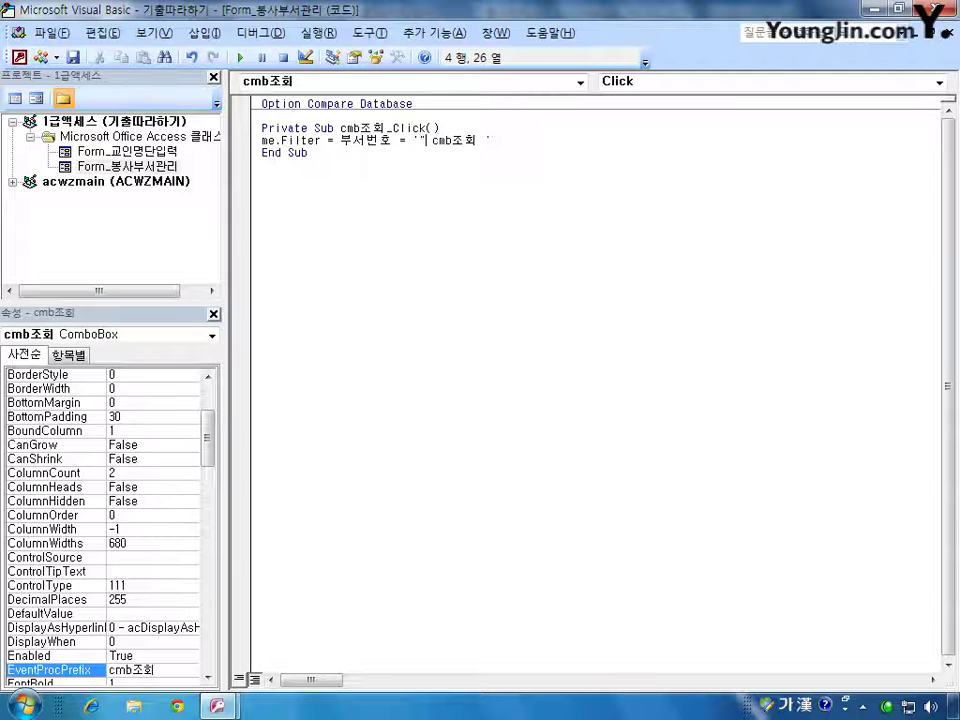
{"action": "left_click", "coordinate": [264, 140]}
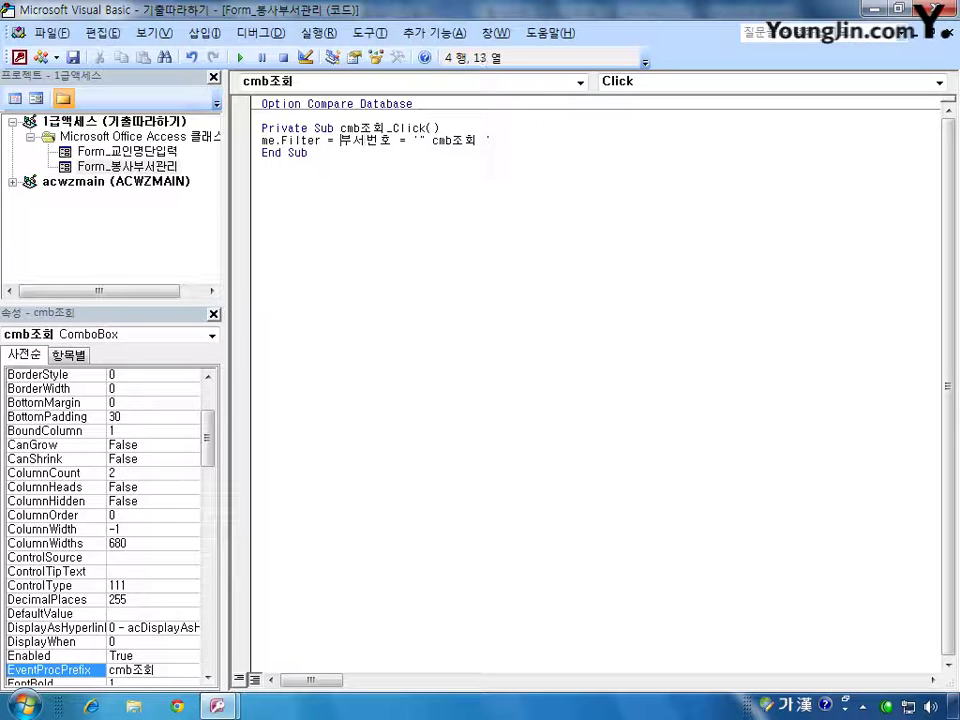
{"action": "type", "text": "\""}
Concatenate the filter parts with & and quote the closing apostrophe so the line reads Me.Filter = "부서번호 = '" & cmb조회 & "'"
{"action": "key", "text": "Right"}
{"action": "key", "text": "Right"}
{"action": "key", "text": "Right"}
{"action": "key", "text": "Right"}
{"action": "key", "text": "Right"}
{"action": "key", "text": "Right"}
{"action": "key", "text": "Right"}
{"action": "key", "text": "Right"}
{"action": "key", "text": "Right"}
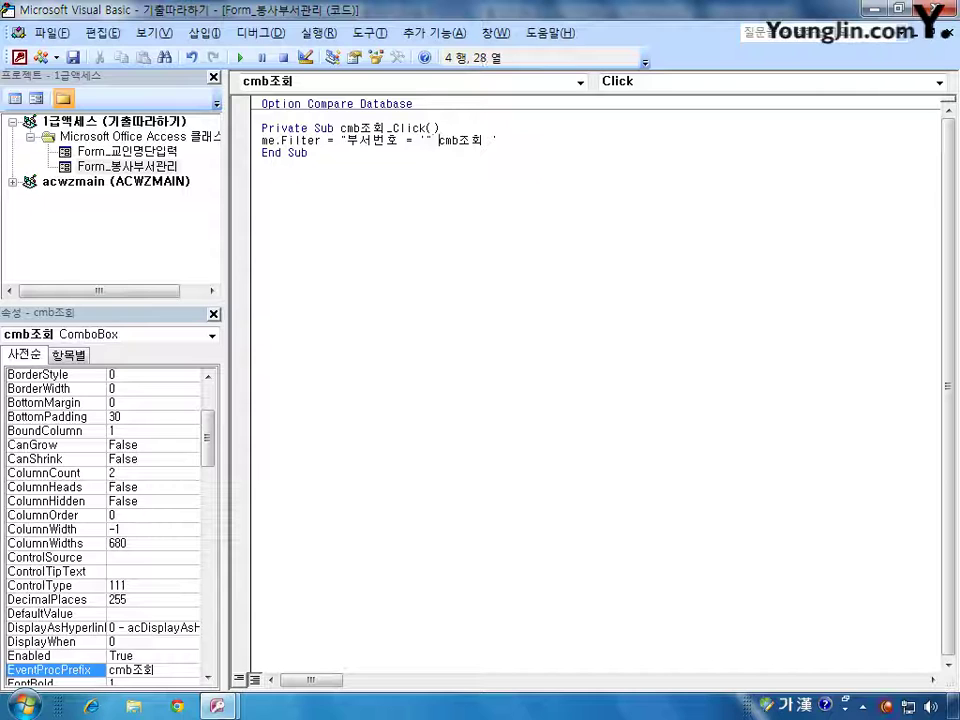
{"action": "type", "text": "&"}
{"action": "key", "text": "Right"}
{"action": "key", "text": "Right"}
{"action": "key", "text": "Right"}
{"action": "key", "text": "Right"}
{"action": "key", "text": "Right"}
{"action": "key", "text": "Right"}
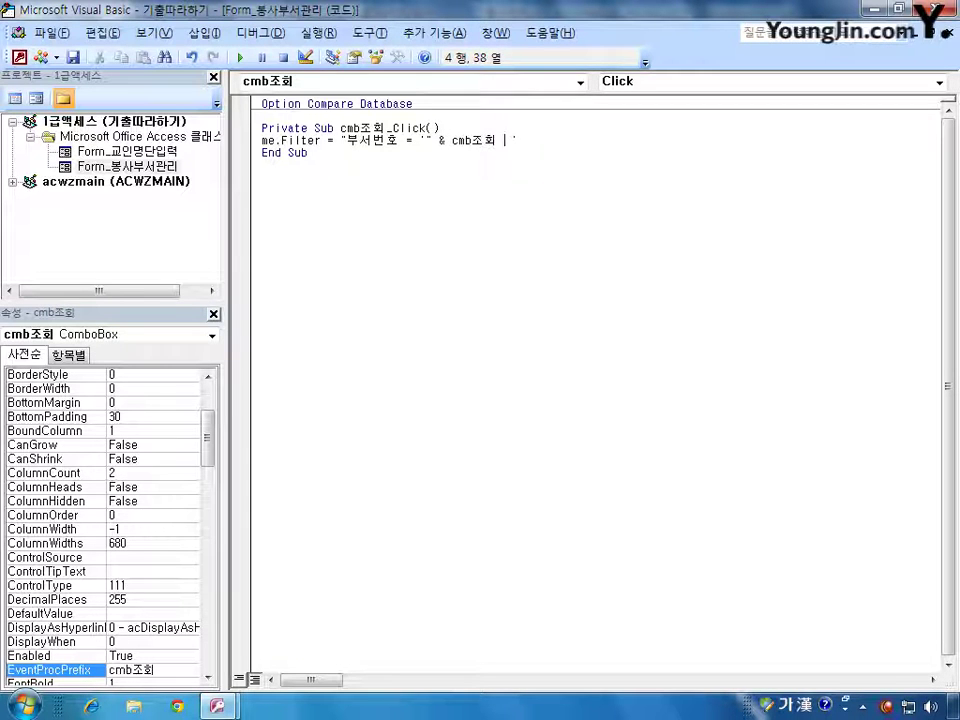
{"action": "type", "text": "&"}
{"action": "key", "text": "Right"}
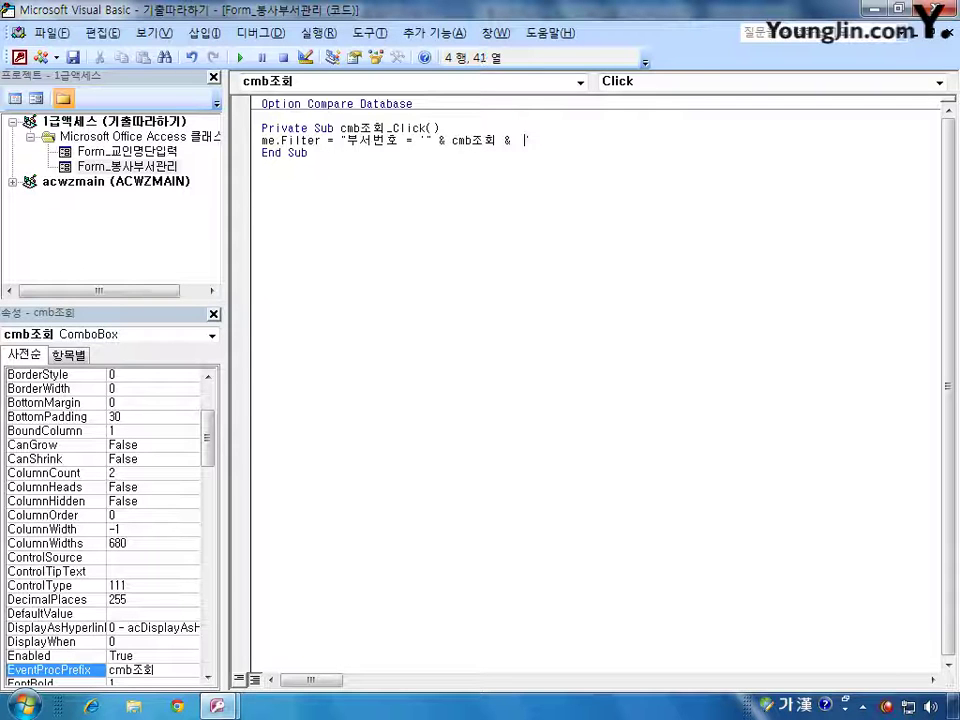
{"action": "type", "text": "\"'"}
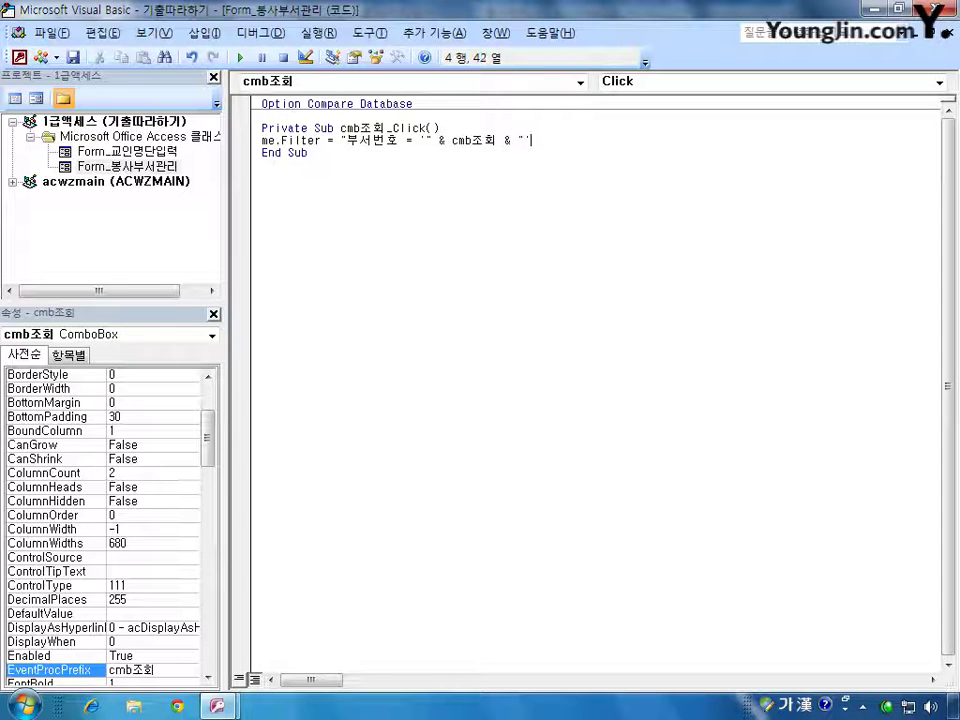
{"action": "type", "text": "\""}
{"action": "key", "text": "Return"}
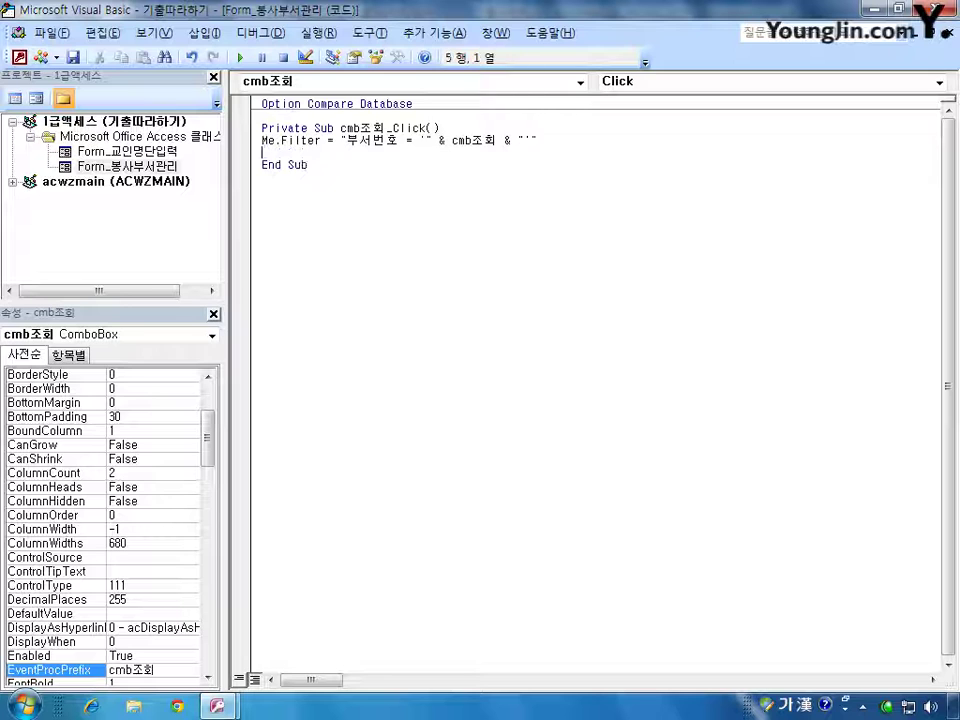
Add the line Me.FilterOn = True below the filter statement in cmb조회_Click
{"action": "key", "text": "Hangul"}
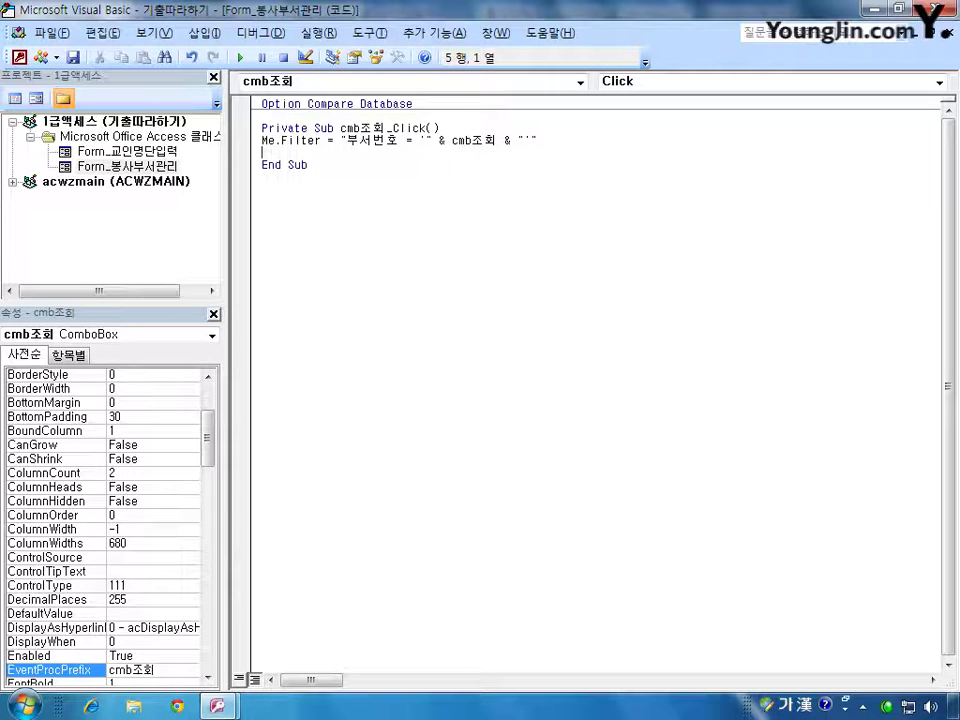
{"action": "type", "text": "me.fi"}
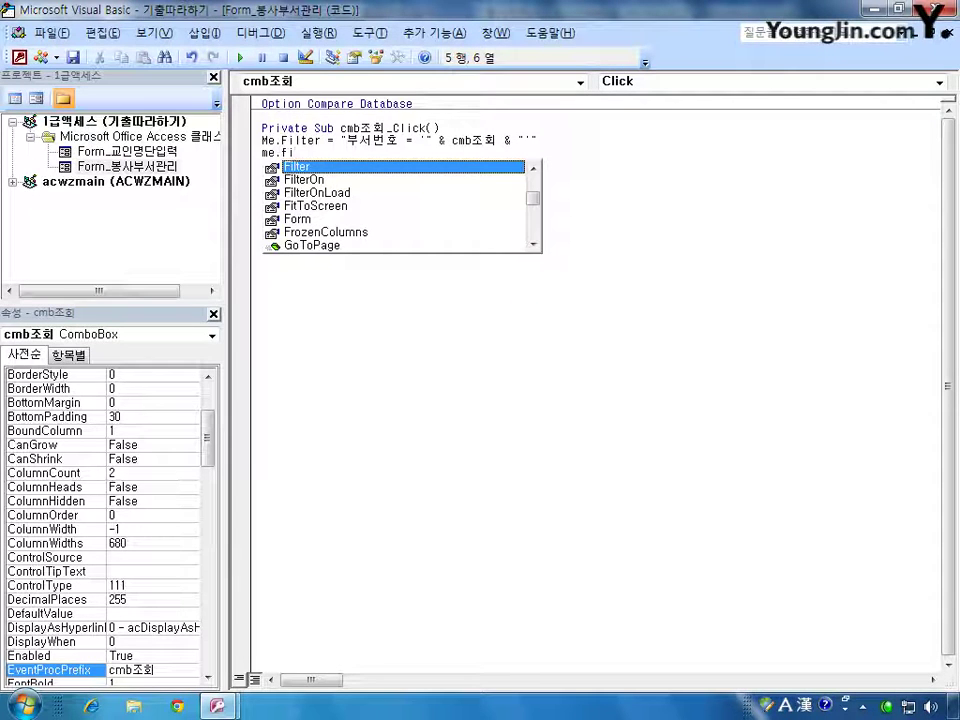
{"action": "key", "text": "Down"}
{"action": "key", "text": "Tab"}
{"action": "type", "text": "="}
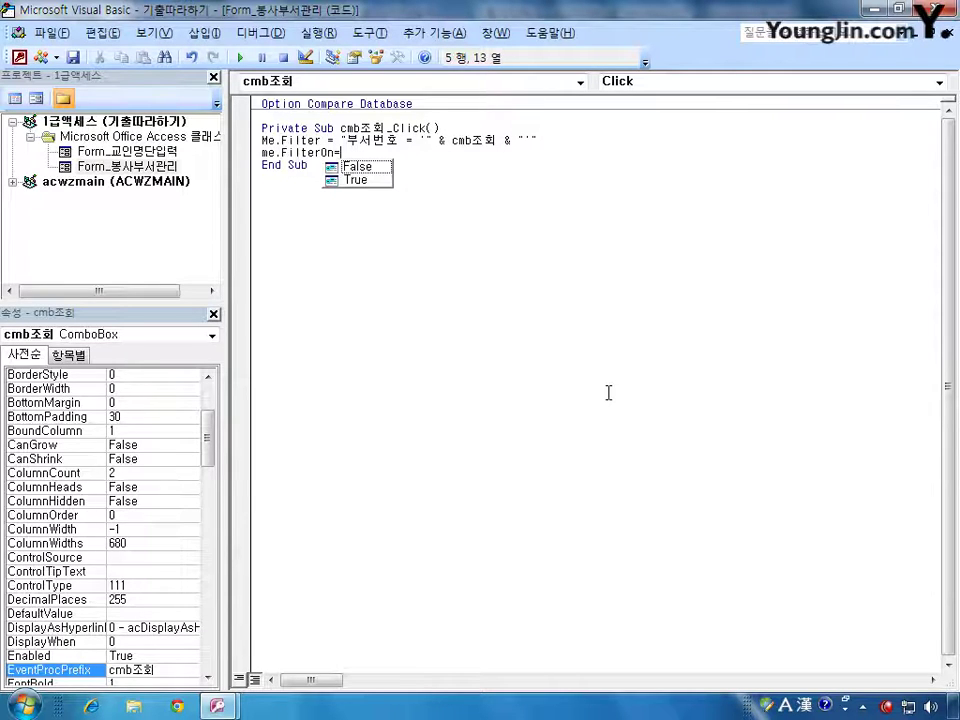
{"action": "key", "text": "Down"}
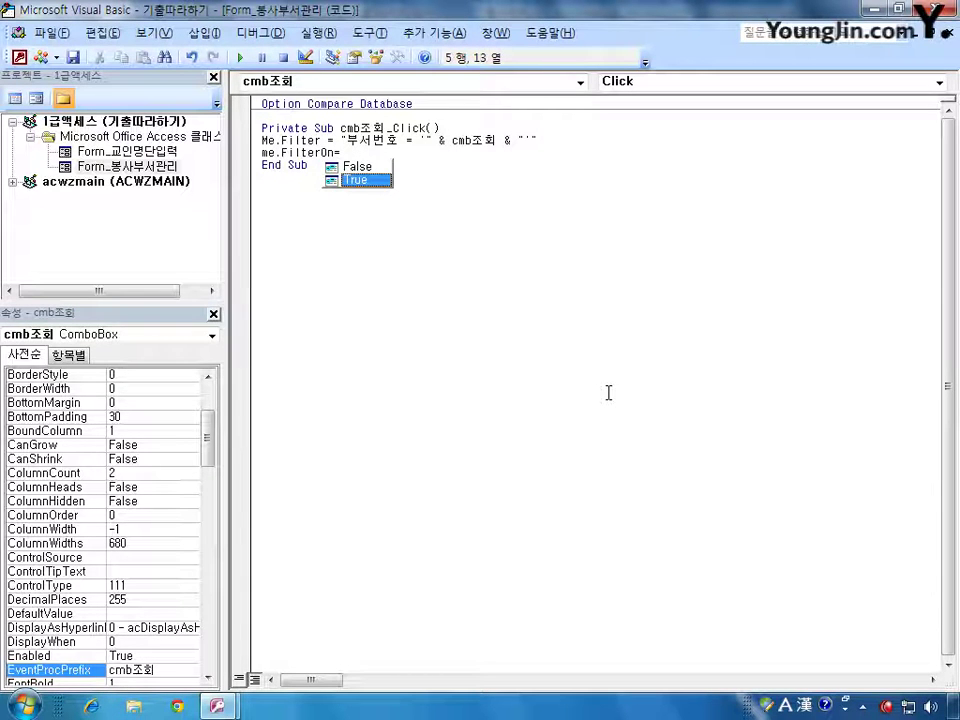
{"action": "key", "text": "Tab"}
{"action": "key", "text": "Down"}
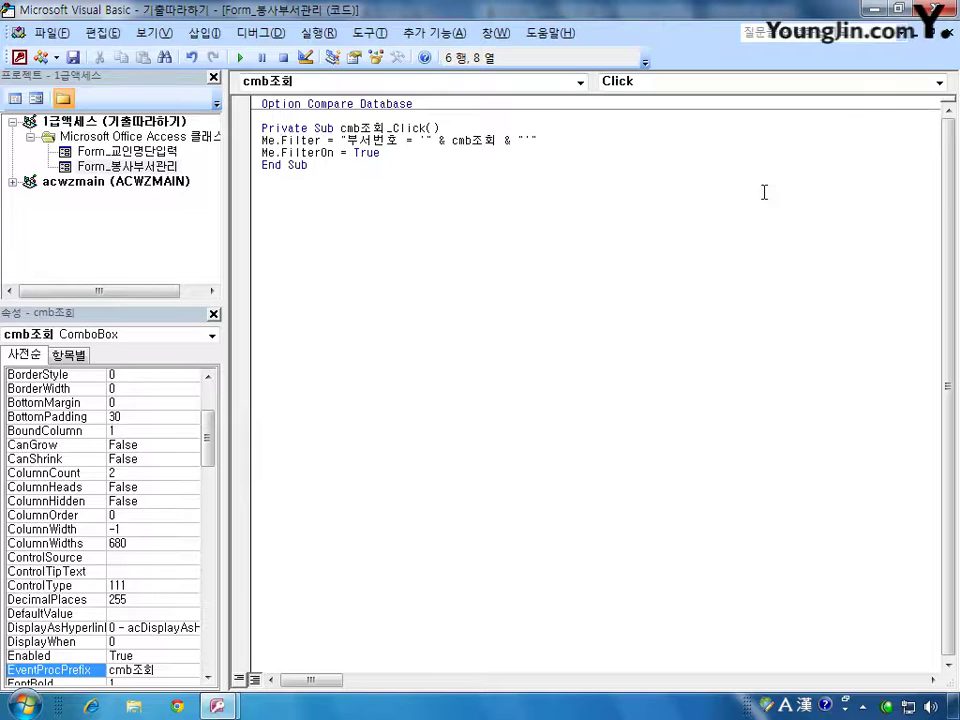
Leave the code editor and close the property sheet and the 봉사부서관리 form, saving the design changes
{"action": "key", "text": "alt+F11"}
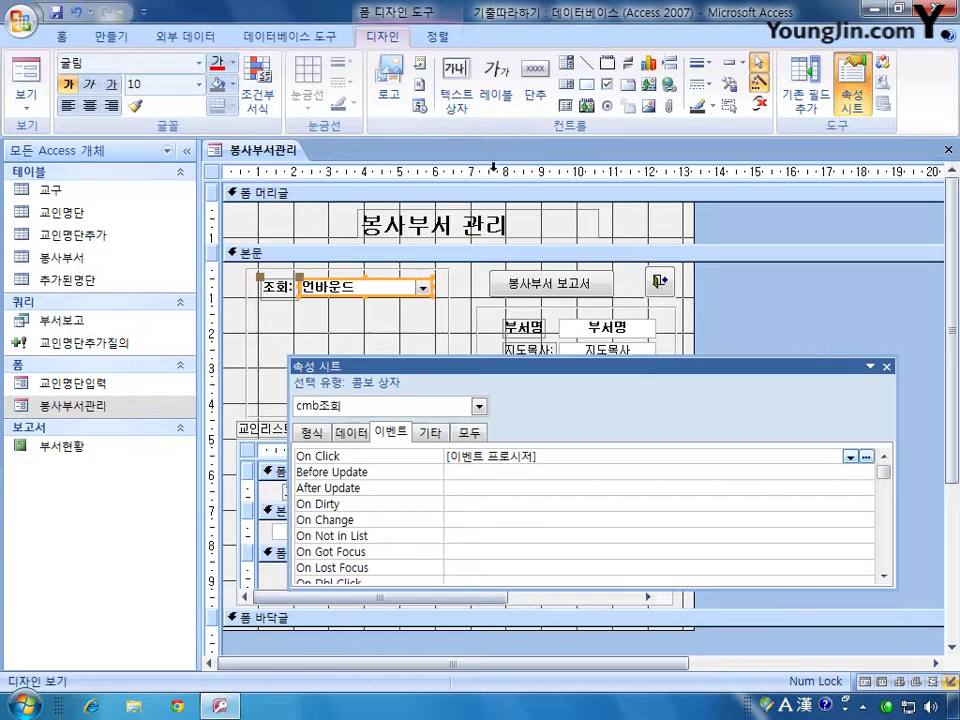
{"action": "left_click", "coordinate": [885, 366]}
{"action": "left_click", "coordinate": [948, 149]}
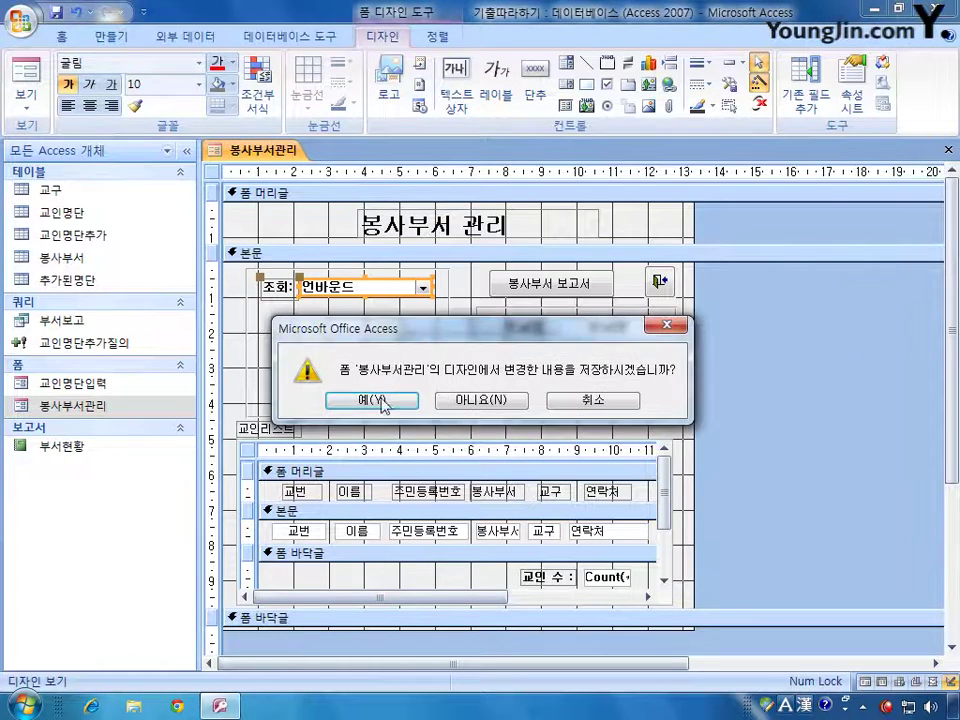
{"action": "left_click", "coordinate": [505, 398]}
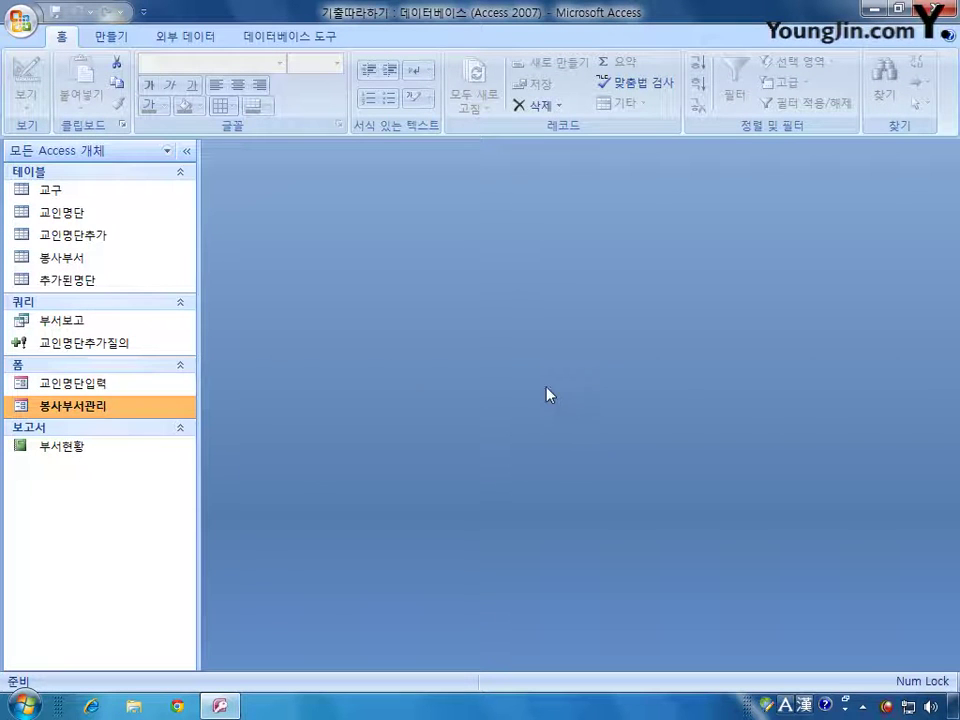
Open the 봉사부서관리 form in design view and start a macro for the On Click event of the 봉사부서 보고서 button
{"action": "right_click", "coordinate": [91, 410]}
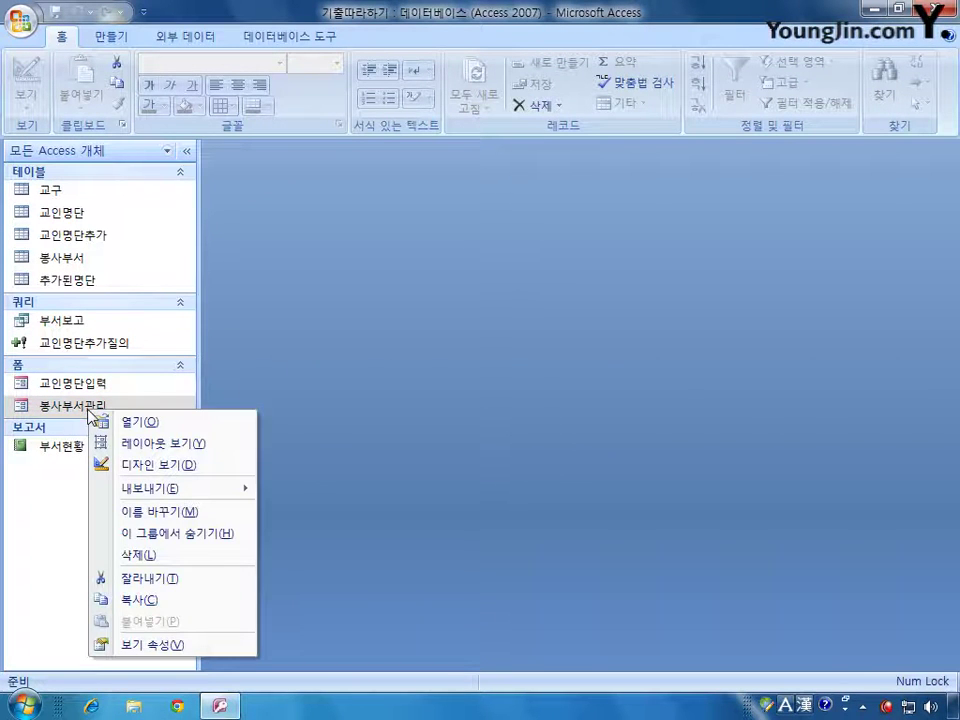
{"action": "left_click", "coordinate": [161, 472]}
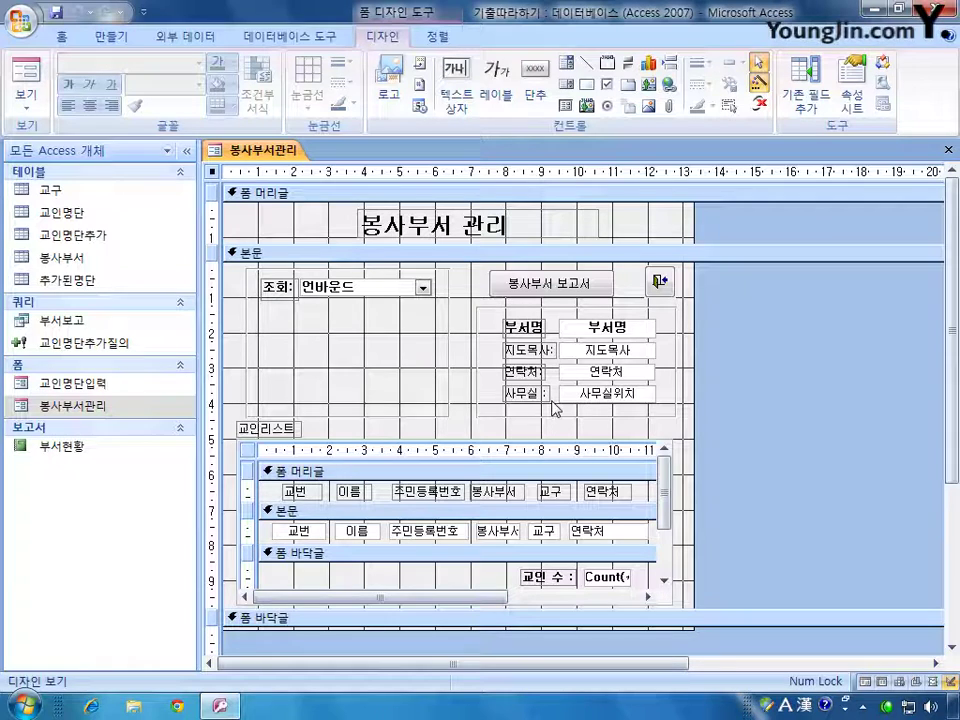
{"action": "left_click", "coordinate": [561, 285]}
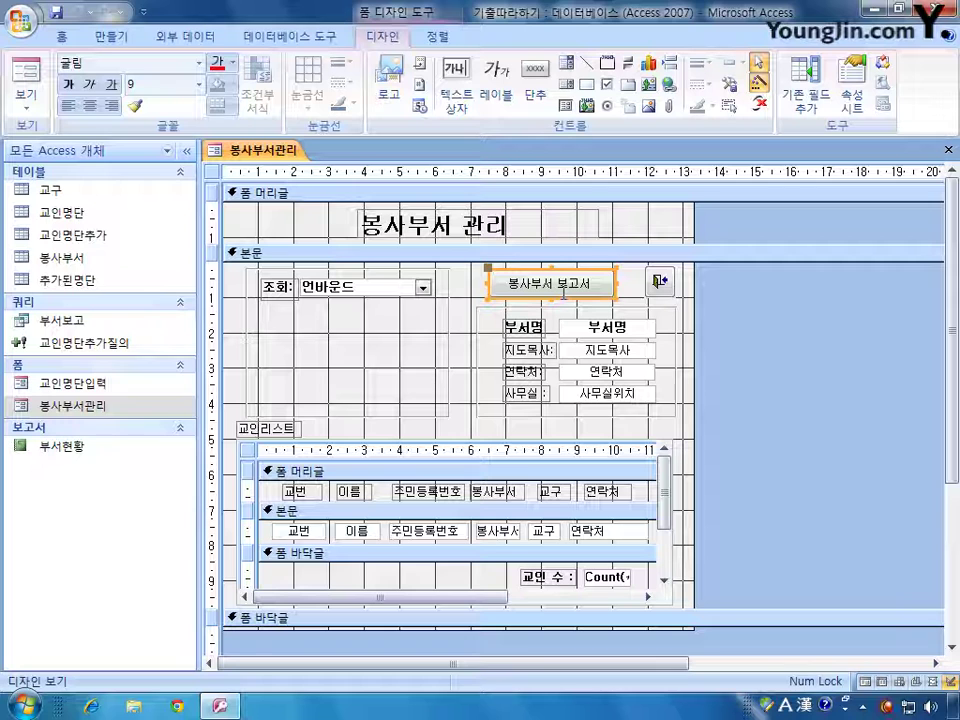
{"action": "double_click", "coordinate": [578, 270]}
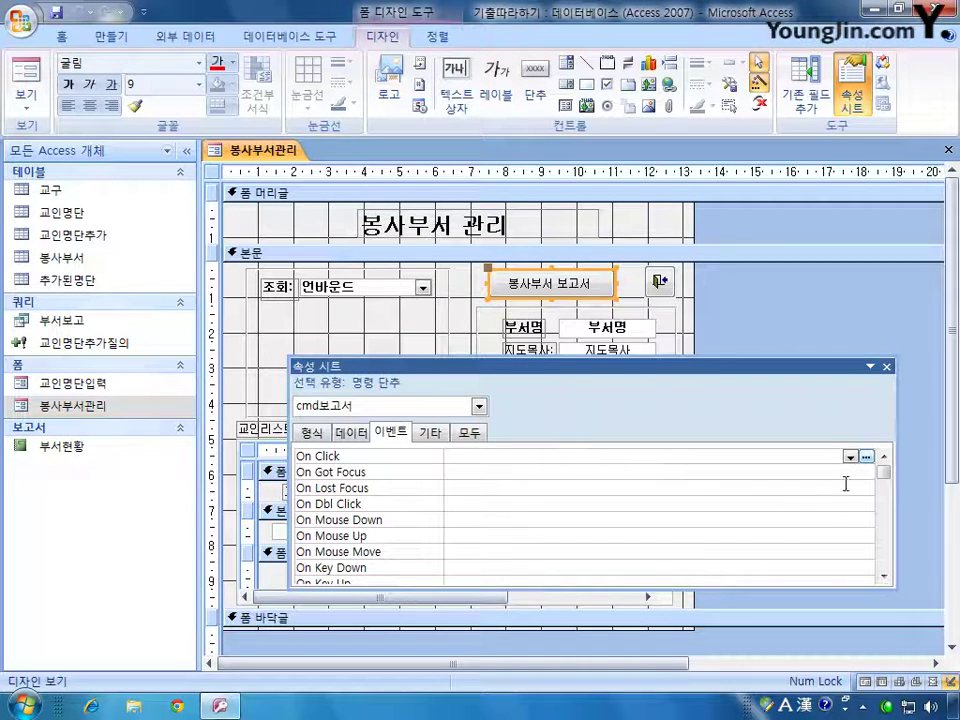
{"action": "left_click", "coordinate": [866, 456]}
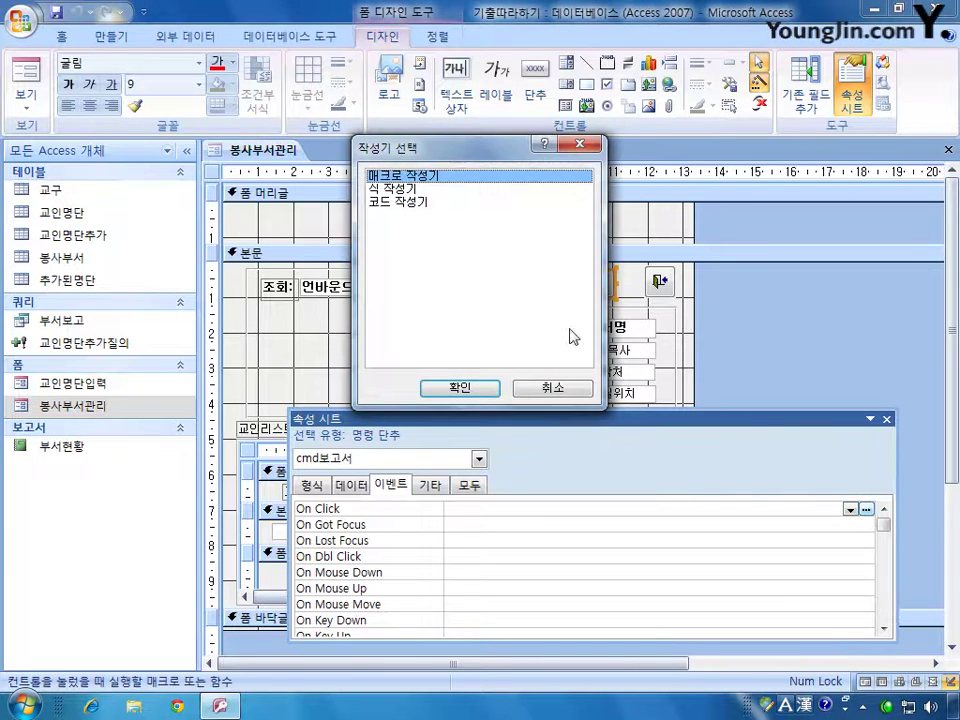
{"action": "left_click", "coordinate": [460, 388]}
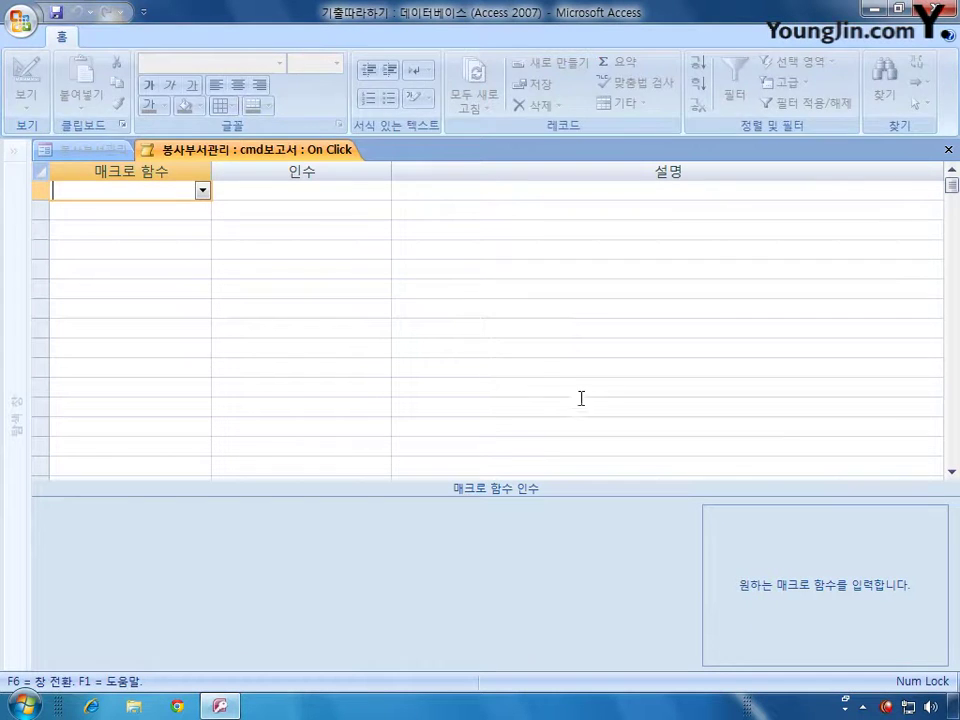
Add an OpenReport action in the first row of the button's macro
{"action": "left_click", "coordinate": [202, 191]}
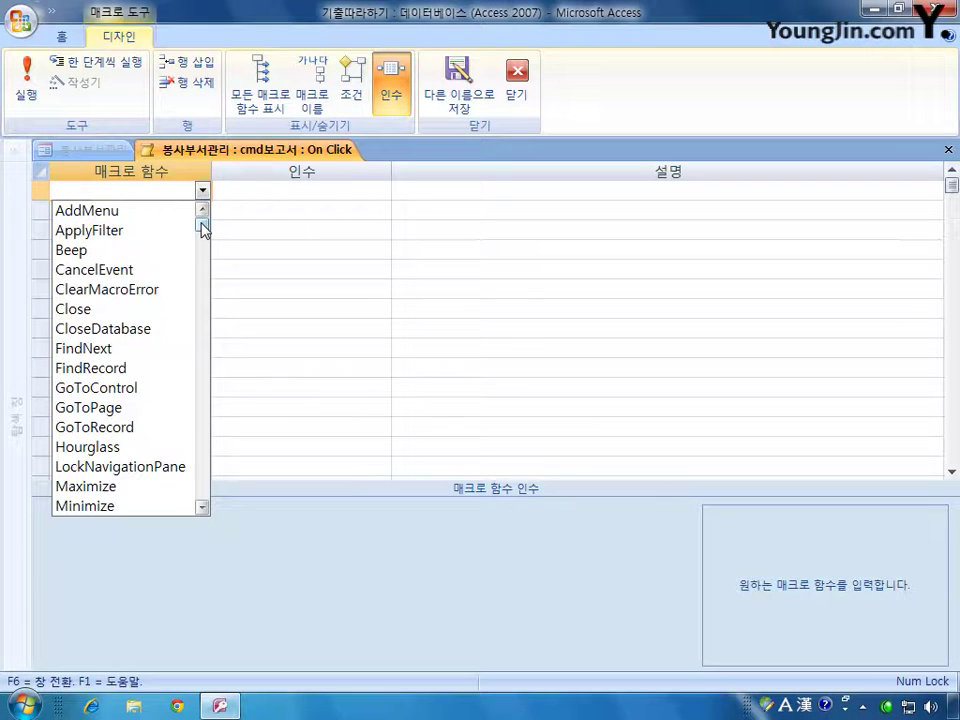
{"action": "left_click_drag", "start_coordinate": [202, 224], "coordinate": [207, 373]}
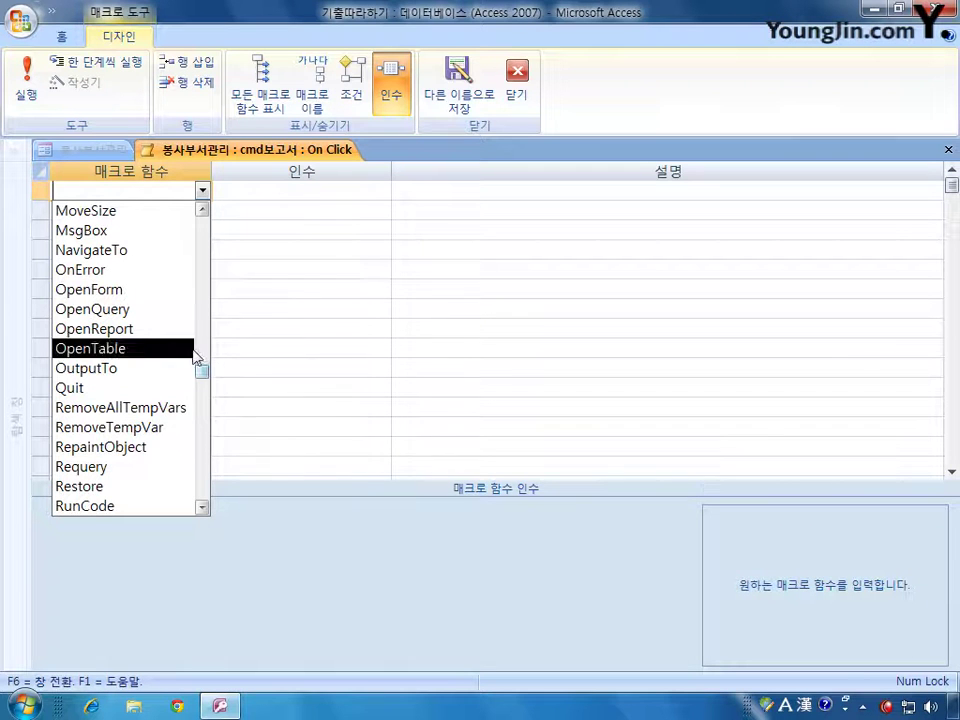
{"action": "left_click", "coordinate": [180, 329]}
Set the OpenReport action's report name to 부서현황 and its view to 인쇄 미리 보기
{"action": "left_click", "coordinate": [227, 514]}
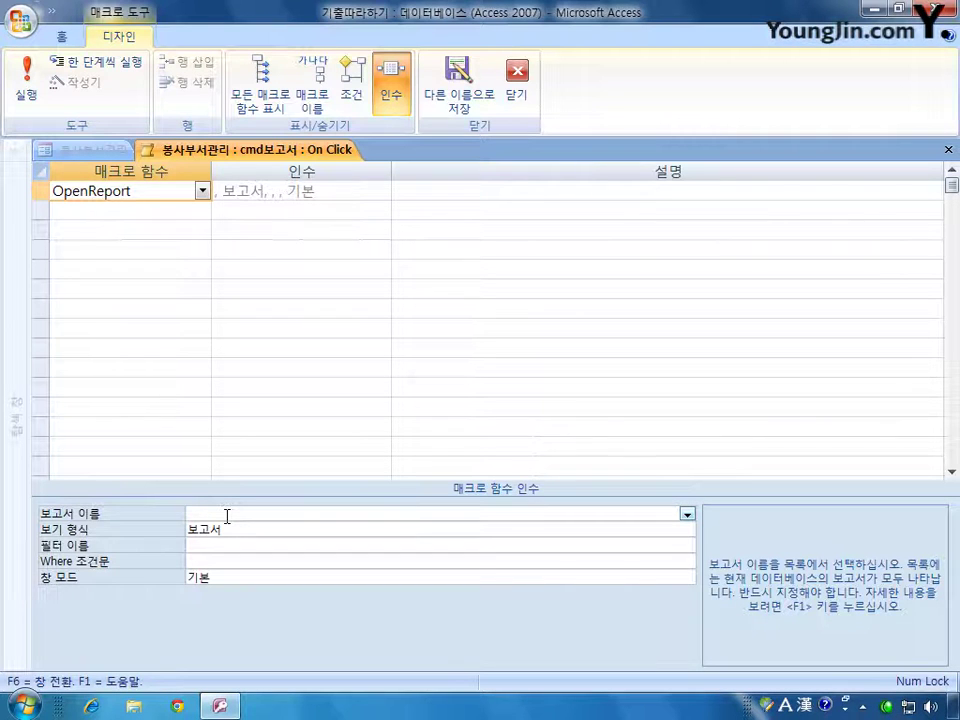
{"action": "type", "text": "ㅇ"}
{"action": "key", "text": "BackSpace"}
{"action": "type", "text": "부서현황"}
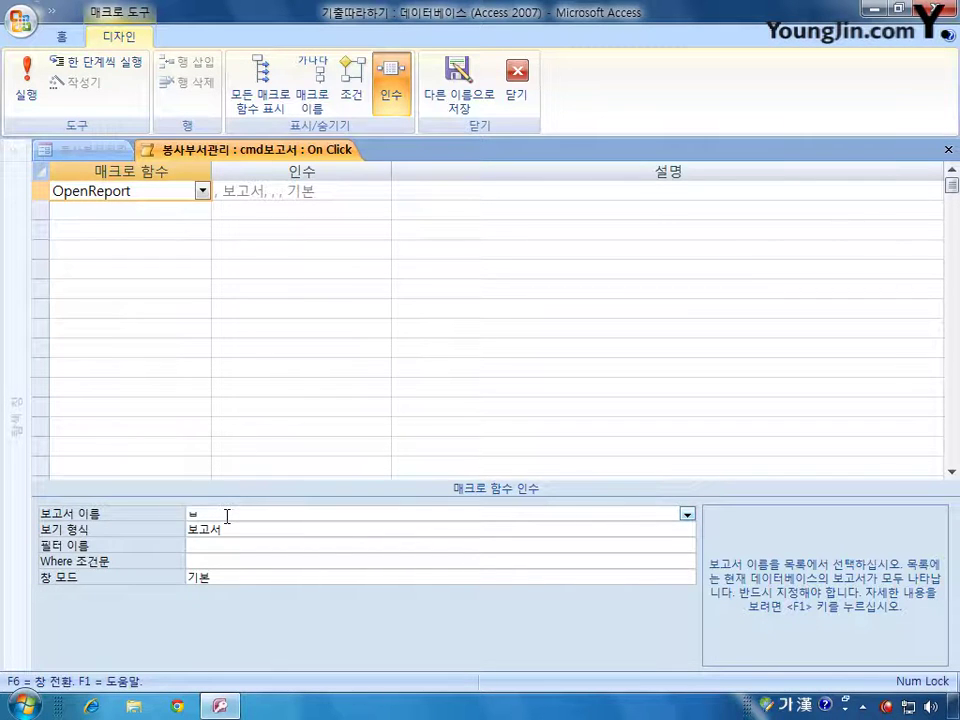
{"action": "type", "text": "현황"}
{"action": "left_click", "coordinate": [272, 529]}
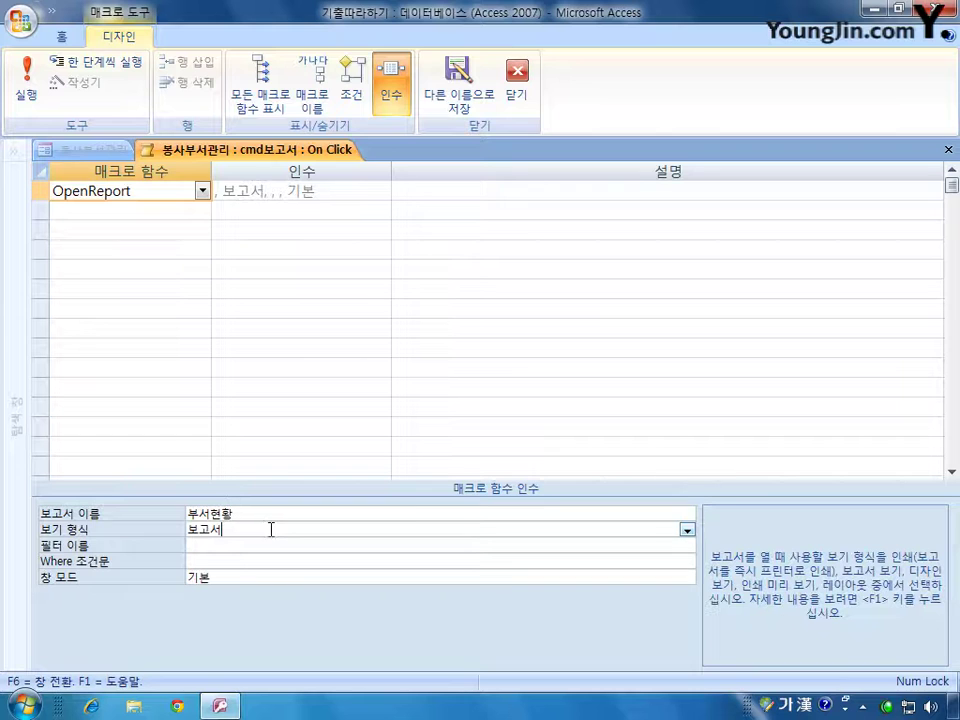
{"action": "left_click", "coordinate": [688, 531]}
{"action": "left_click", "coordinate": [617, 575]}
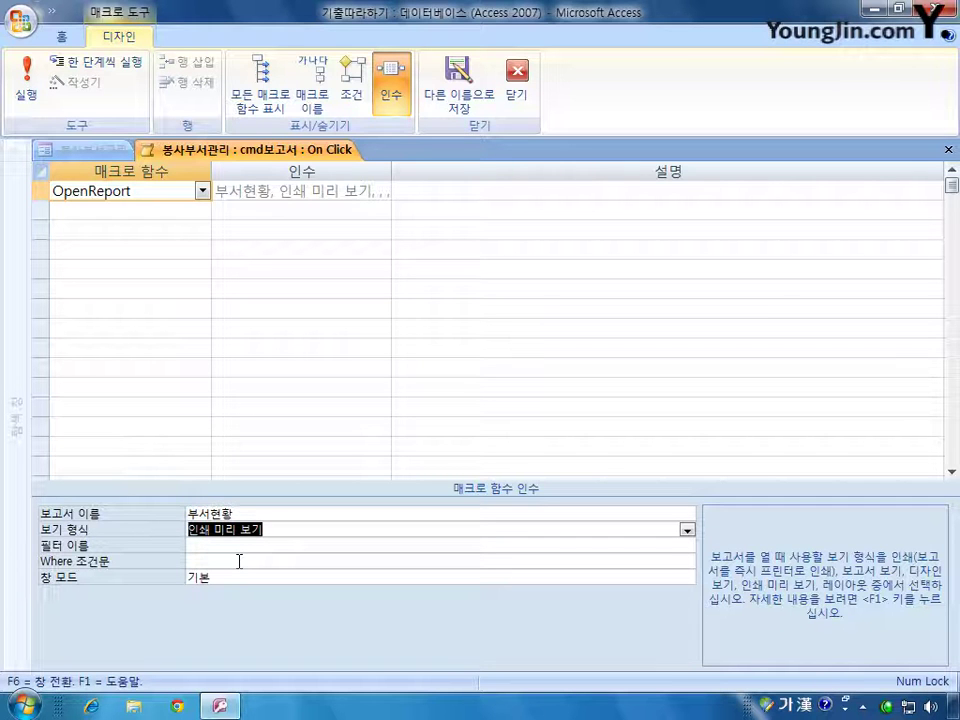
Begin the OpenReport action's Where condition in the expression builder with [부서번호]=
{"action": "left_click", "coordinate": [239, 561]}
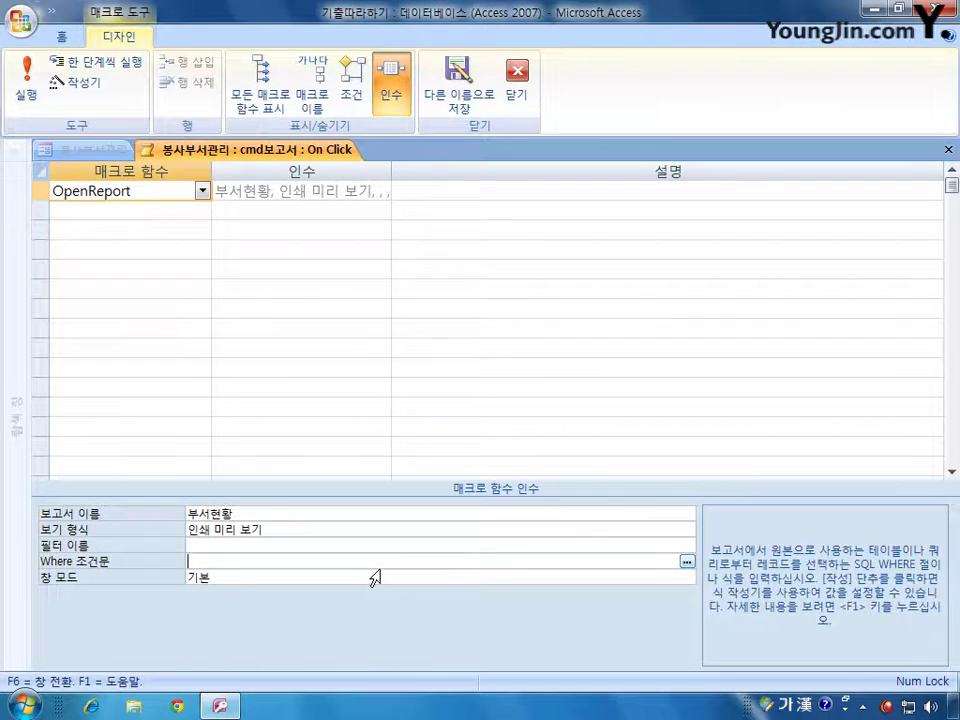
{"action": "left_click", "coordinate": [686, 561]}
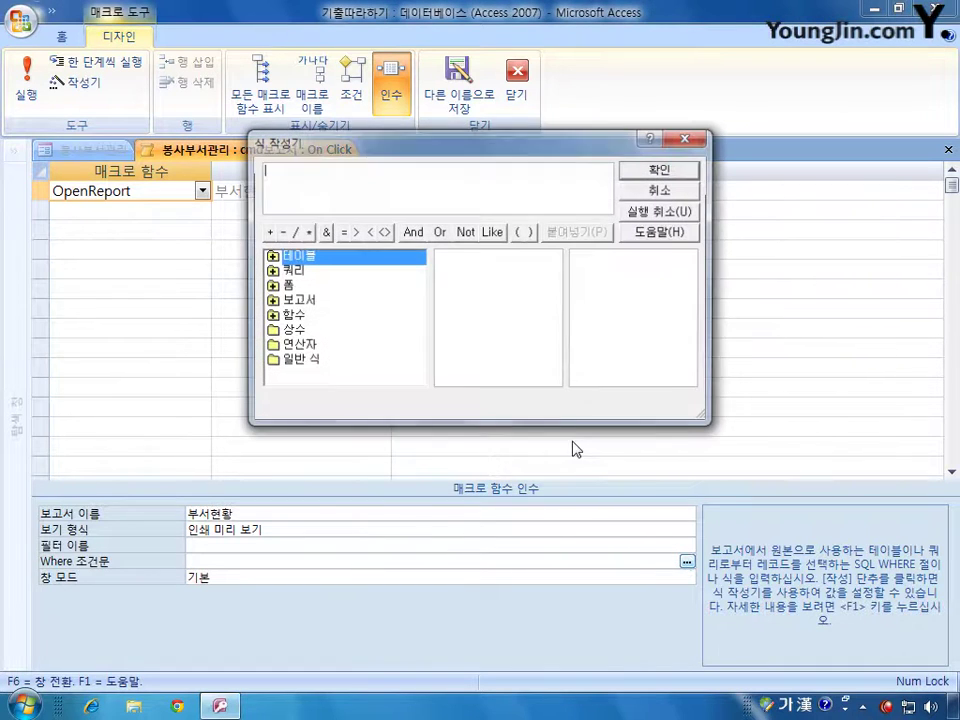
{"action": "type", "text": "["}
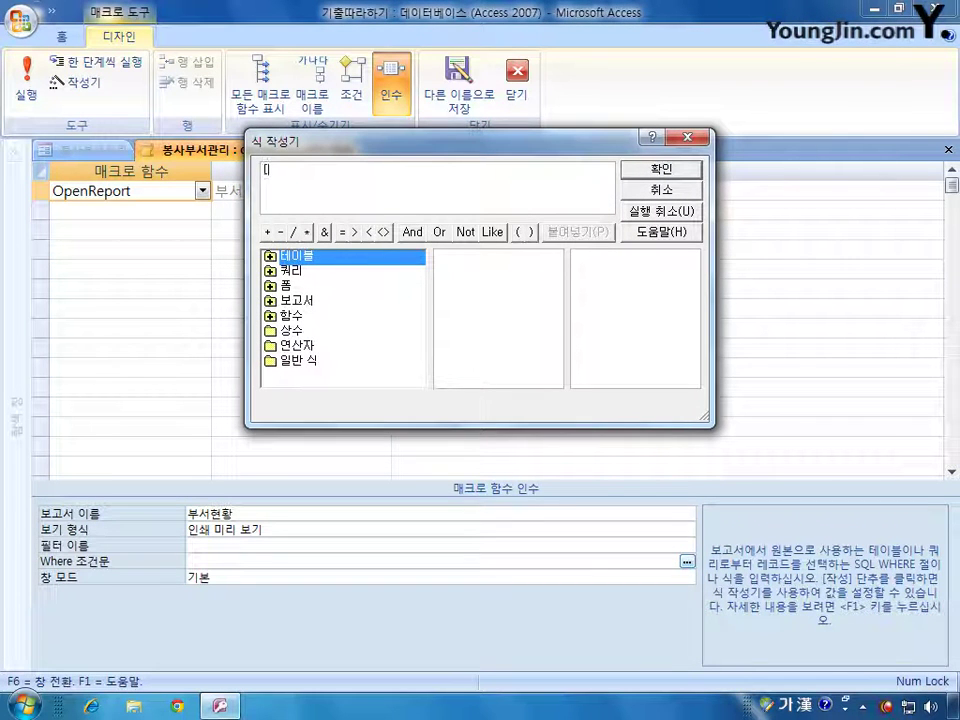
{"action": "type", "text": "부서번호"}
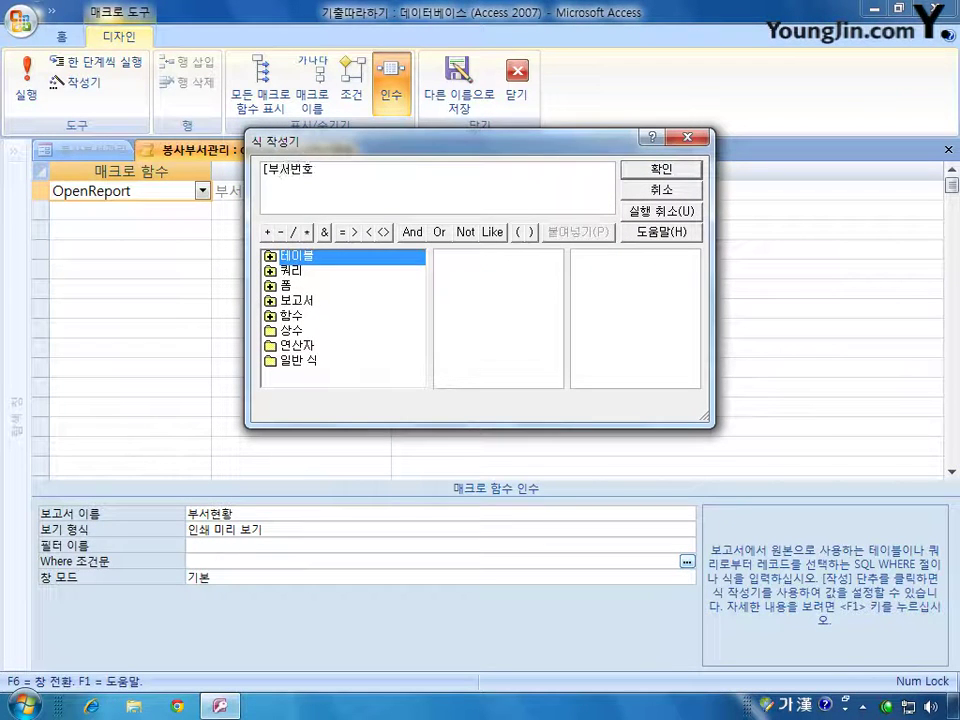
{"action": "type", "text": "]="}
Complete the Where condition with the cmb조회 control of the 봉사부서관리 form and accept the expression
{"action": "double_click", "coordinate": [293, 289]}
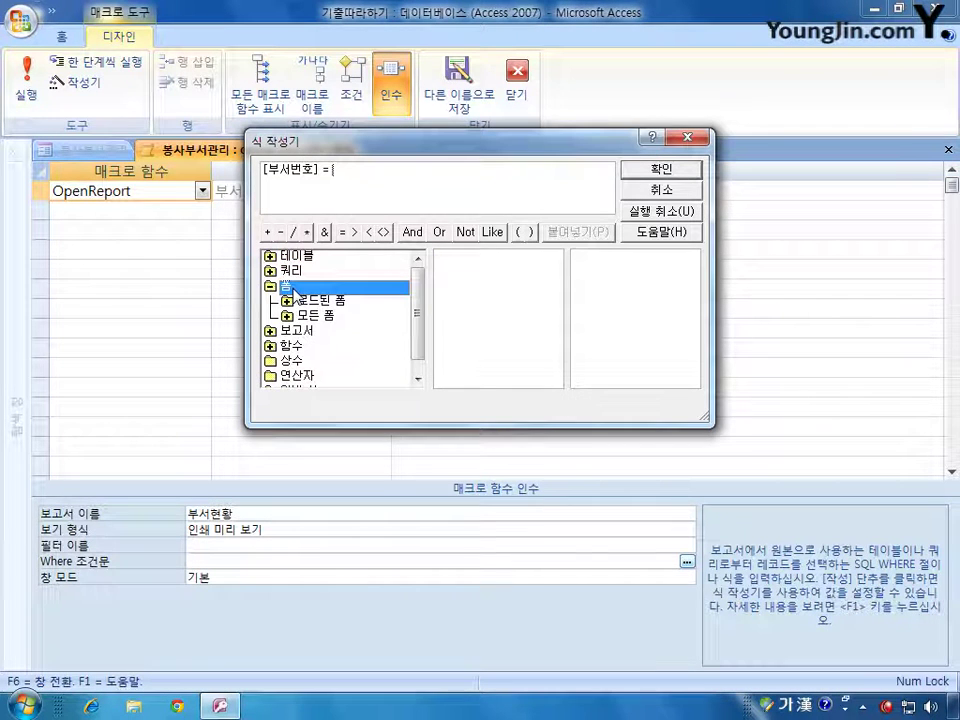
{"action": "double_click", "coordinate": [320, 316]}
{"action": "left_click", "coordinate": [357, 344]}
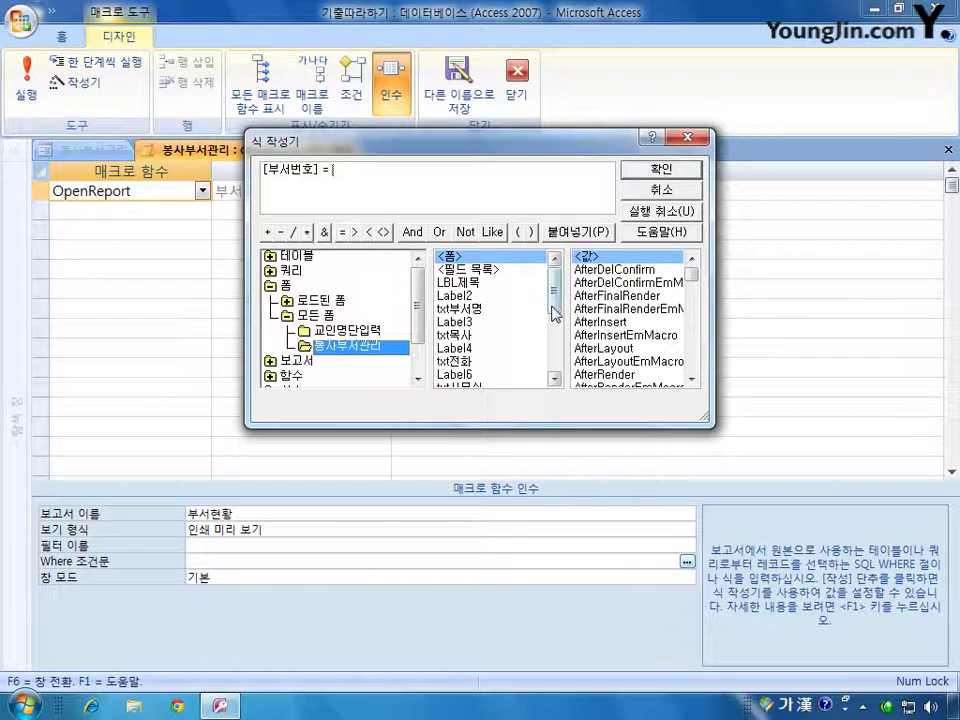
{"action": "left_click_drag", "start_coordinate": [553, 306], "coordinate": [555, 361]}
{"action": "double_click", "coordinate": [465, 335]}
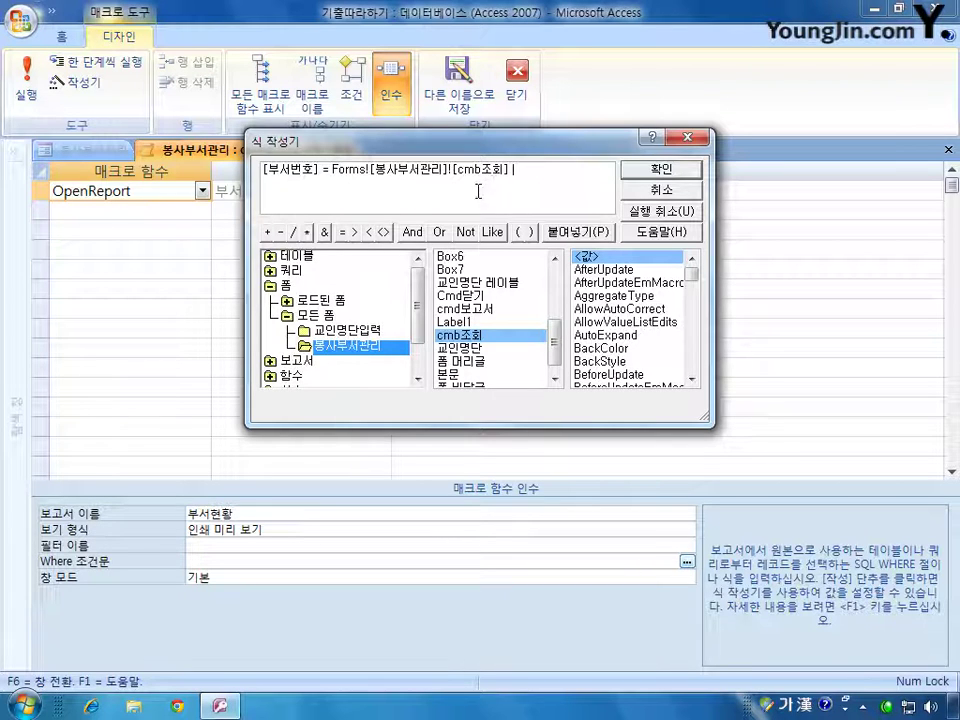
{"action": "left_click", "coordinate": [630, 178]}
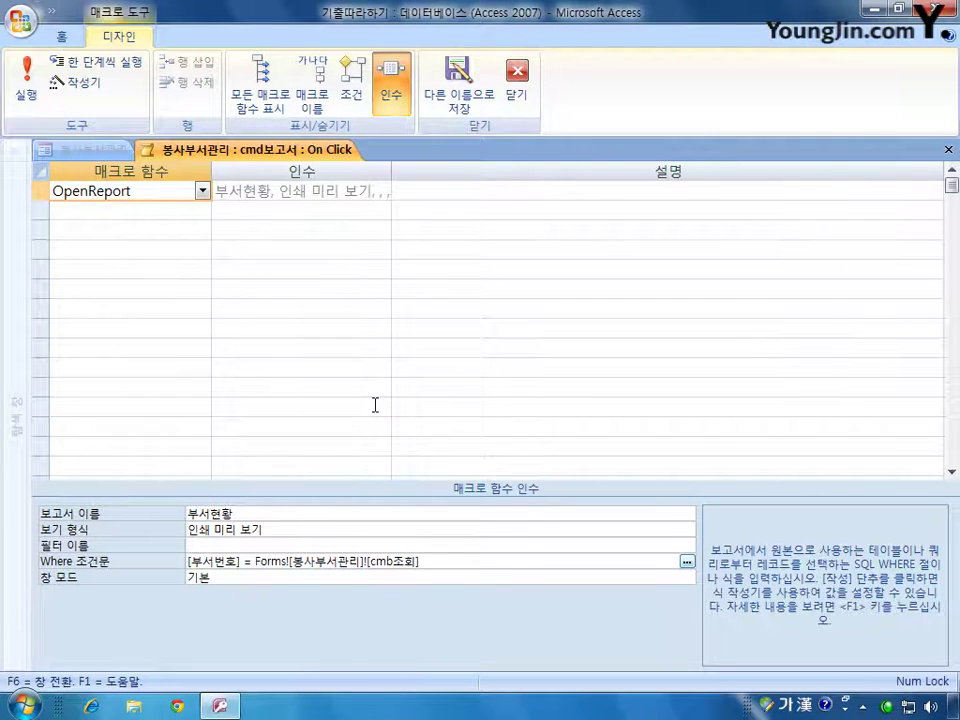
Save the macro as 보고서열기 and close it with the property update accepted, along with the property sheet and the form
{"action": "left_click", "coordinate": [462, 106]}
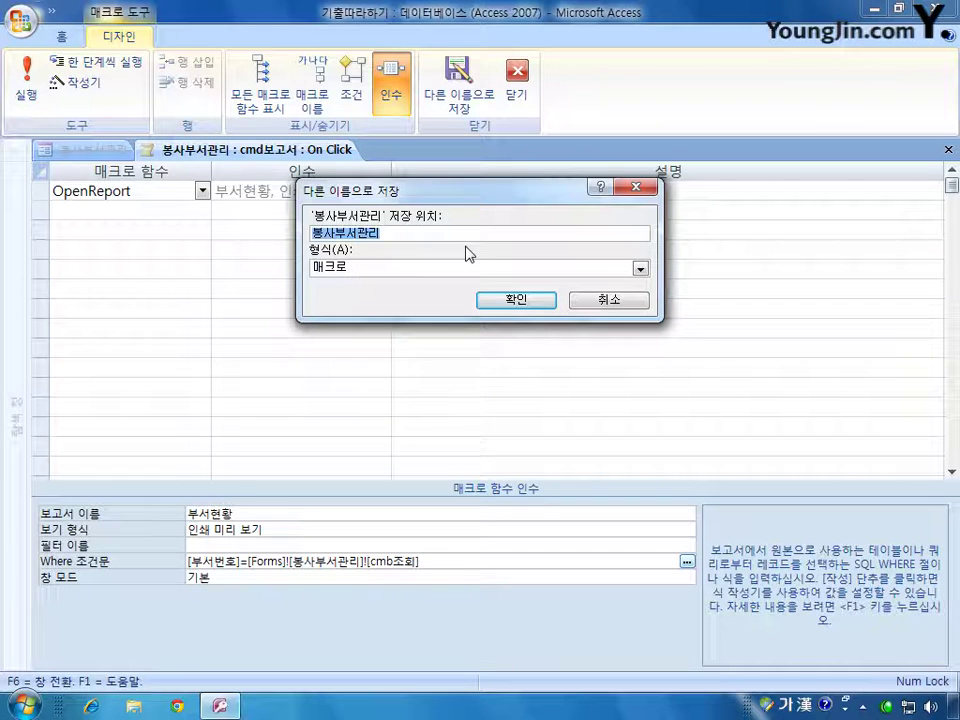
{"action": "type", "text": "보고서열기"}
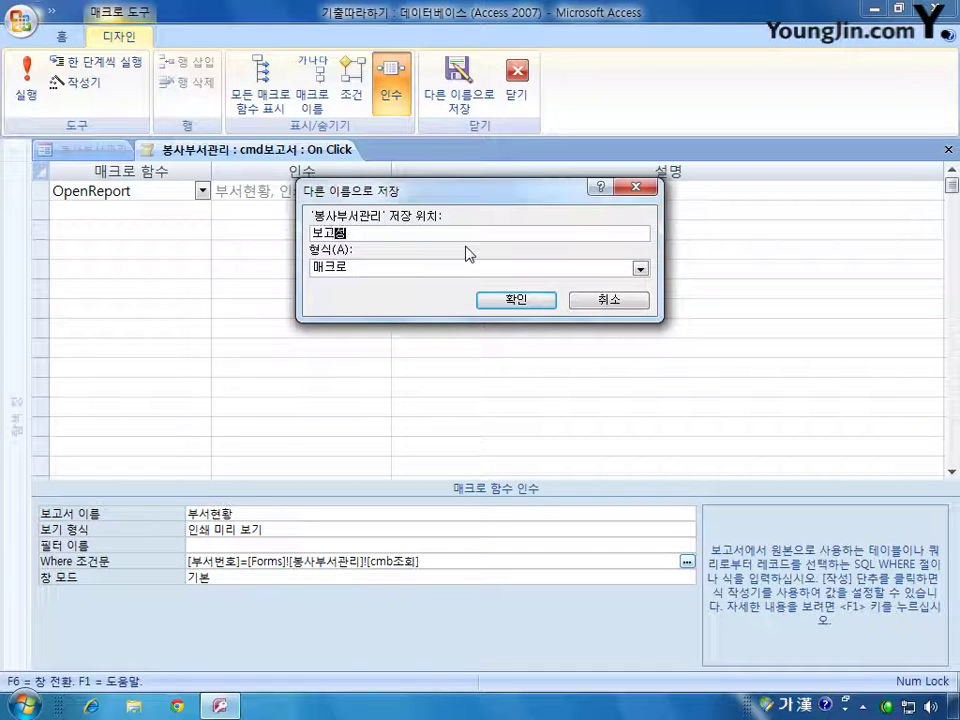
{"action": "left_click", "coordinate": [510, 300]}
{"action": "left_click", "coordinate": [948, 150]}
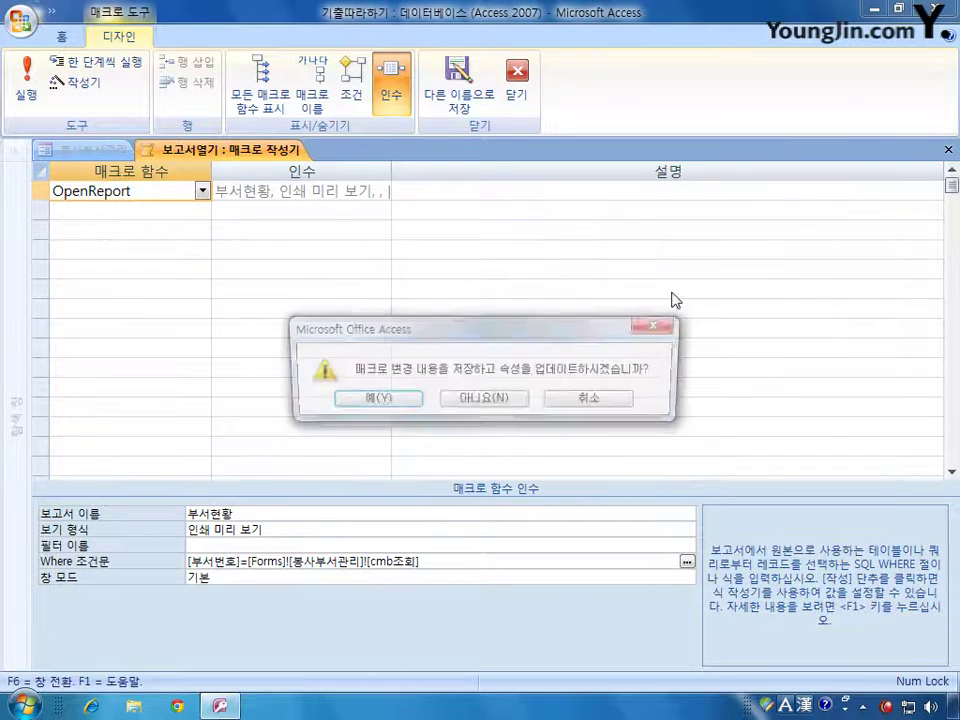
{"action": "left_click", "coordinate": [371, 400]}
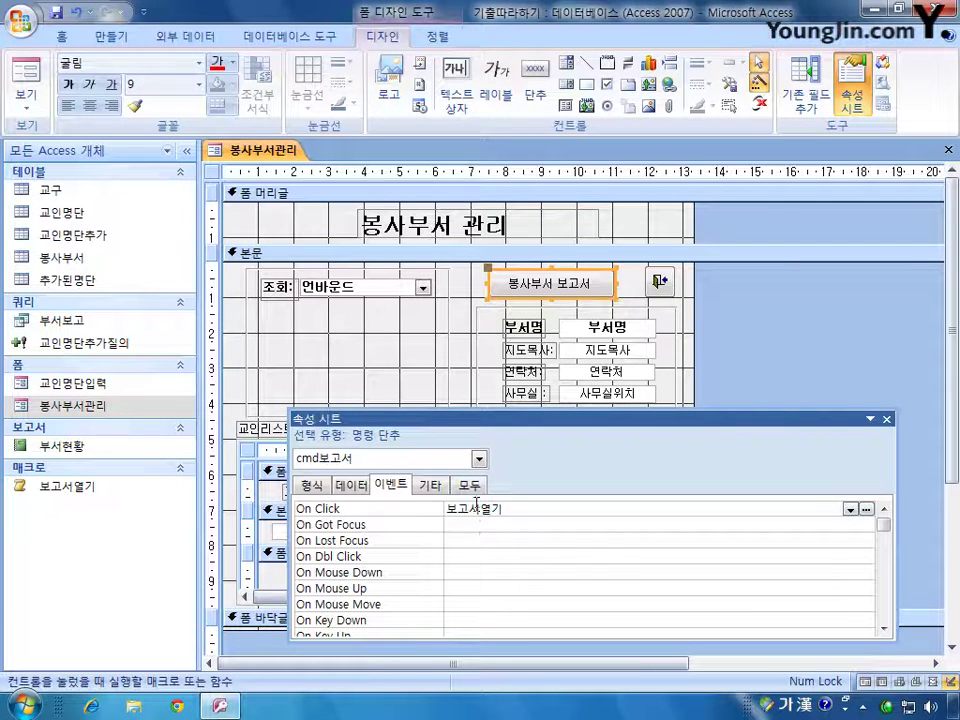
{"action": "left_click", "coordinate": [886, 419]}
{"action": "left_click", "coordinate": [948, 149]}
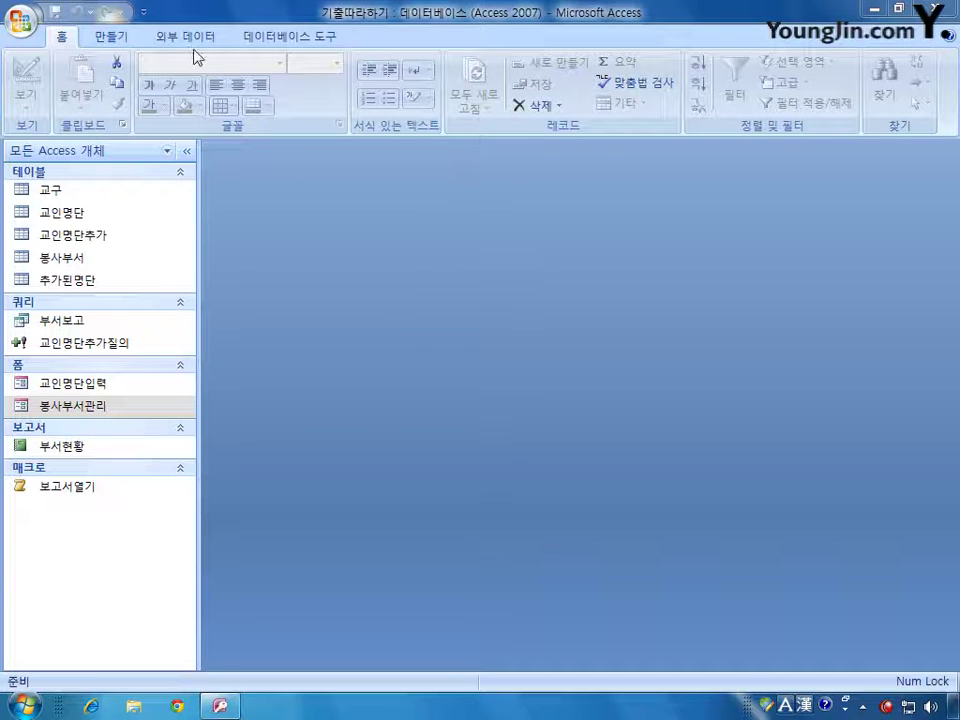
Create a query in design view with the 교인명단 and 봉사부서 tables, and enlarge both field lists to show all fields
{"action": "left_click", "coordinate": [106, 40]}
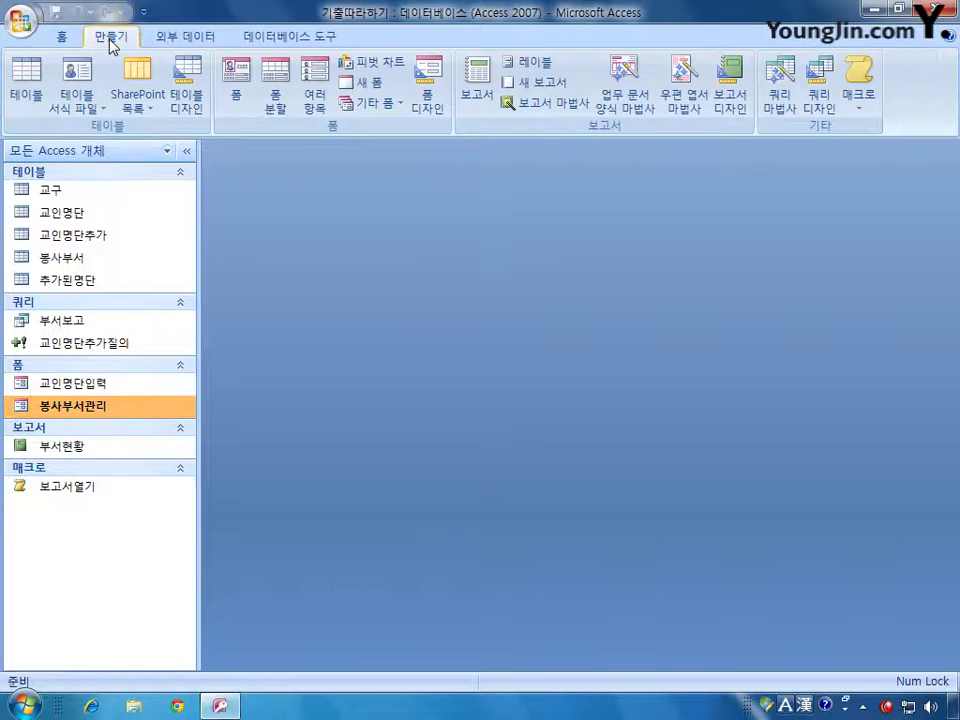
{"action": "left_click", "coordinate": [820, 88]}
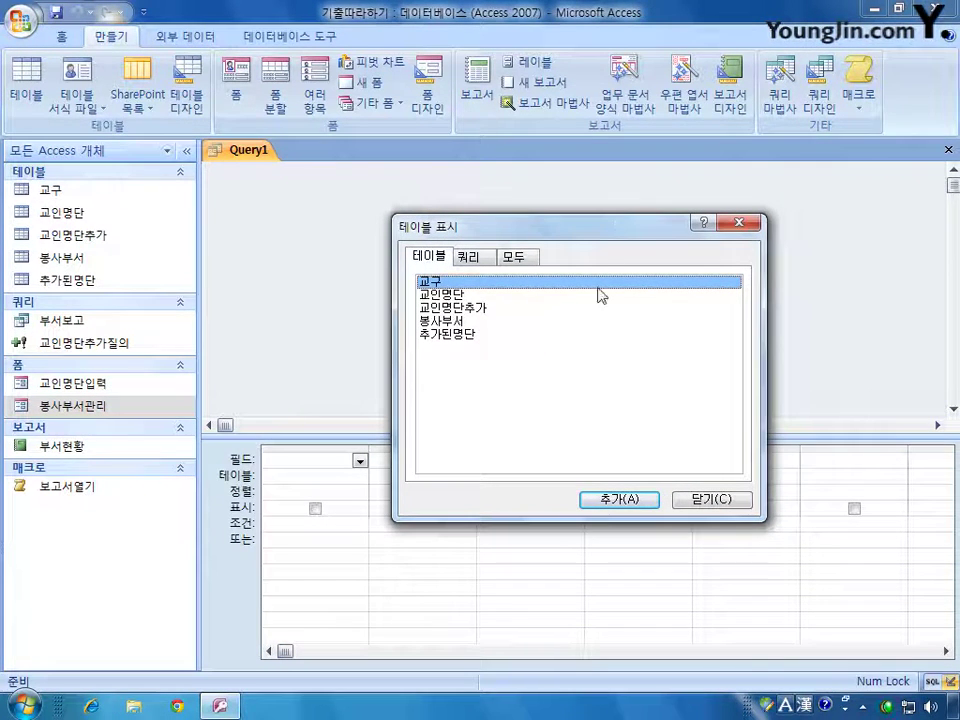
{"action": "double_click", "coordinate": [443, 294]}
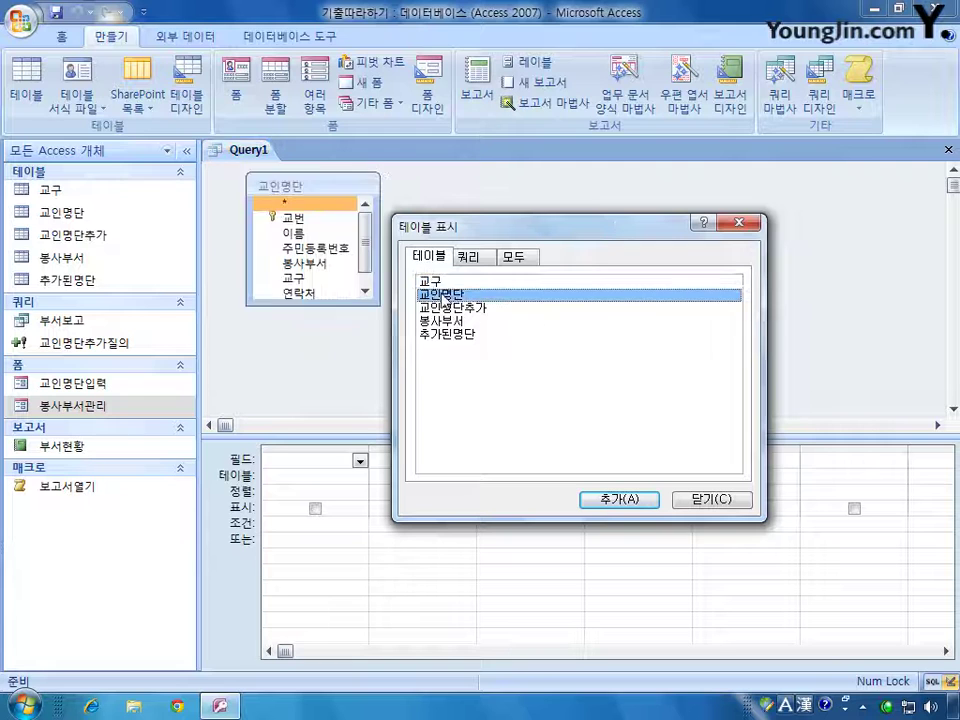
{"action": "double_click", "coordinate": [555, 321]}
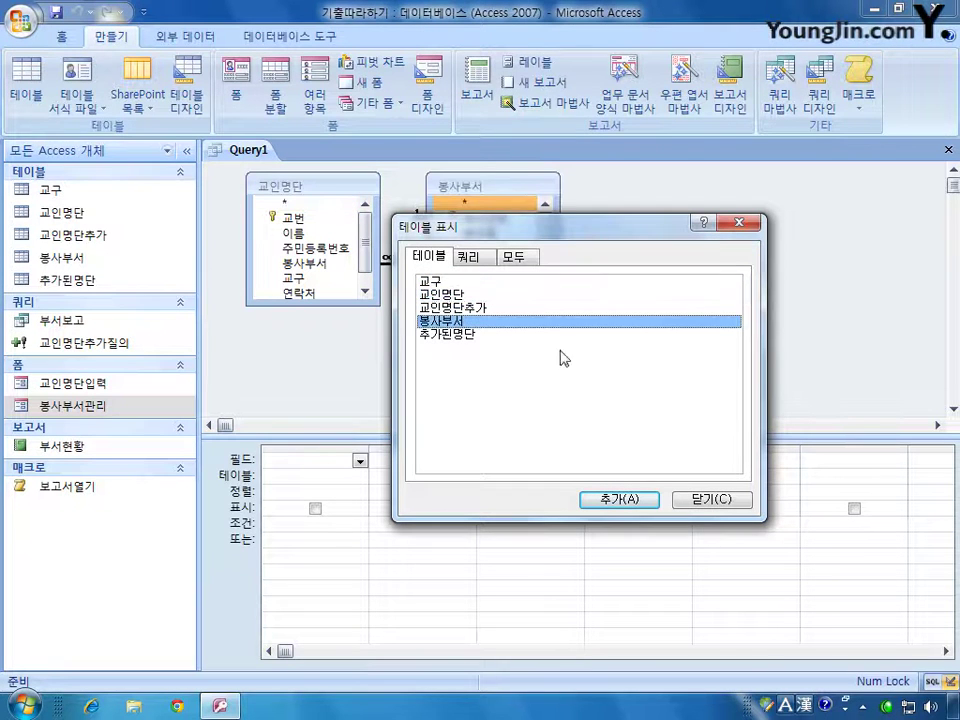
{"action": "left_click", "coordinate": [688, 497]}
{"action": "left_click_drag", "start_coordinate": [321, 306], "coordinate": [321, 356]}
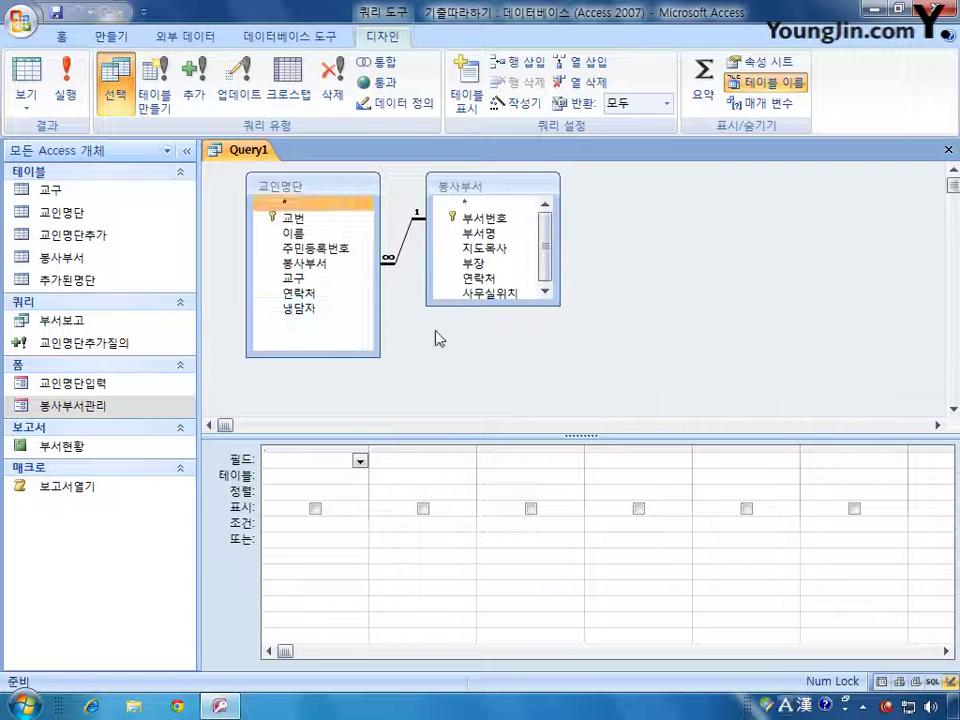
{"action": "left_click_drag", "start_coordinate": [499, 305], "coordinate": [501, 337]}
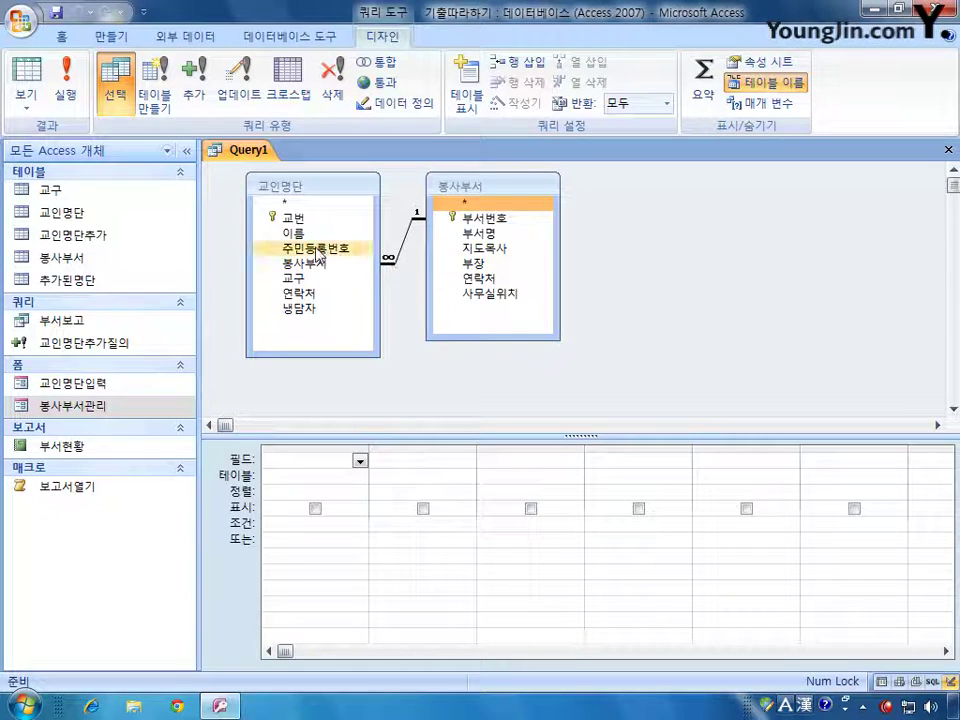
Examine the leading digits of the 주민등록번호 values in the 교인명단 table with the column widened, and close it without saving layout changes
{"action": "left_click", "coordinate": [93, 216]}
{"action": "double_click", "coordinate": [93, 217]}
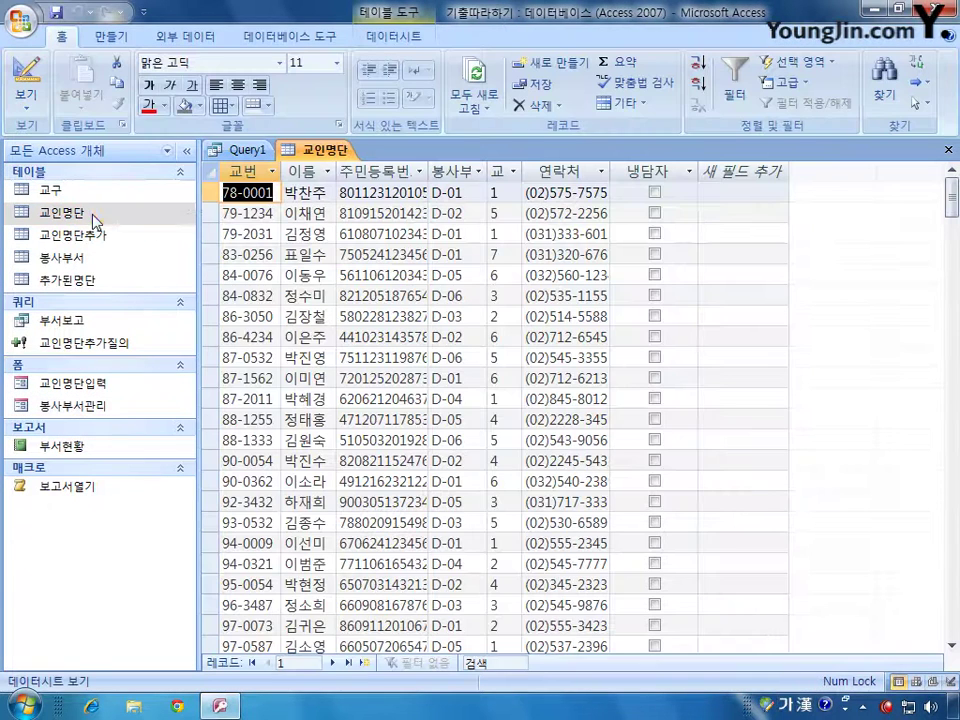
{"action": "double_click", "coordinate": [430, 168]}
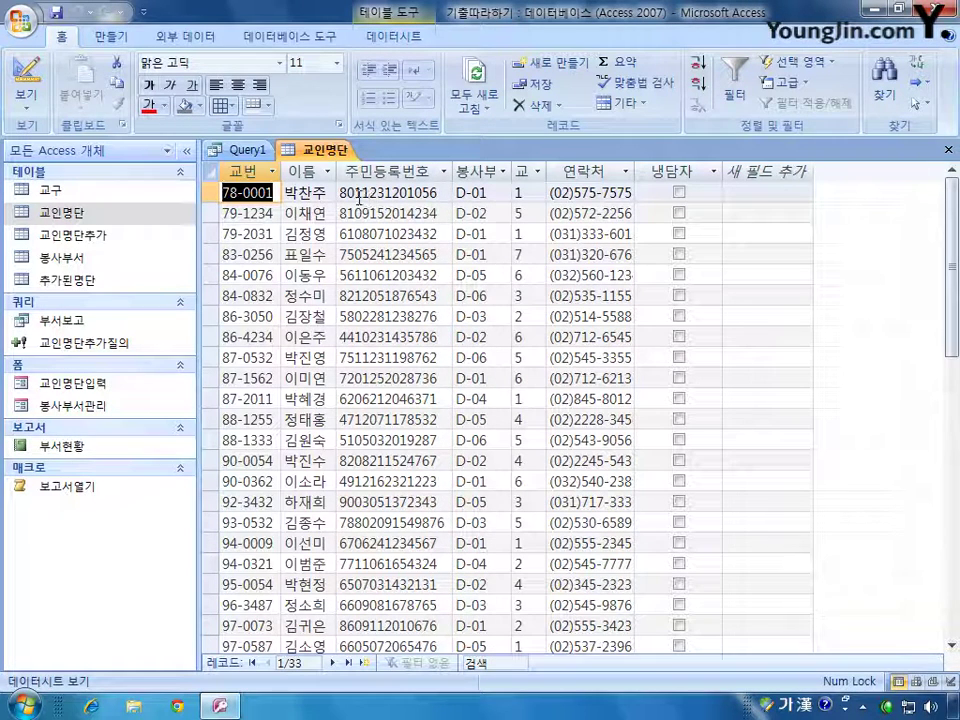
{"action": "left_click_drag", "start_coordinate": [362, 193], "coordinate": [339, 193]}
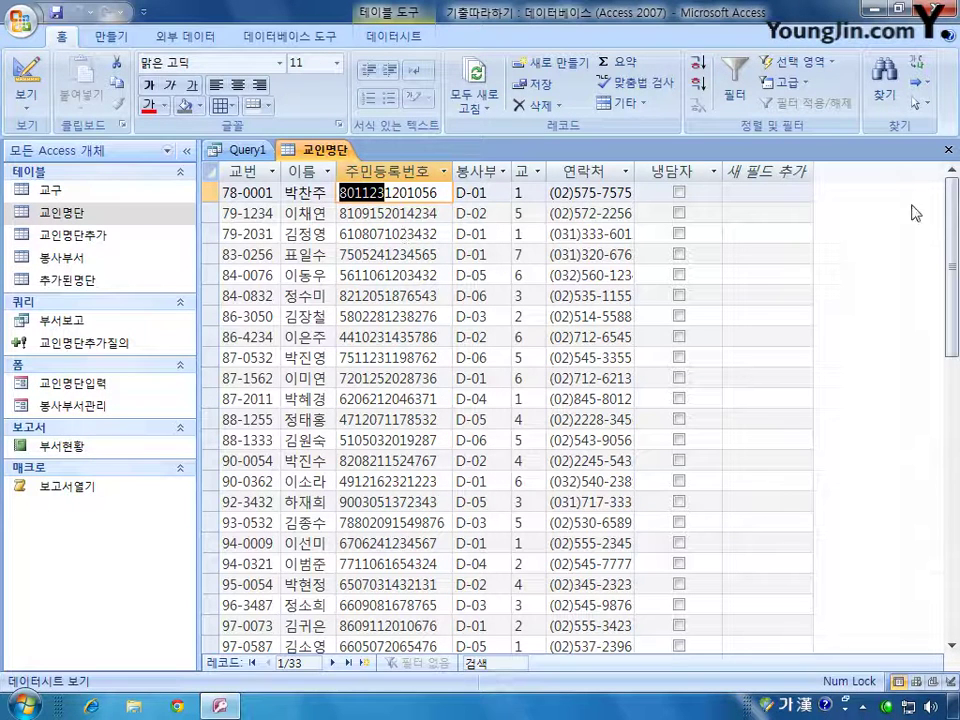
{"action": "left_click", "coordinate": [948, 149]}
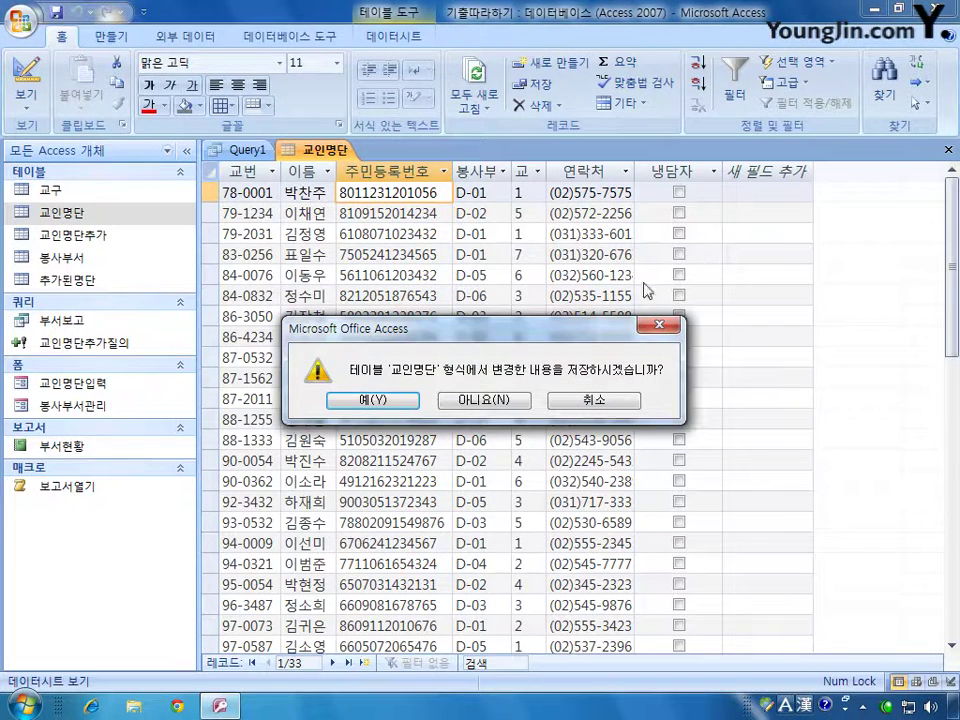
{"action": "left_click", "coordinate": [497, 399]}
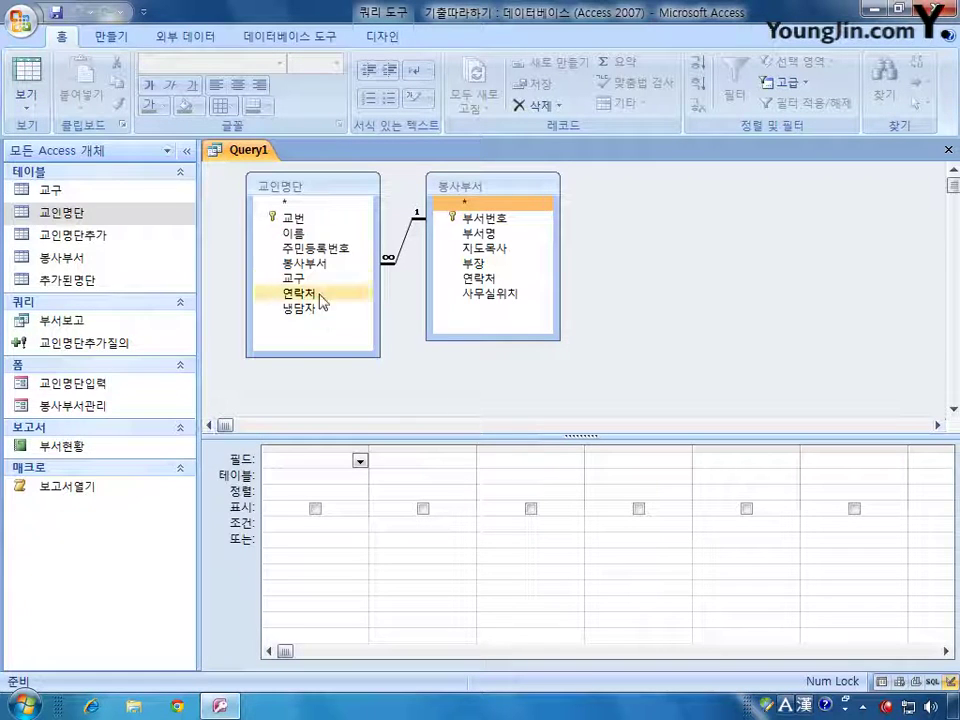
Add 교번, 이름 and 주민등록번호 from 교인명단, 부서명 from 봉사부서, and 교구 from 교인명단 to the query grid
{"action": "left_click", "coordinate": [297, 222]}
{"action": "double_click", "coordinate": [297, 222]}
{"action": "left_click", "coordinate": [298, 233]}
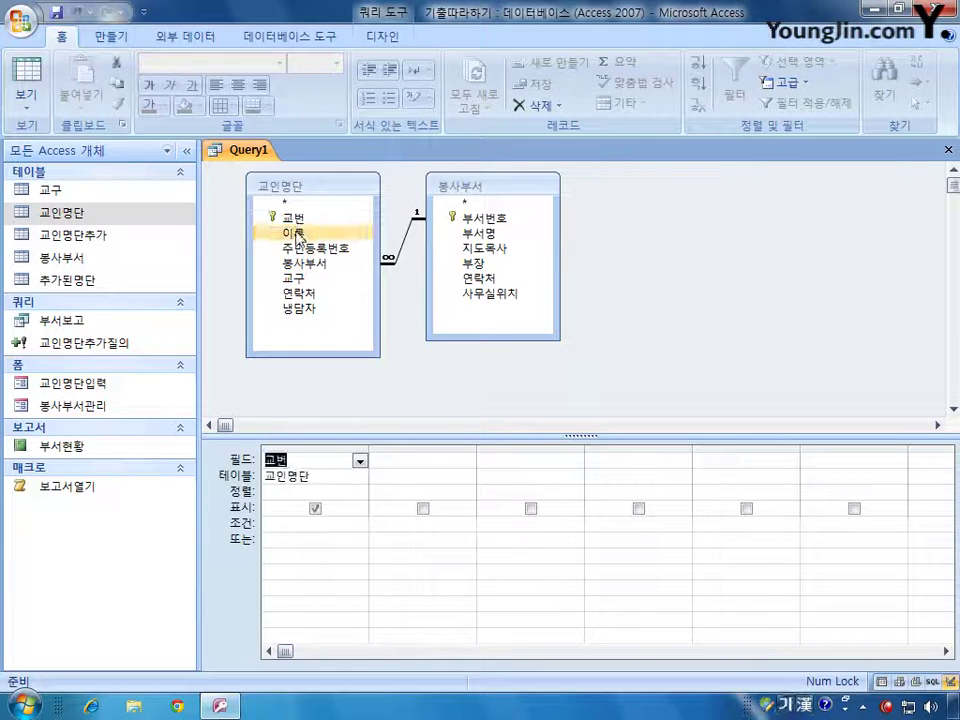
{"action": "double_click", "coordinate": [298, 234]}
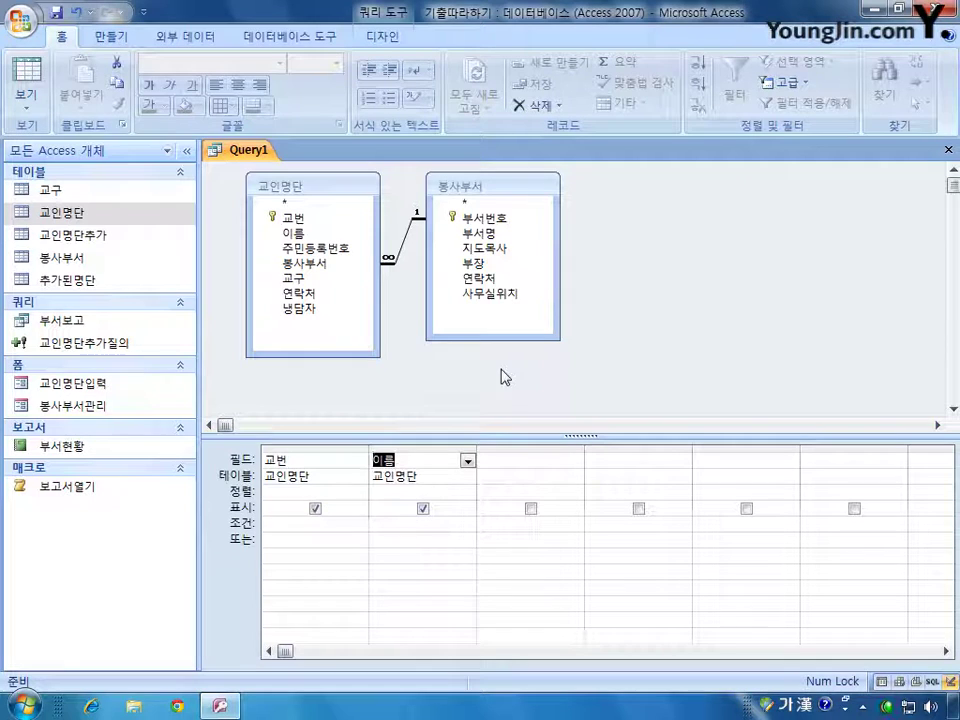
{"action": "left_click", "coordinate": [332, 251]}
{"action": "left_click_drag", "start_coordinate": [332, 256], "coordinate": [540, 472]}
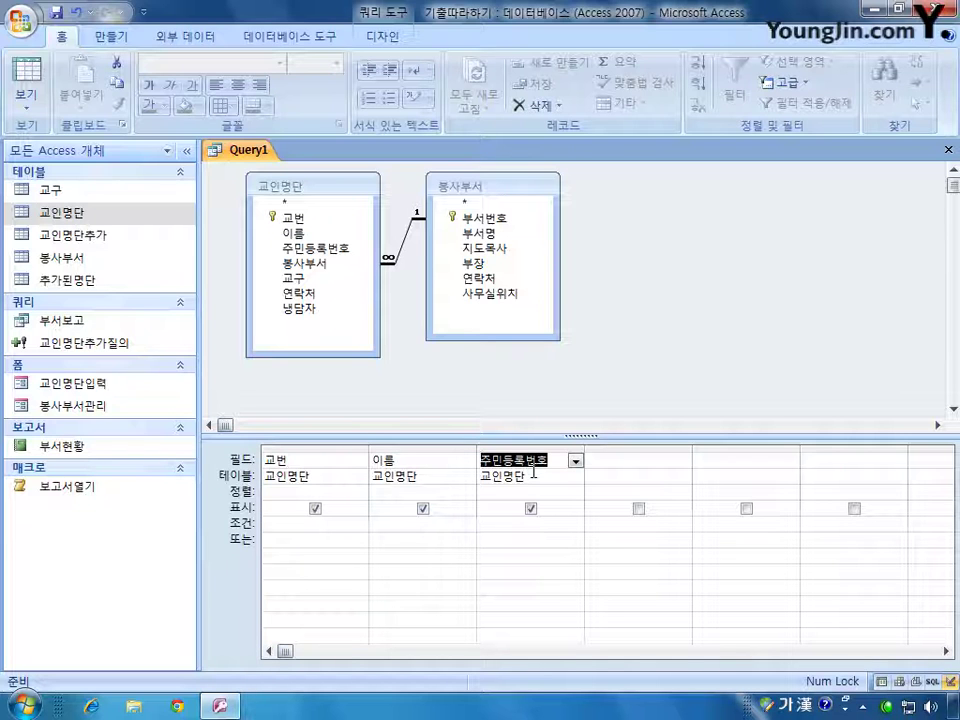
{"action": "double_click", "coordinate": [477, 234]}
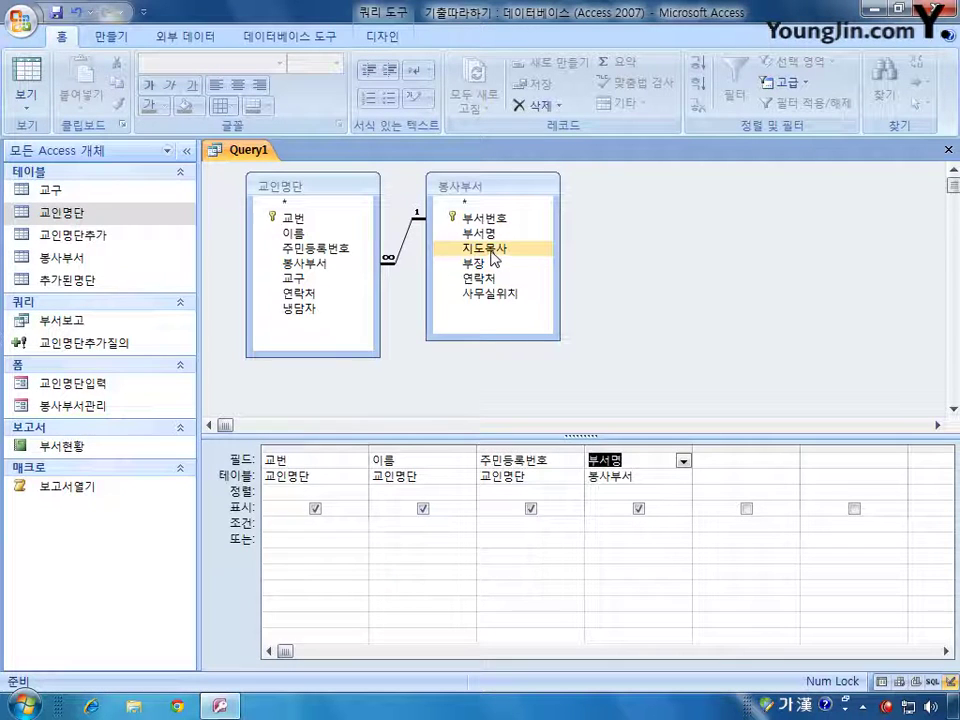
{"action": "double_click", "coordinate": [314, 280]}
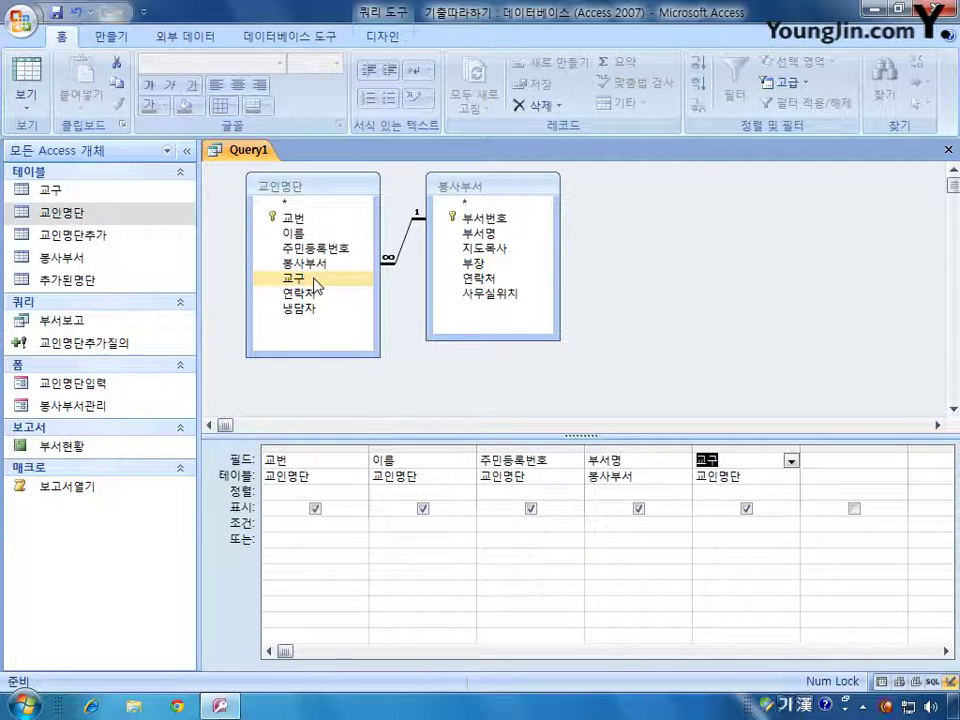